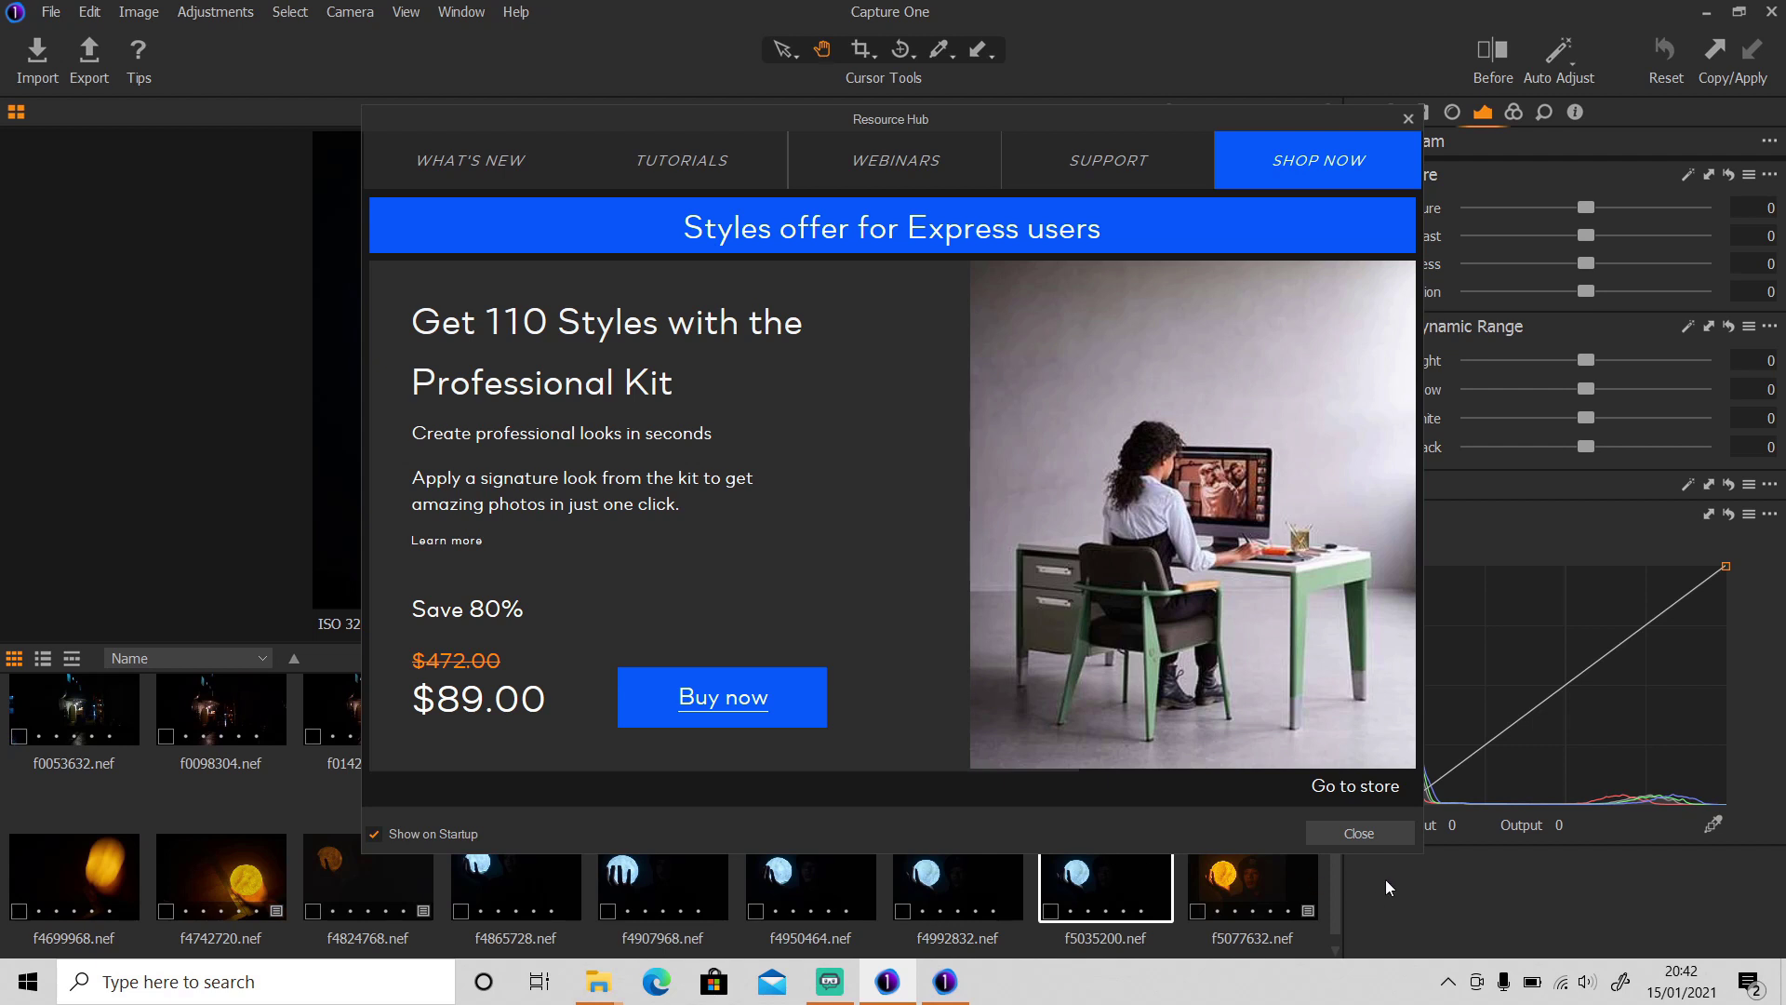
# Dismiss the startup resource hub and enable chromatic aberration and diffraction correction for f5035200.nef
pyautogui.click(1358, 833)
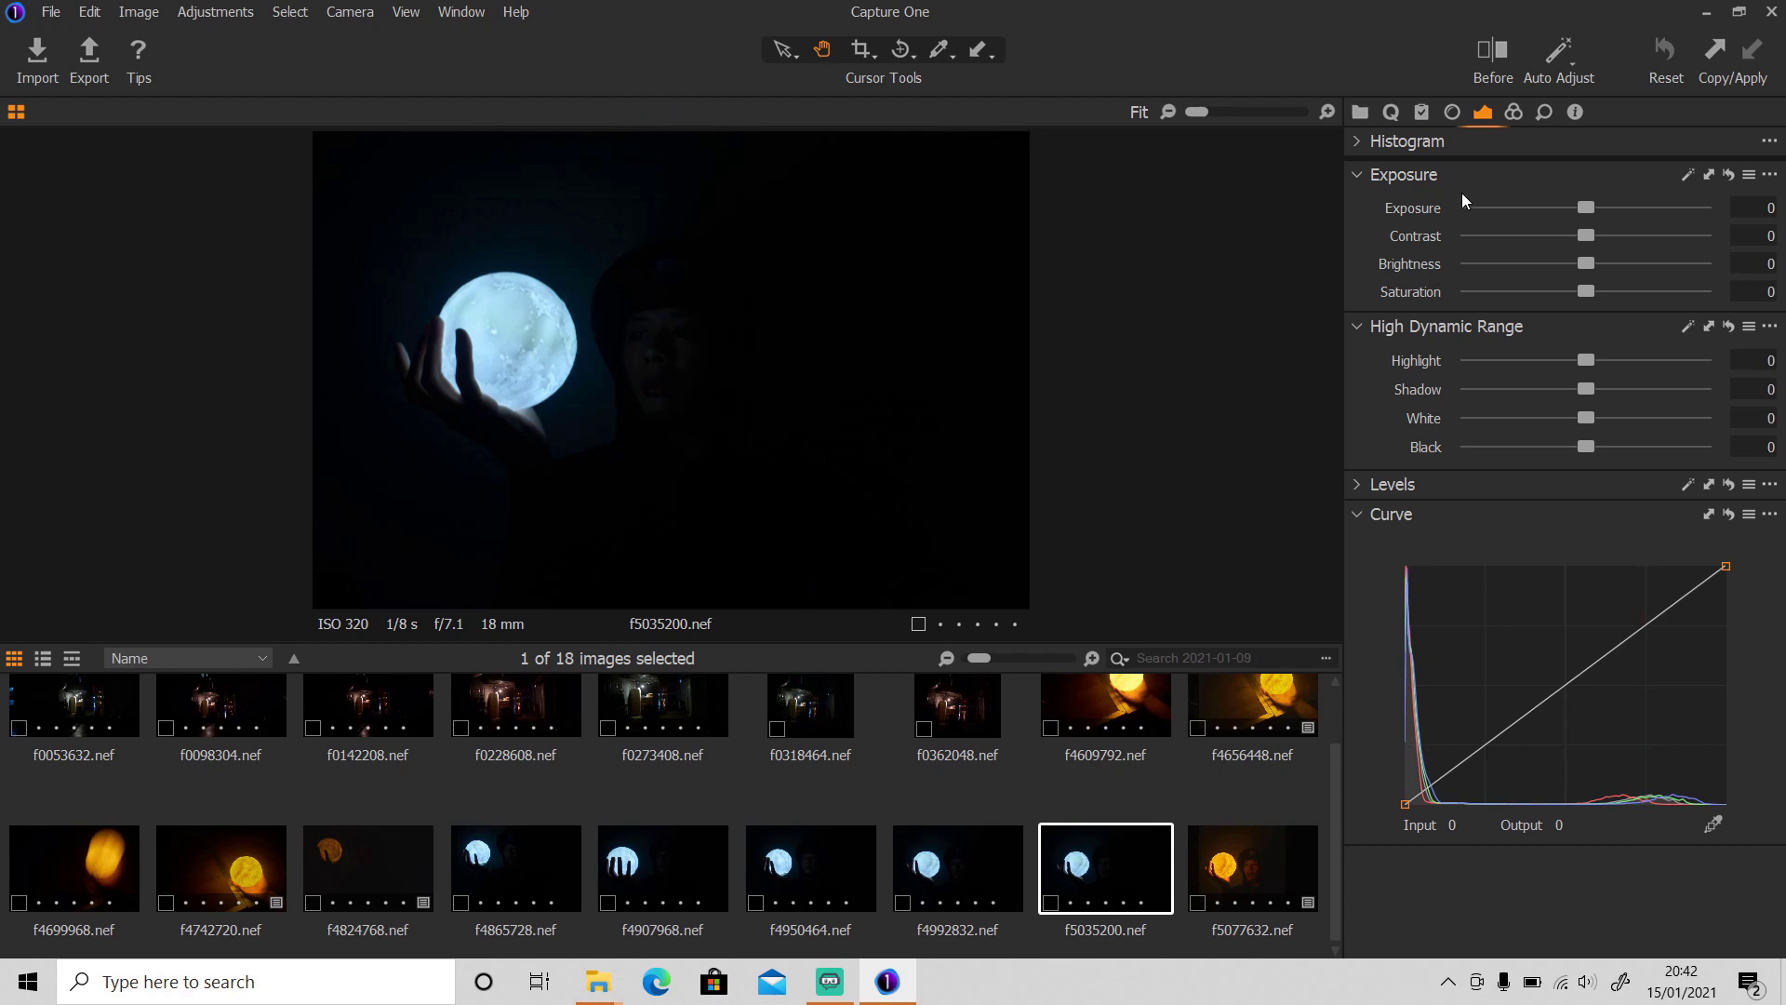
pyautogui.click(1454, 113)
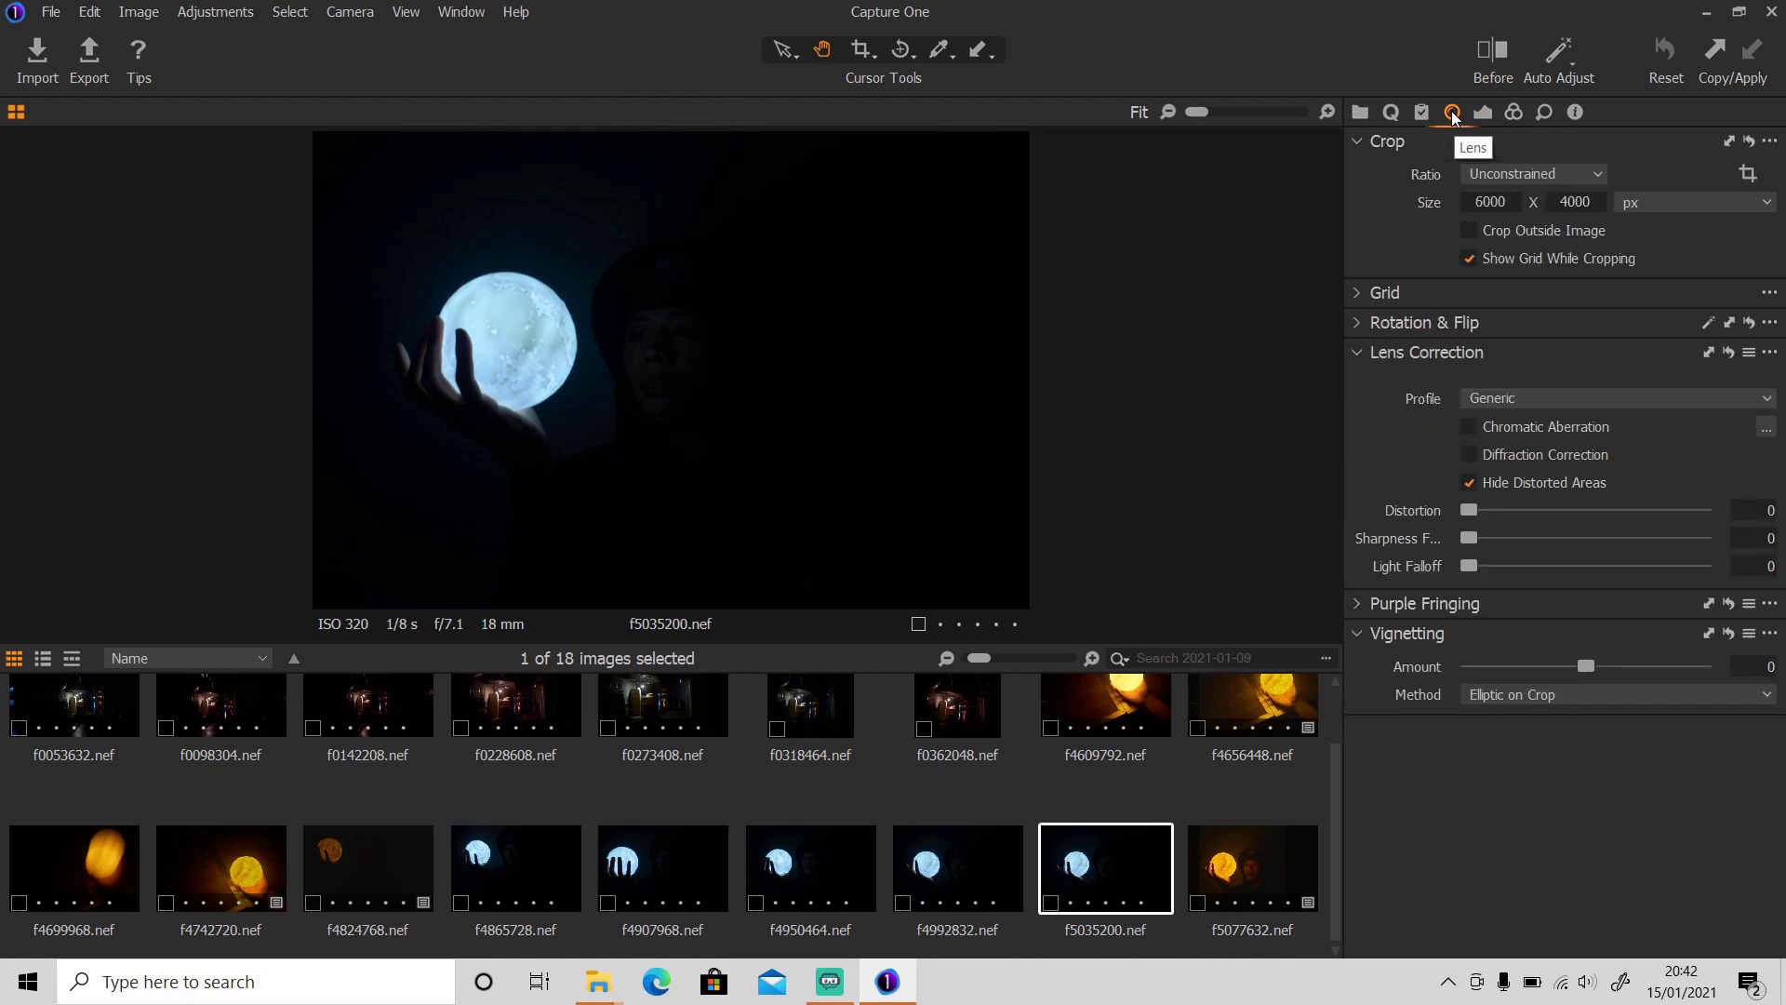
pyautogui.click(1517, 422)
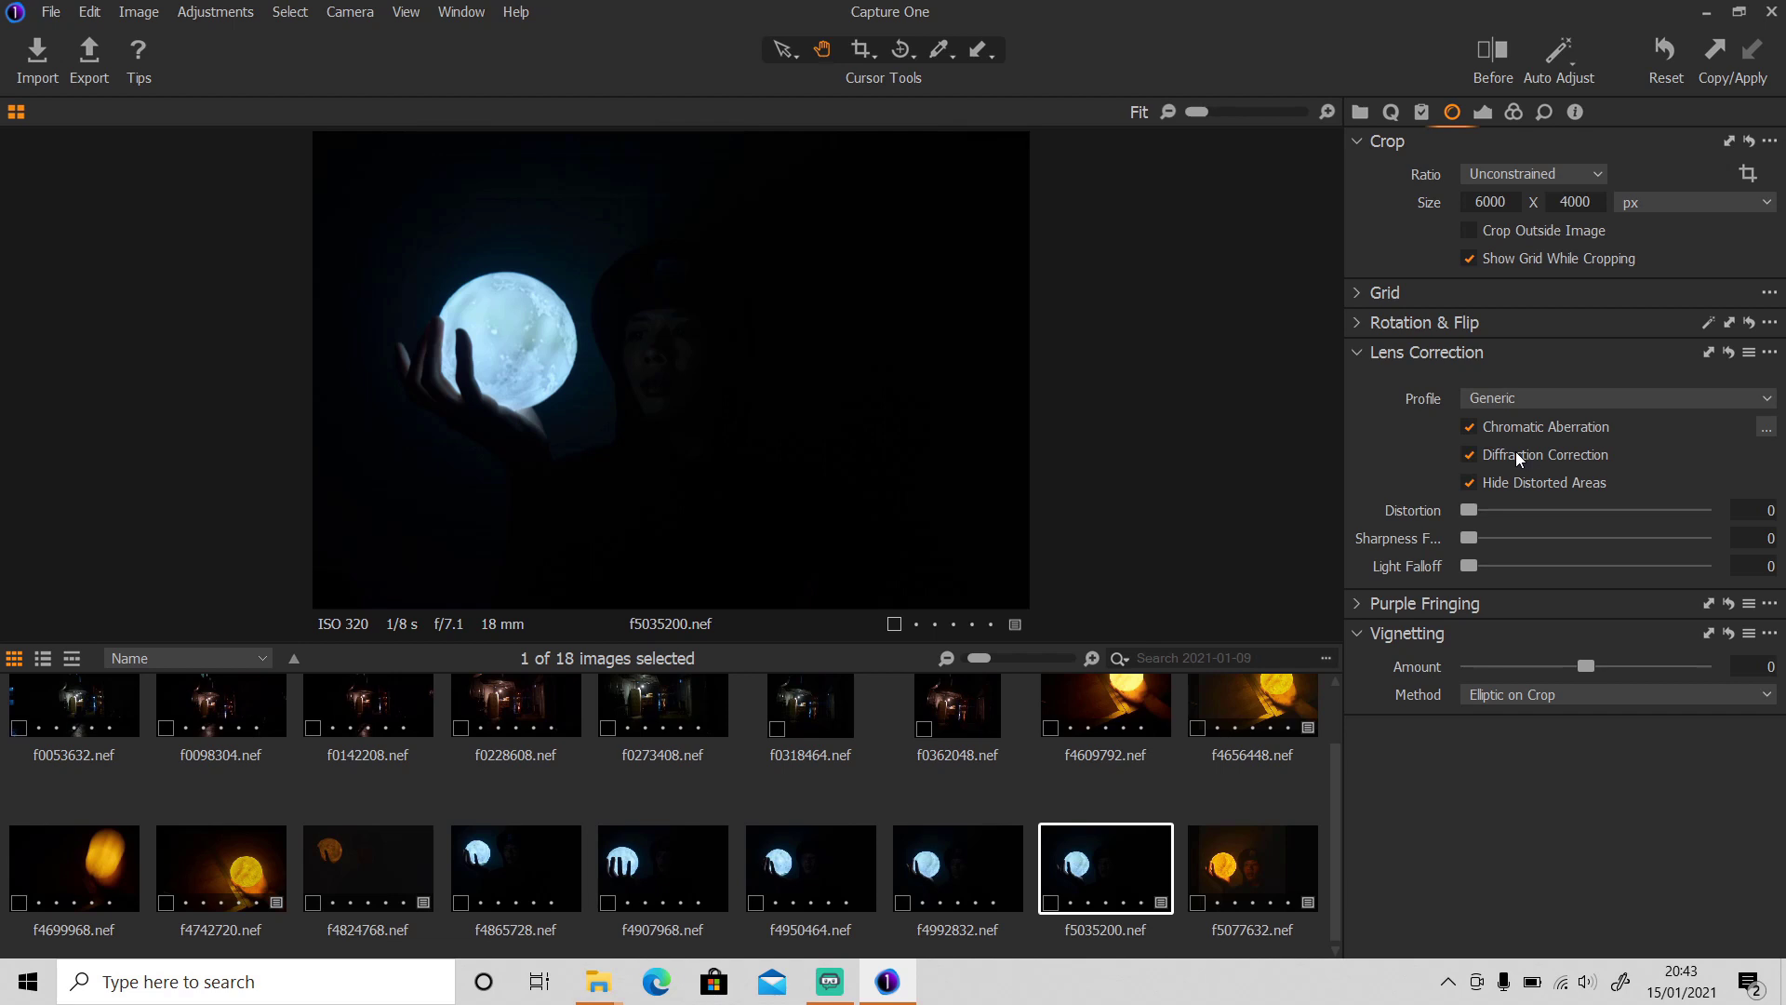
# Set the high dynamic range values to Highlight -100, Shadow 100, White 14 and Black -10
pyautogui.click(1513, 115)
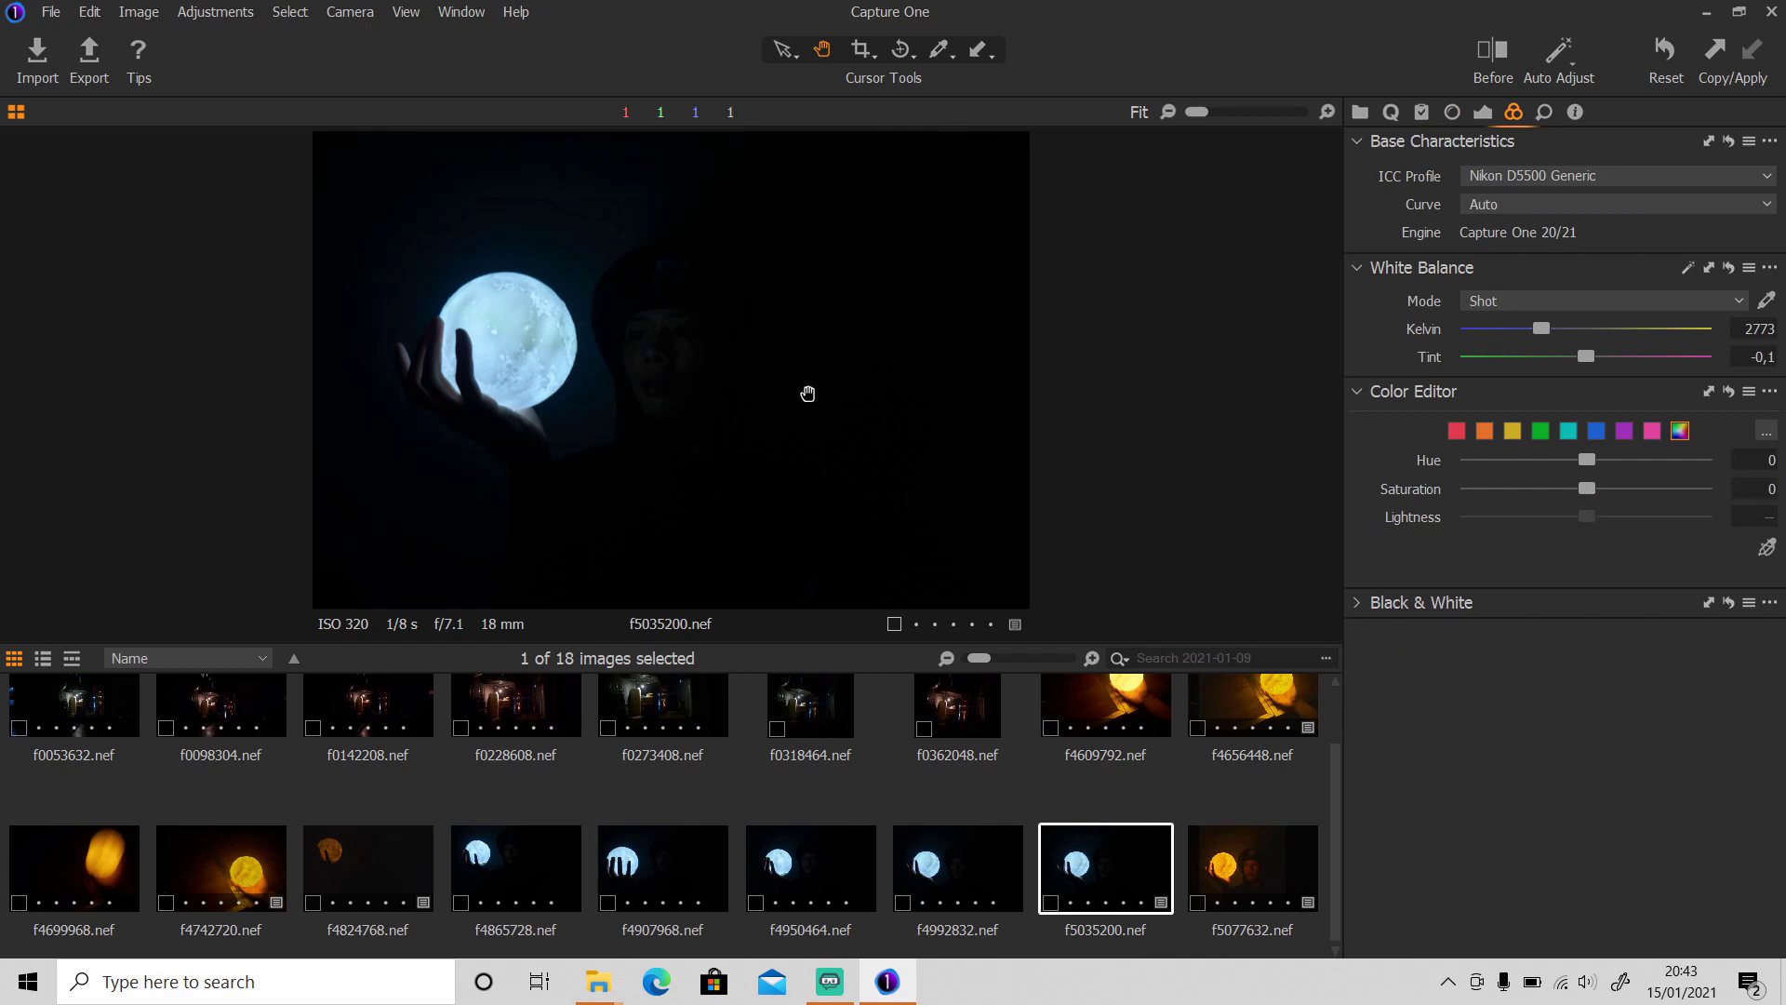
pyautogui.click(1482, 112)
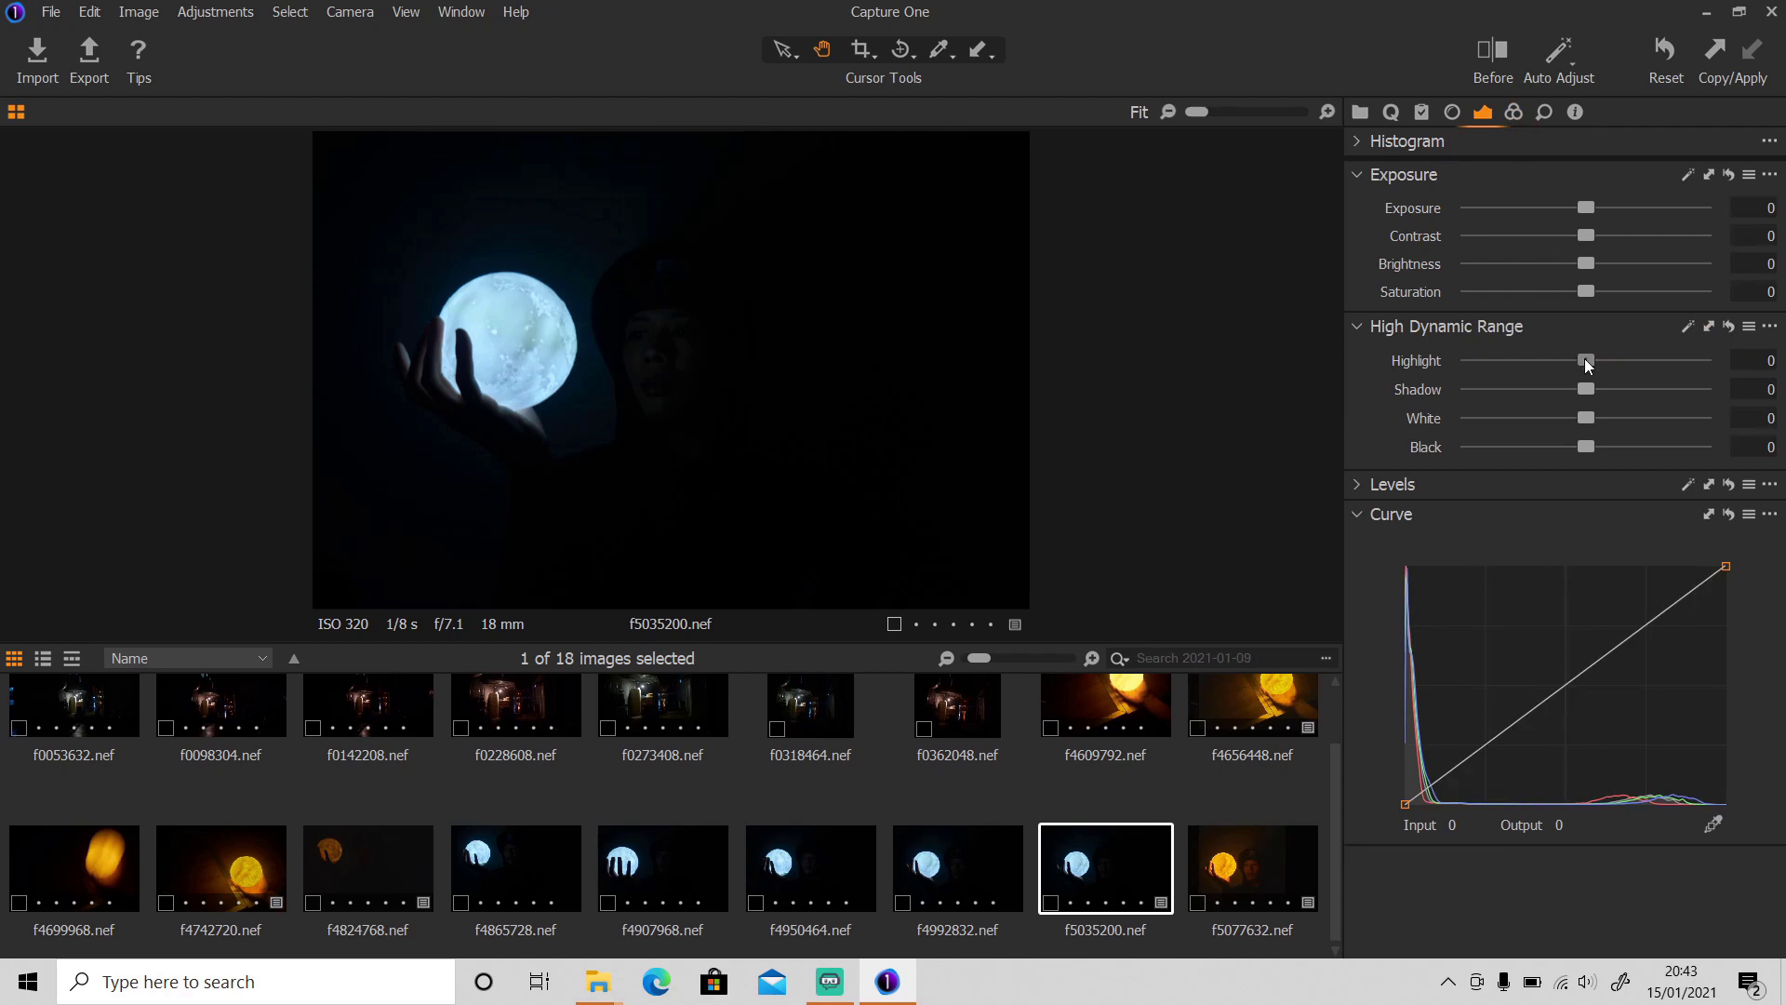
pyautogui.moveTo(1583, 359); pyautogui.dragTo(1348, 355)
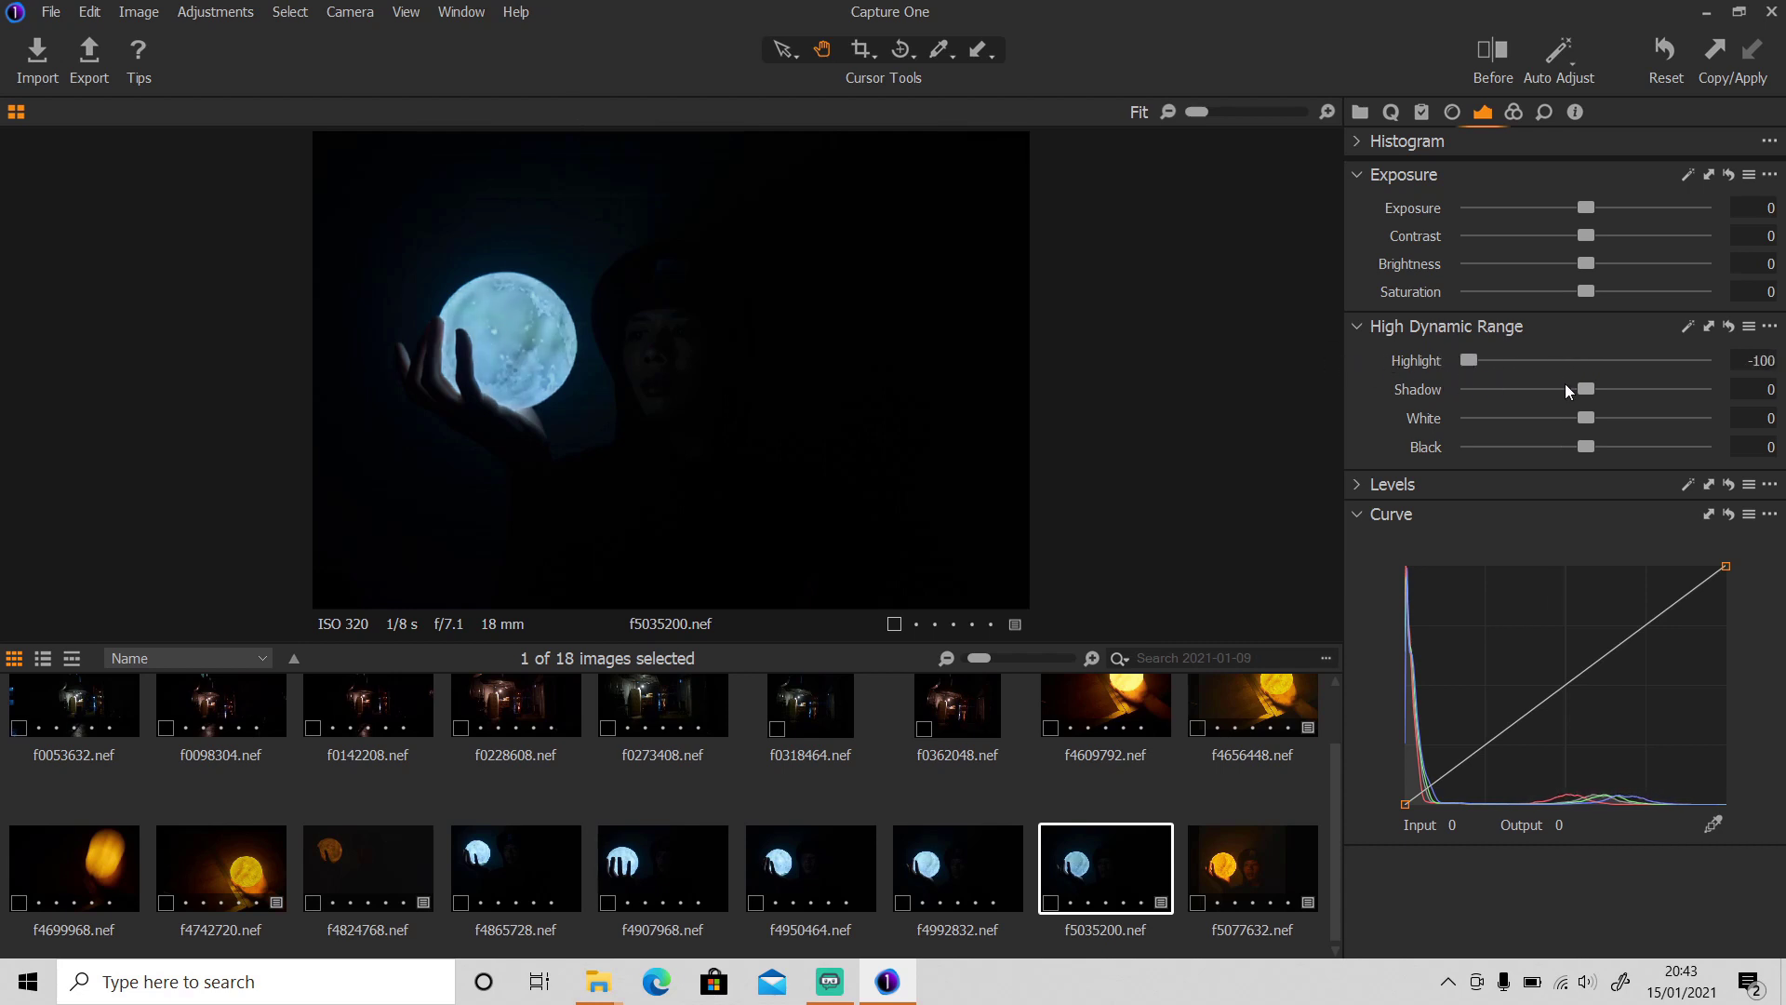
pyautogui.moveTo(1588, 387); pyautogui.dragTo(1783, 391)
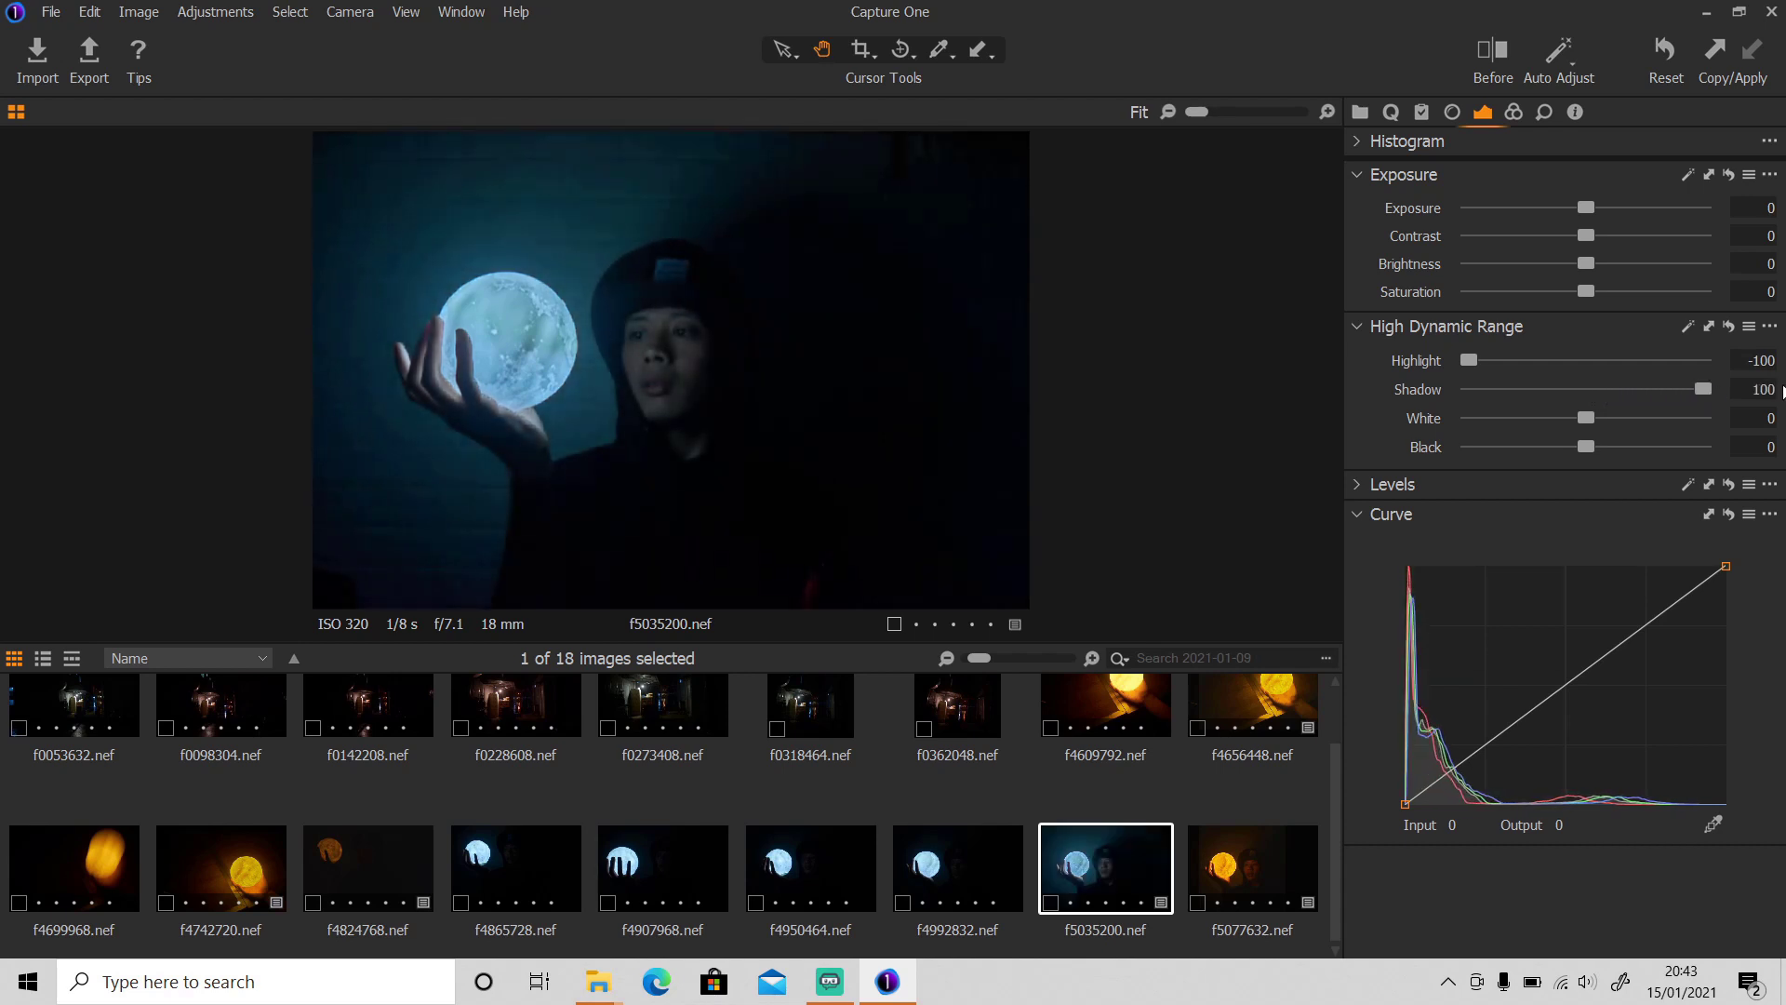
pyautogui.moveTo(1587, 420); pyautogui.dragTo(1604, 420)
pyautogui.moveTo(1587, 446); pyautogui.dragTo(1577, 445)
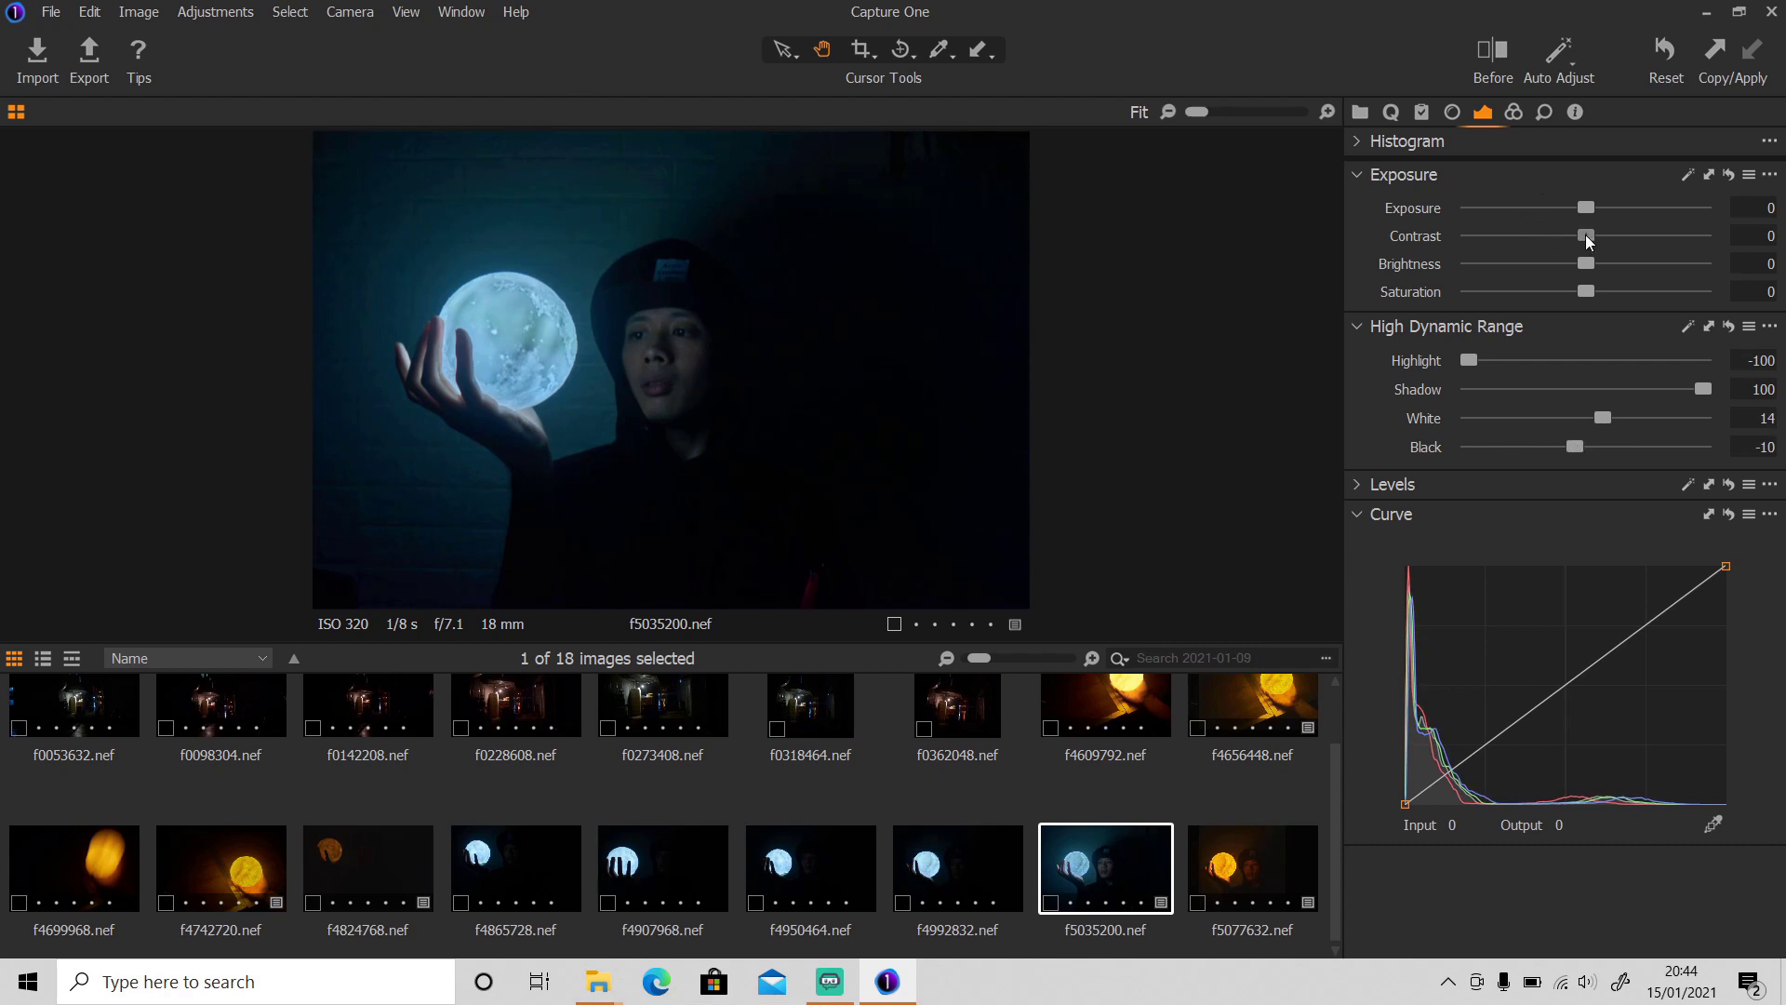
# Set the exposure adjustments to Contrast 8, Brightness 12 and Saturation 10
pyautogui.moveTo(1586, 234); pyautogui.dragTo(1604, 236)
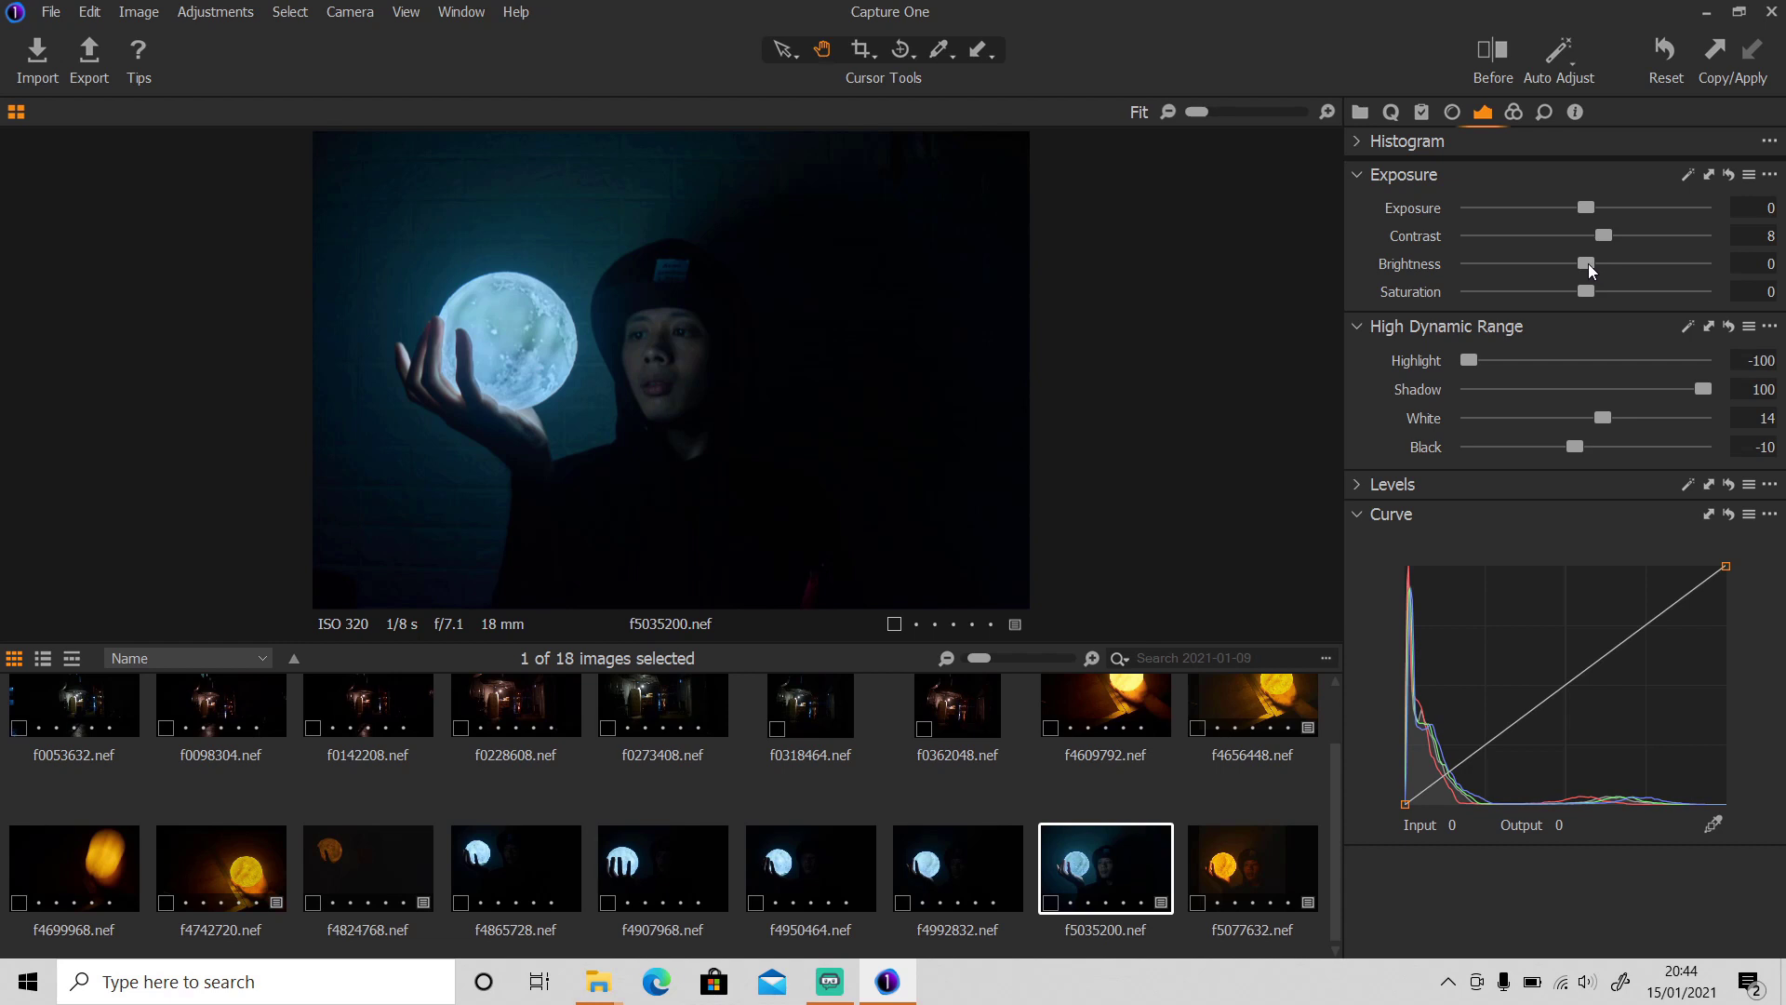
pyautogui.moveTo(1590, 267); pyautogui.dragTo(1621, 275)
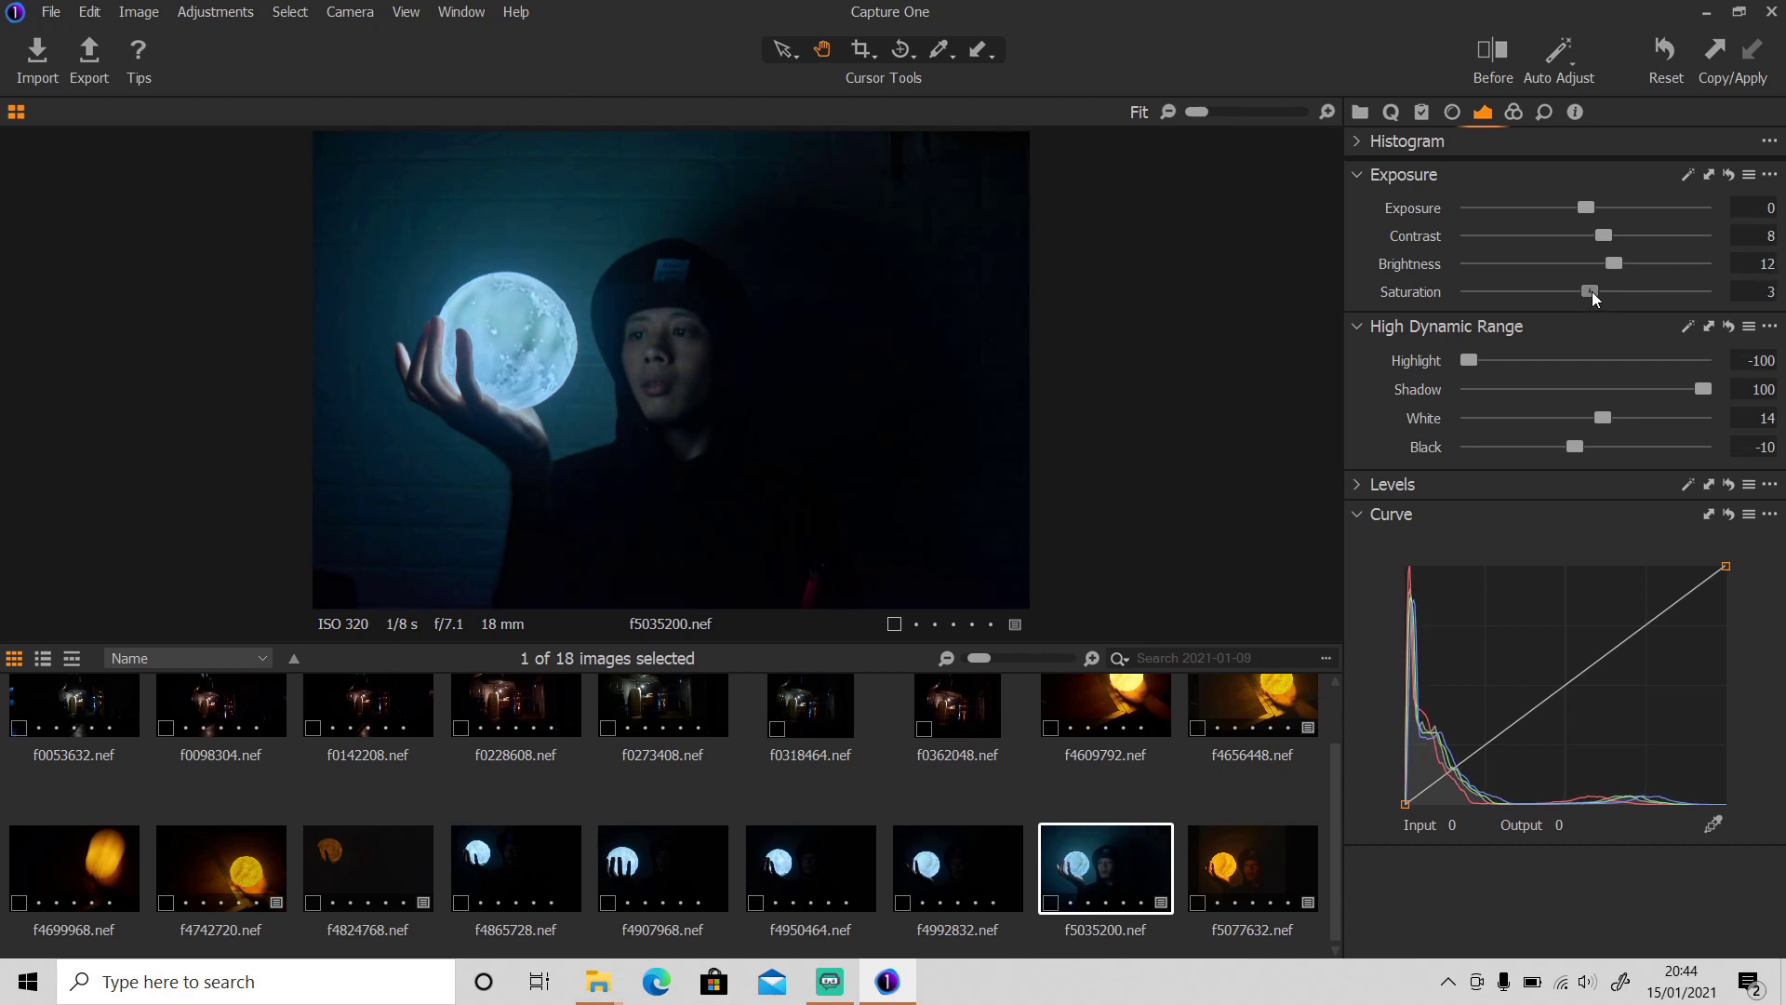
pyautogui.moveTo(1593, 292); pyautogui.dragTo(1600, 292)
# Shape the tone curve into a gentle S with raised highlights and lowered midtones, and lift the black point to output 8
pyautogui.moveTo(1645, 624); pyautogui.dragTo(1642, 616)
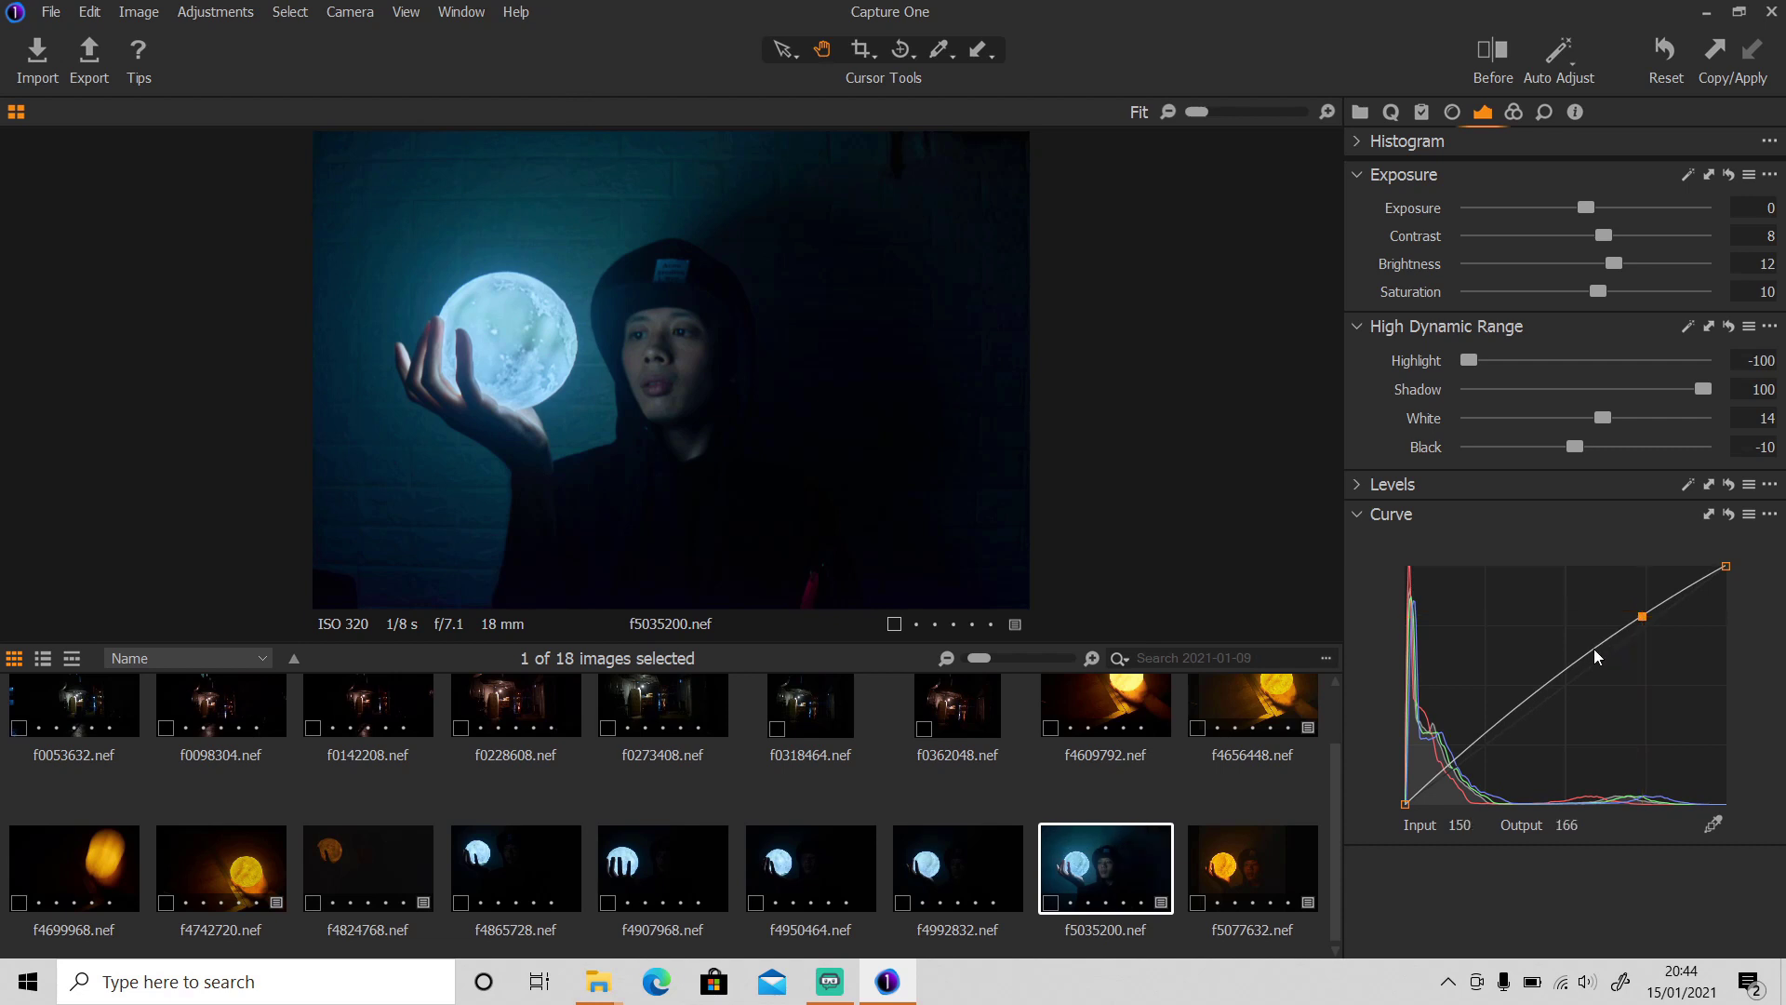
pyautogui.moveTo(1581, 663); pyautogui.dragTo(1569, 683)
pyautogui.moveTo(1502, 734); pyautogui.dragTo(1502, 744)
pyautogui.press('Delete')
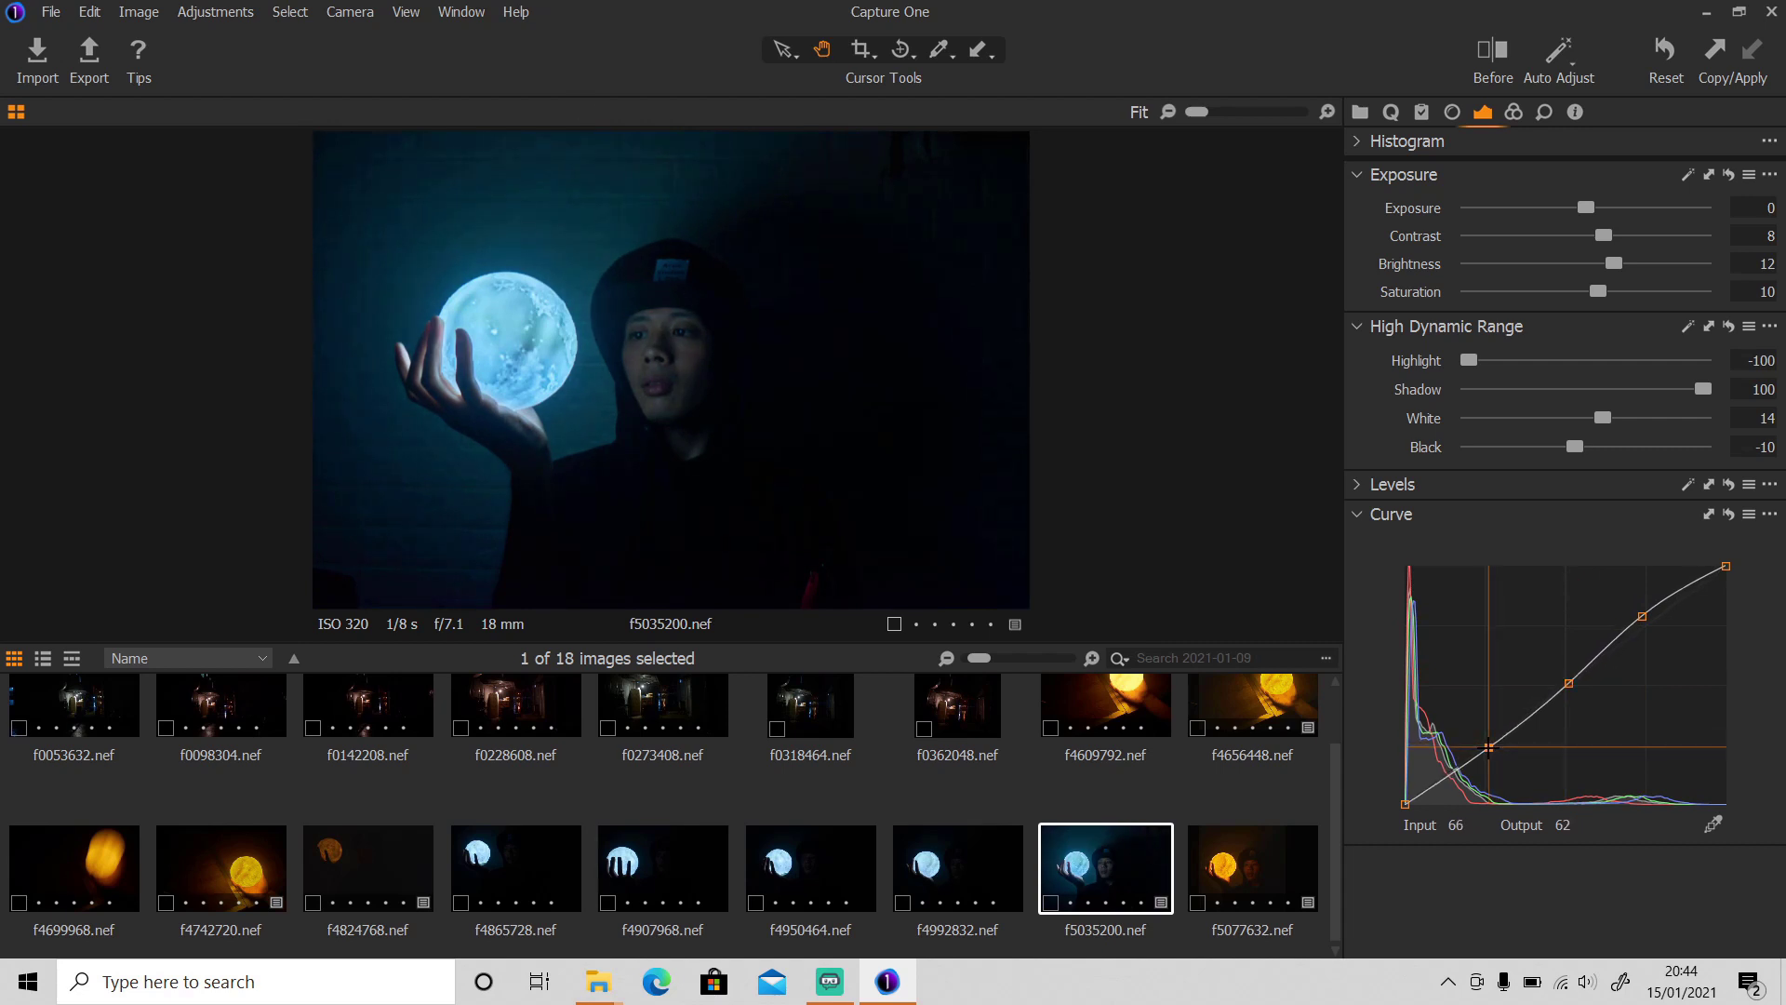
pyautogui.click(1489, 745)
pyautogui.click(1446, 778)
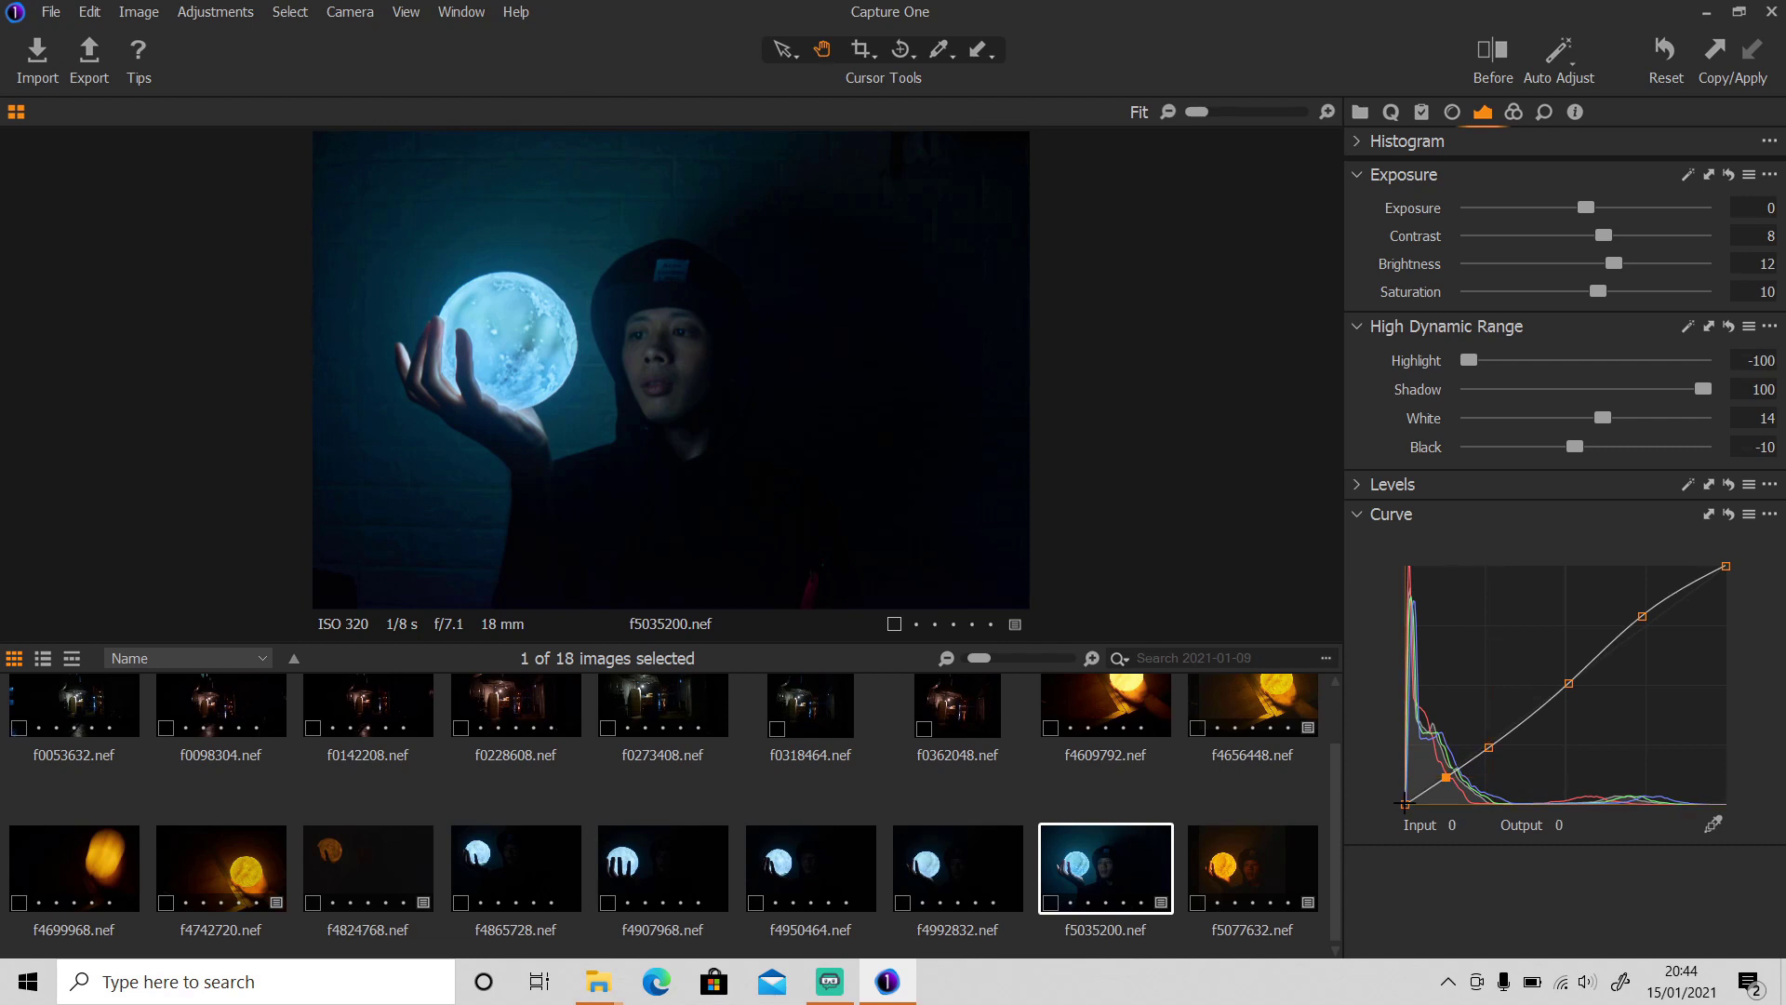
pyautogui.moveTo(1405, 804); pyautogui.dragTo(1398, 797)
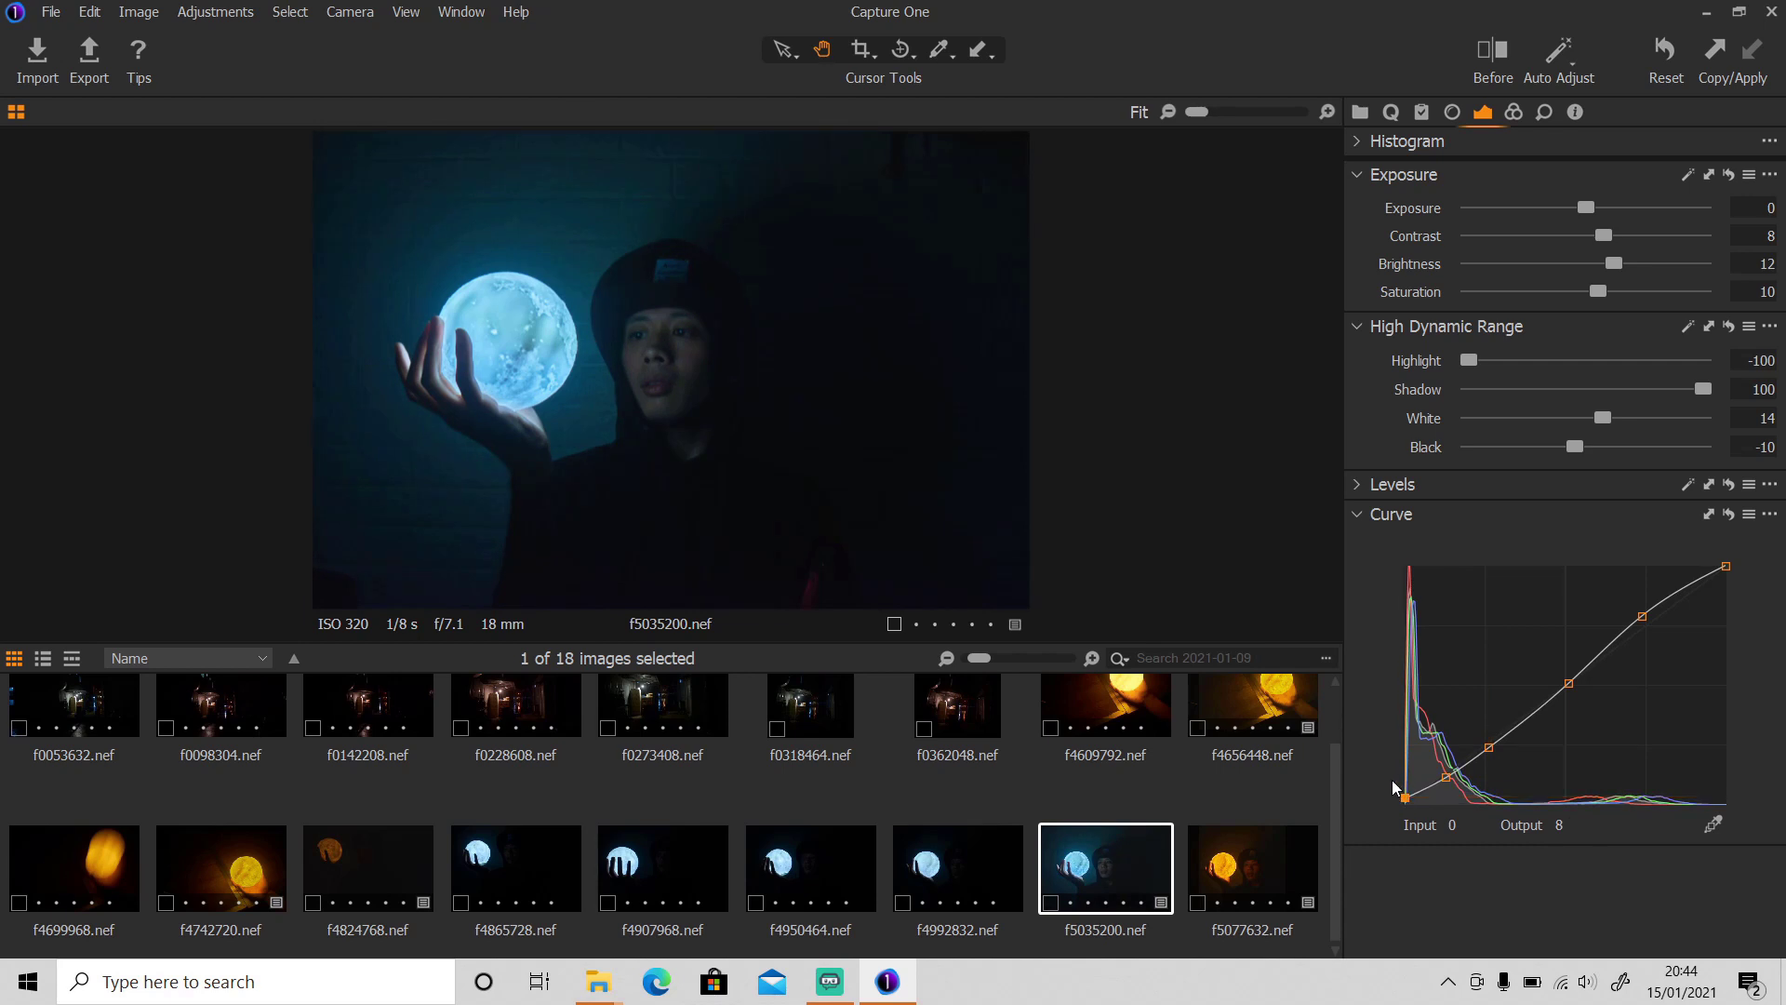
# Cool the white balance to 2258 Kelvin and set the tint to 3
pyautogui.click(1514, 114)
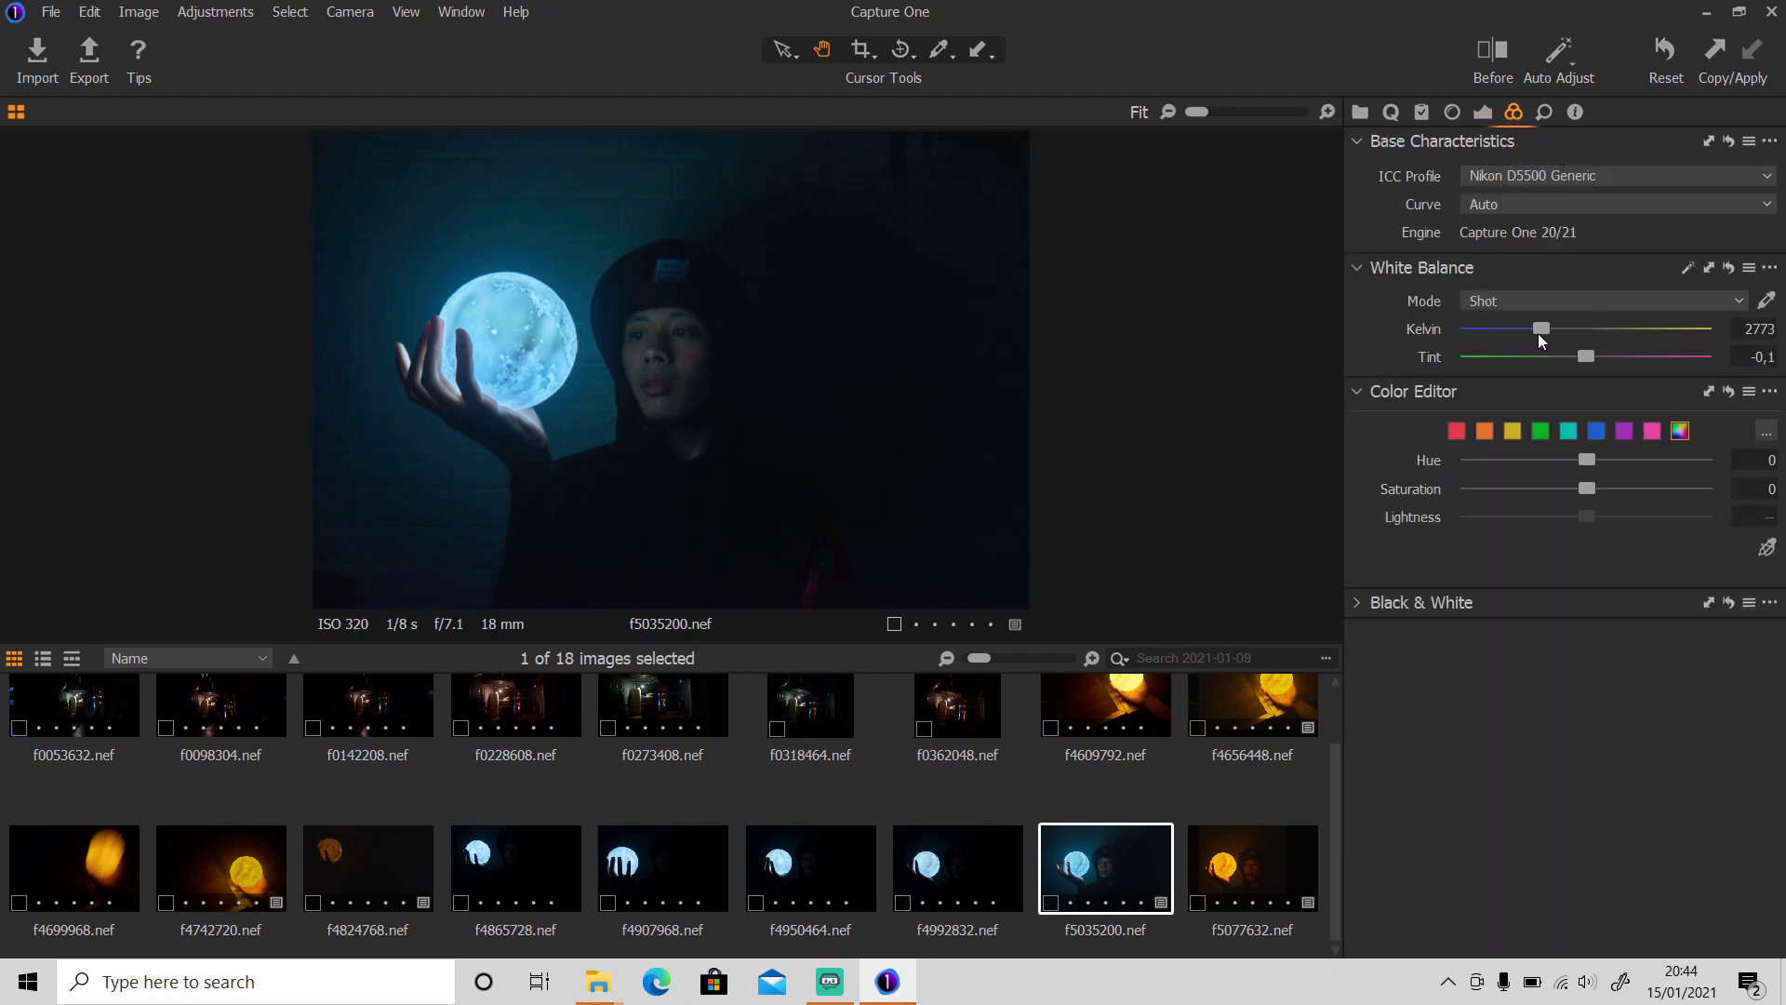
pyautogui.moveTo(1542, 331); pyautogui.dragTo(1592, 360)
# Adjust the cyan range's saturation and lightness, and set the blue range to saturation 8.9 and lightness 7.5
pyautogui.click(1570, 432)
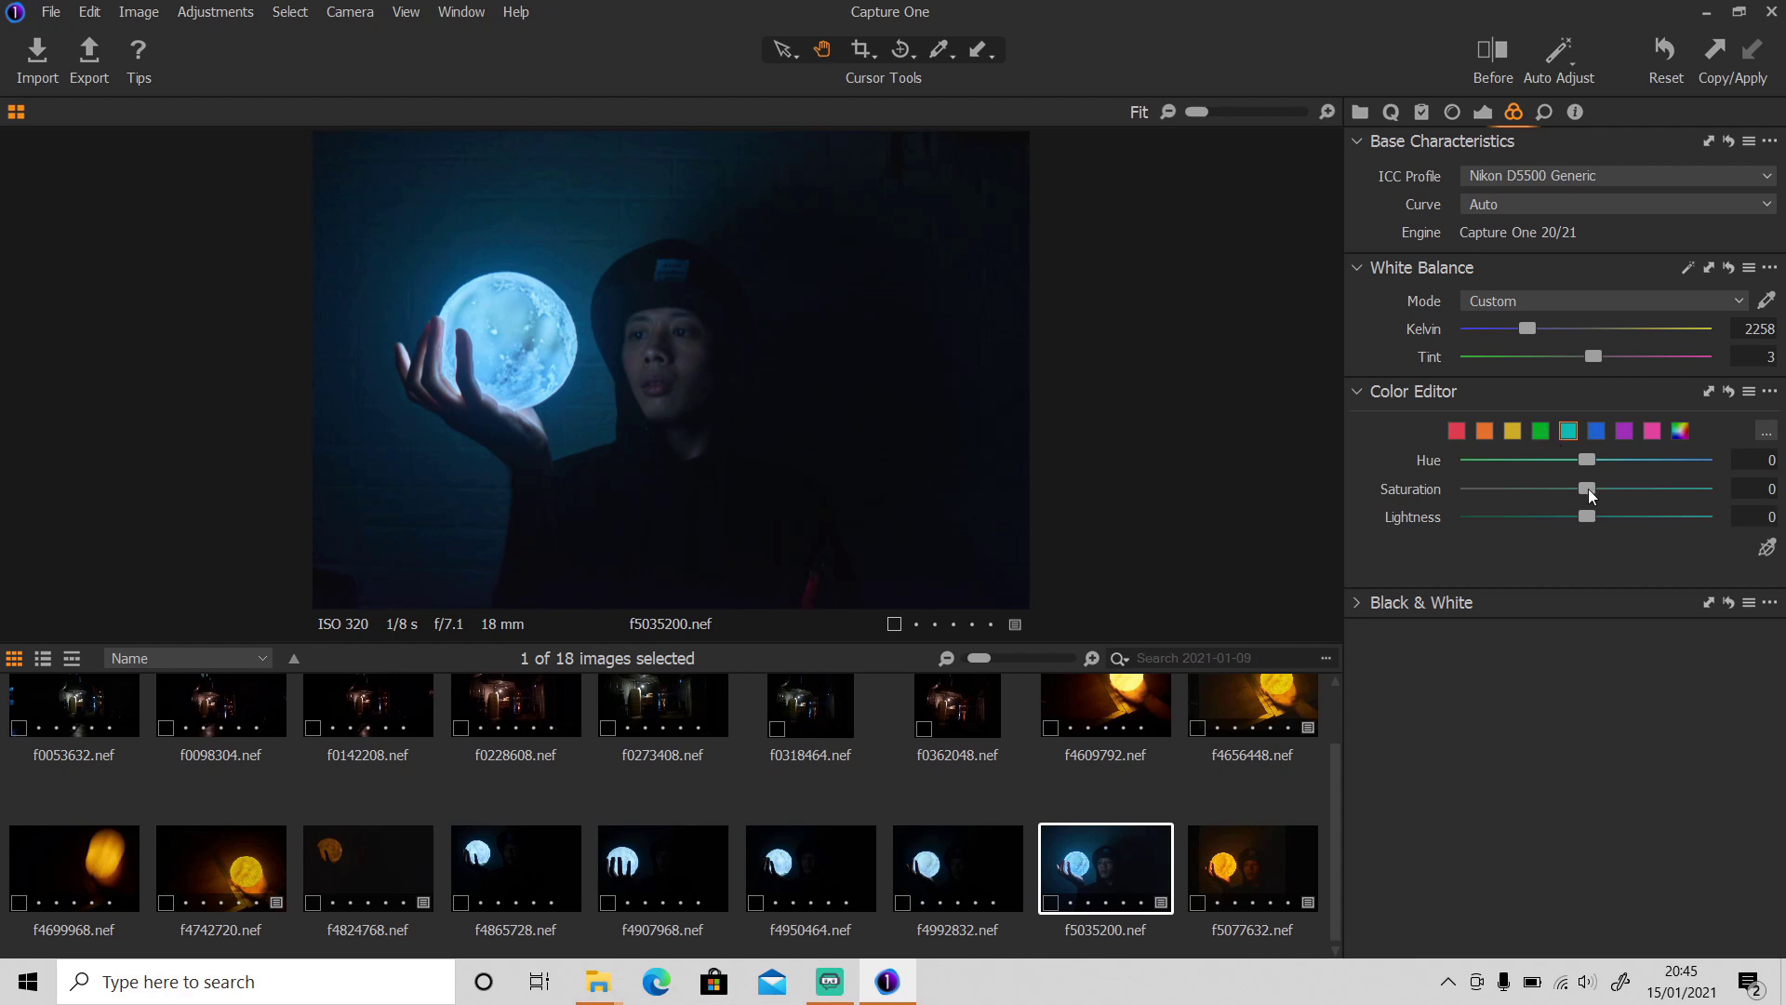
pyautogui.moveTo(1588, 488); pyautogui.dragTo(1604, 516)
pyautogui.click(1597, 431)
pyautogui.moveTo(1589, 488); pyautogui.dragTo(1610, 520)
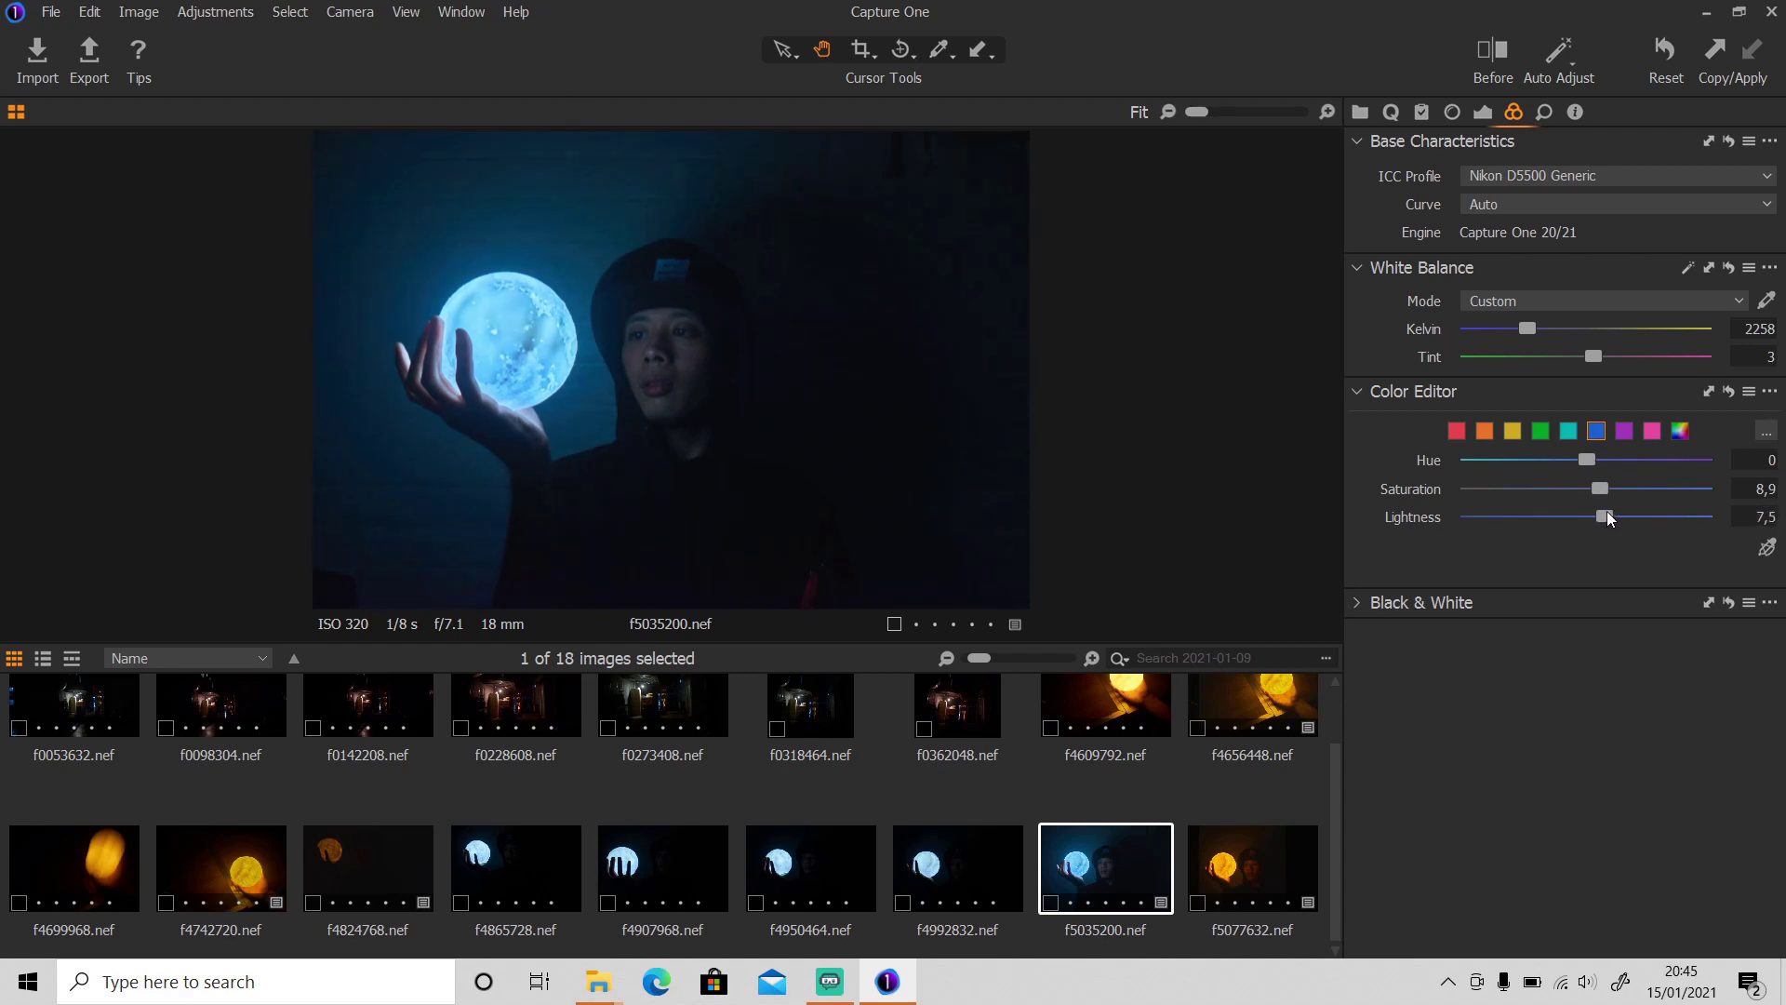
# Increase the photo's clarity and structure using the Natural method
pyautogui.click(1544, 115)
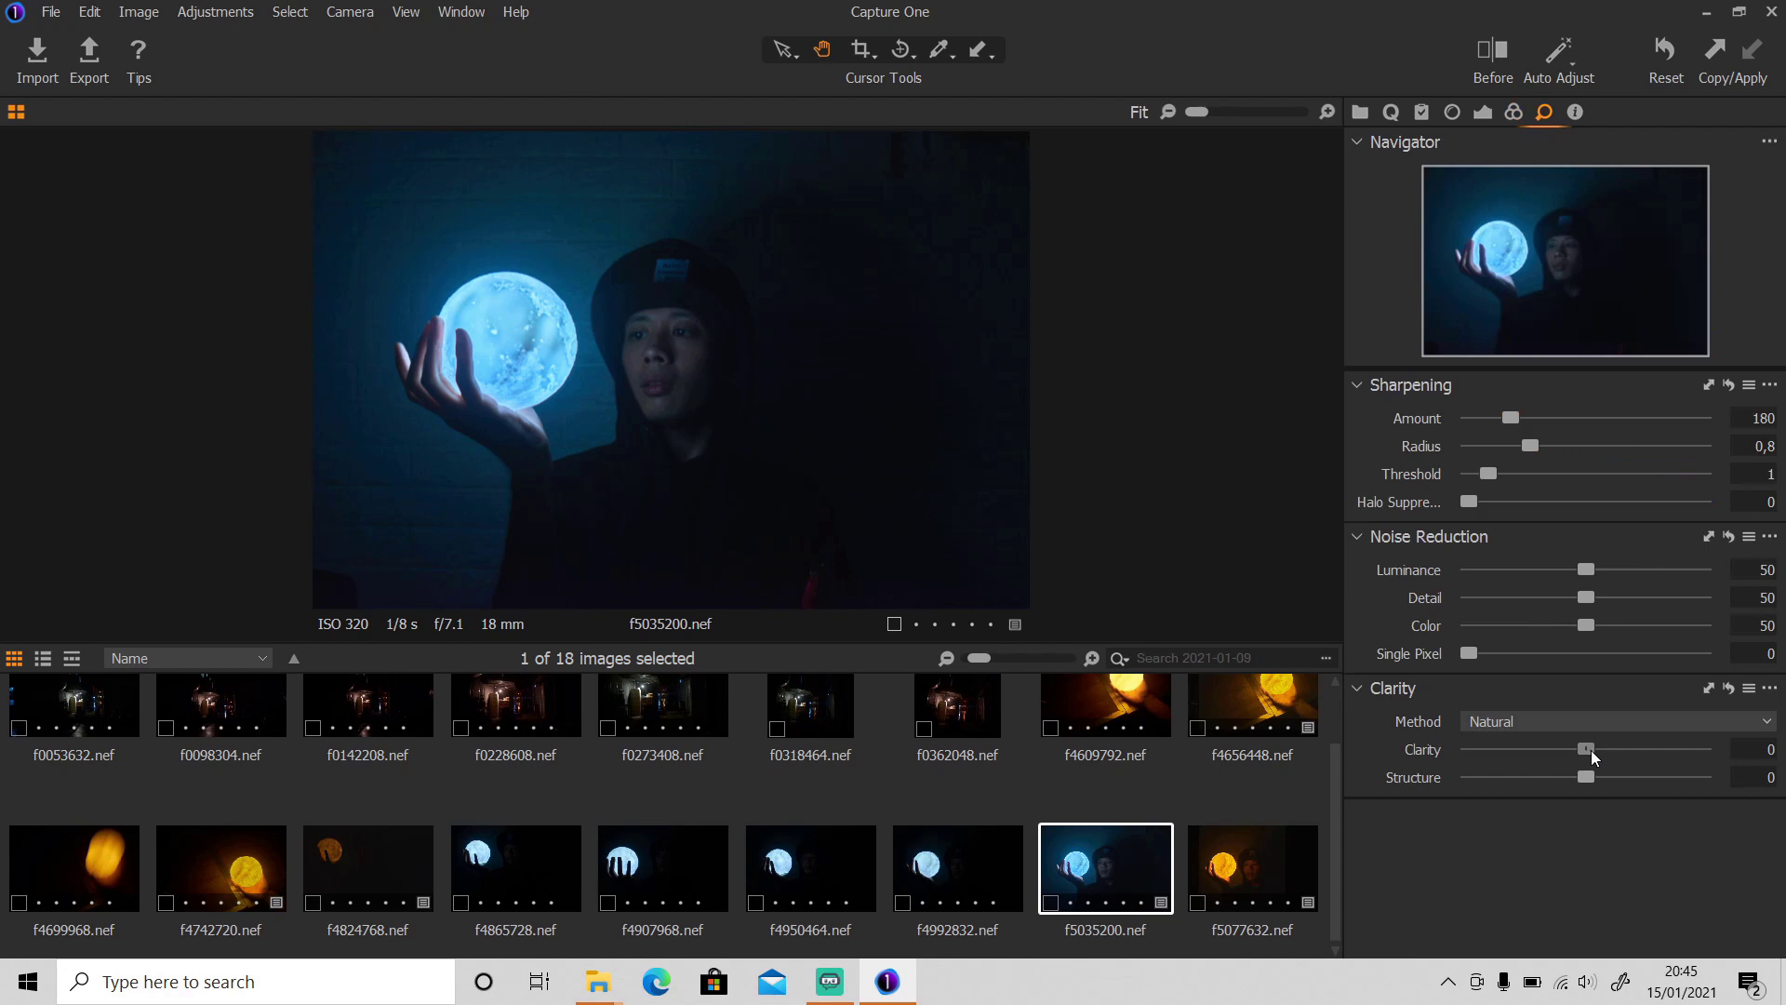
pyautogui.moveTo(1599, 752); pyautogui.dragTo(1606, 774)
# Set the vignetting amount to -1.05 and compare the edit with the original photo
pyautogui.click(1452, 112)
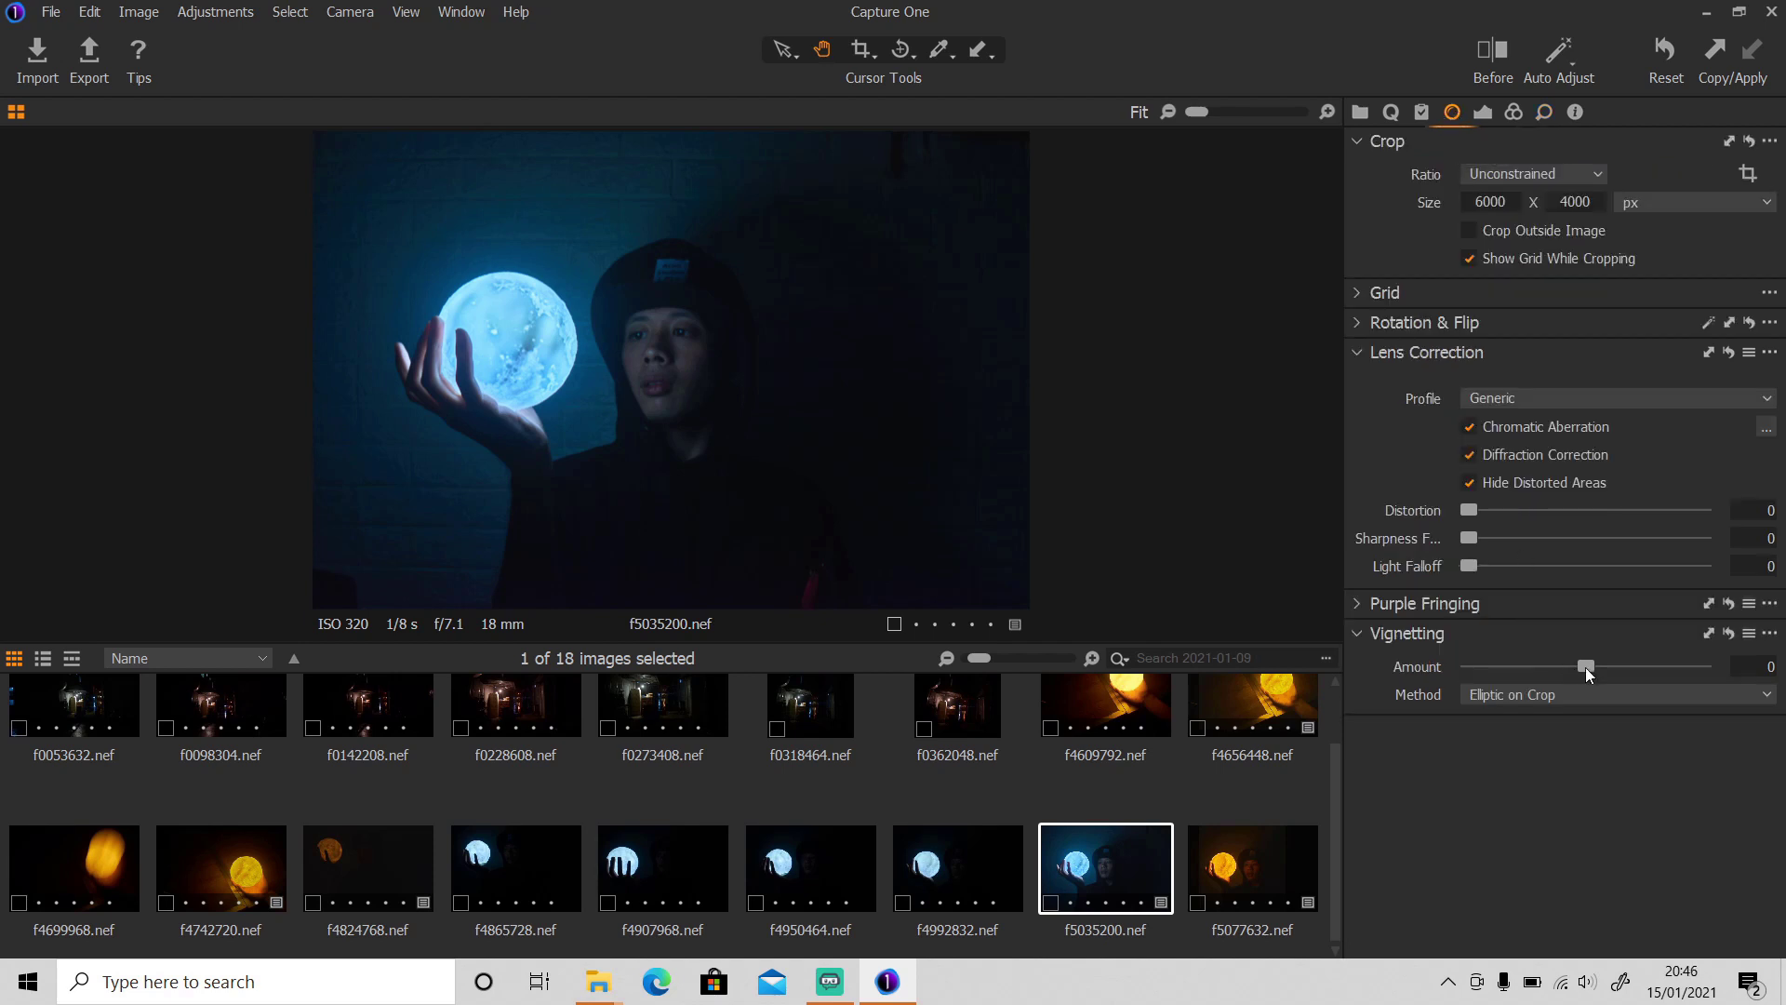
pyautogui.moveTo(1585, 667); pyautogui.dragTo(1554, 666)
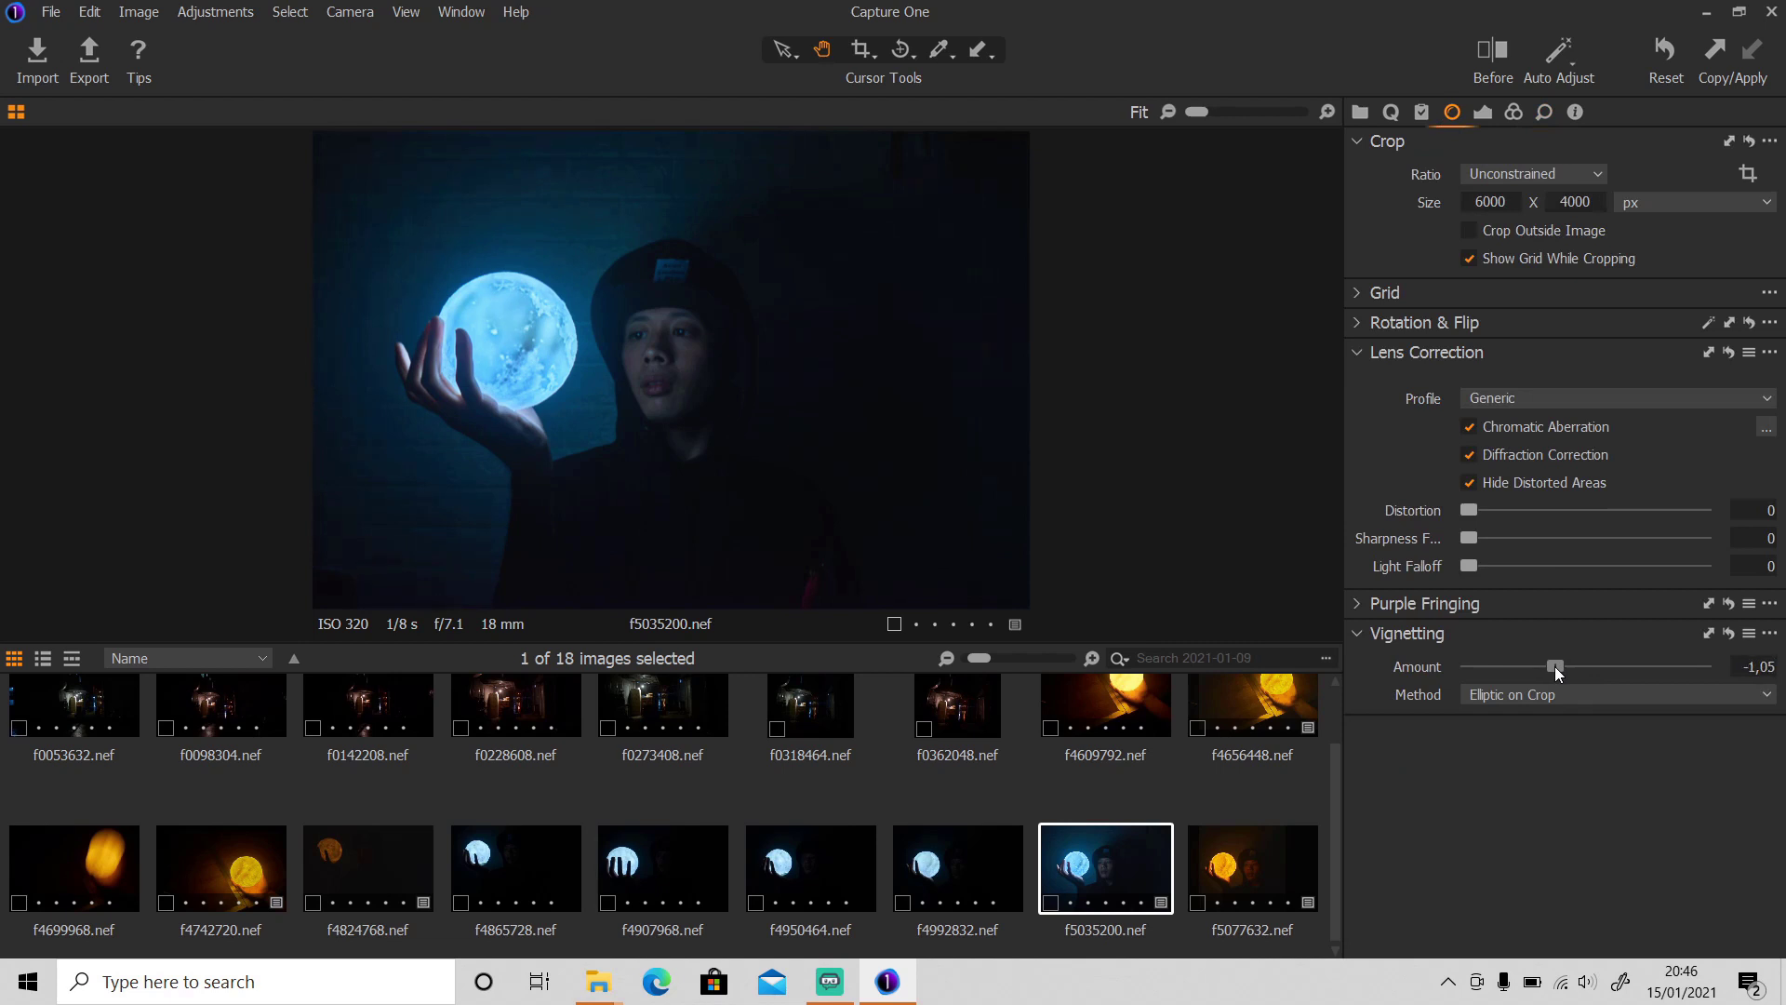
pyautogui.click(1486, 54)
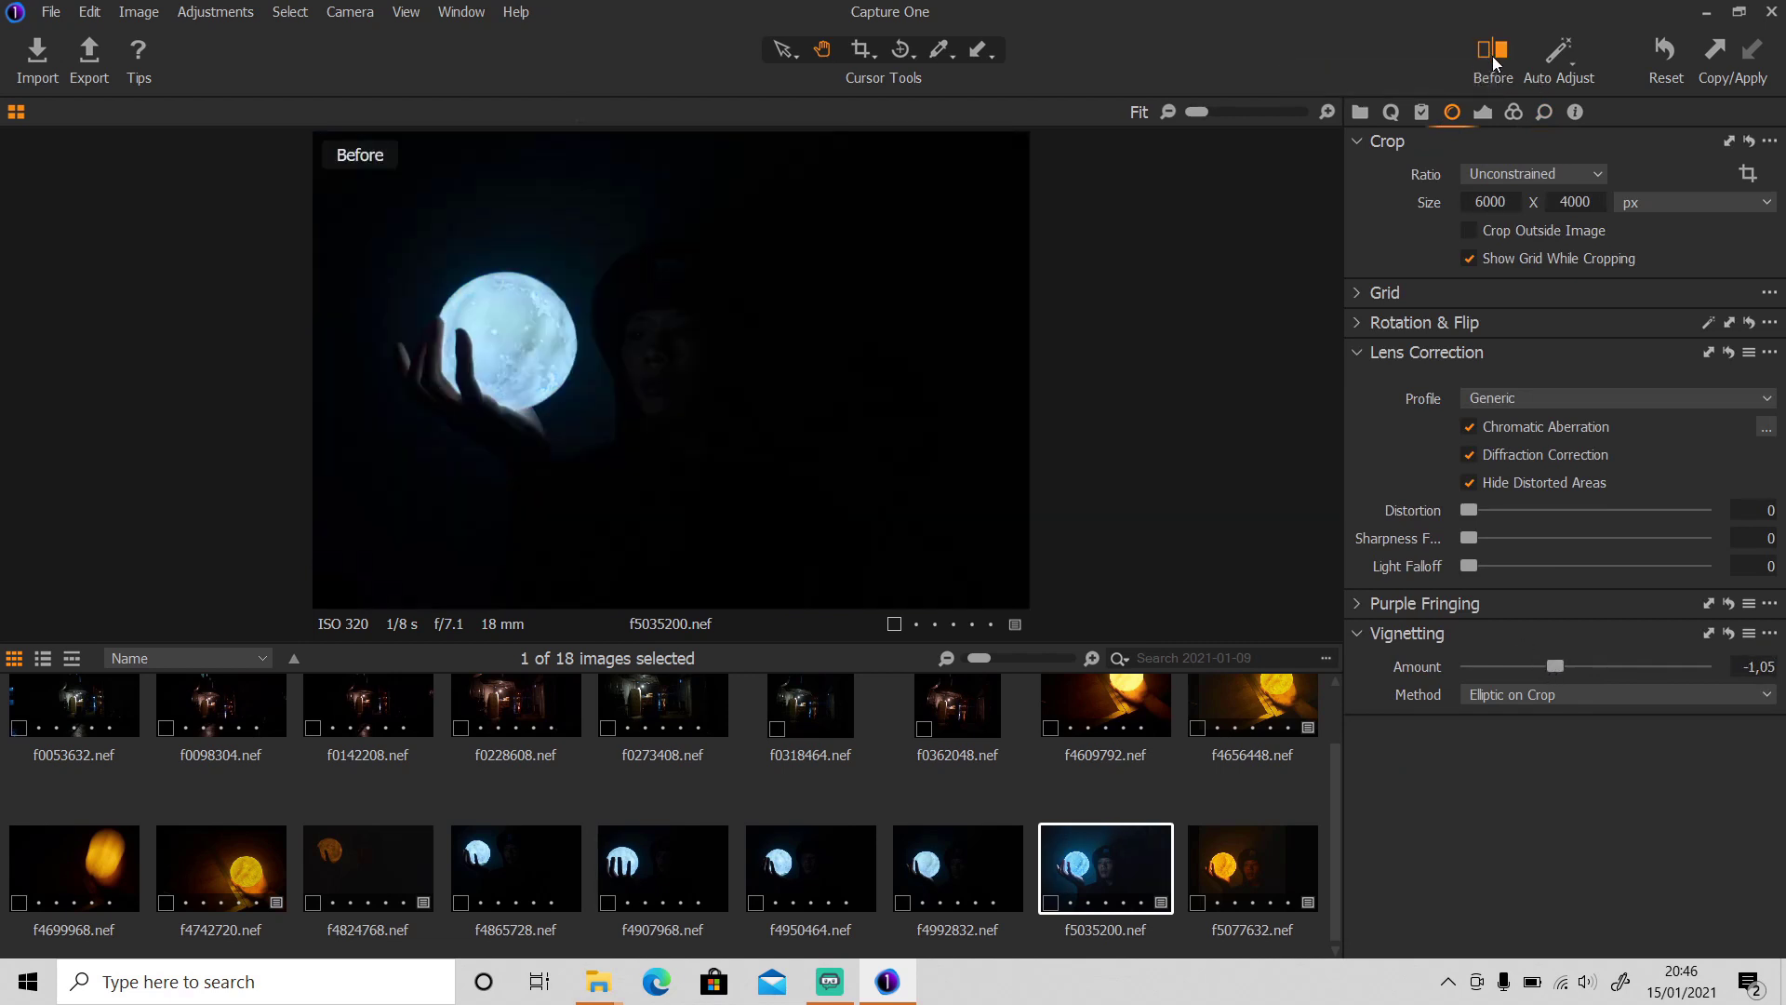
pyautogui.click(1493, 58)
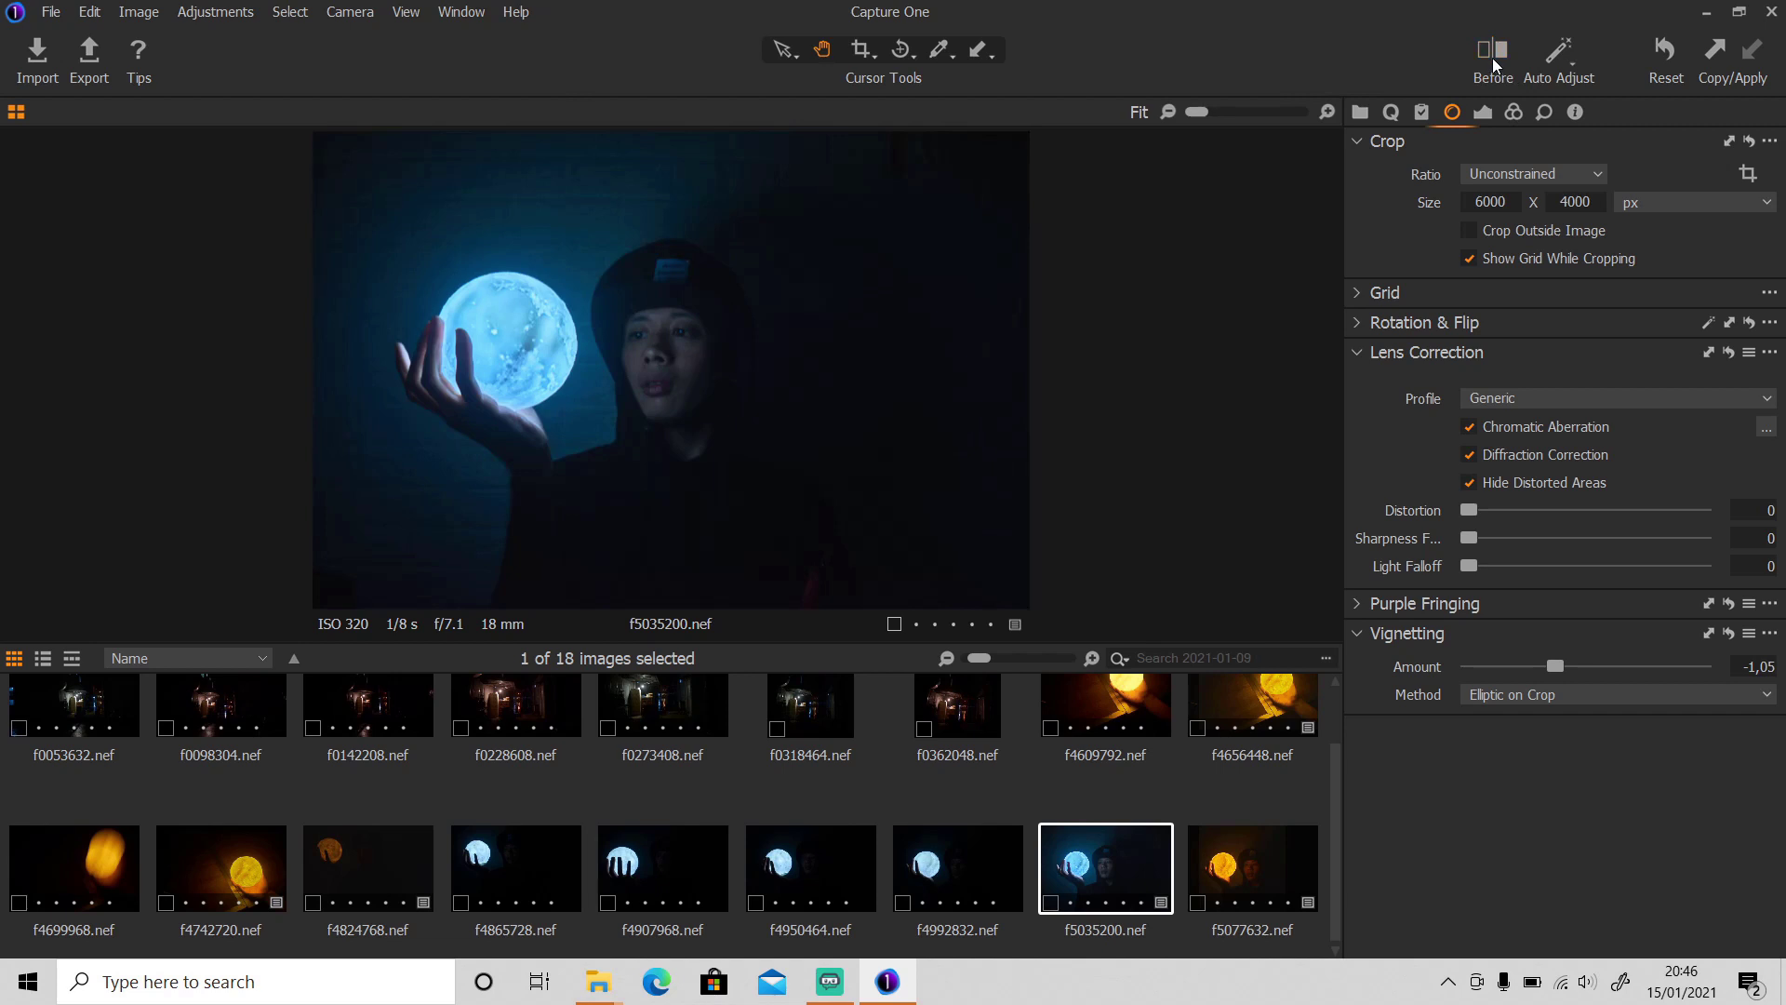
# Export the photo as a quality 100 JPEG to the Export folder and close Capture One
pyautogui.click(90, 57)
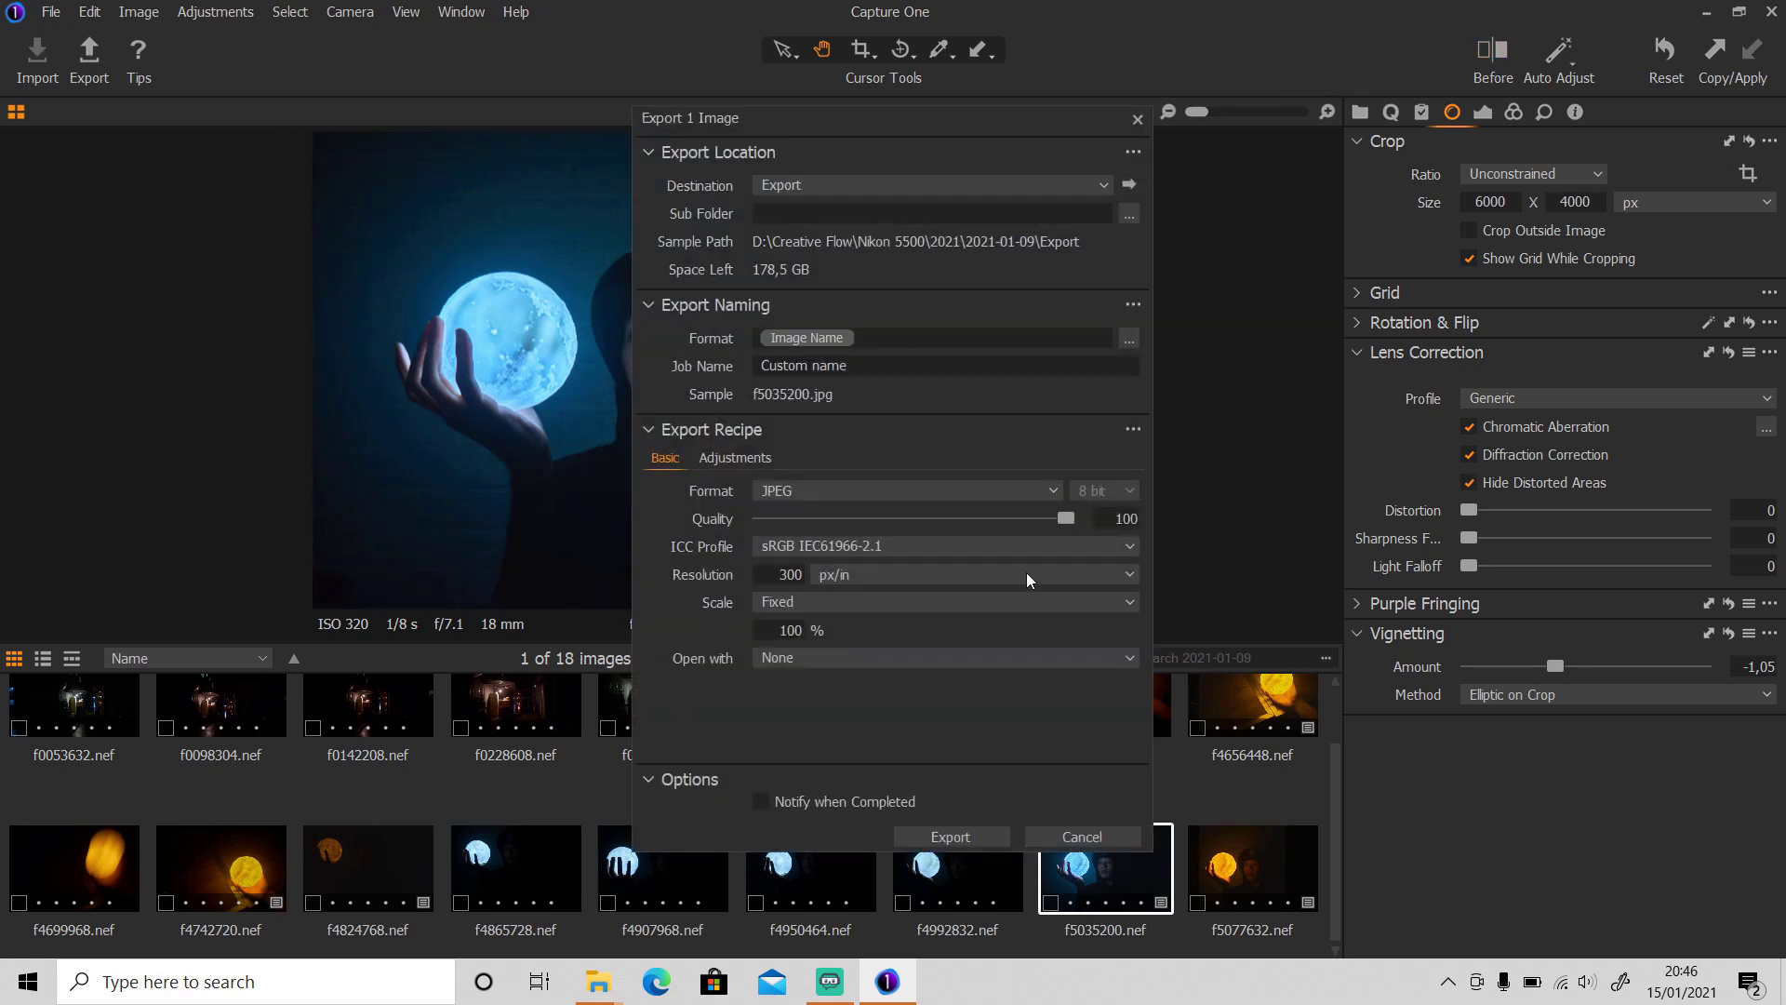
pyautogui.click(975, 837)
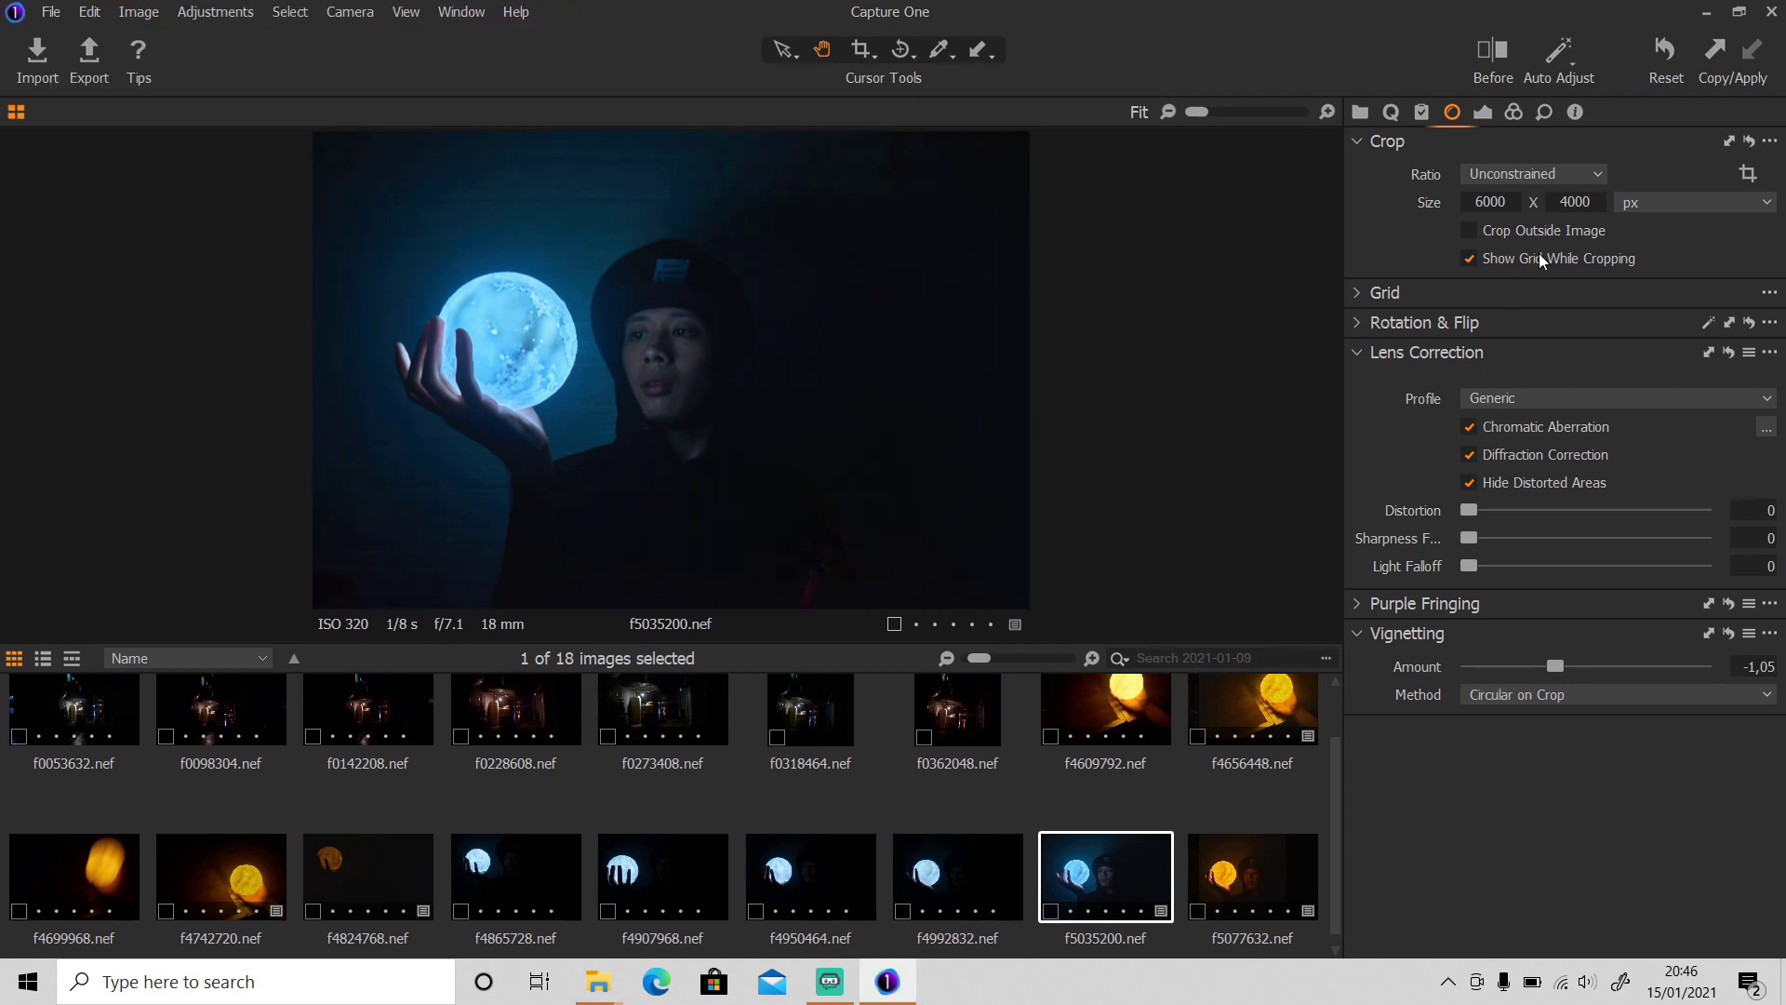
pyautogui.click(1771, 12)
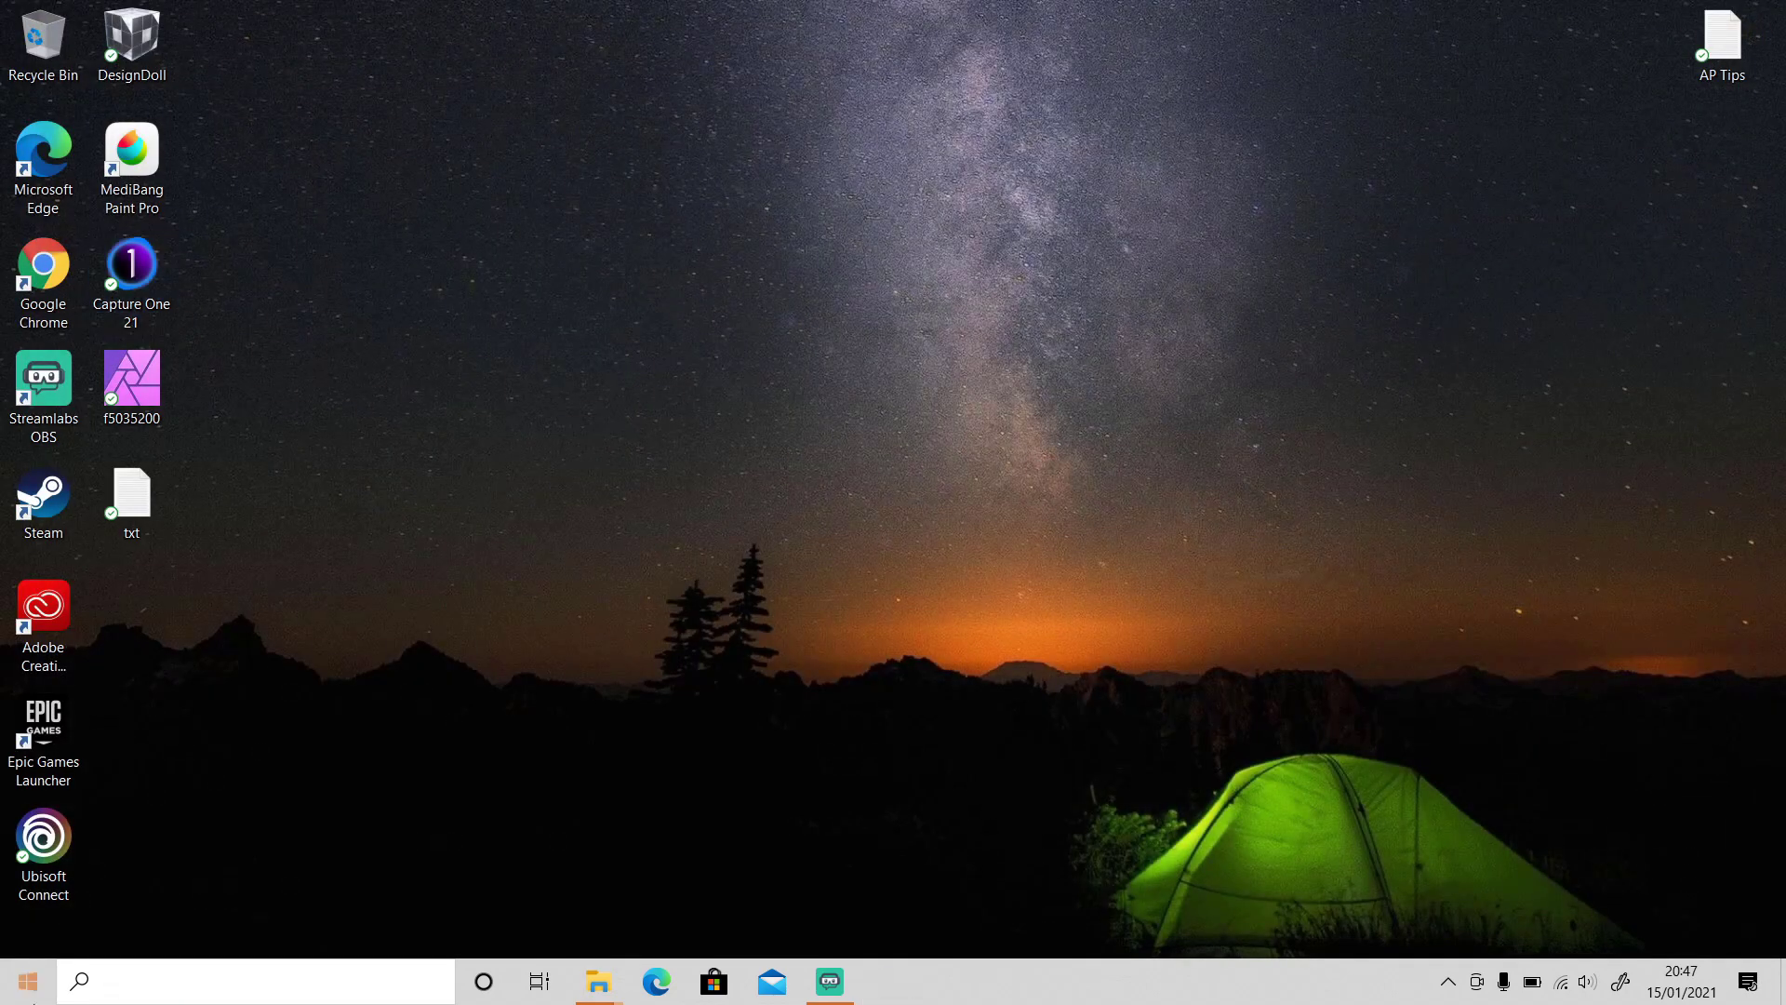
# Launch Affinity Photo and open the exported image f5035200_1 from the Export folder
pyautogui.click(28, 982)
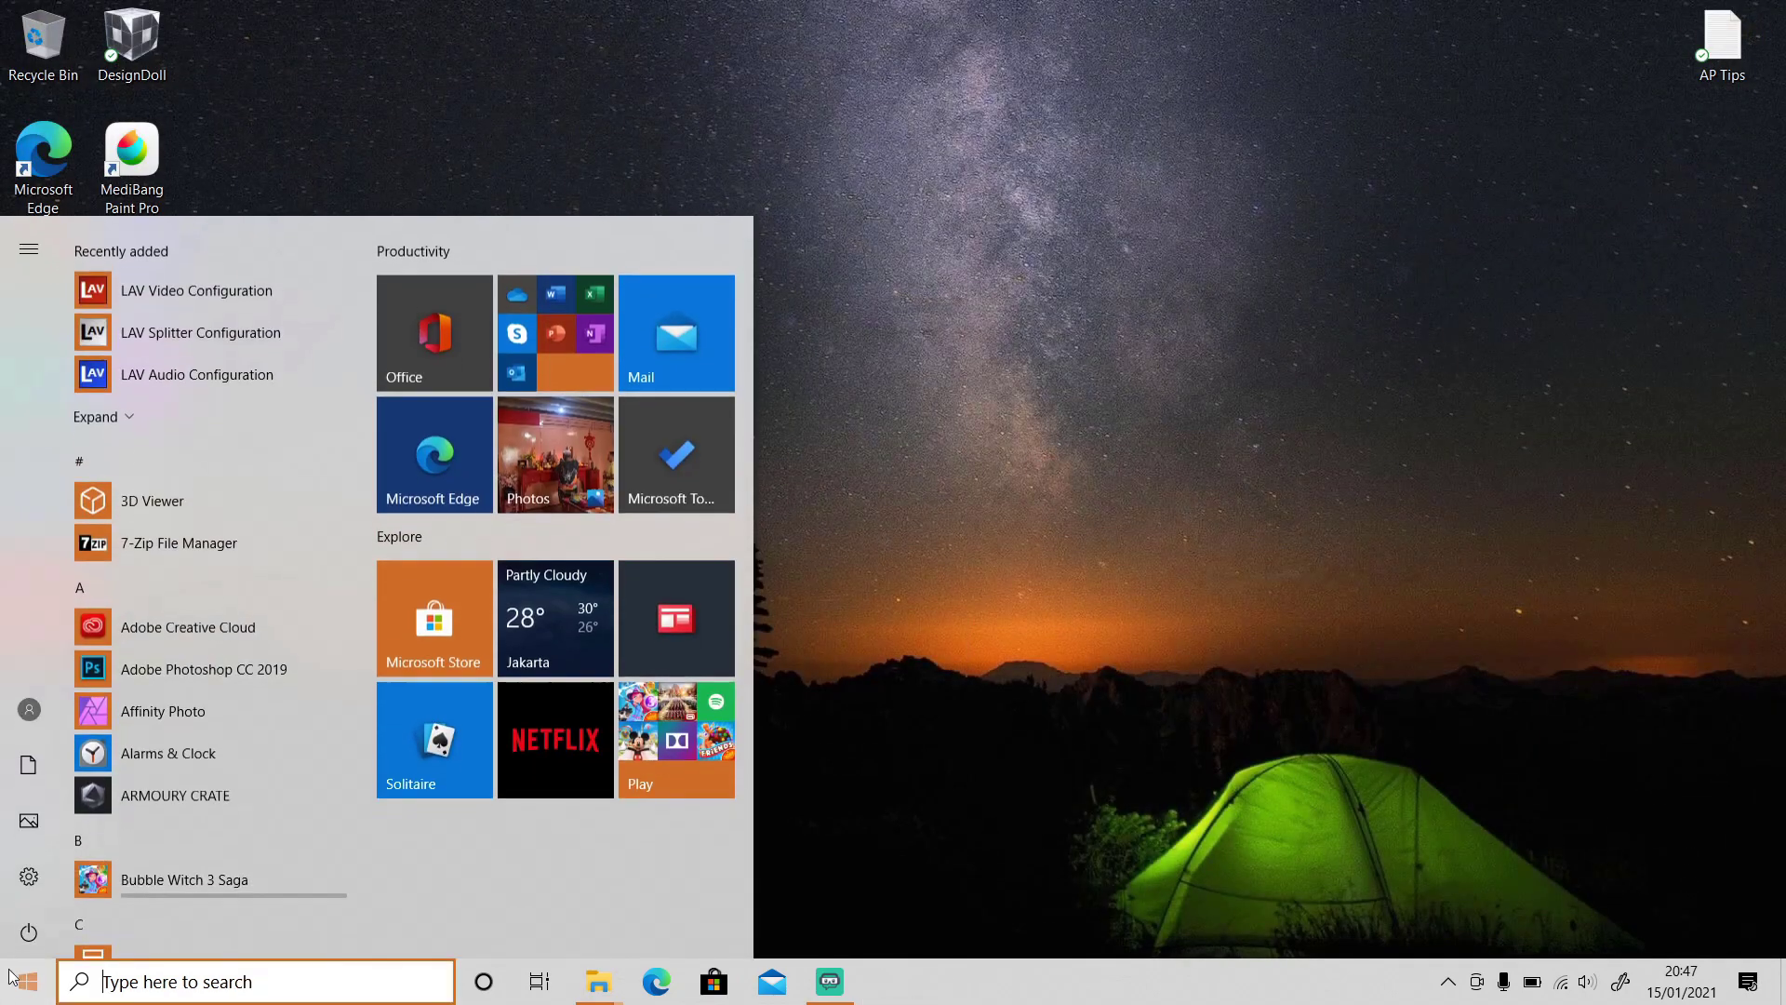
pyautogui.click(166, 707)
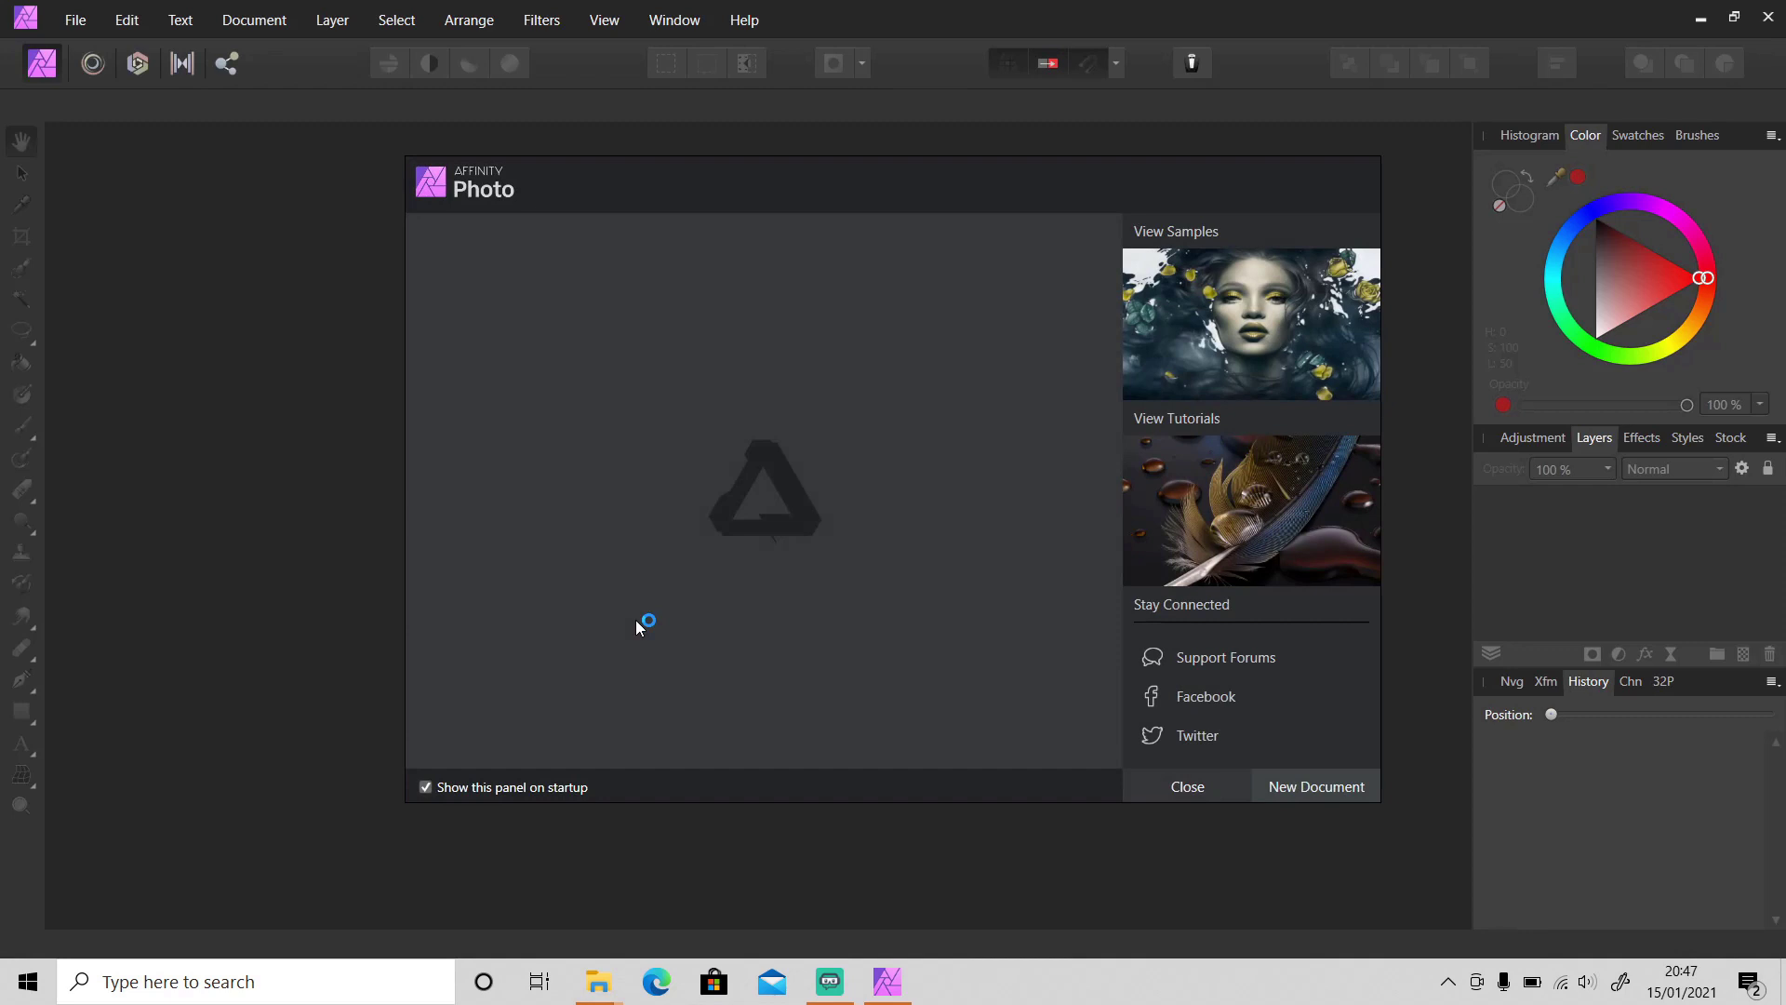
pyautogui.moveTo(586, 994)
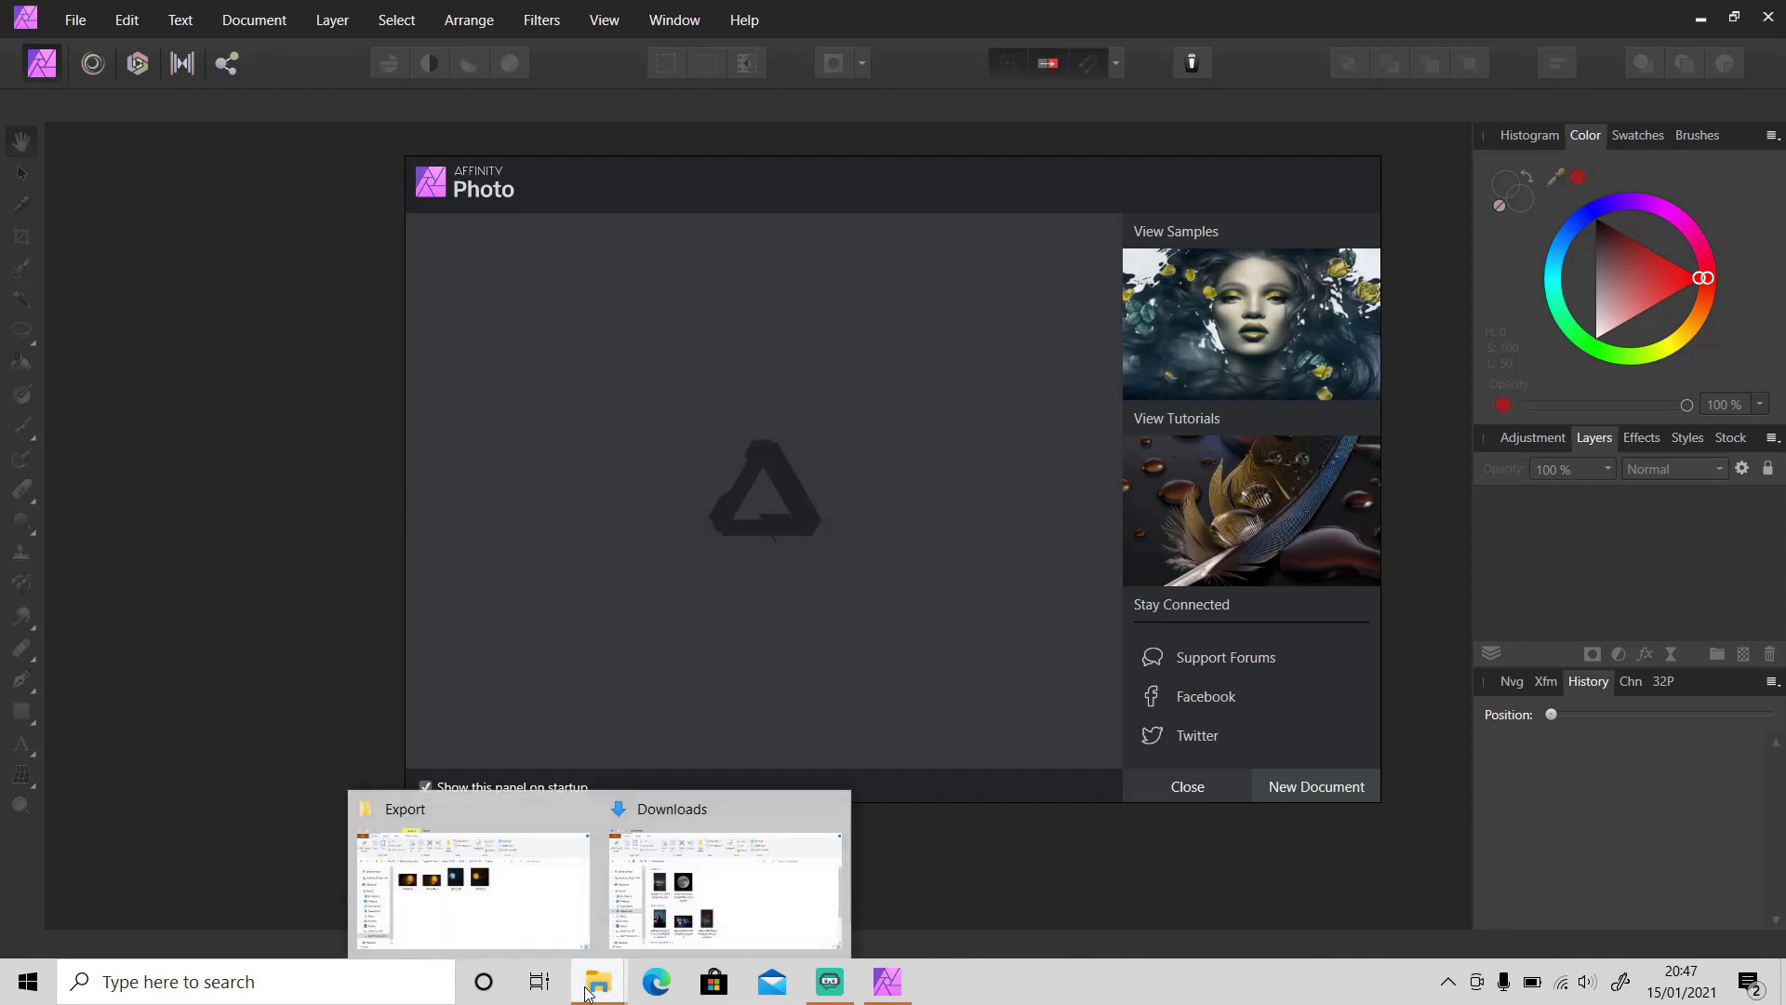
pyautogui.click(532, 944)
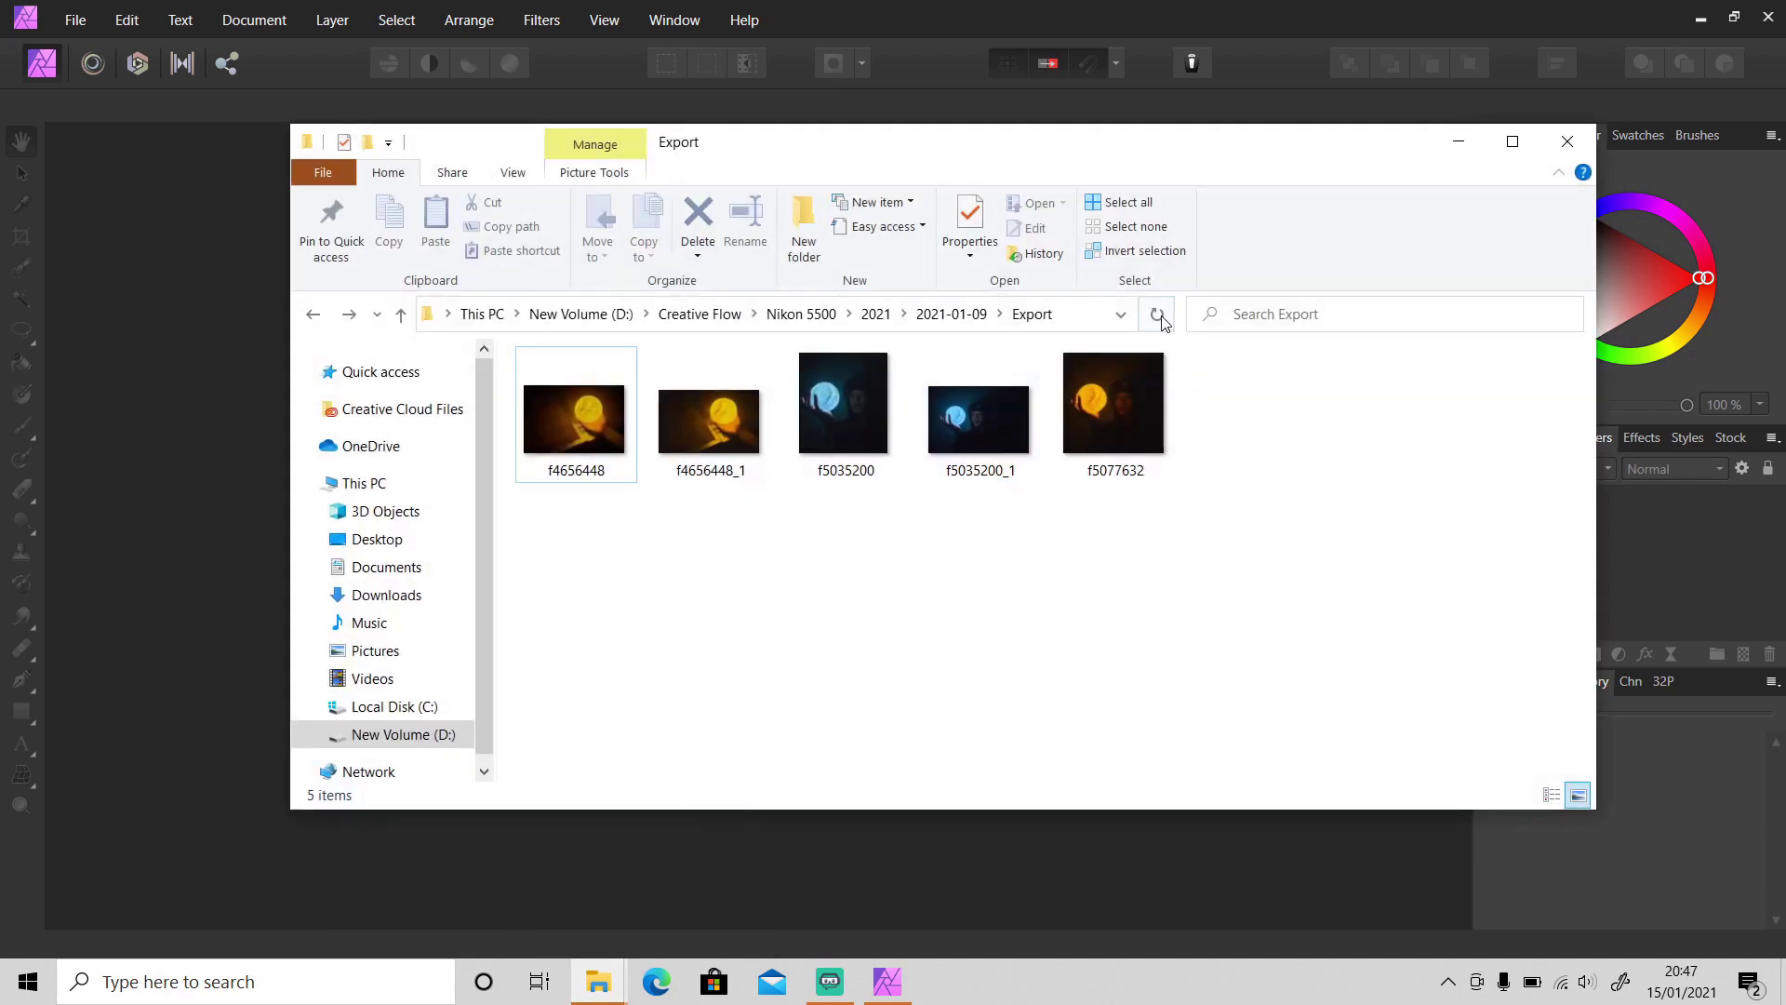
pyautogui.moveTo(979, 419); pyautogui.dragTo(1686, 830)
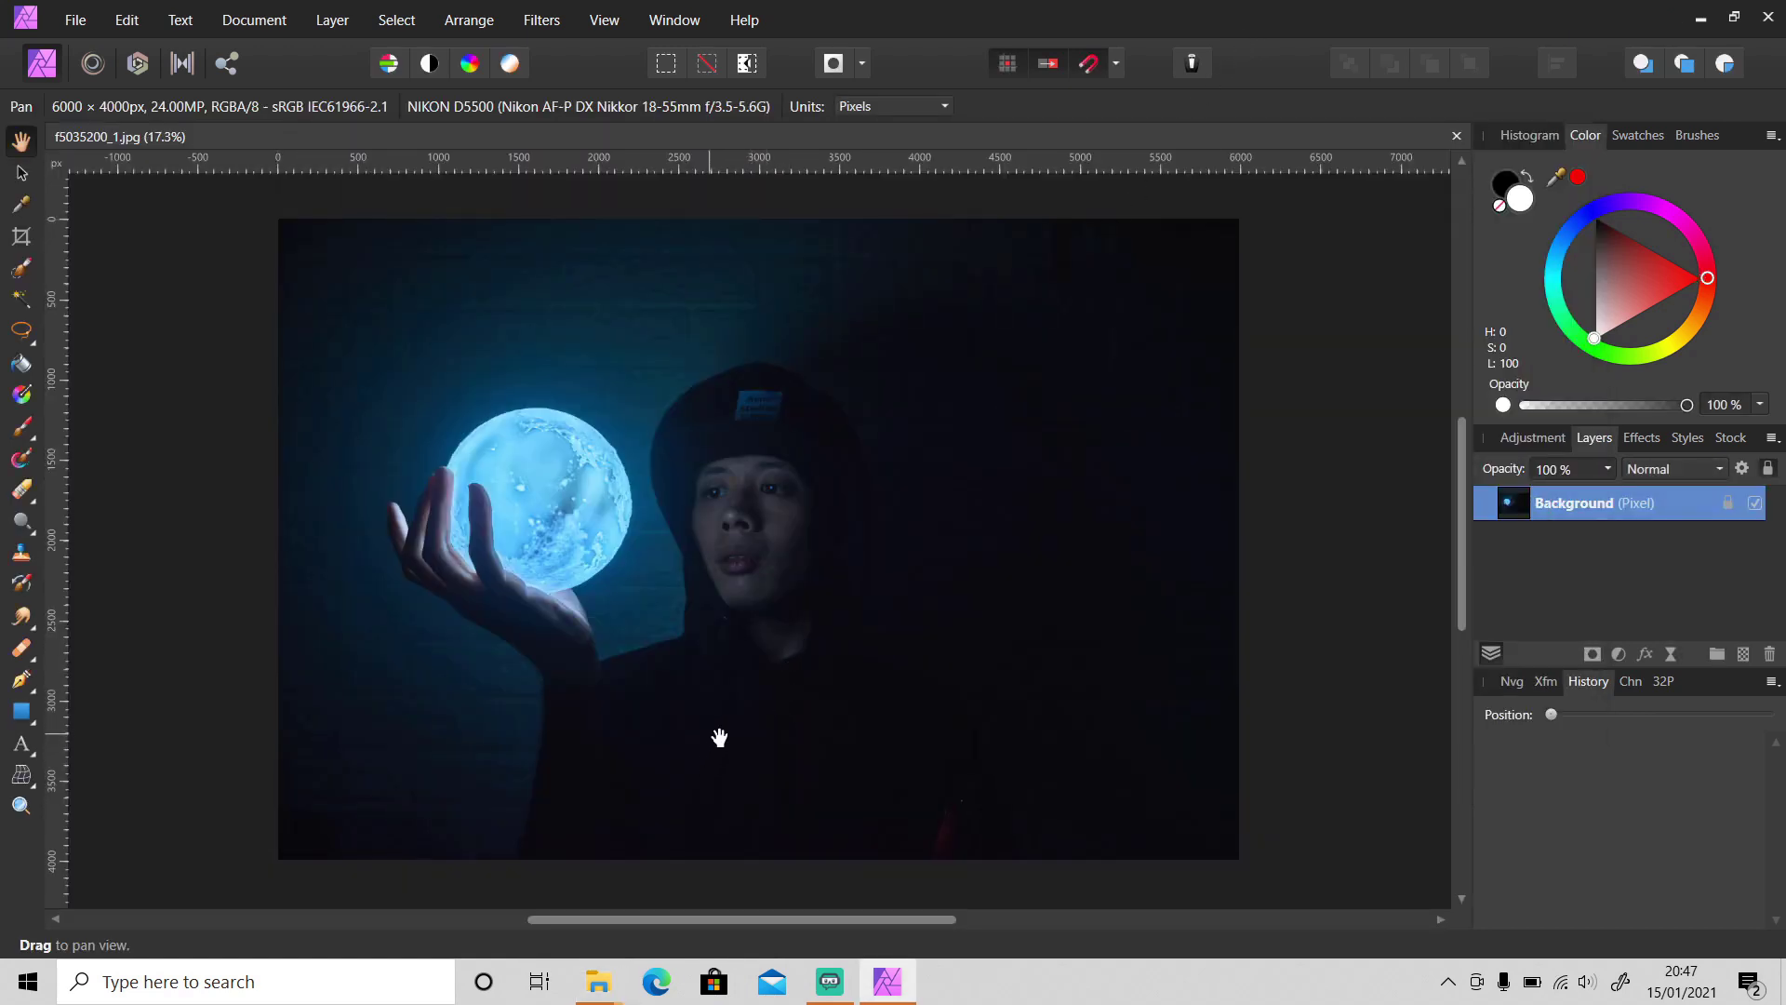
# Start a polygonal freehand selection at the photo's lower edge, following the outer edge of the man's raised-arm sleeve
pyautogui.scroll(3, 719, 738)
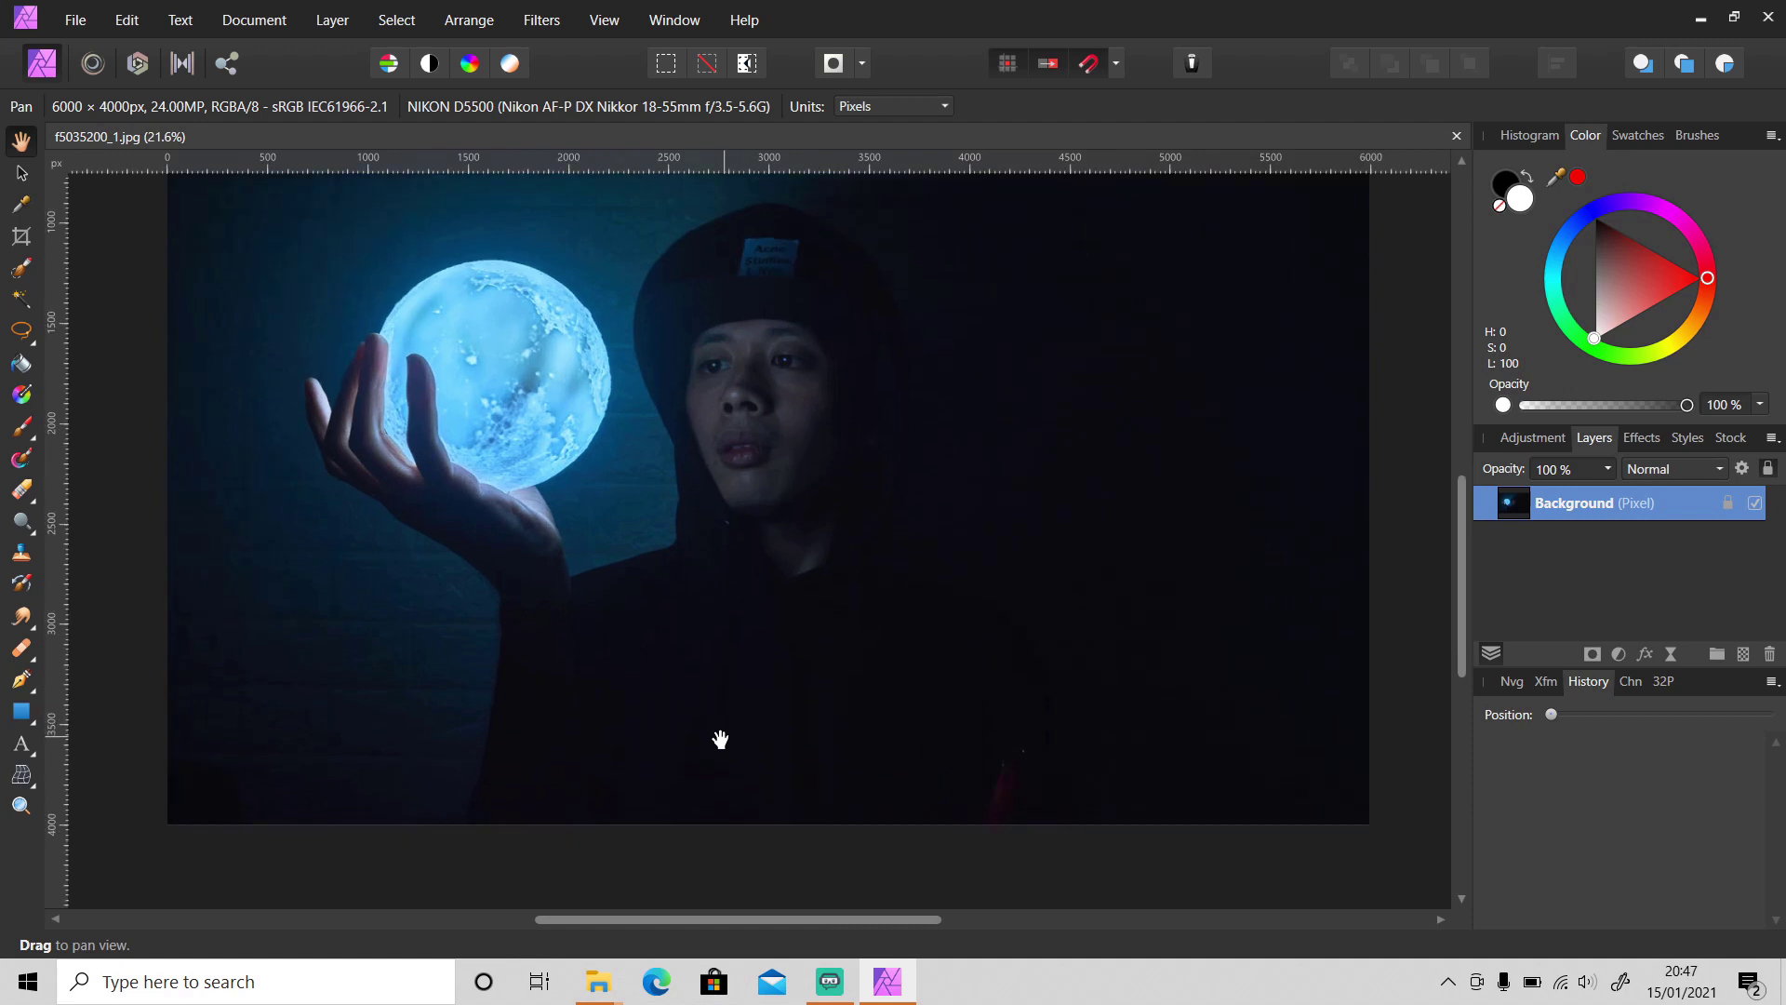
pyautogui.scroll(1, 720, 739)
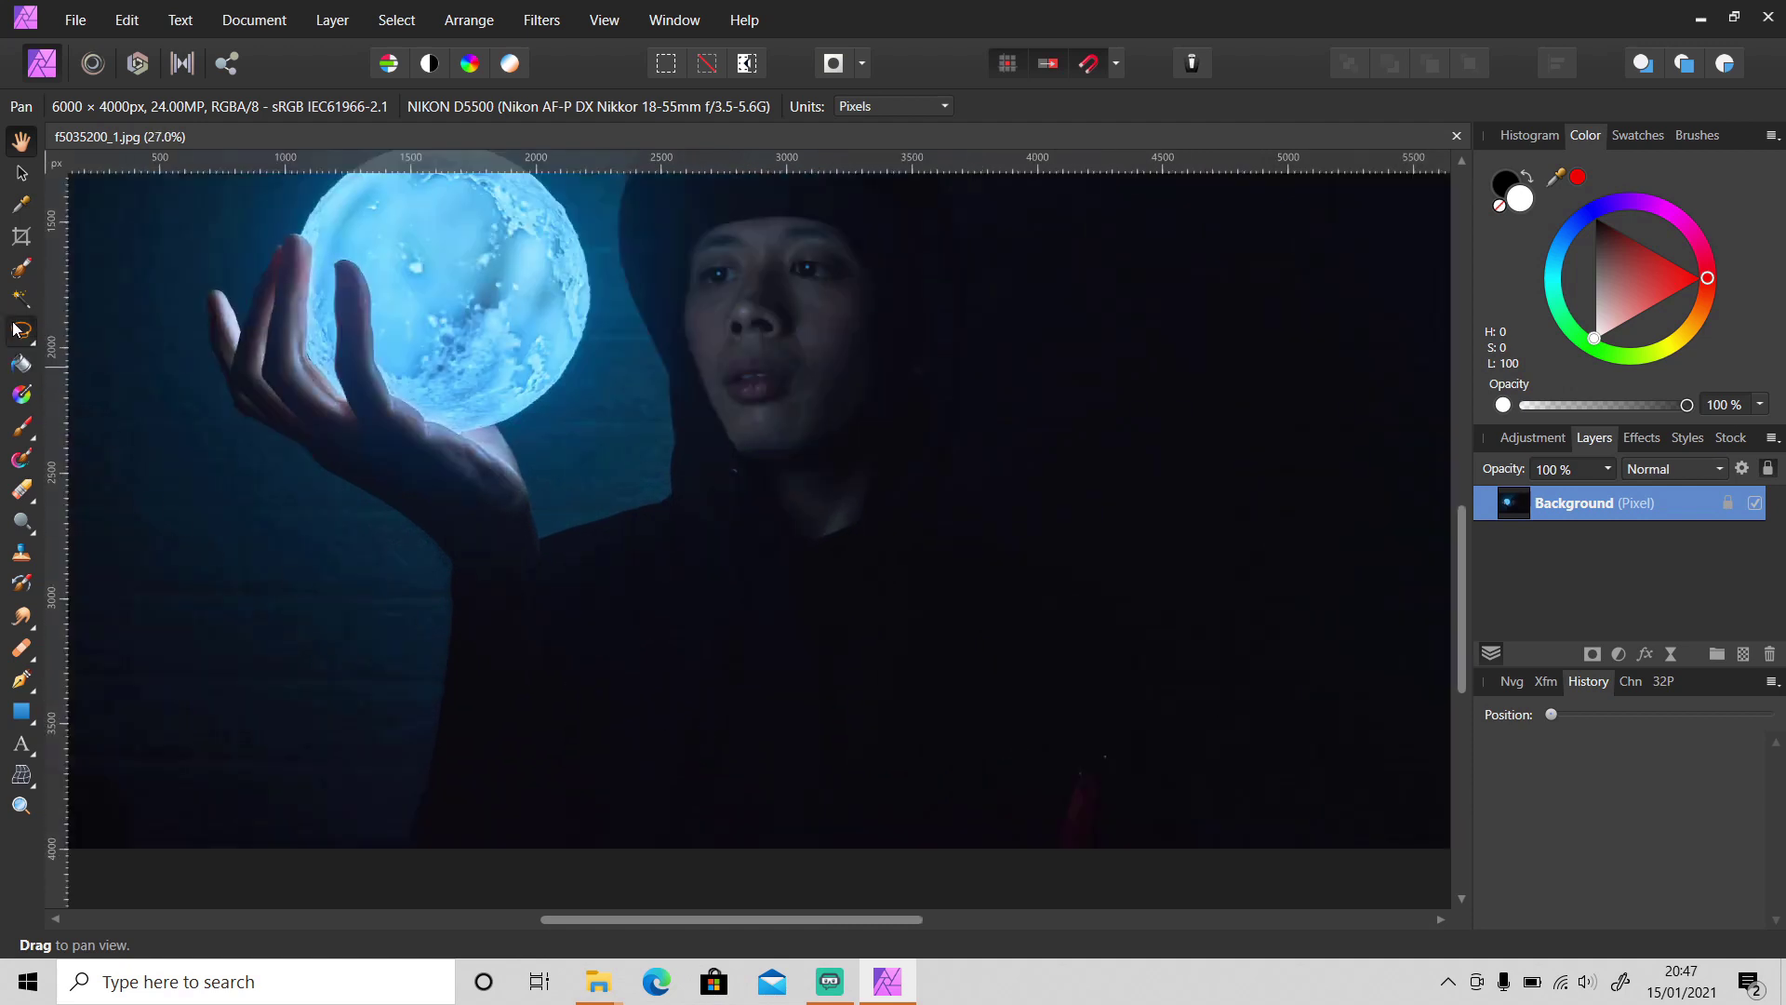
pyautogui.click(14, 330)
pyautogui.click(91, 452)
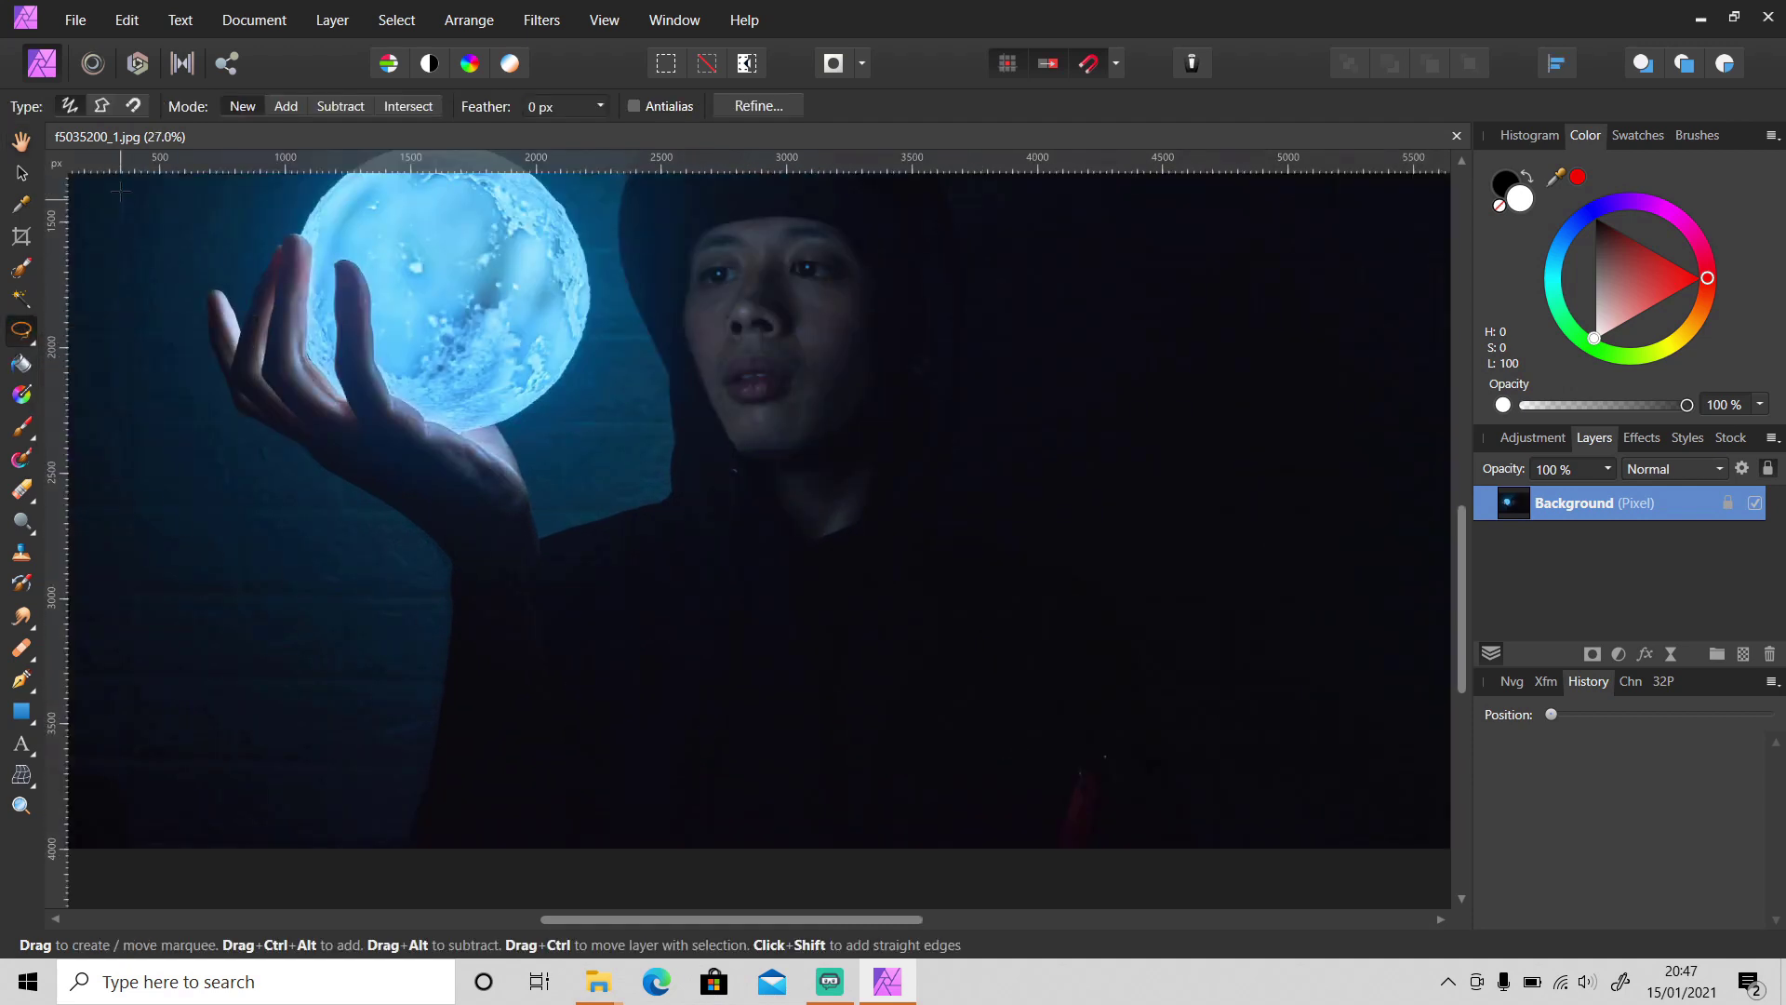
pyautogui.click(102, 108)
pyautogui.scroll(-3, 335, 679)
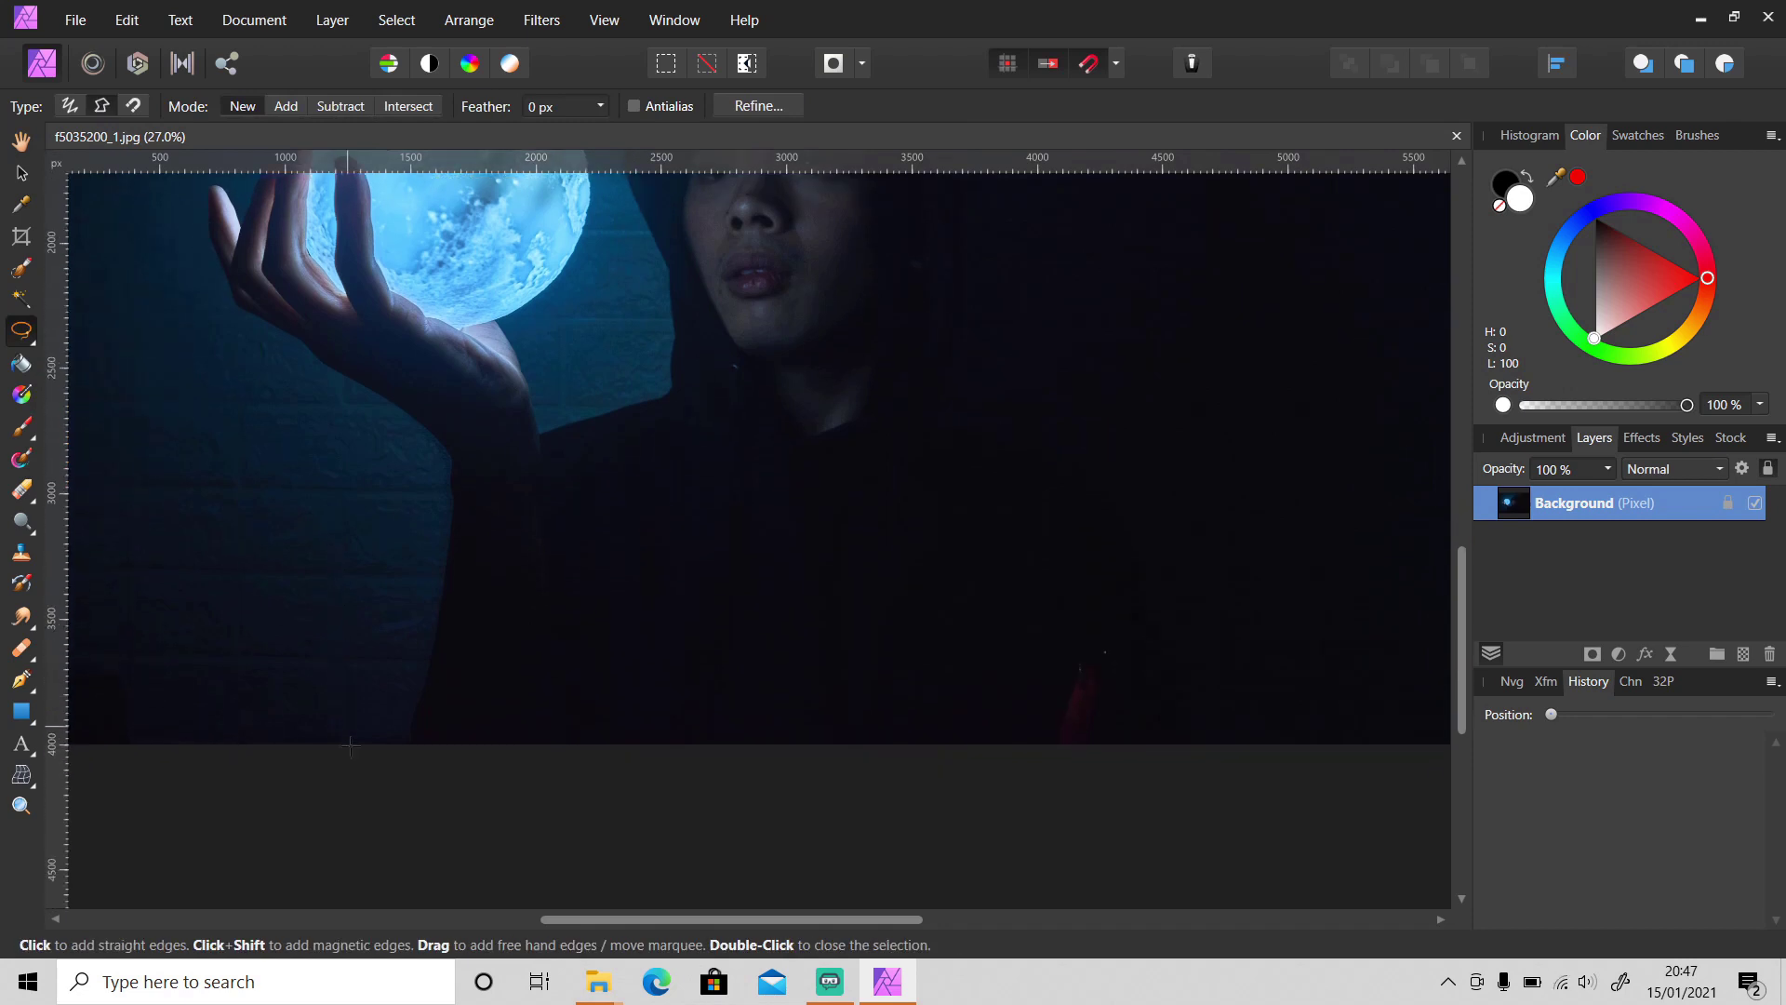
pyautogui.scroll(3, 356, 765)
pyautogui.click(450, 767)
pyautogui.click(461, 678)
pyautogui.click(484, 605)
# Extend the polygonal selection up the sleeve and along the underside of the forearm to the hand
pyautogui.scroll(4, 503, 521)
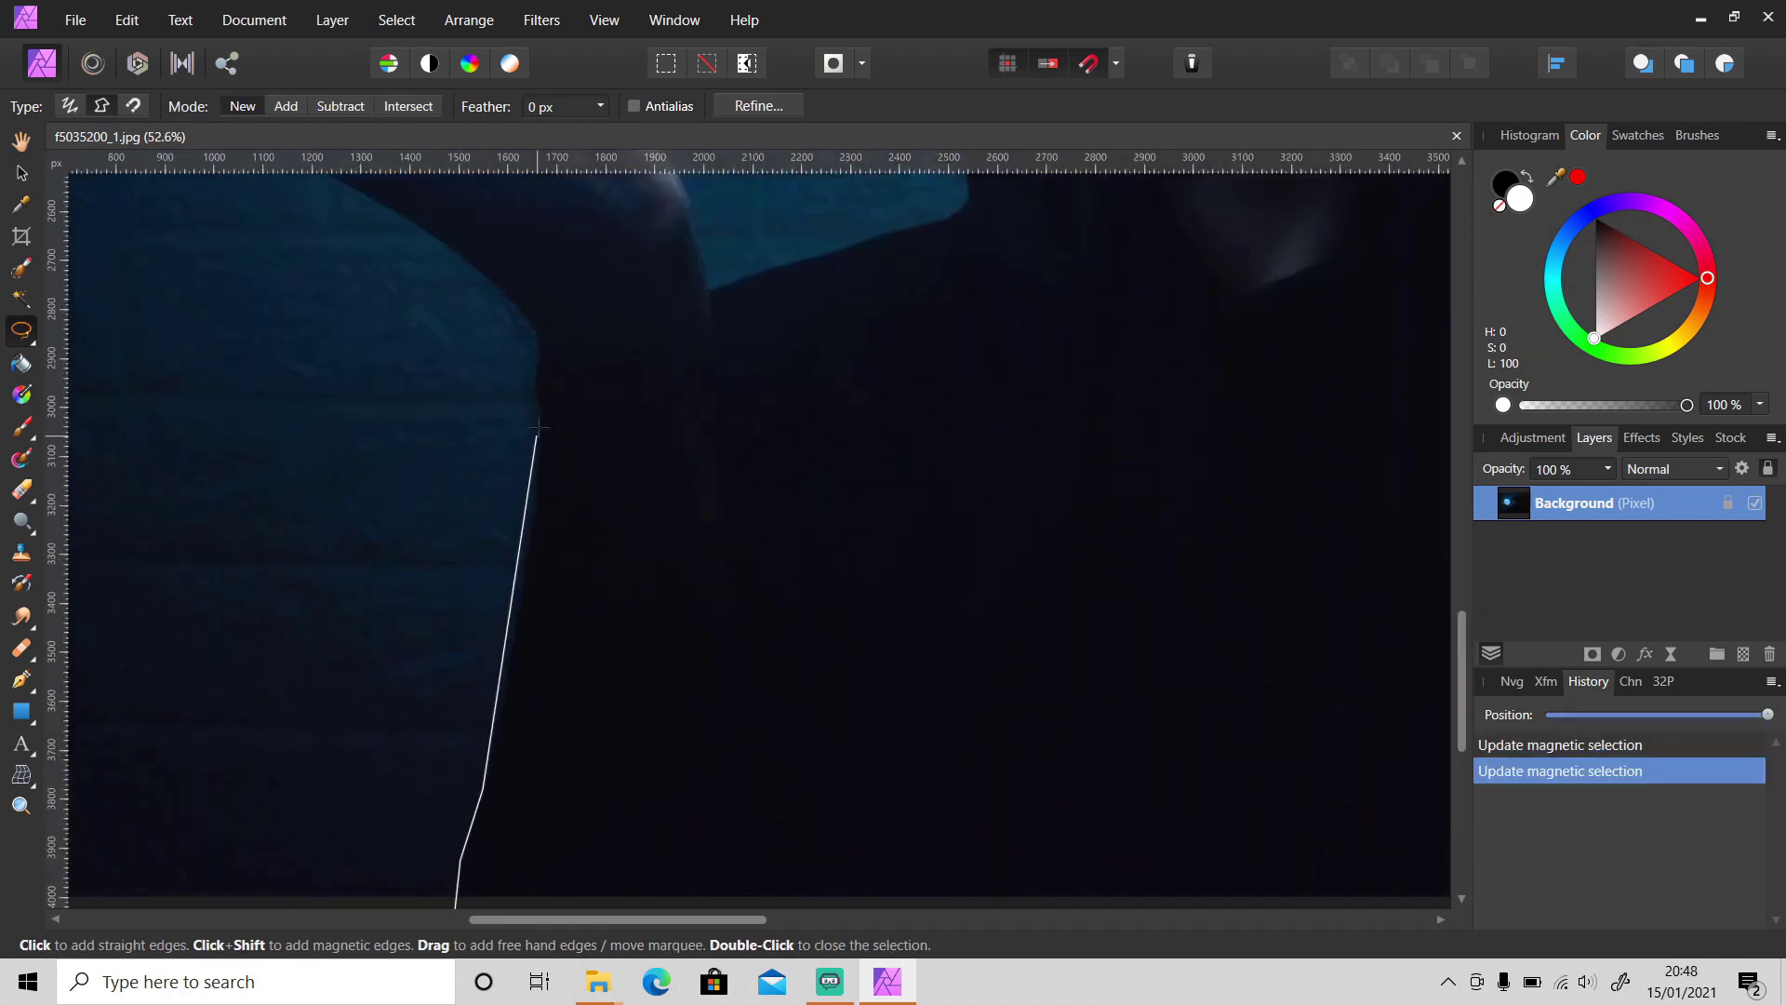
pyautogui.click(540, 417)
pyautogui.click(532, 389)
pyautogui.click(538, 328)
pyautogui.scroll(3, 521, 419)
pyautogui.click(499, 428)
pyautogui.scroll(3, 503, 465)
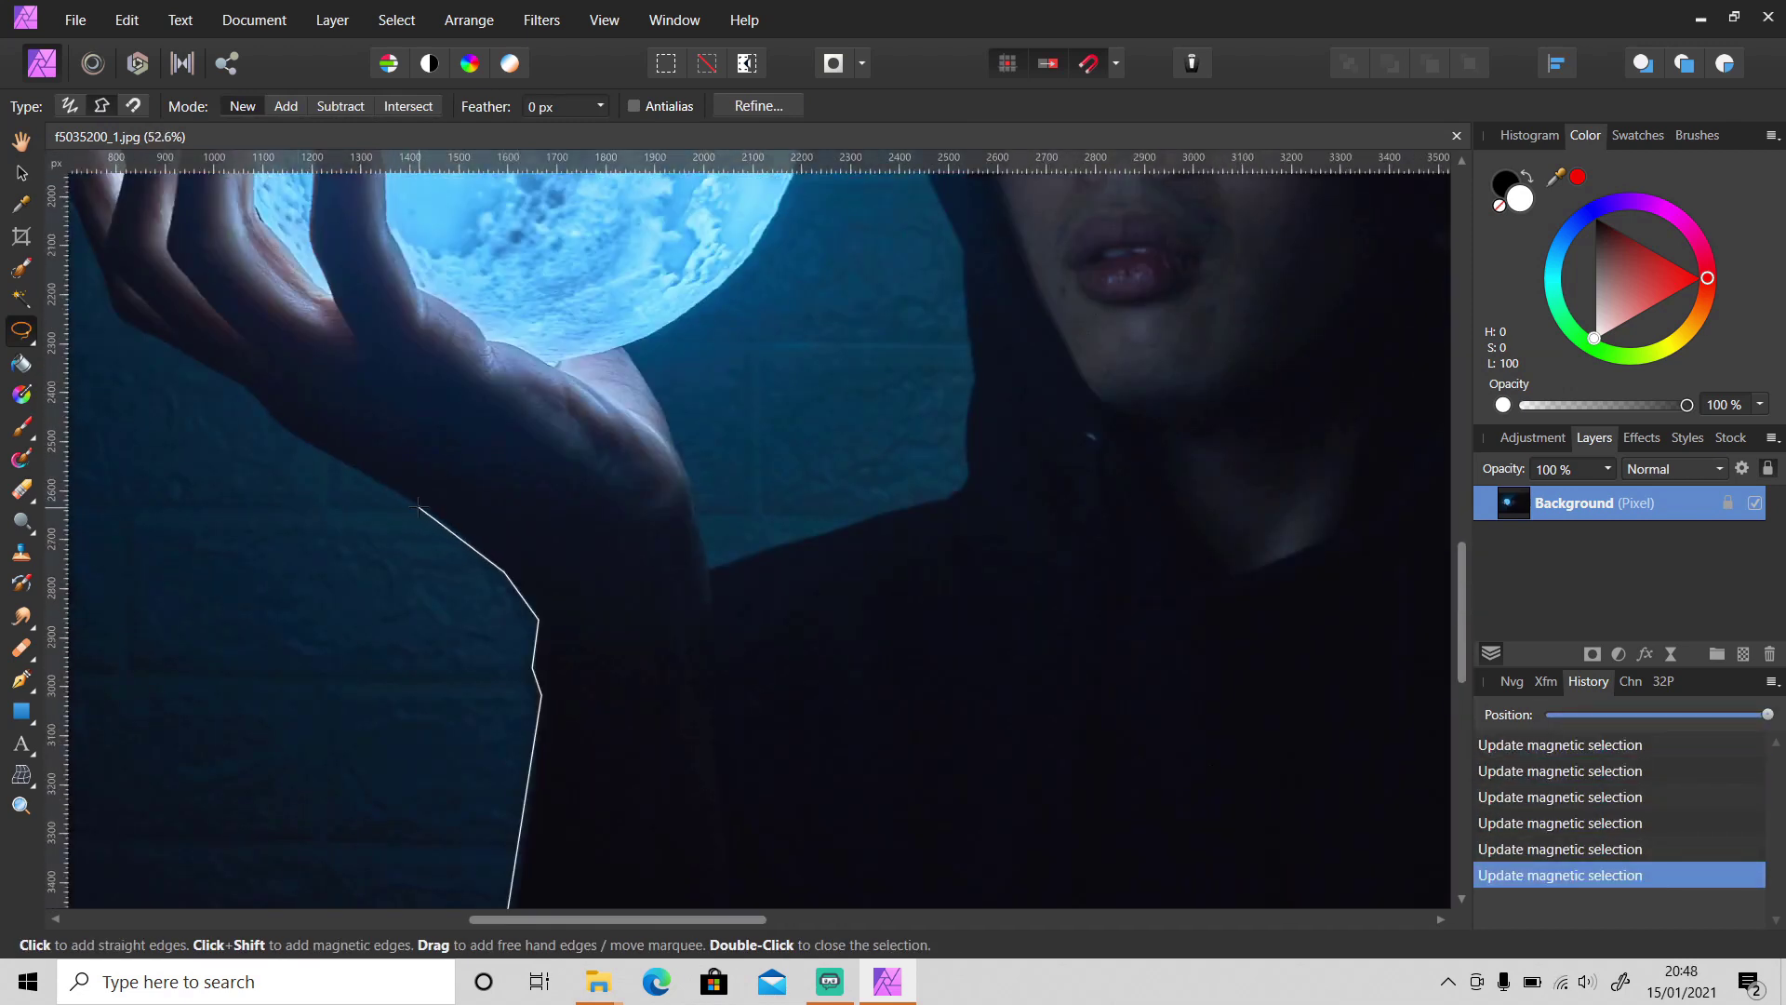
pyautogui.click(502, 521)
# Trace the selection around the heel of the hand and the outer fingers up to the moon's edge
pyautogui.moveTo(618, 921); pyautogui.dragTo(519, 921)
pyautogui.scroll(3, 632, 651)
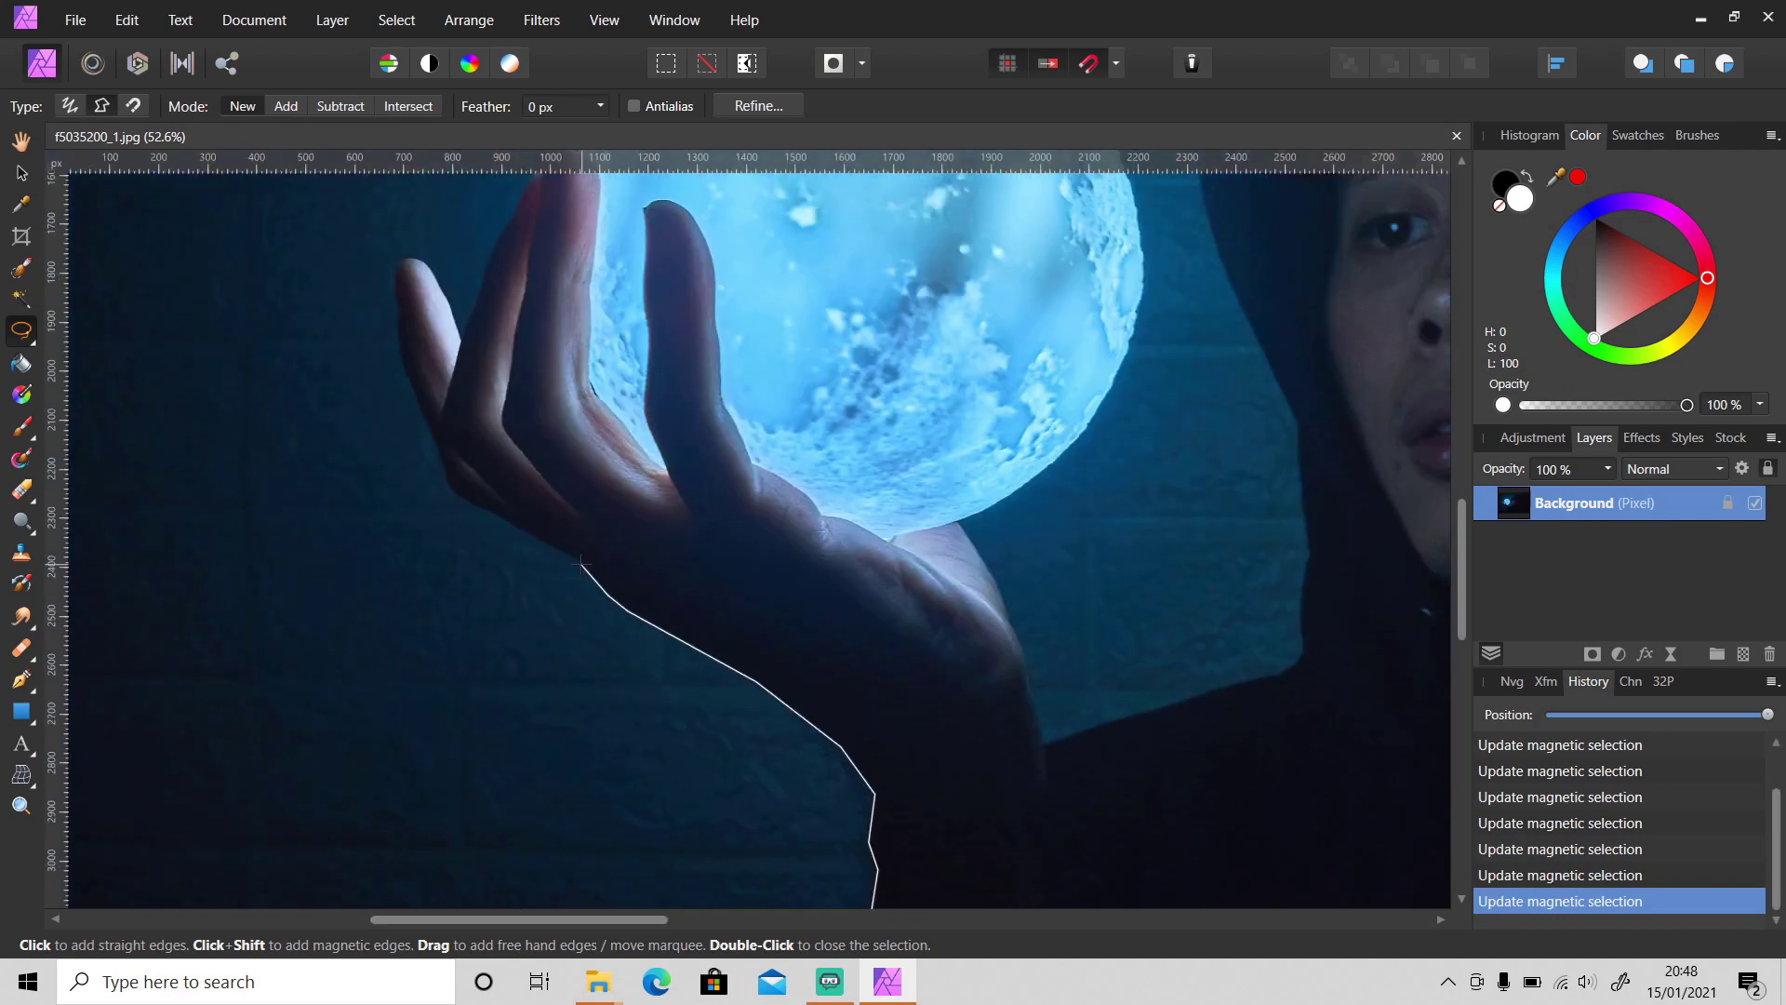
pyautogui.click(450, 494)
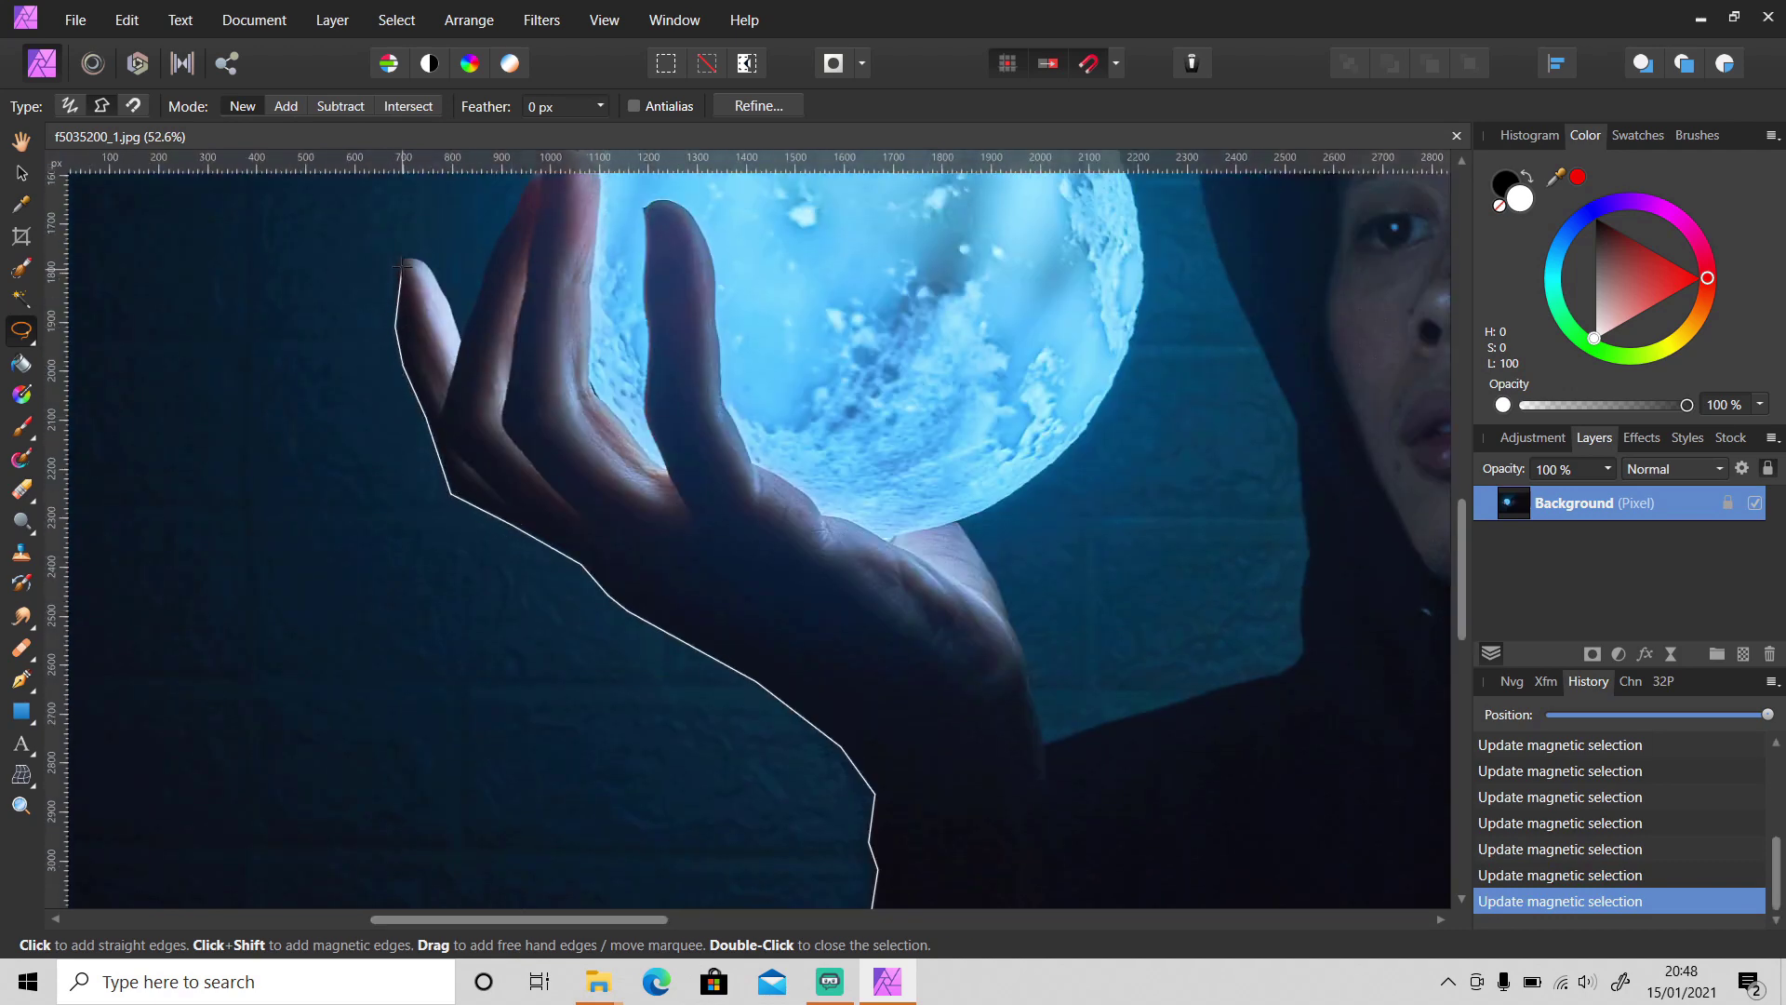
pyautogui.click(460, 339)
pyautogui.scroll(3, 460, 338)
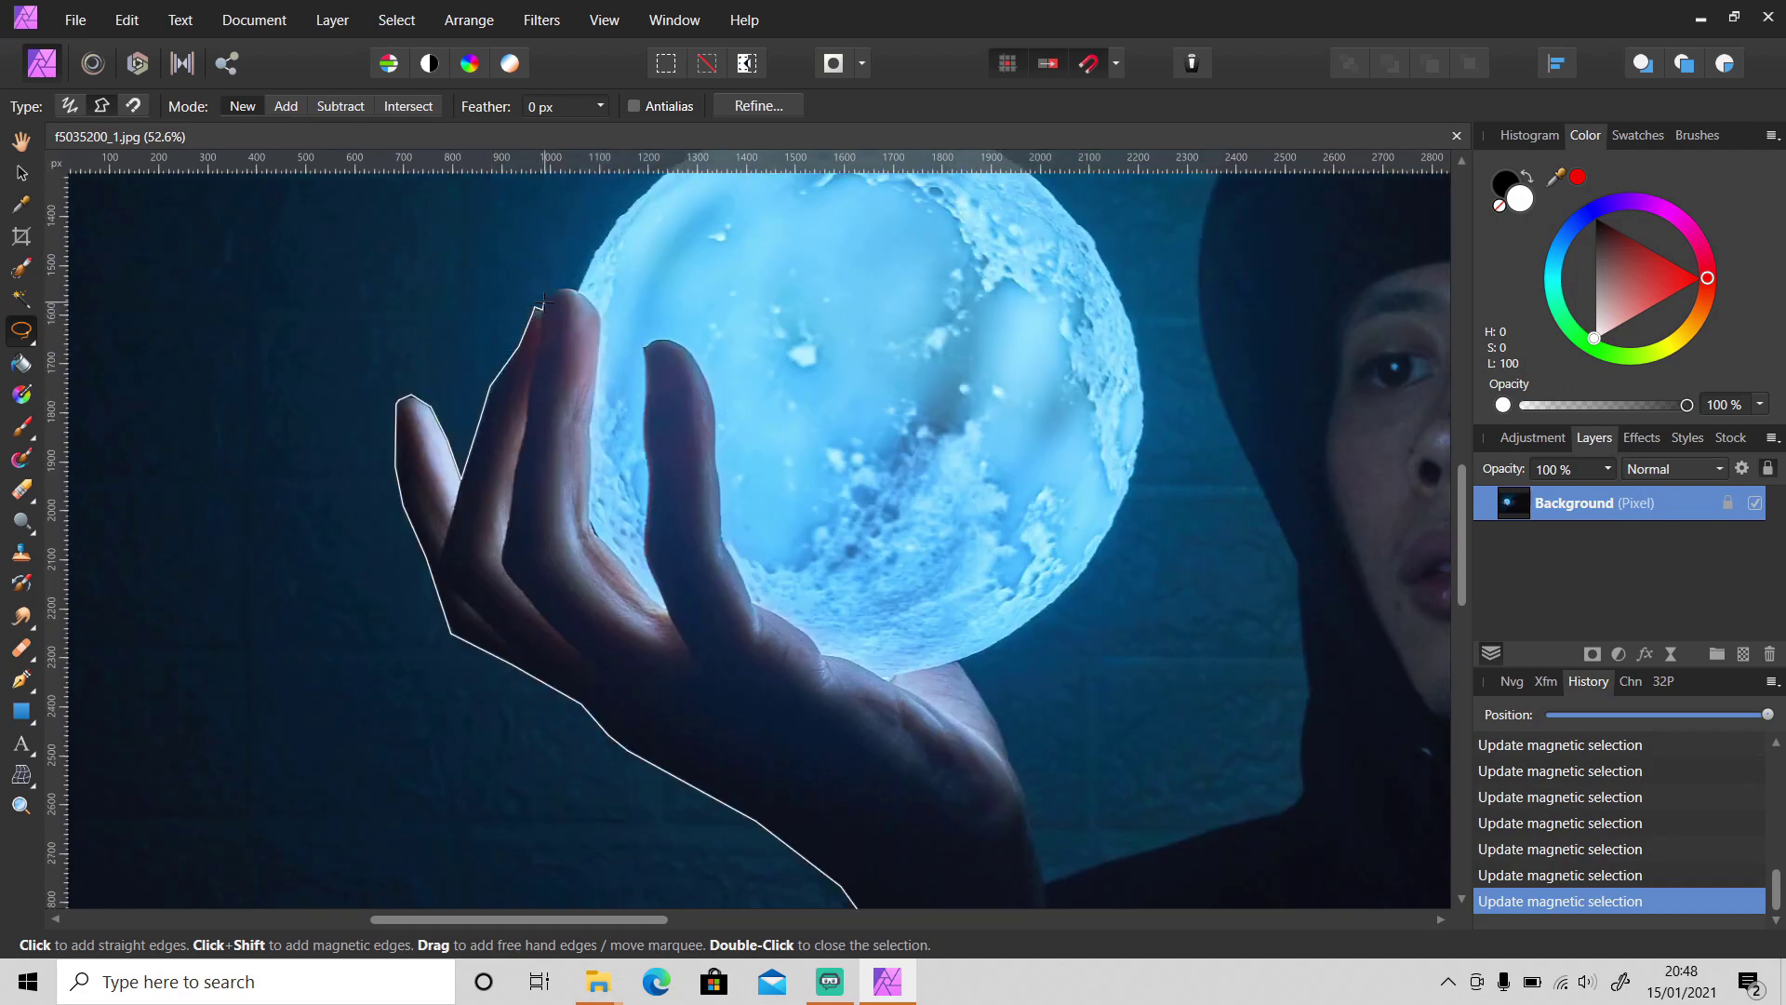
pyautogui.scroll(2, 559, 287)
pyautogui.click(579, 389)
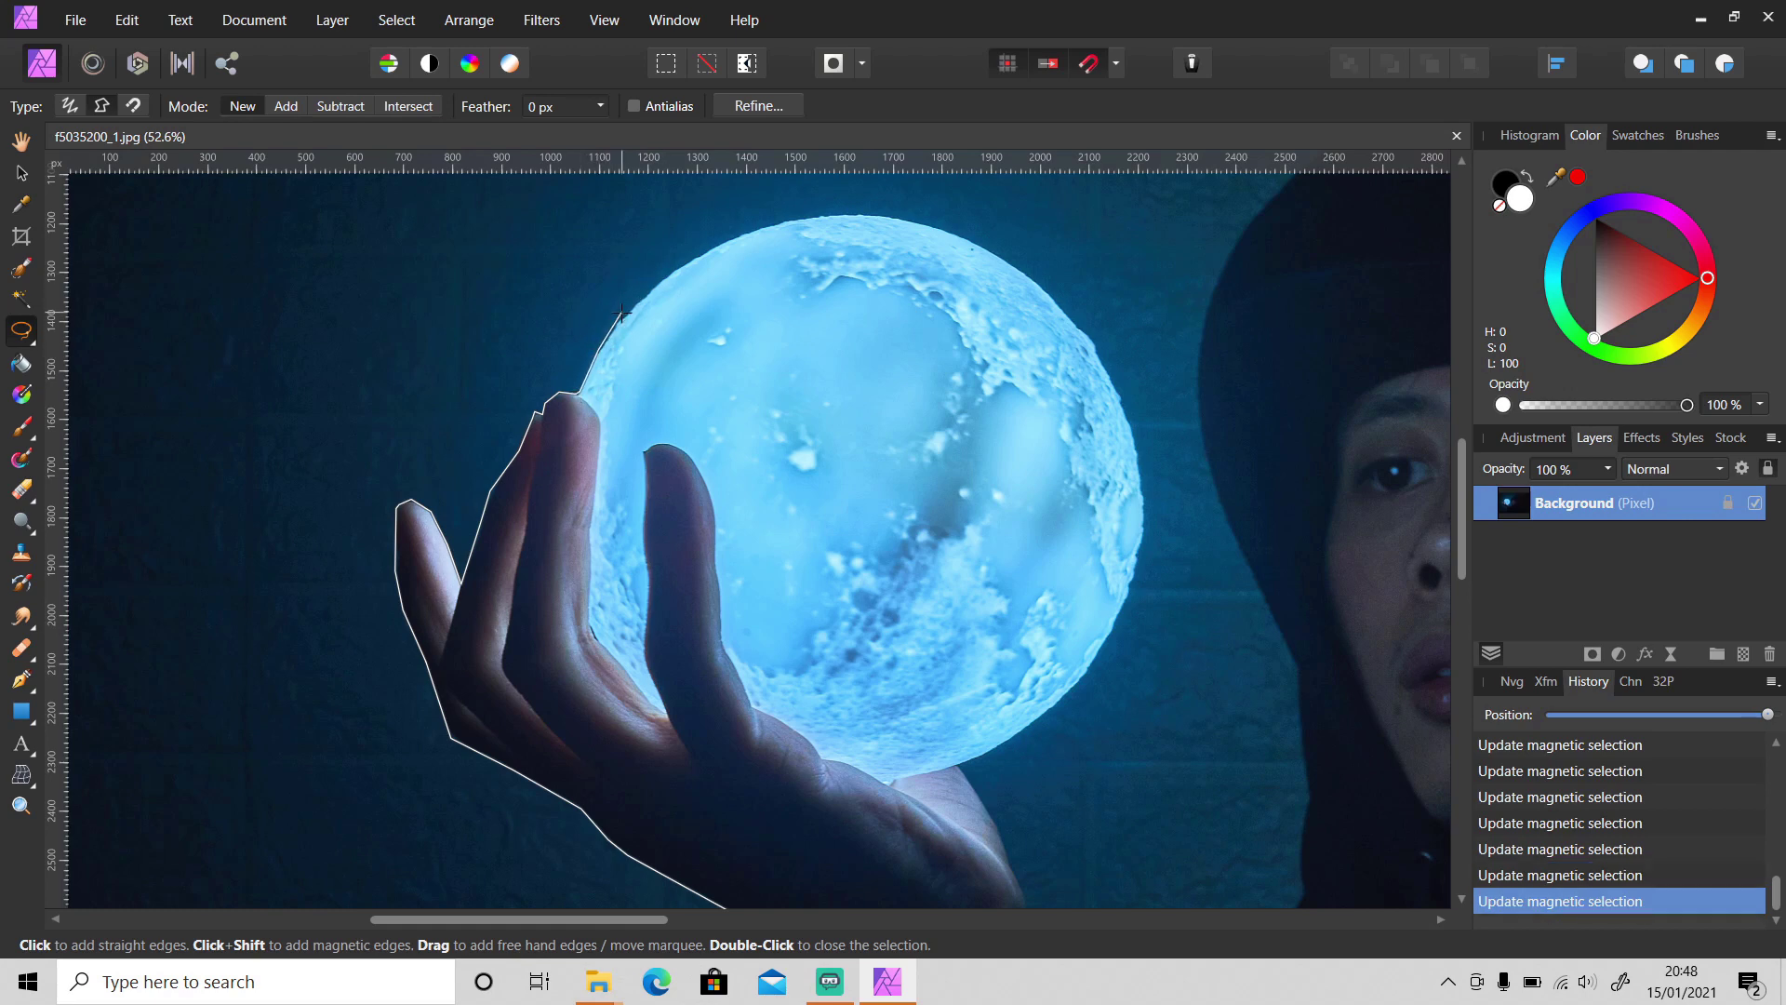
# Continue the selection over the top of the glowing moon and down its side facing the man
pyautogui.click(671, 272)
pyautogui.scroll(3, 671, 271)
pyautogui.click(733, 375)
pyautogui.click(792, 359)
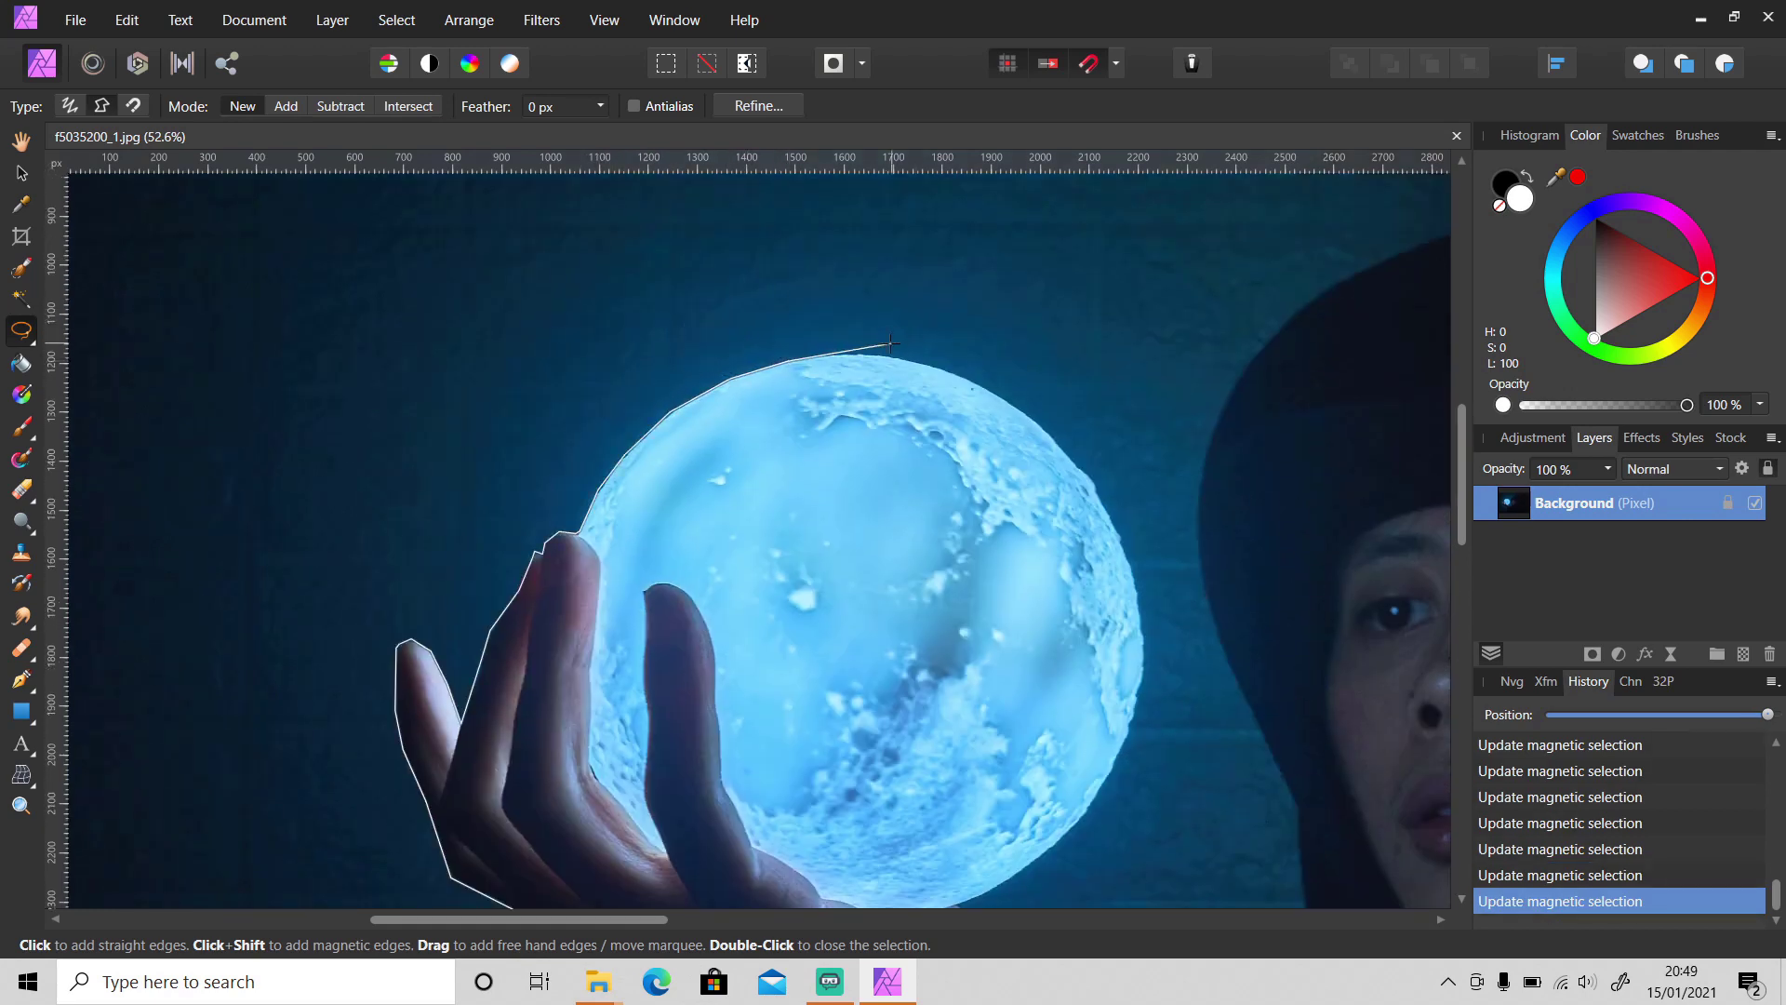
pyautogui.click(854, 356)
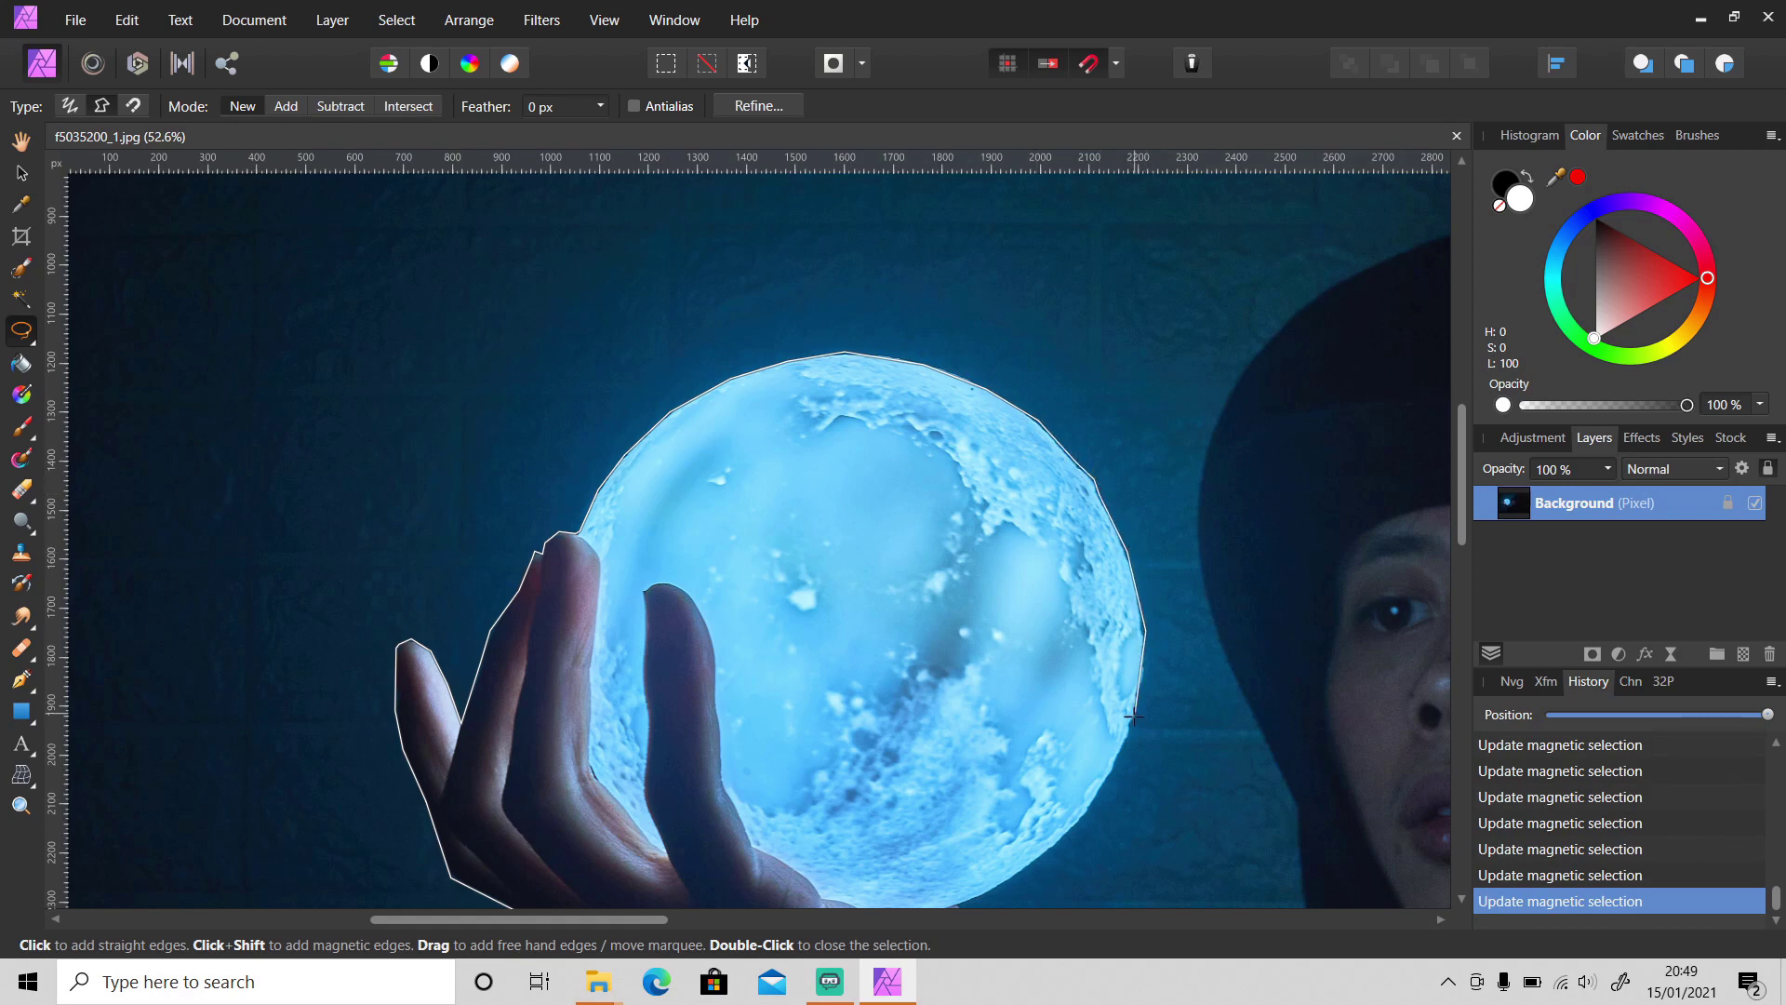
pyautogui.scroll(-4, 1122, 736)
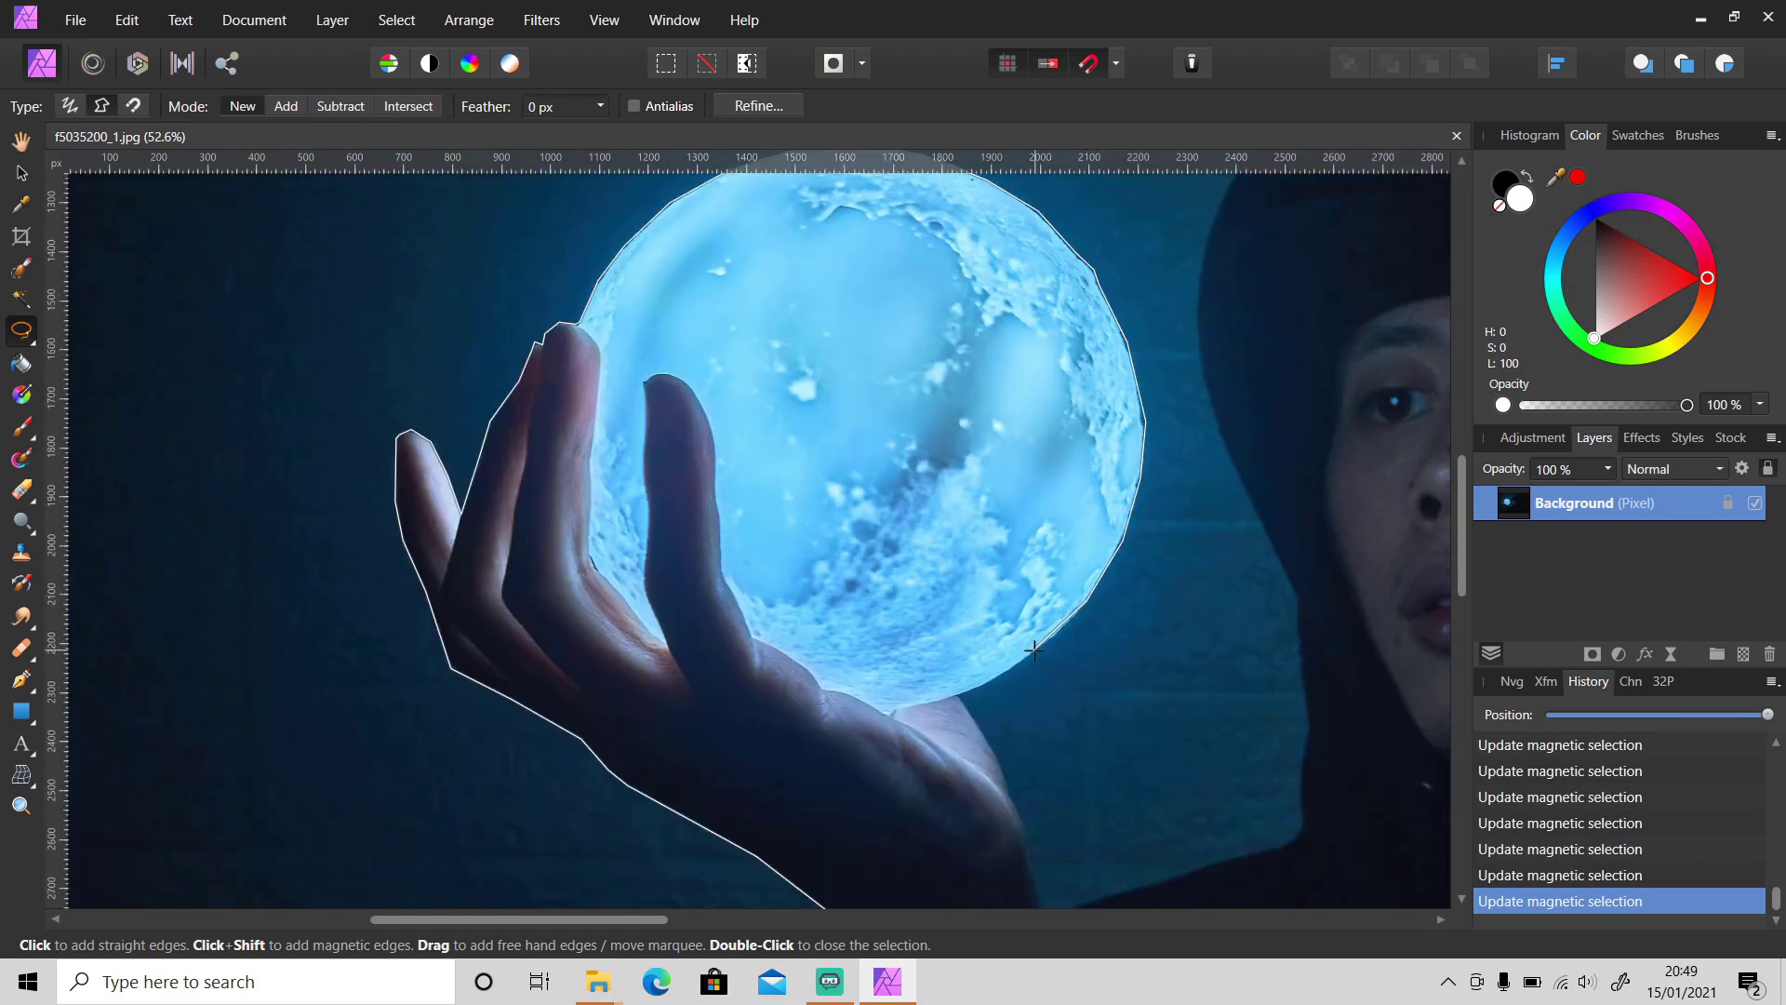
# Trace the selection along the wrist and shoulder, then up the moon-facing side of the hood
pyautogui.scroll(-3, 978, 733)
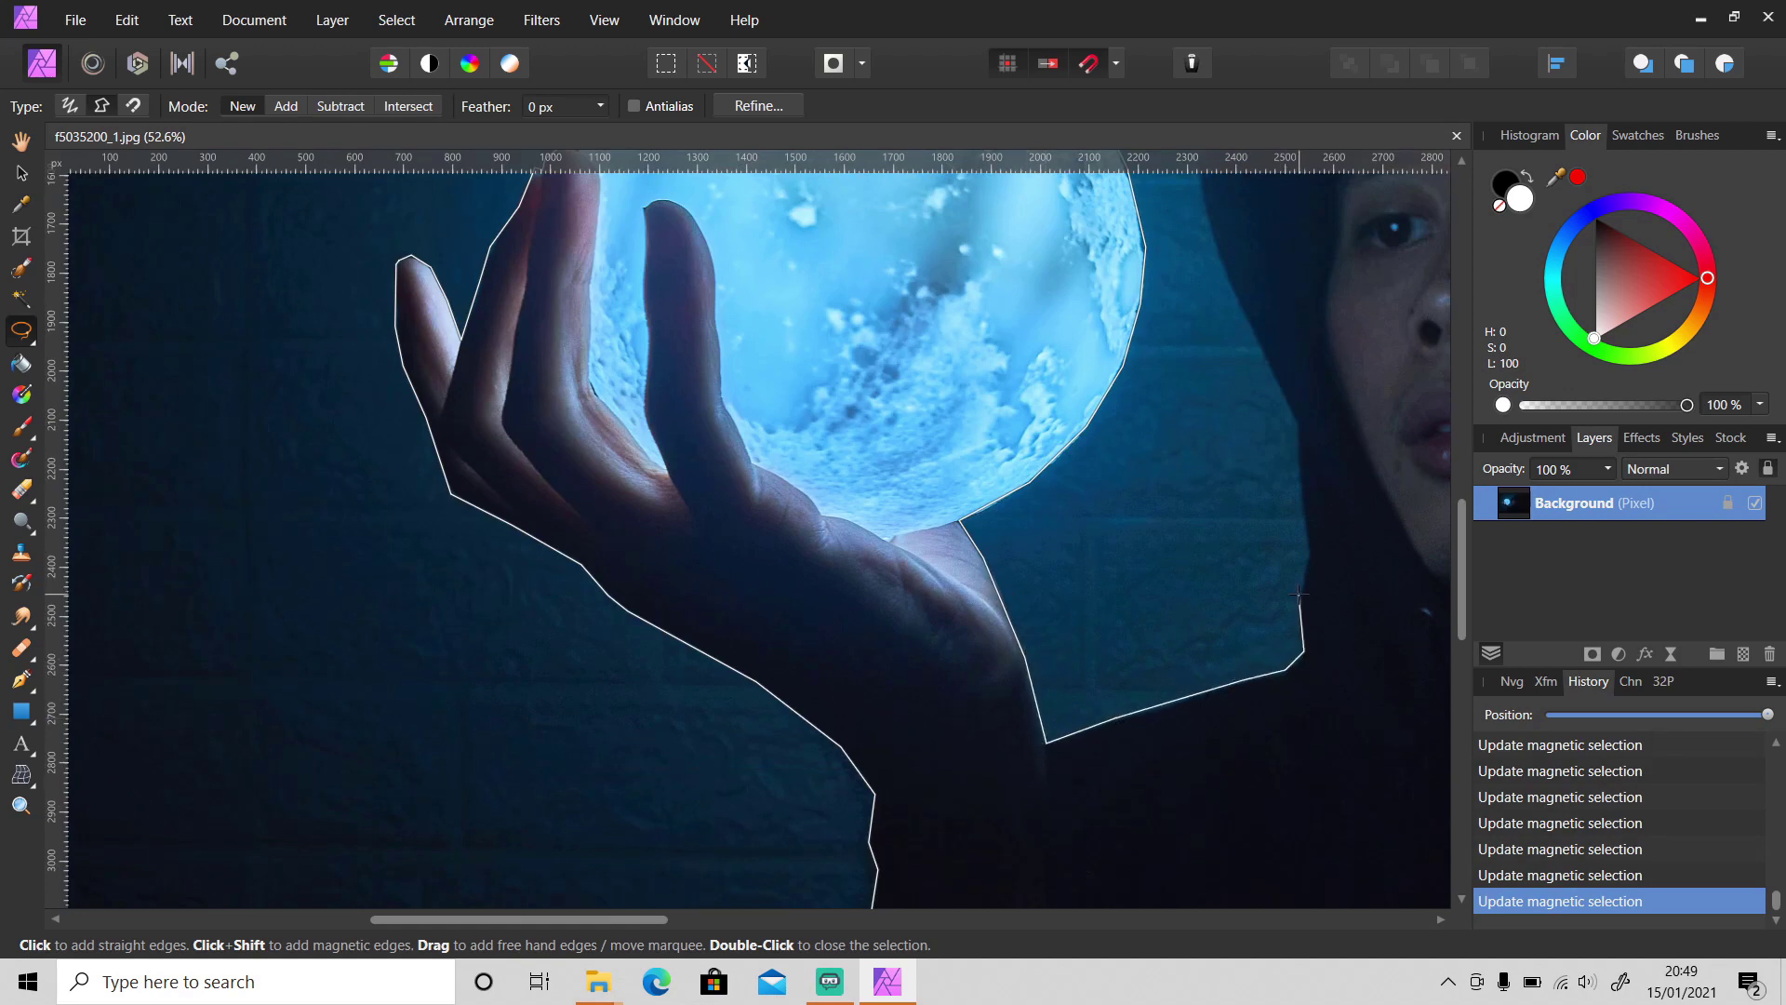
pyautogui.scroll(5, 1299, 593)
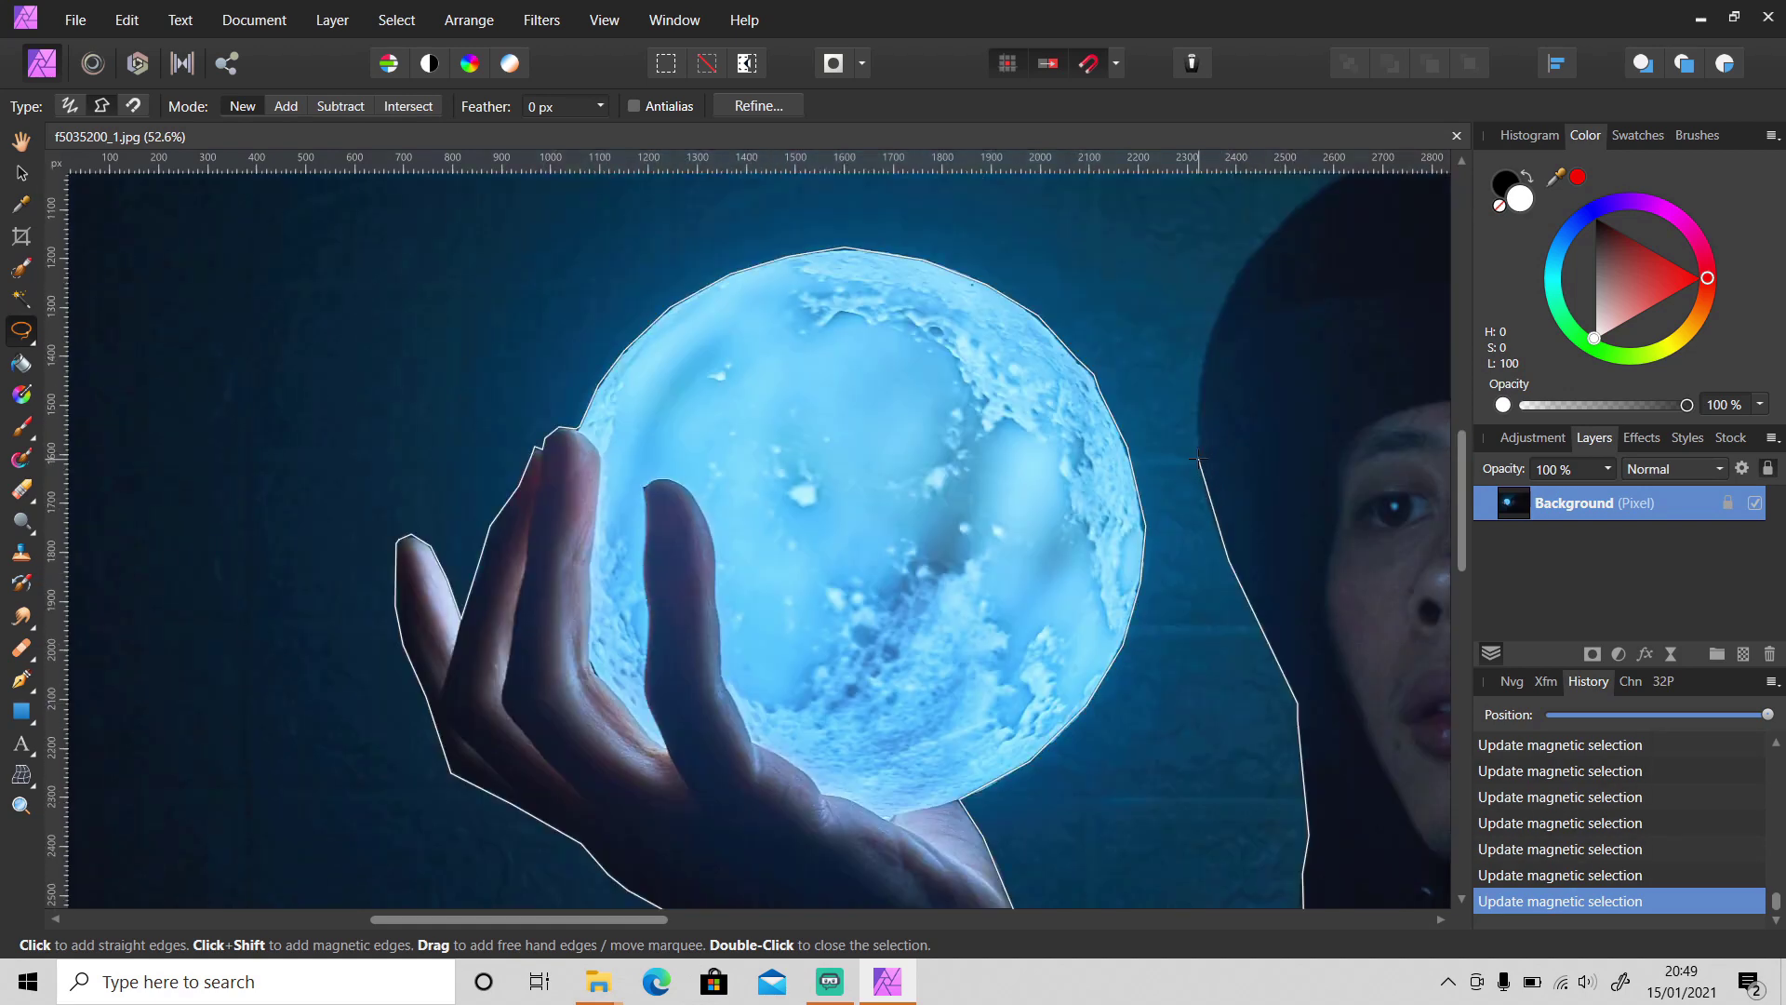
pyautogui.scroll(5, 1210, 558)
pyautogui.hscroll(8, 783, 915)
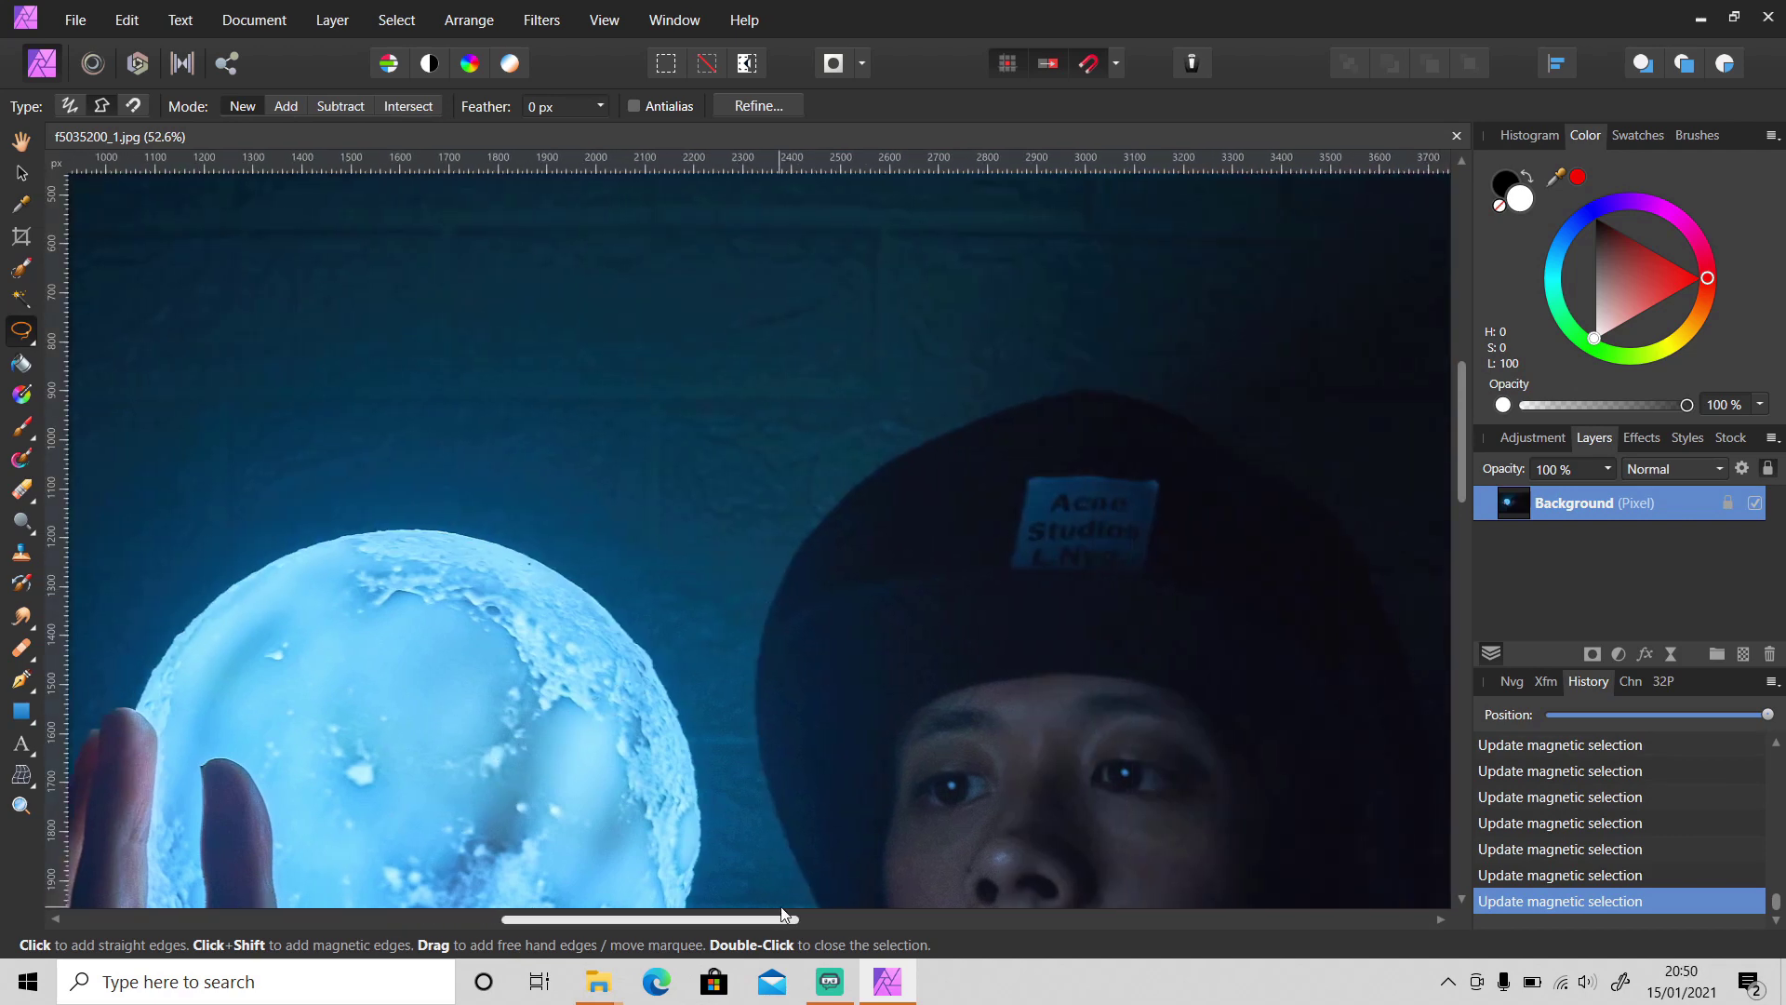
pyautogui.scroll(3, 784, 915)
pyautogui.hscroll(1, 784, 914)
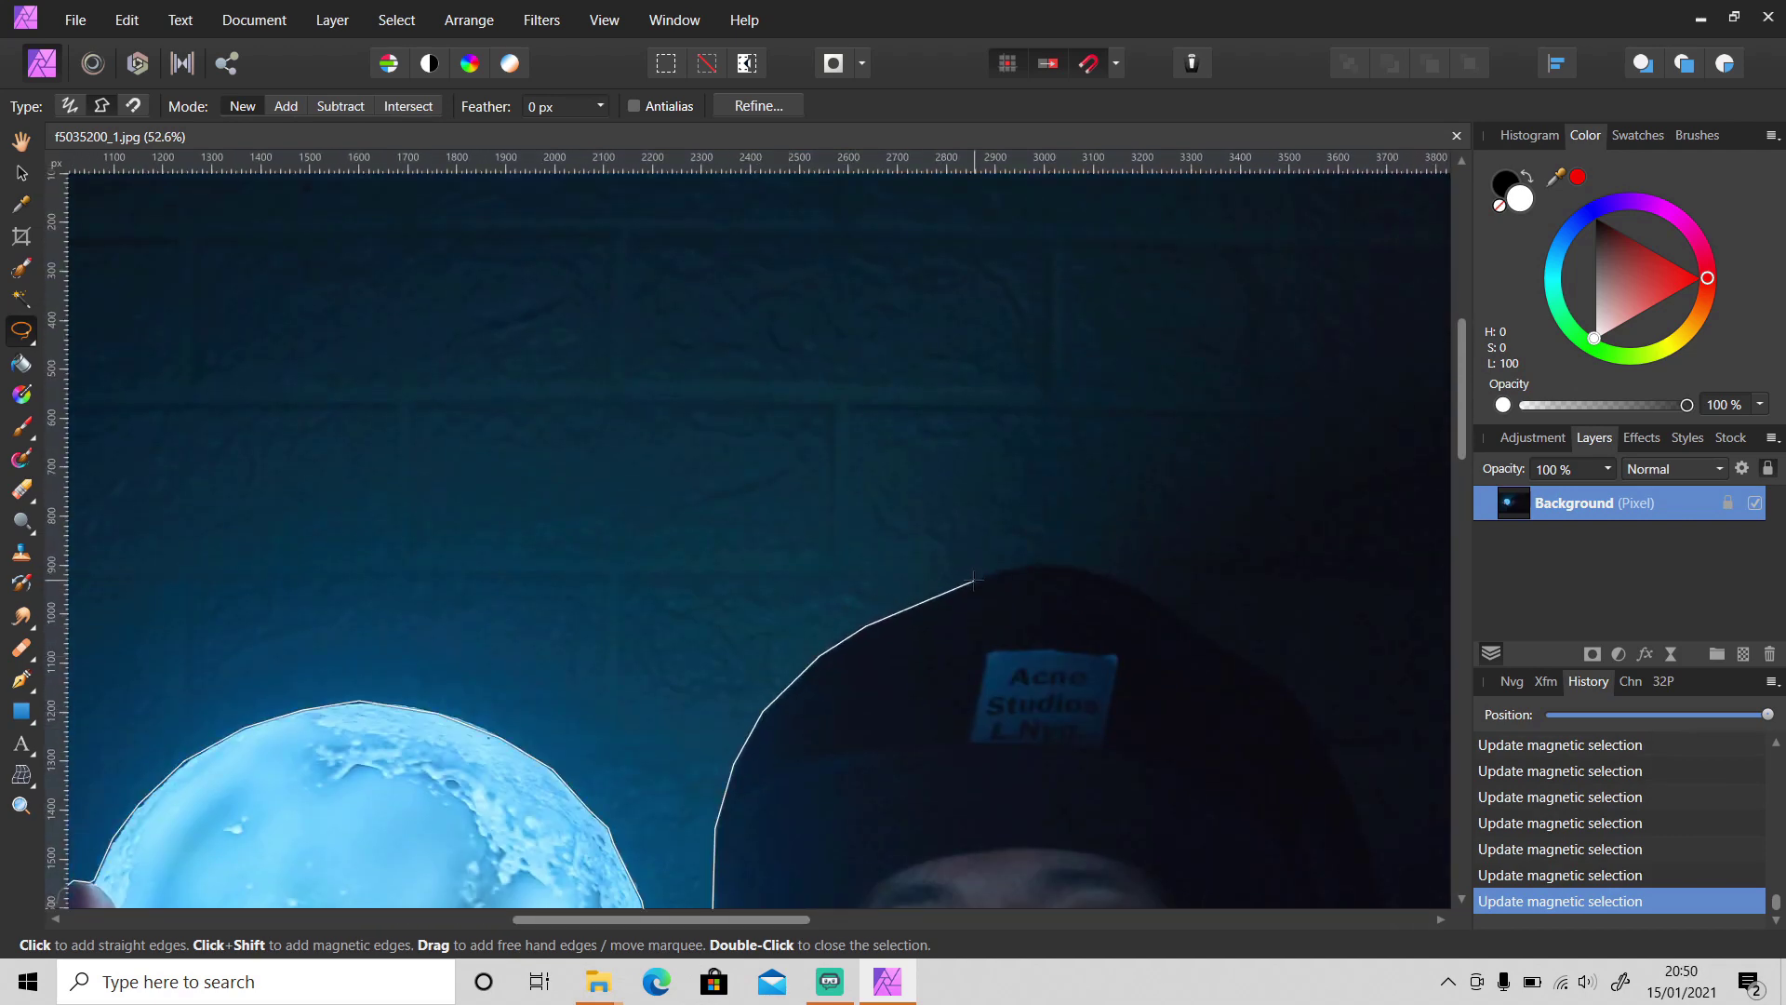
# Trace the selection over the top of the hood, down its dark side and out along the far shoulder
pyautogui.scroll(-4, 1247, 670)
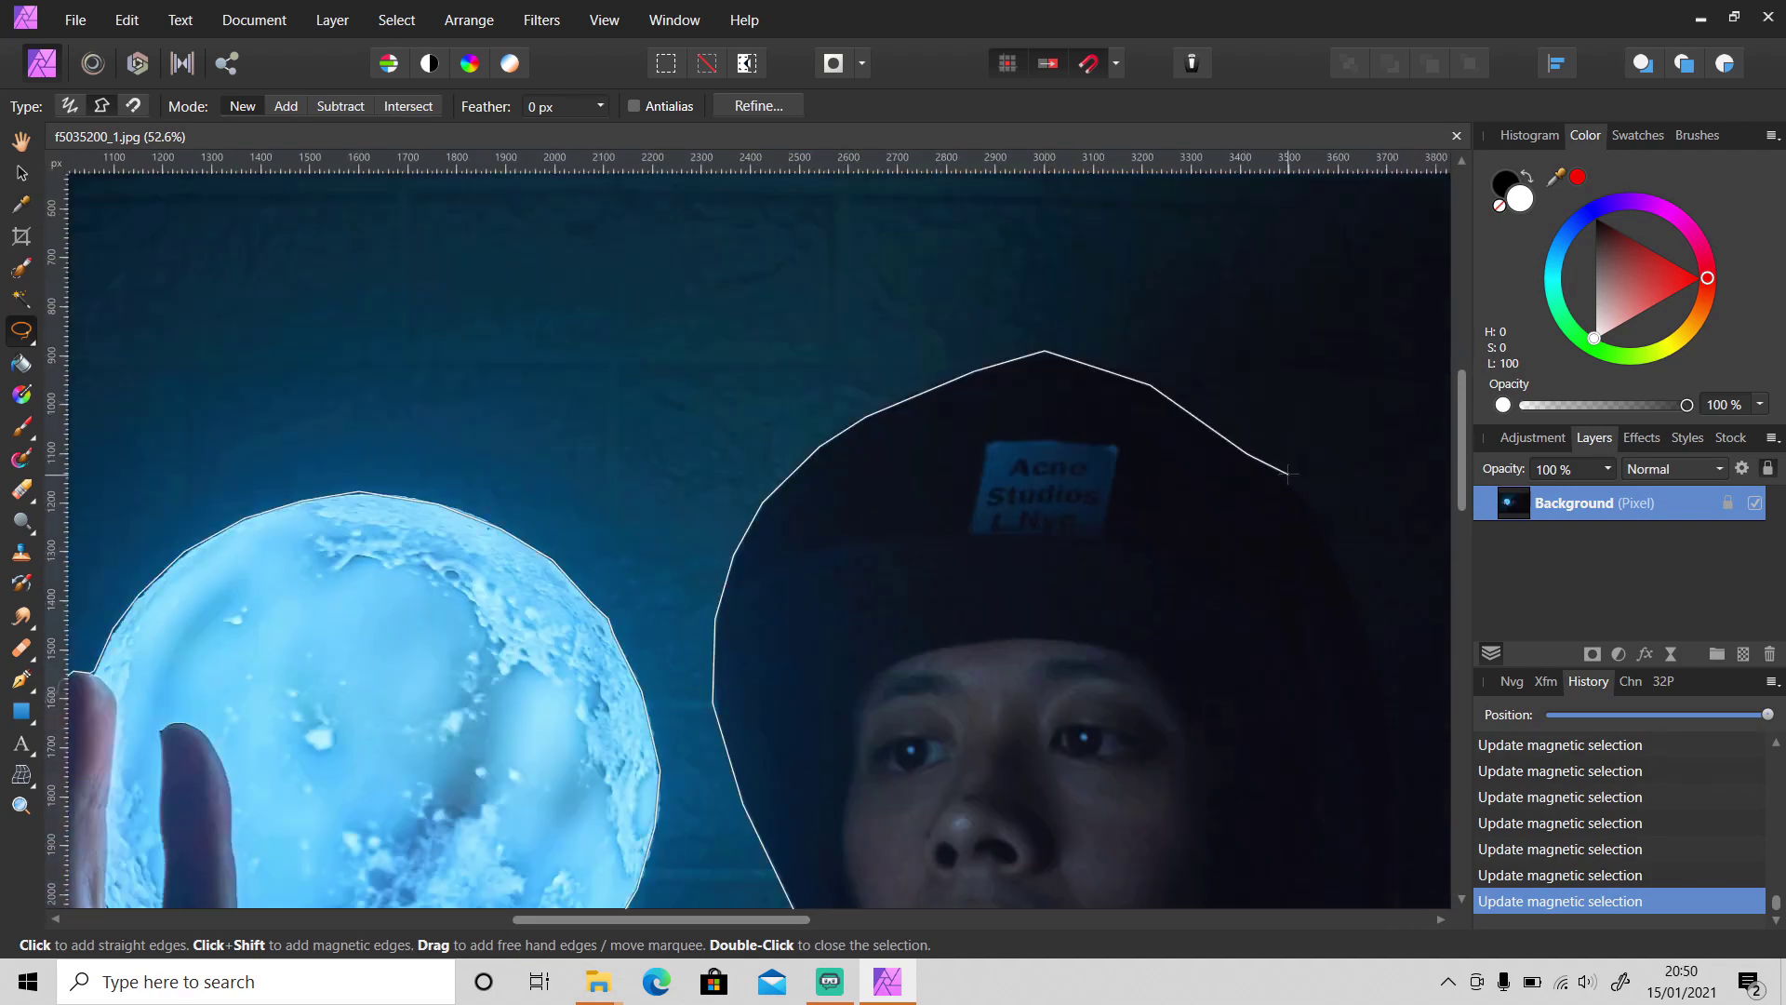
pyautogui.scroll(-3, 1395, 633)
pyautogui.hscroll(6, 1396, 866)
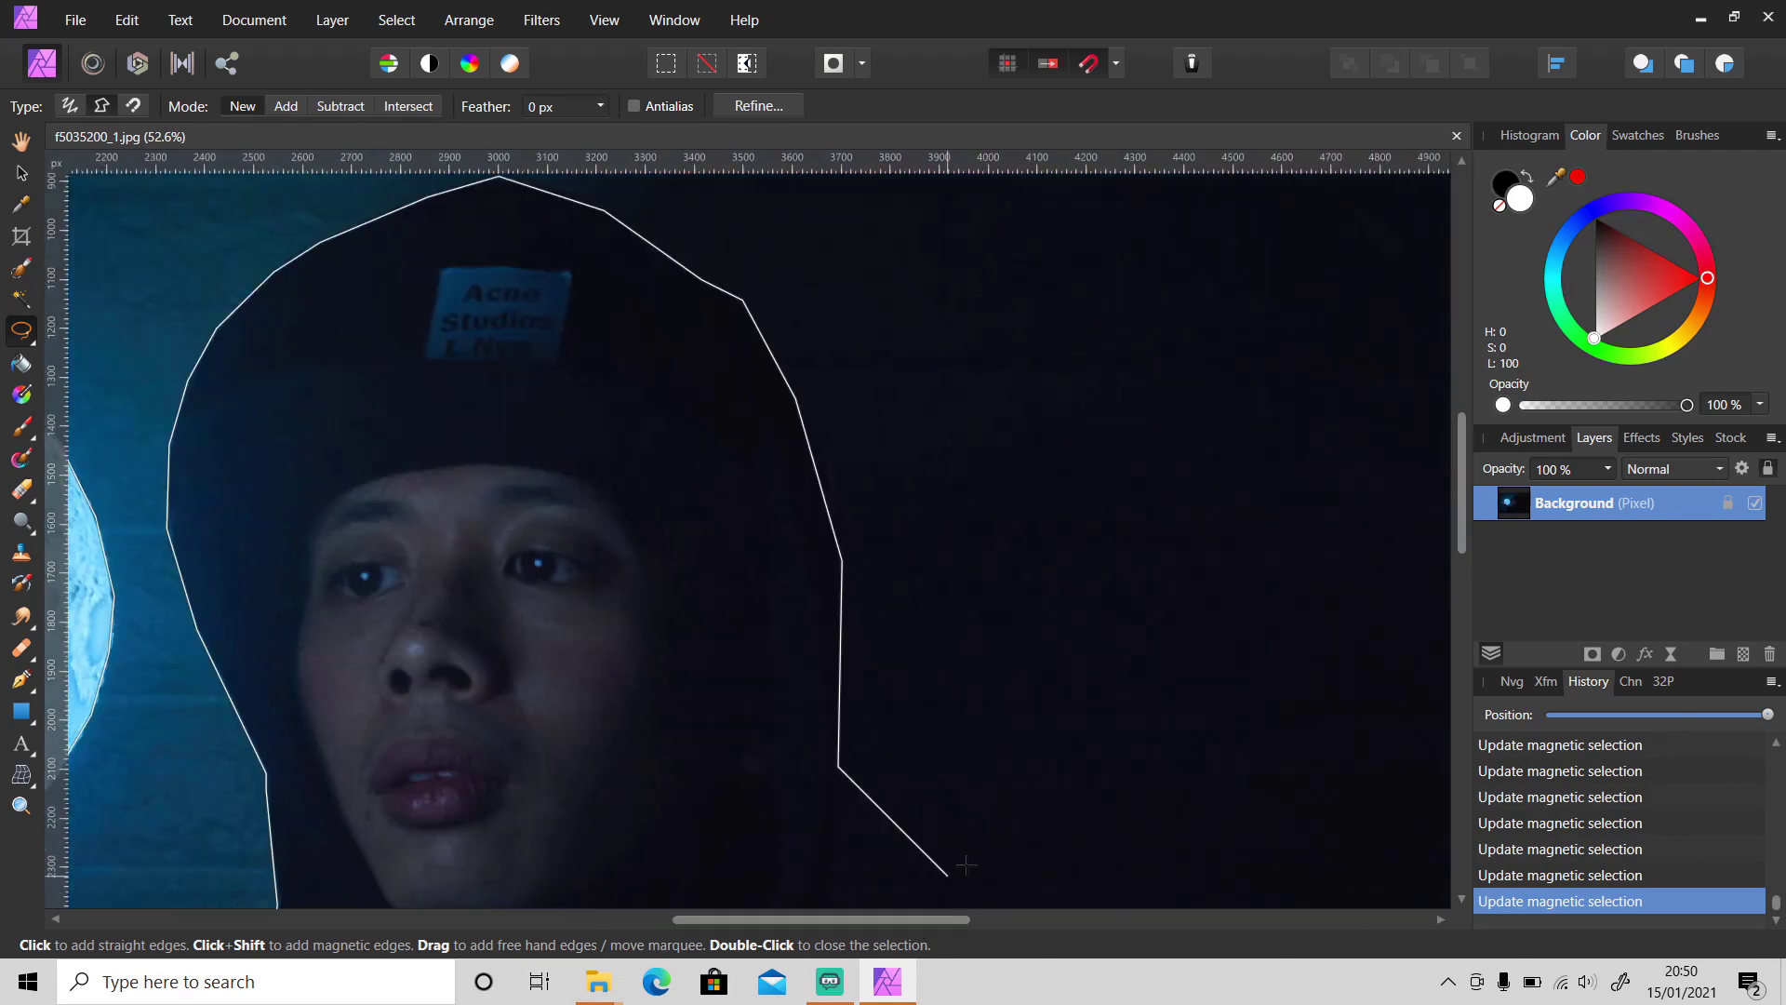
pyautogui.scroll(-7, 965, 865)
pyautogui.scroll(-4, 997, 746)
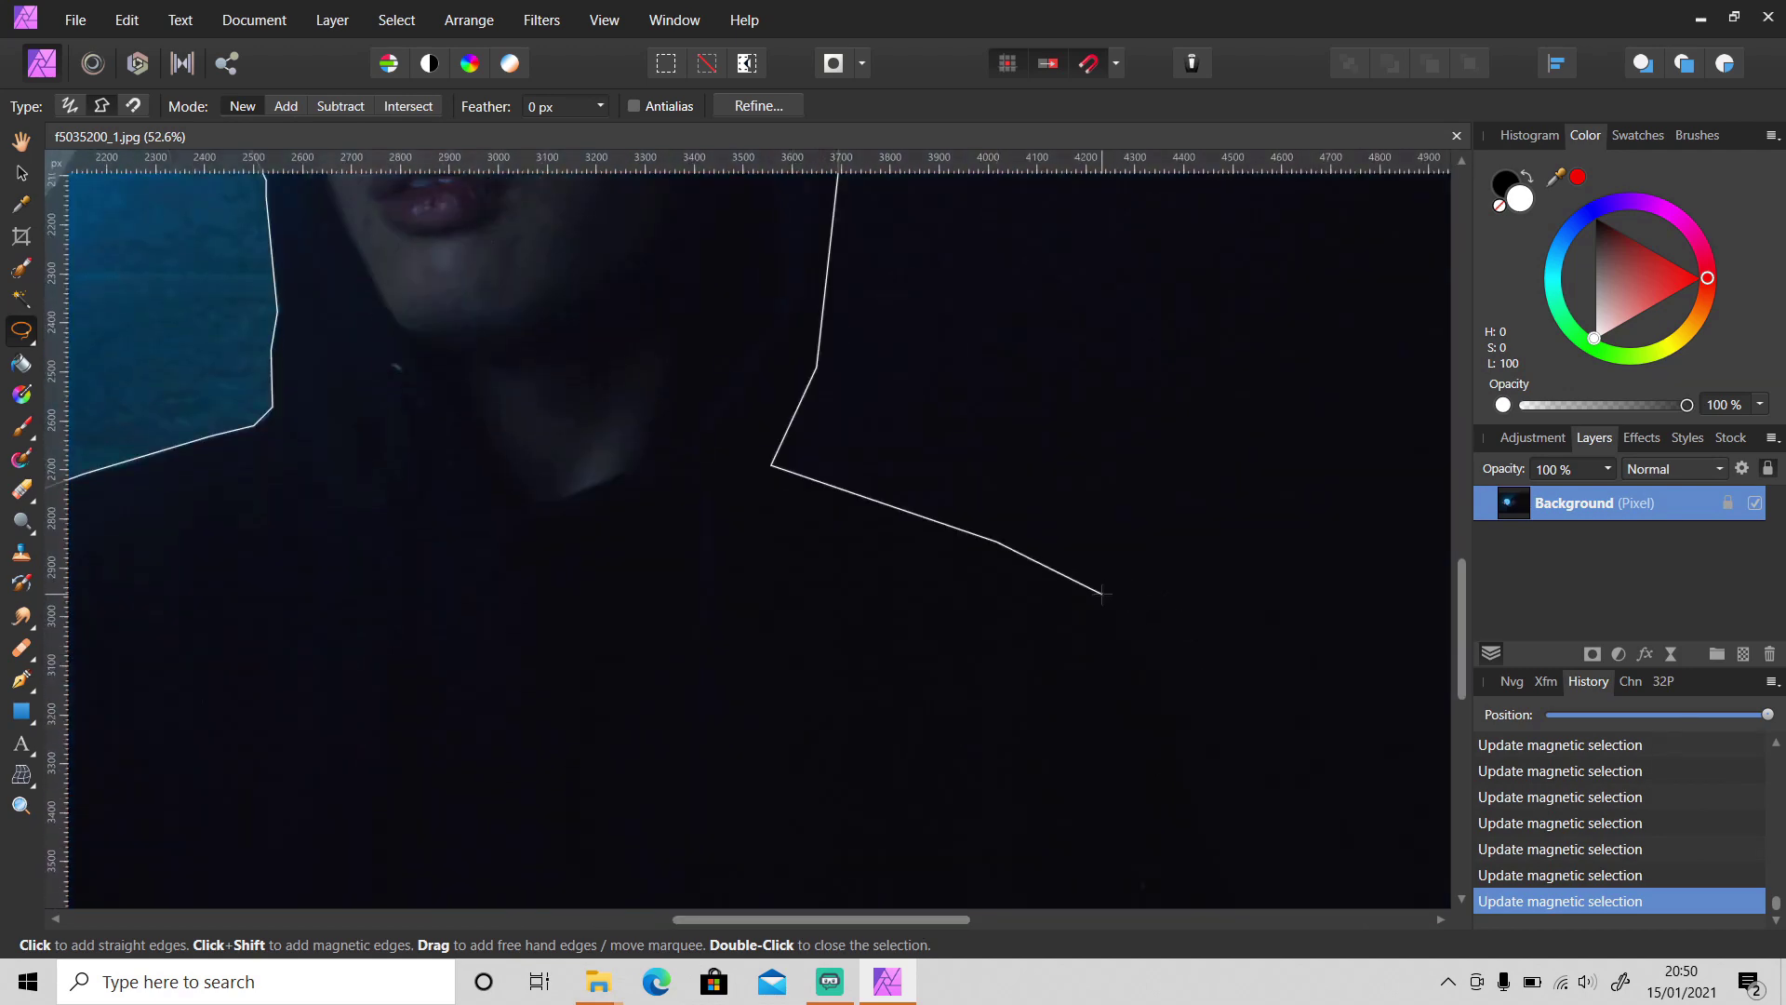
# Follow the far arm down past the photo's lower edge and close the selection at its starting point
pyautogui.scroll(-4, 1145, 558)
pyautogui.scroll(-4, 1200, 633)
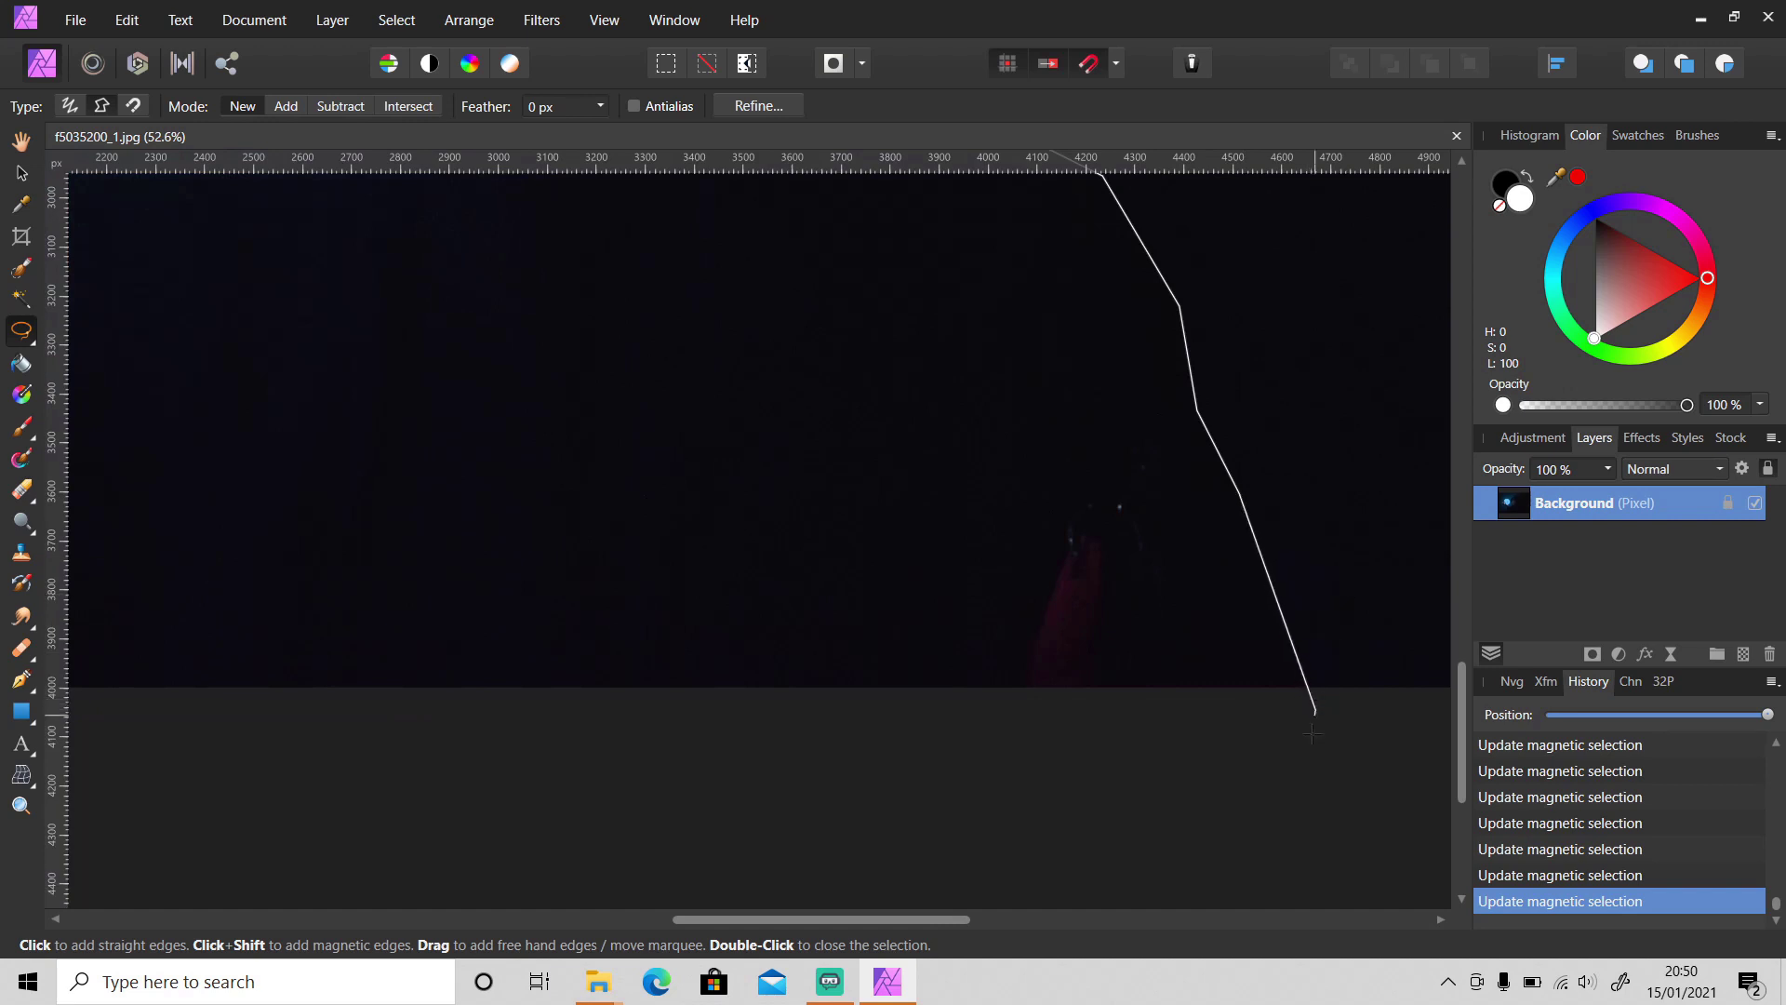
pyautogui.hscroll(-10, 1312, 733)
pyautogui.click(387, 732)
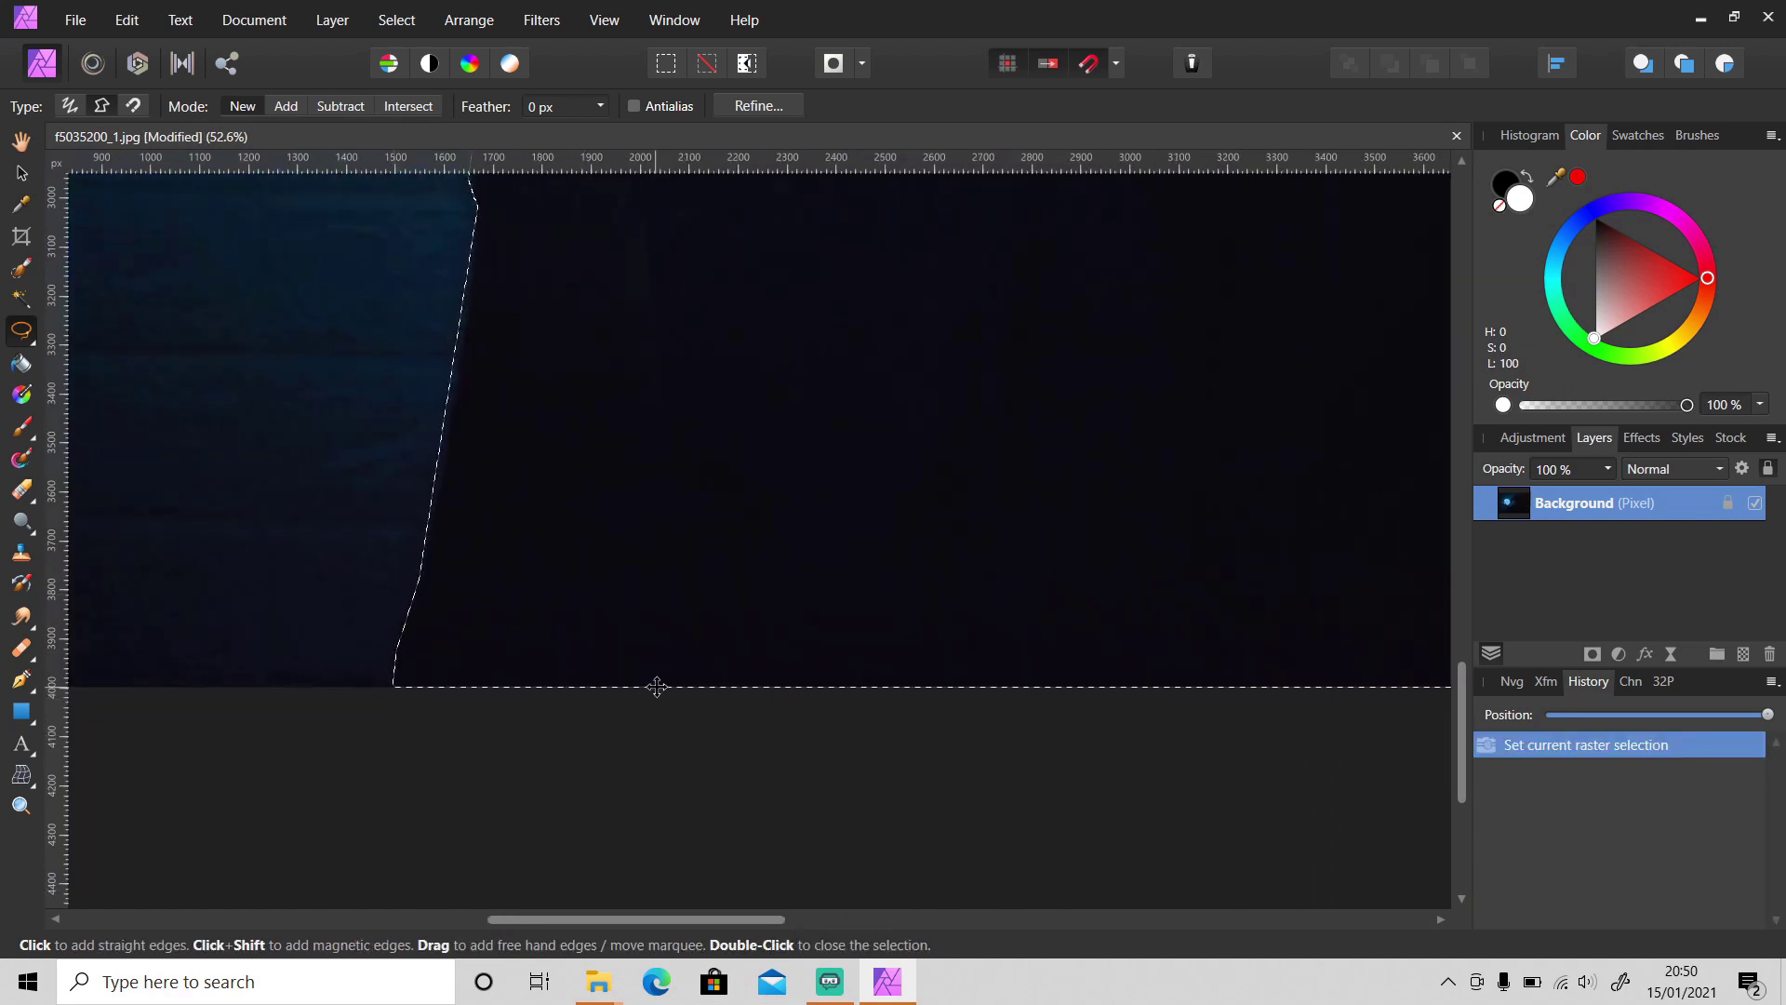
# Mask the Background layer to the selected man and moon, and deselect
pyautogui.scroll(-6, 893, 605)
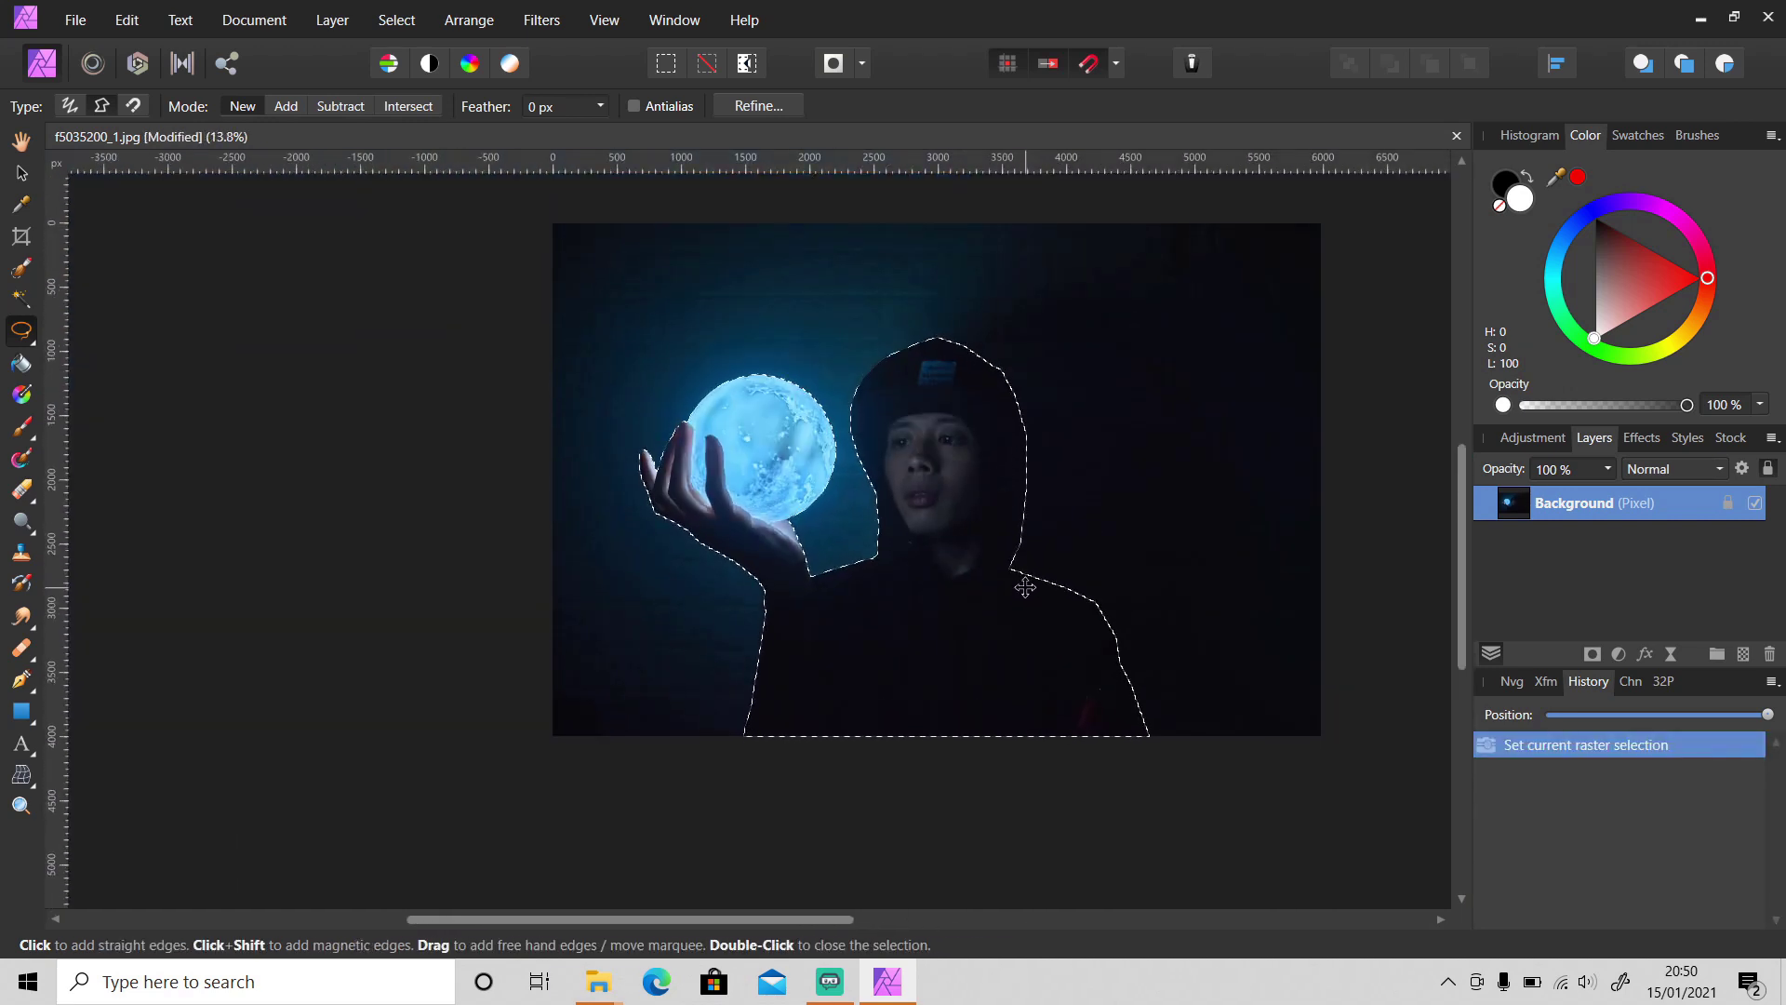
pyautogui.scroll(2, 1025, 586)
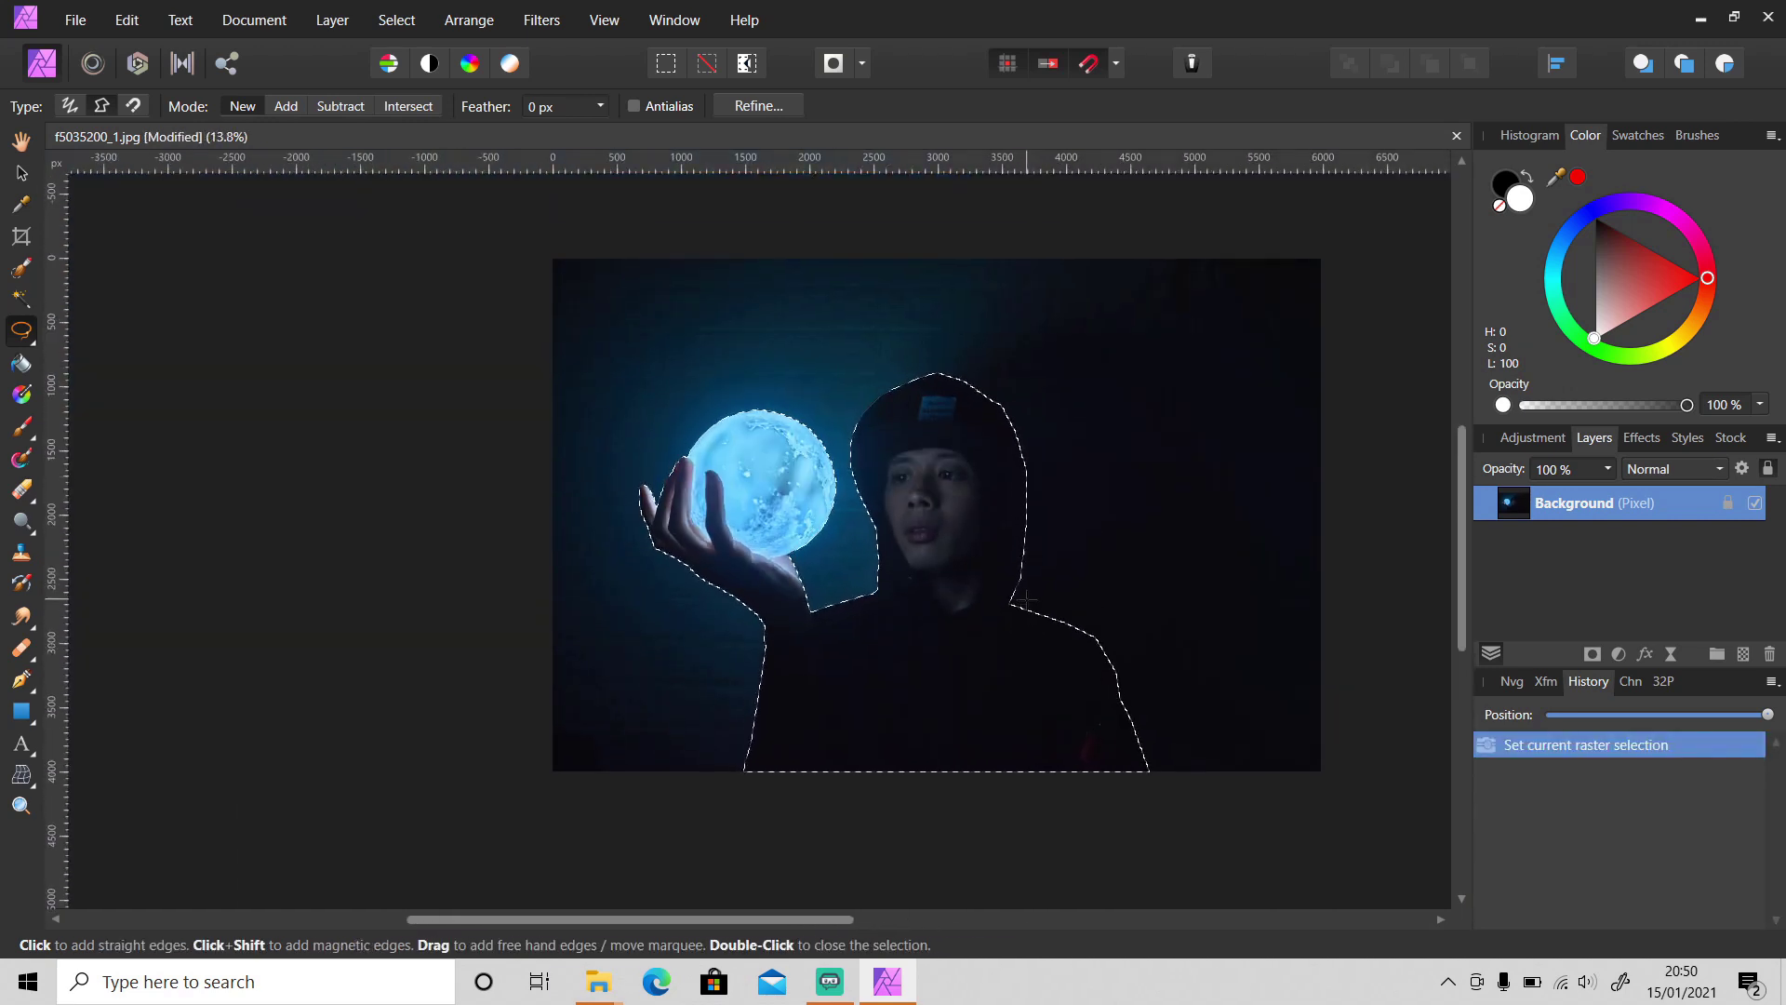
pyautogui.click(1593, 655)
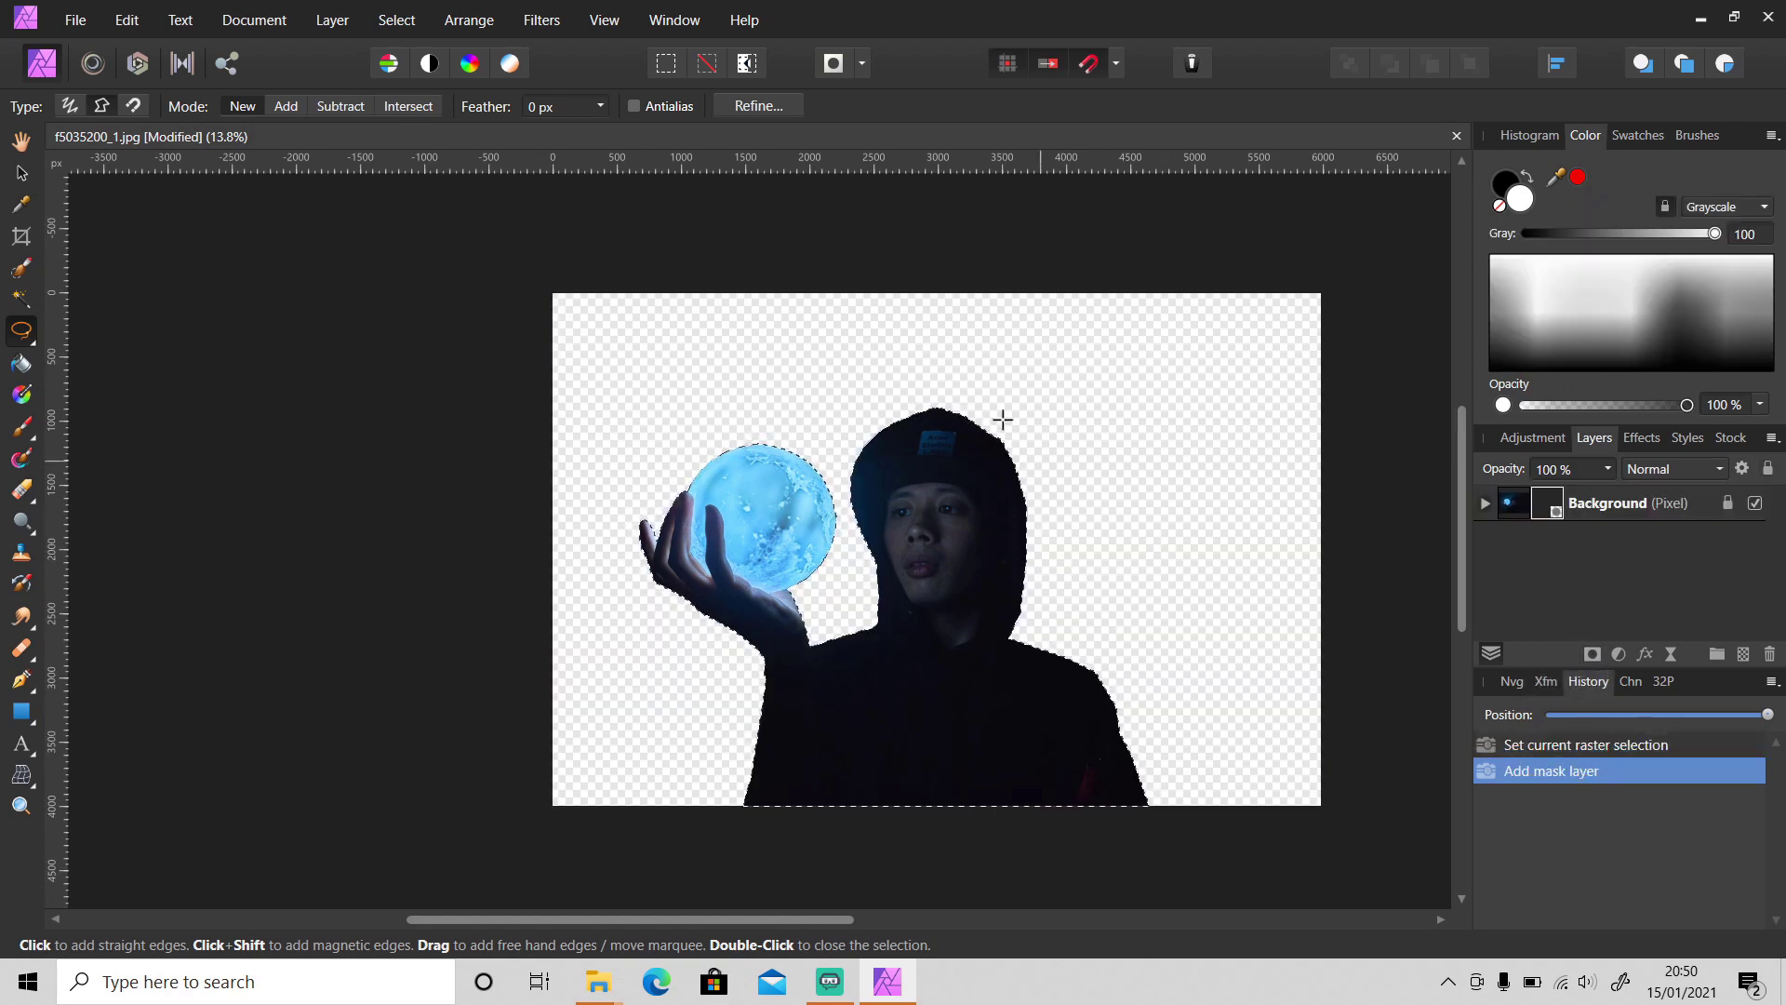
pyautogui.hotkey('ctrl', 'd')
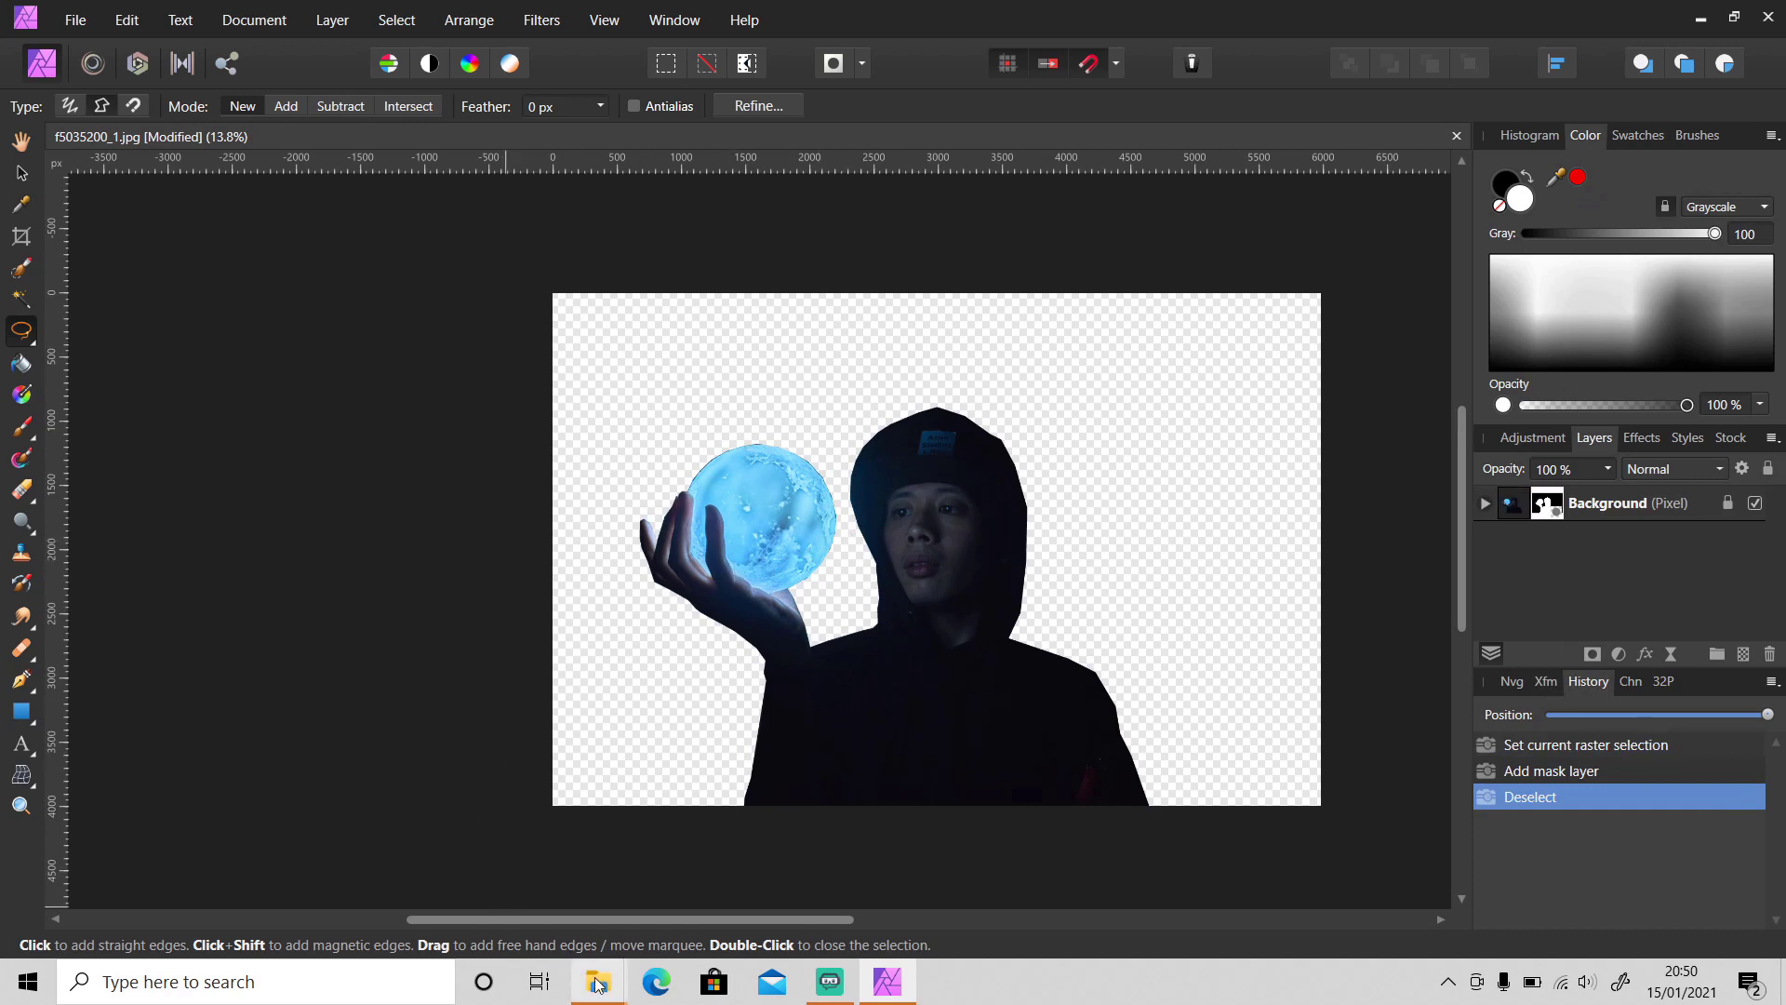
# Open the photo of the neon-masked figure before a city skyline from the Downloads folder in Affinity Photo
pyautogui.moveTo(603, 982)
pyautogui.click(686, 899)
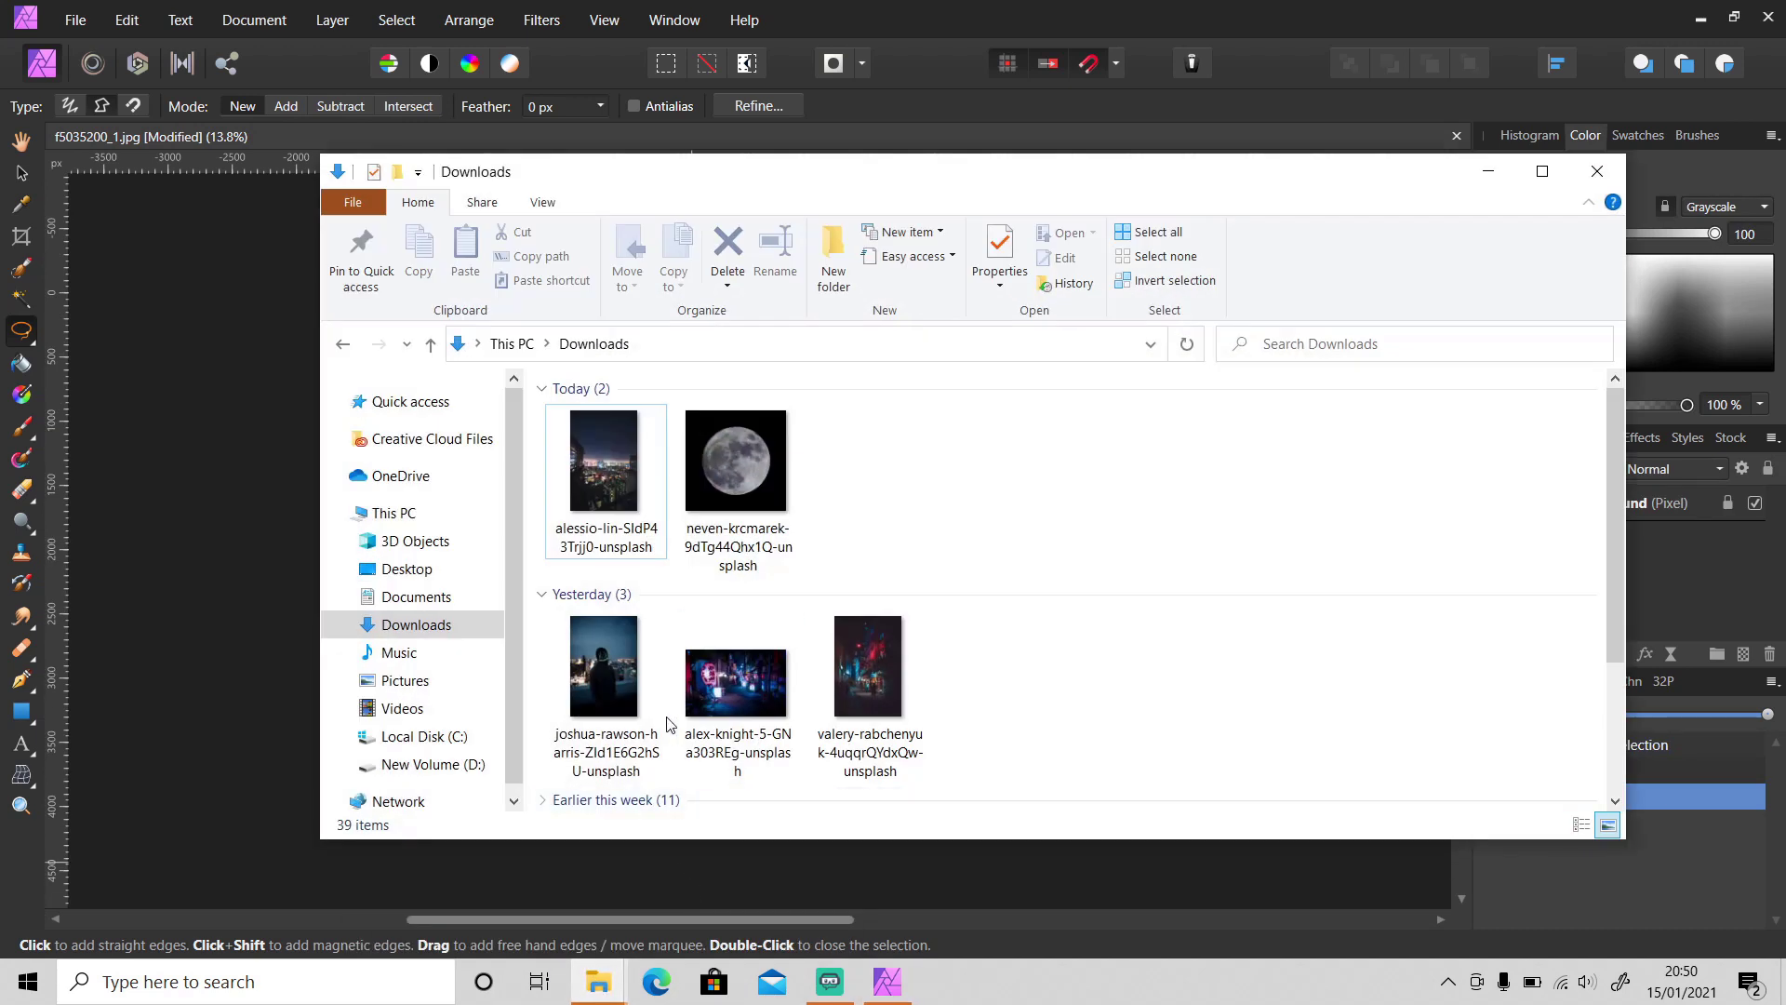
pyautogui.moveTo(605, 670); pyautogui.dragTo(1686, 899)
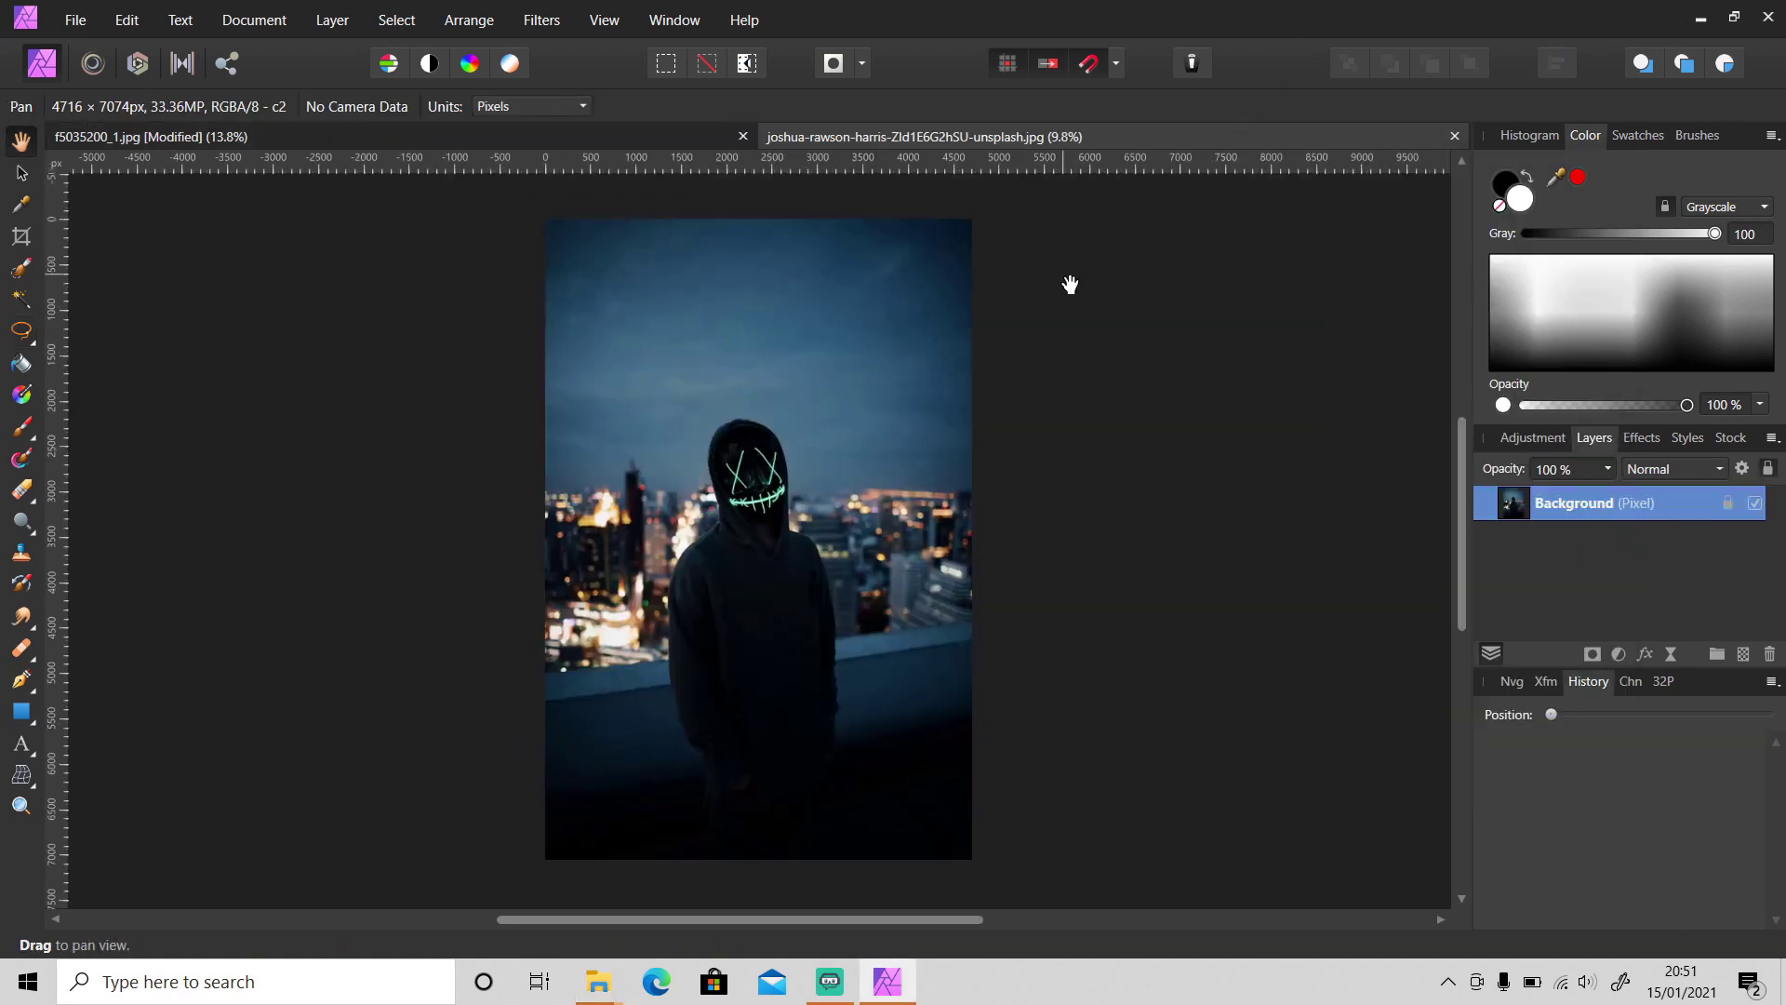
# Paste the city skyline photo into the f5035200_1 document as a new layer and close the skyline photo's own document
pyautogui.click(533, 140)
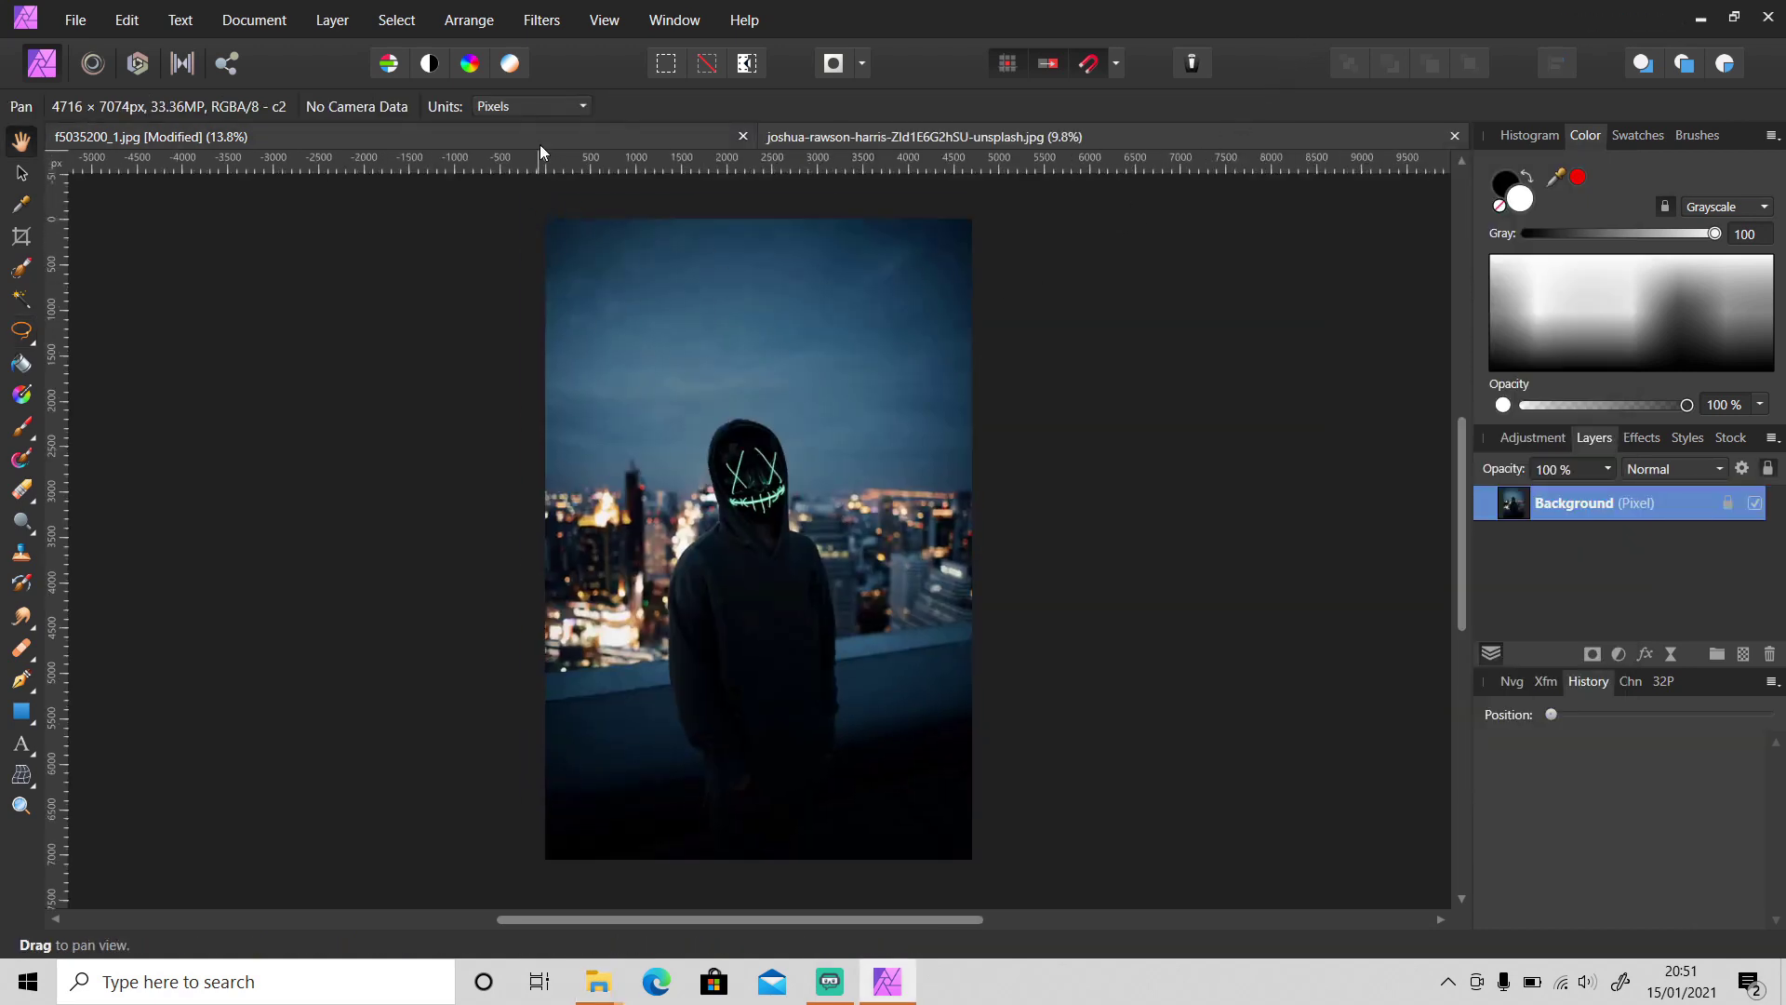
pyautogui.hotkey('ctrl', 'v')
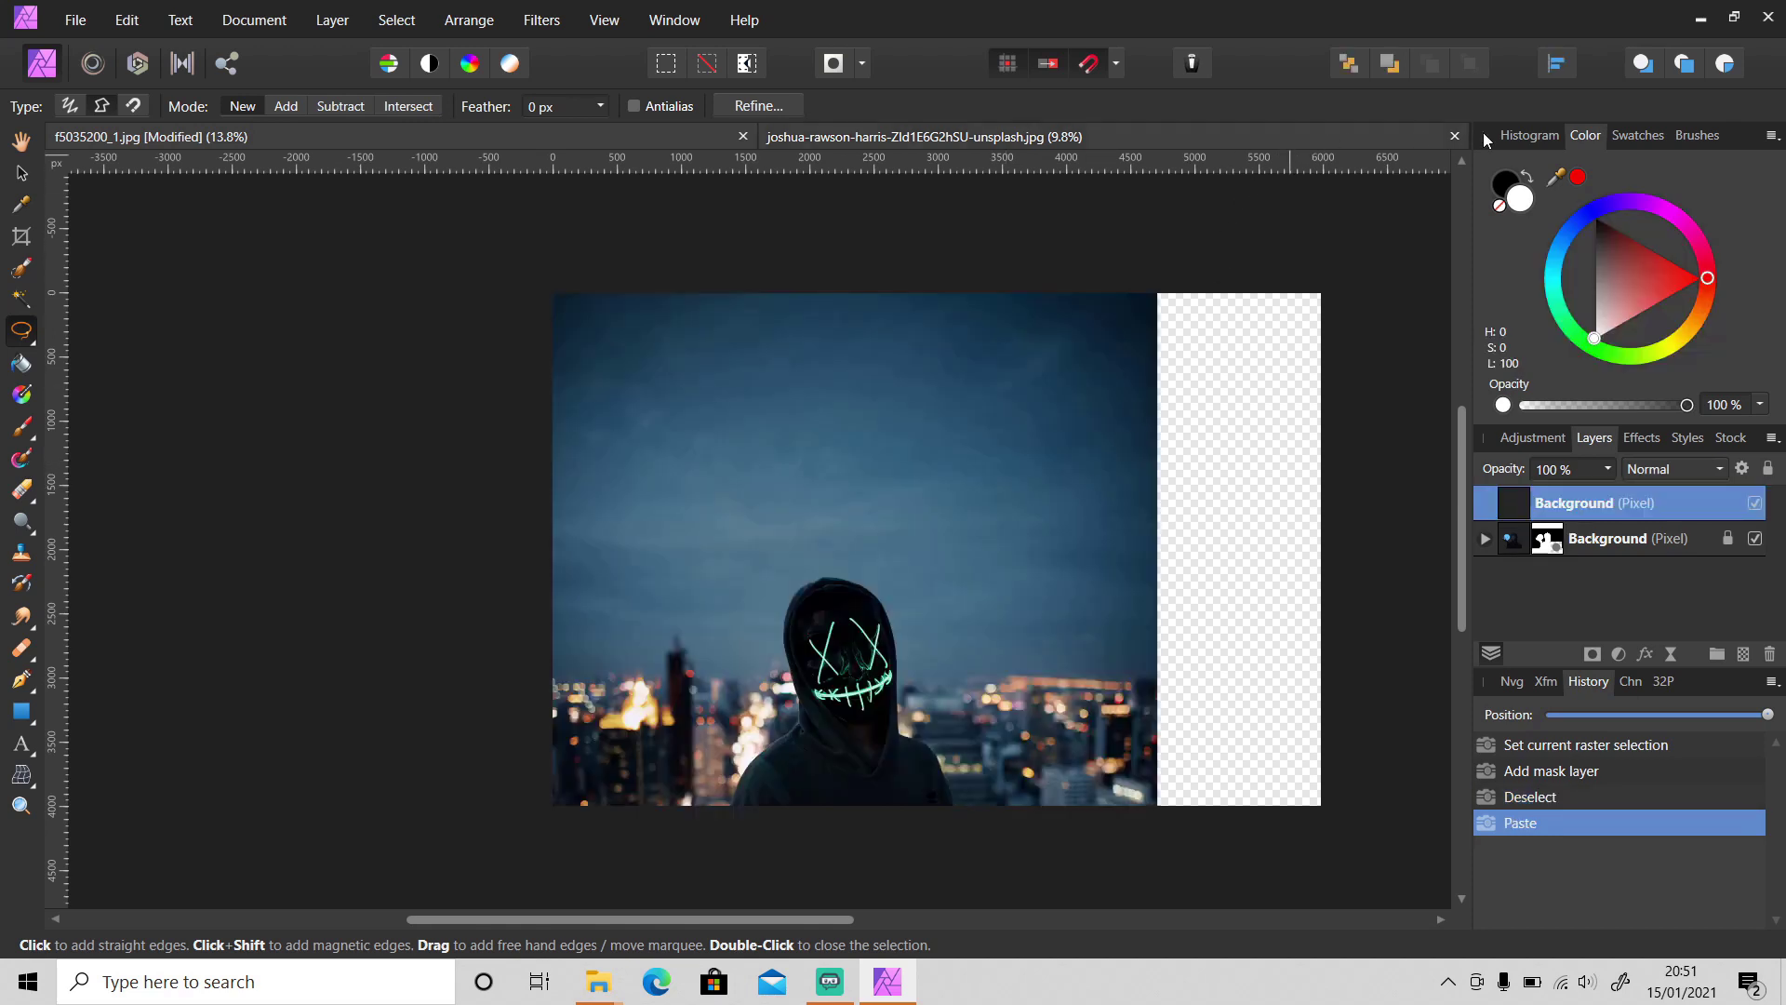
pyautogui.click(1455, 136)
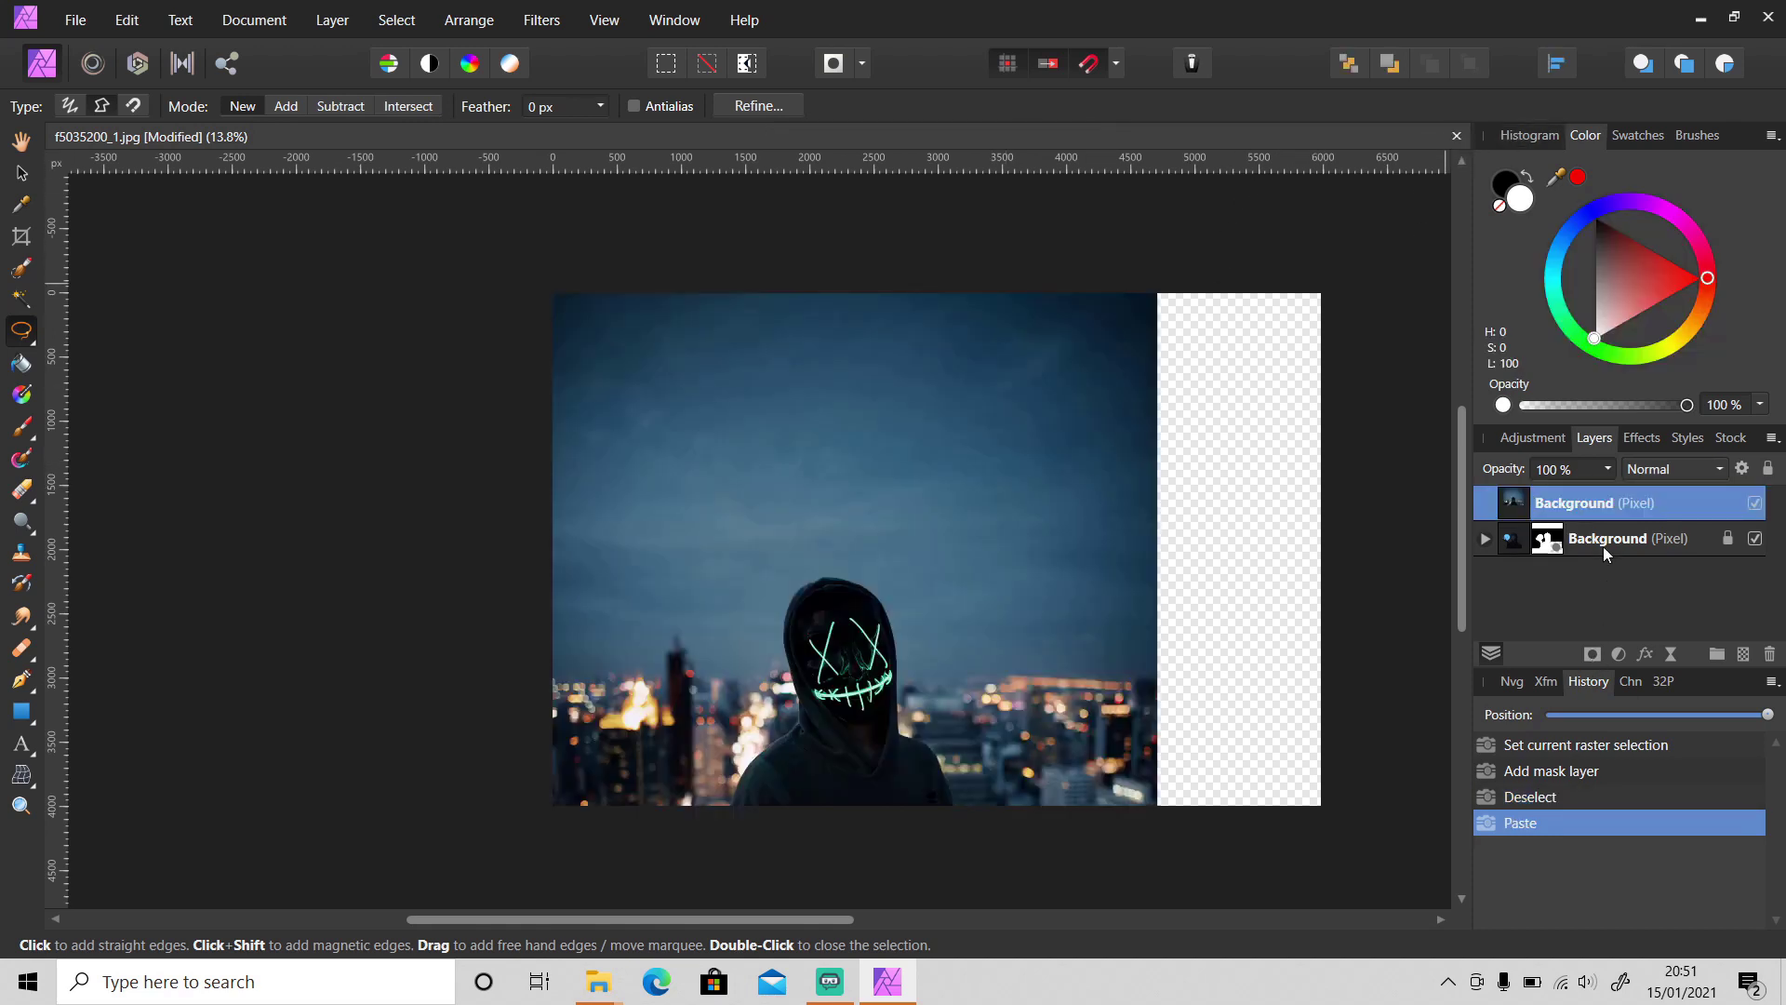
# Place the skyline layer below the masked portrait and move it so the man covers the neon-masked figure
pyautogui.doubleClick(1618, 504)
pyautogui.moveTo(1618, 505); pyautogui.dragTo(1643, 612)
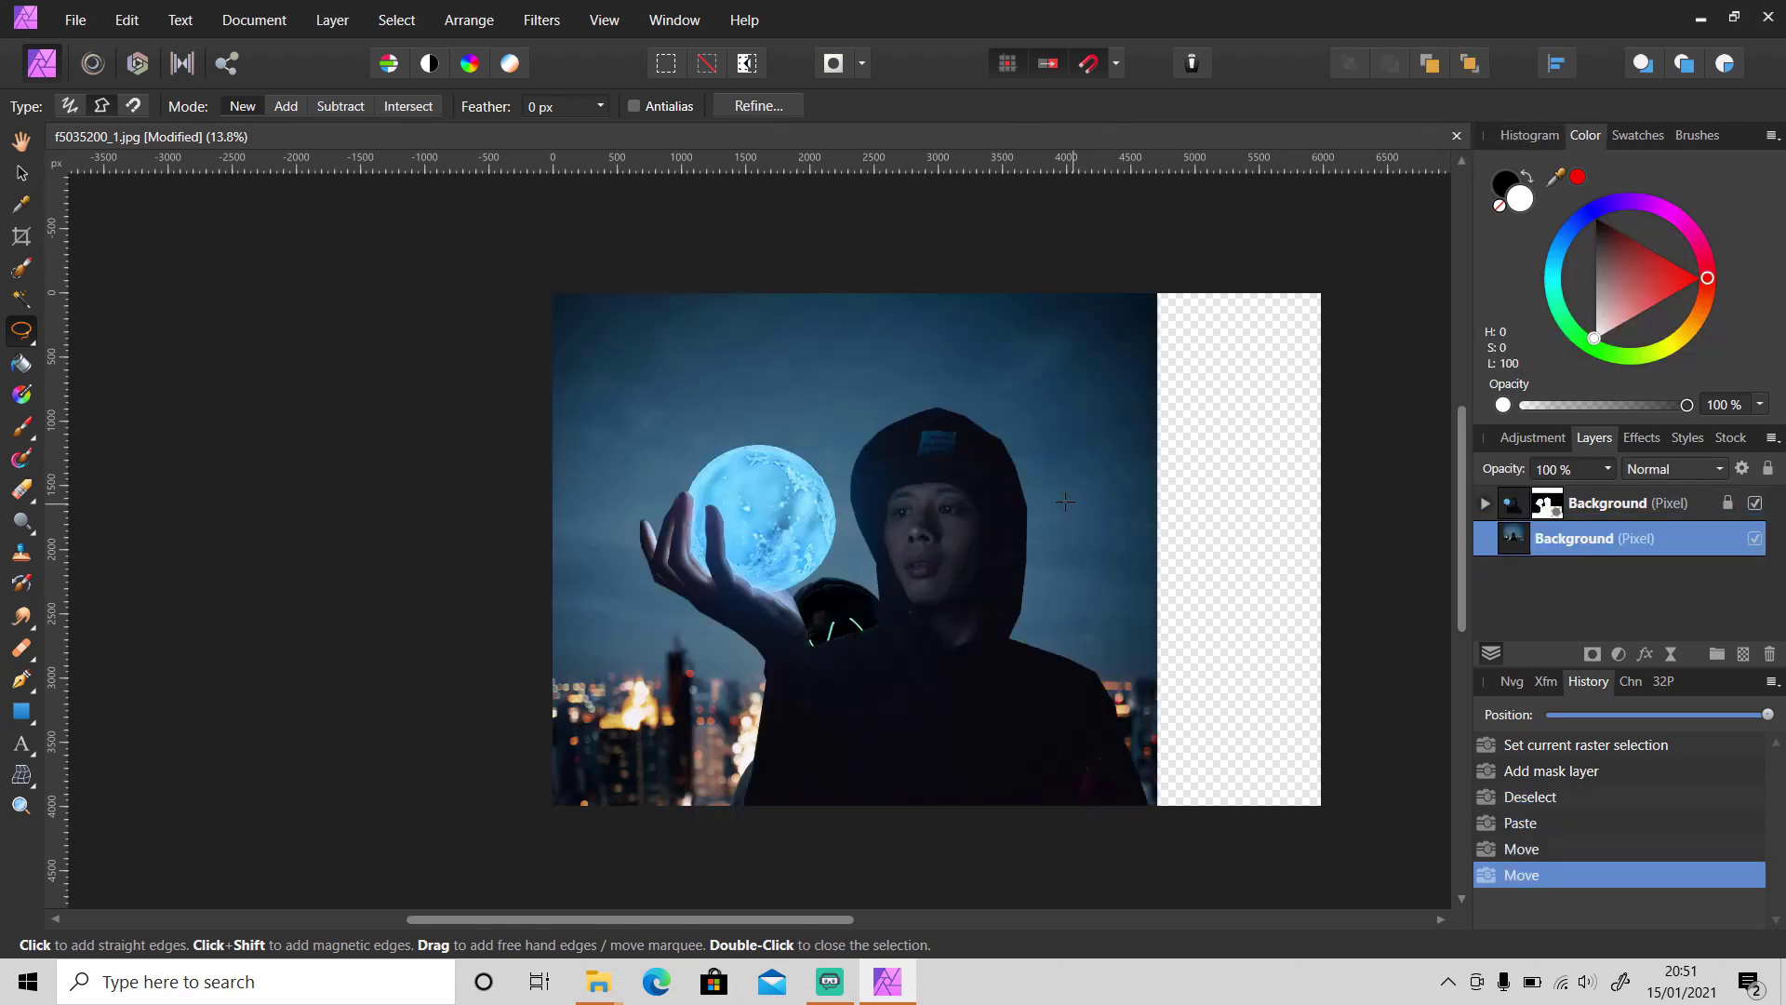
pyautogui.press('v')
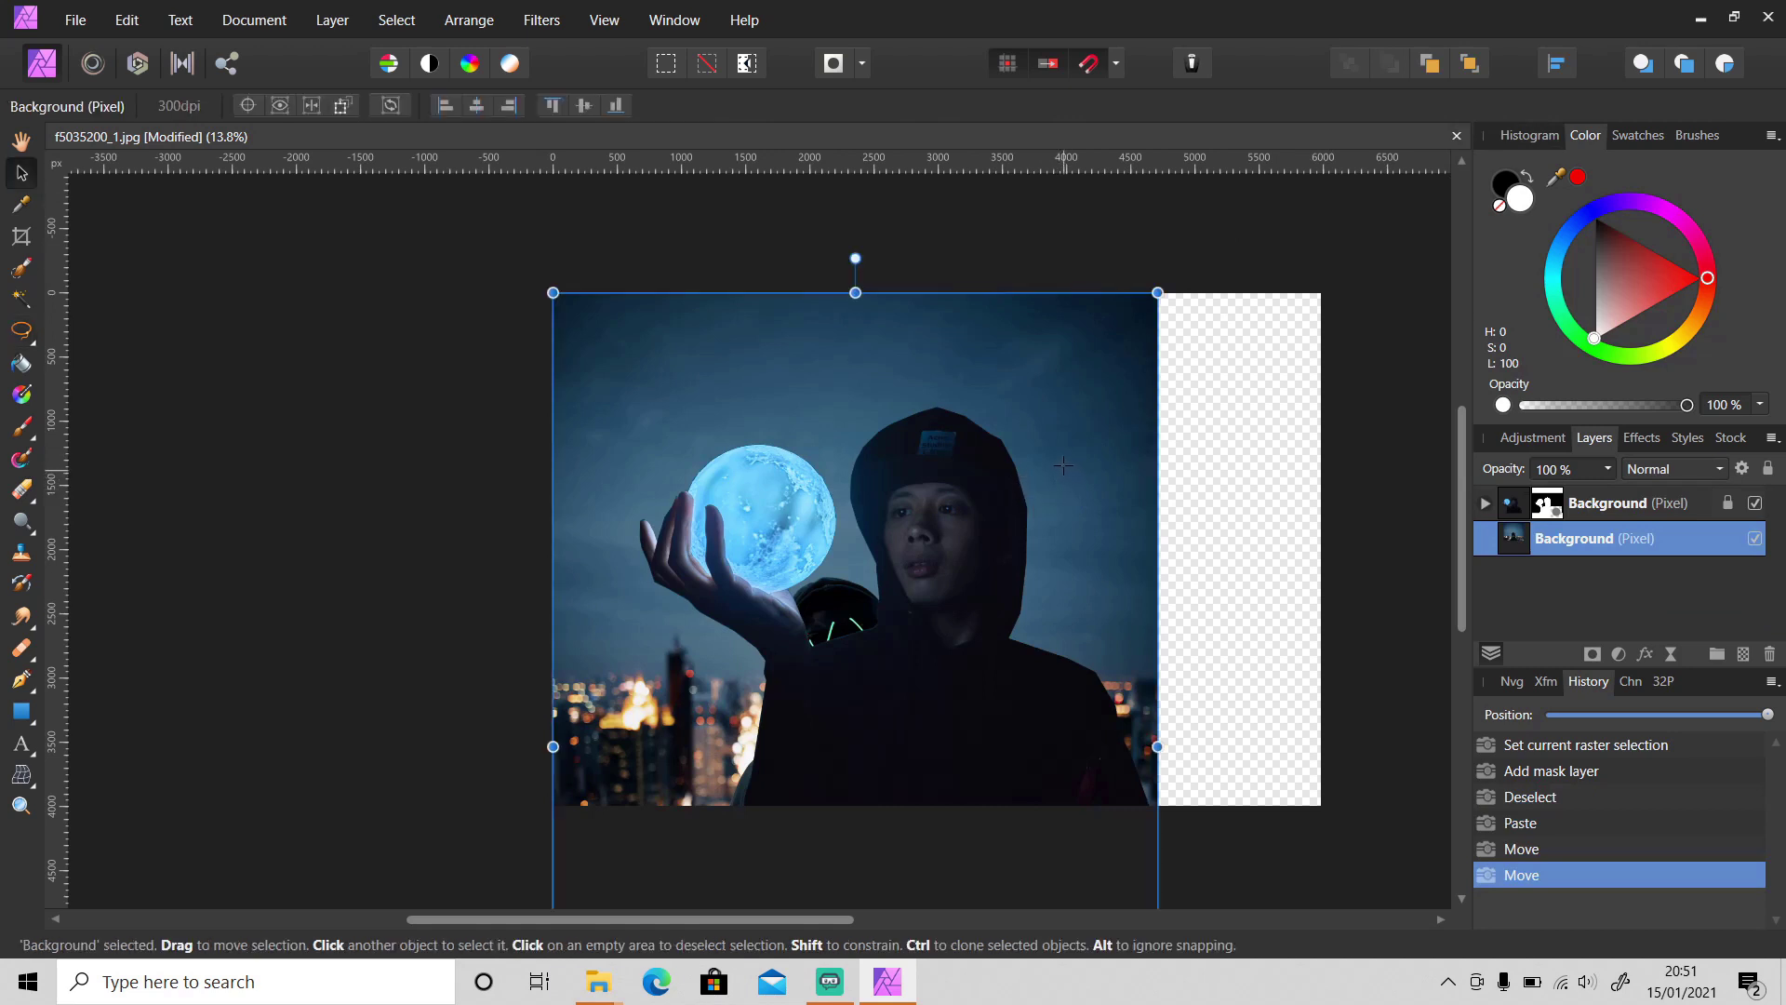
pyautogui.moveTo(1047, 413); pyautogui.dragTo(1133, 294)
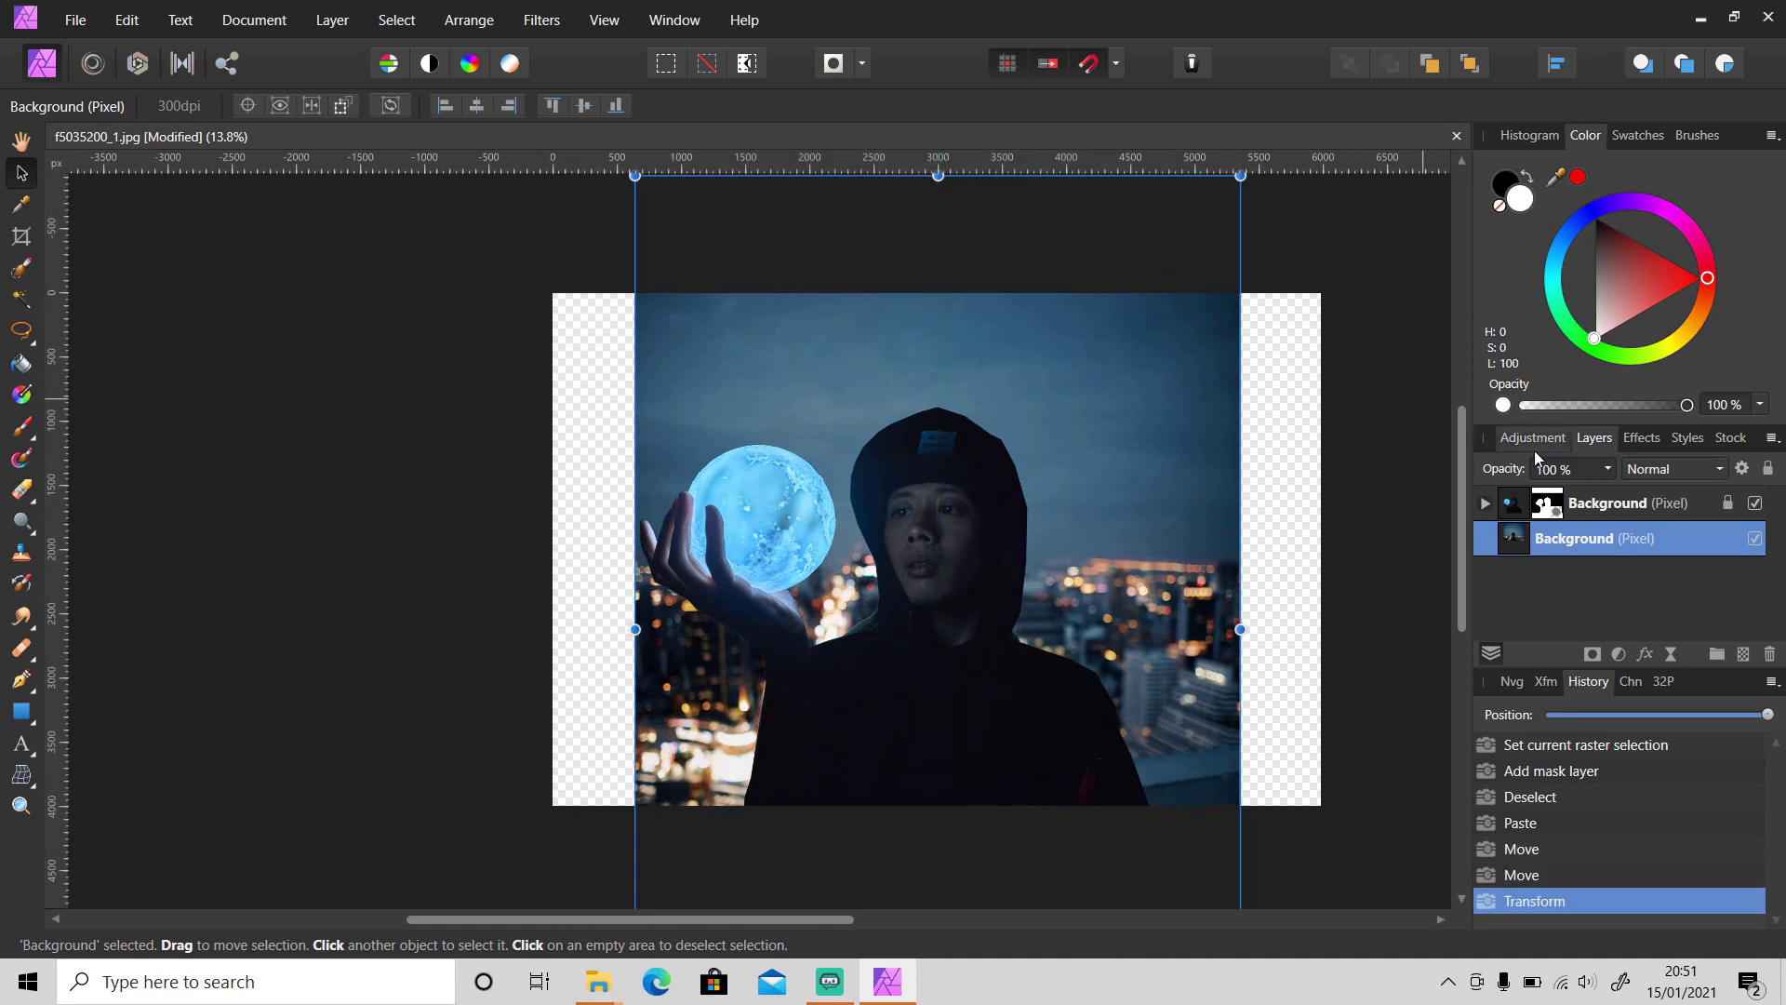
# Crop the document to 4500 × 4000 px, shifting the crop area sideways to leave more space beside the hand and moon
pyautogui.click(23, 237)
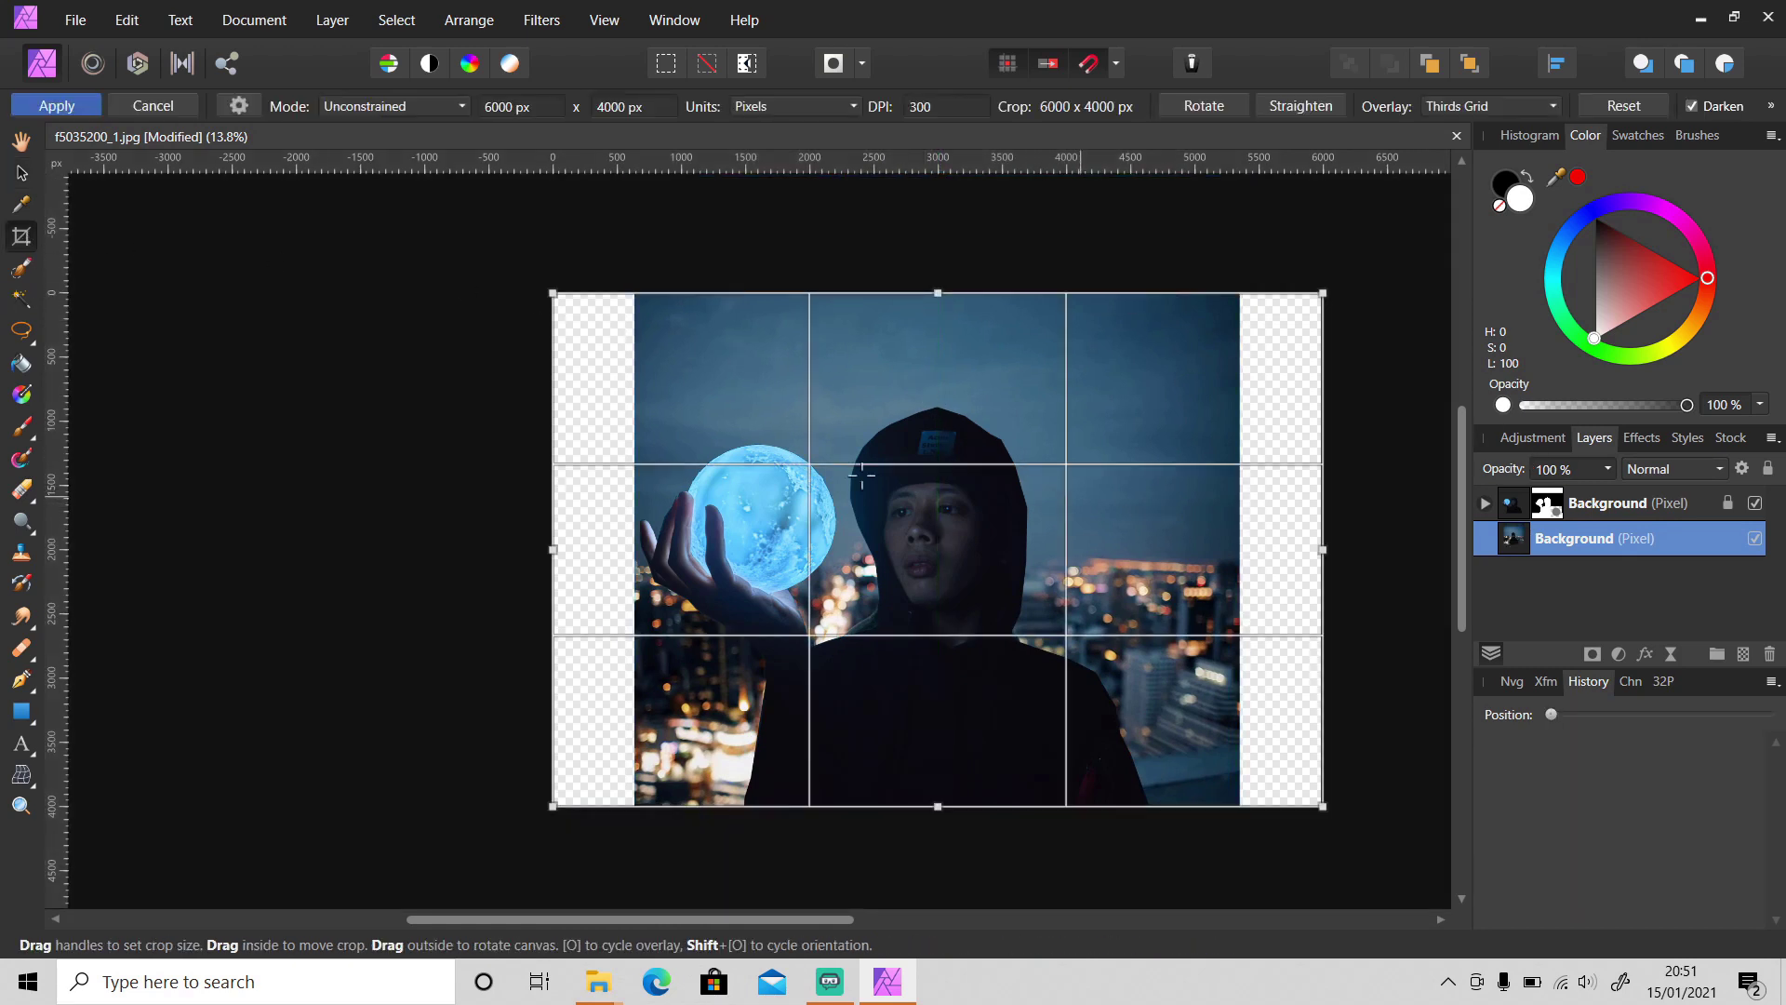
pyautogui.click(495, 107)
pyautogui.press('Home')
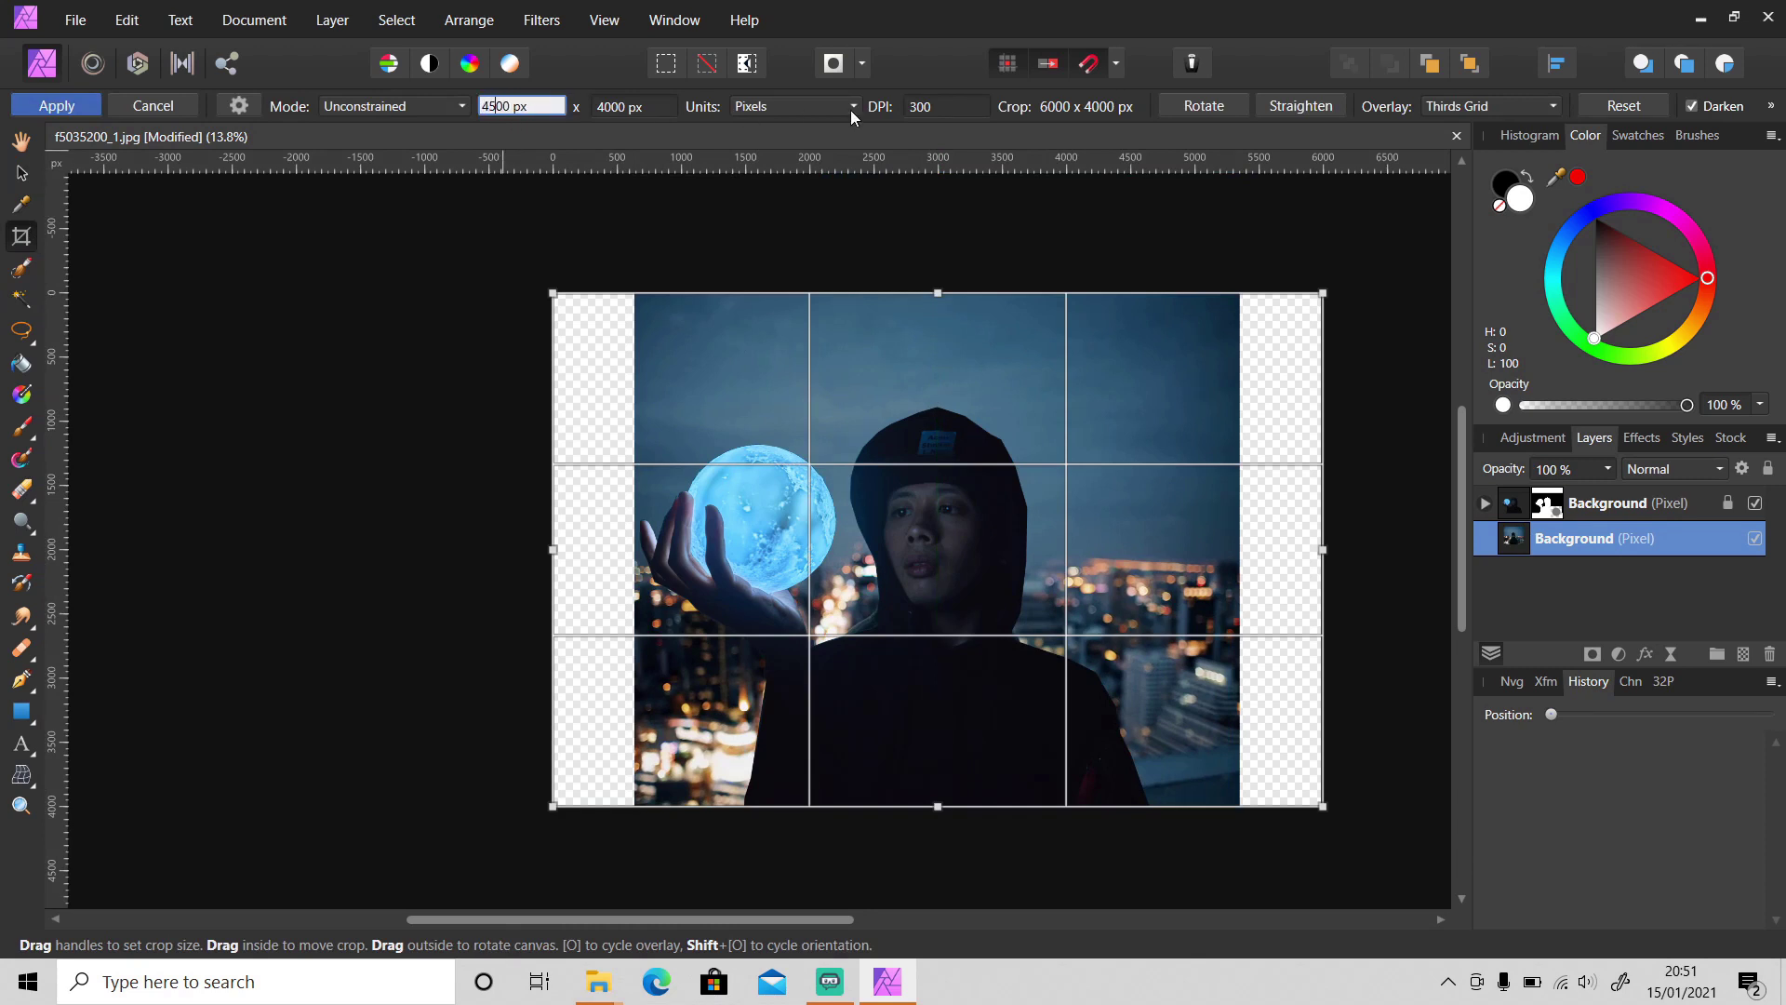
pyautogui.press('Return')
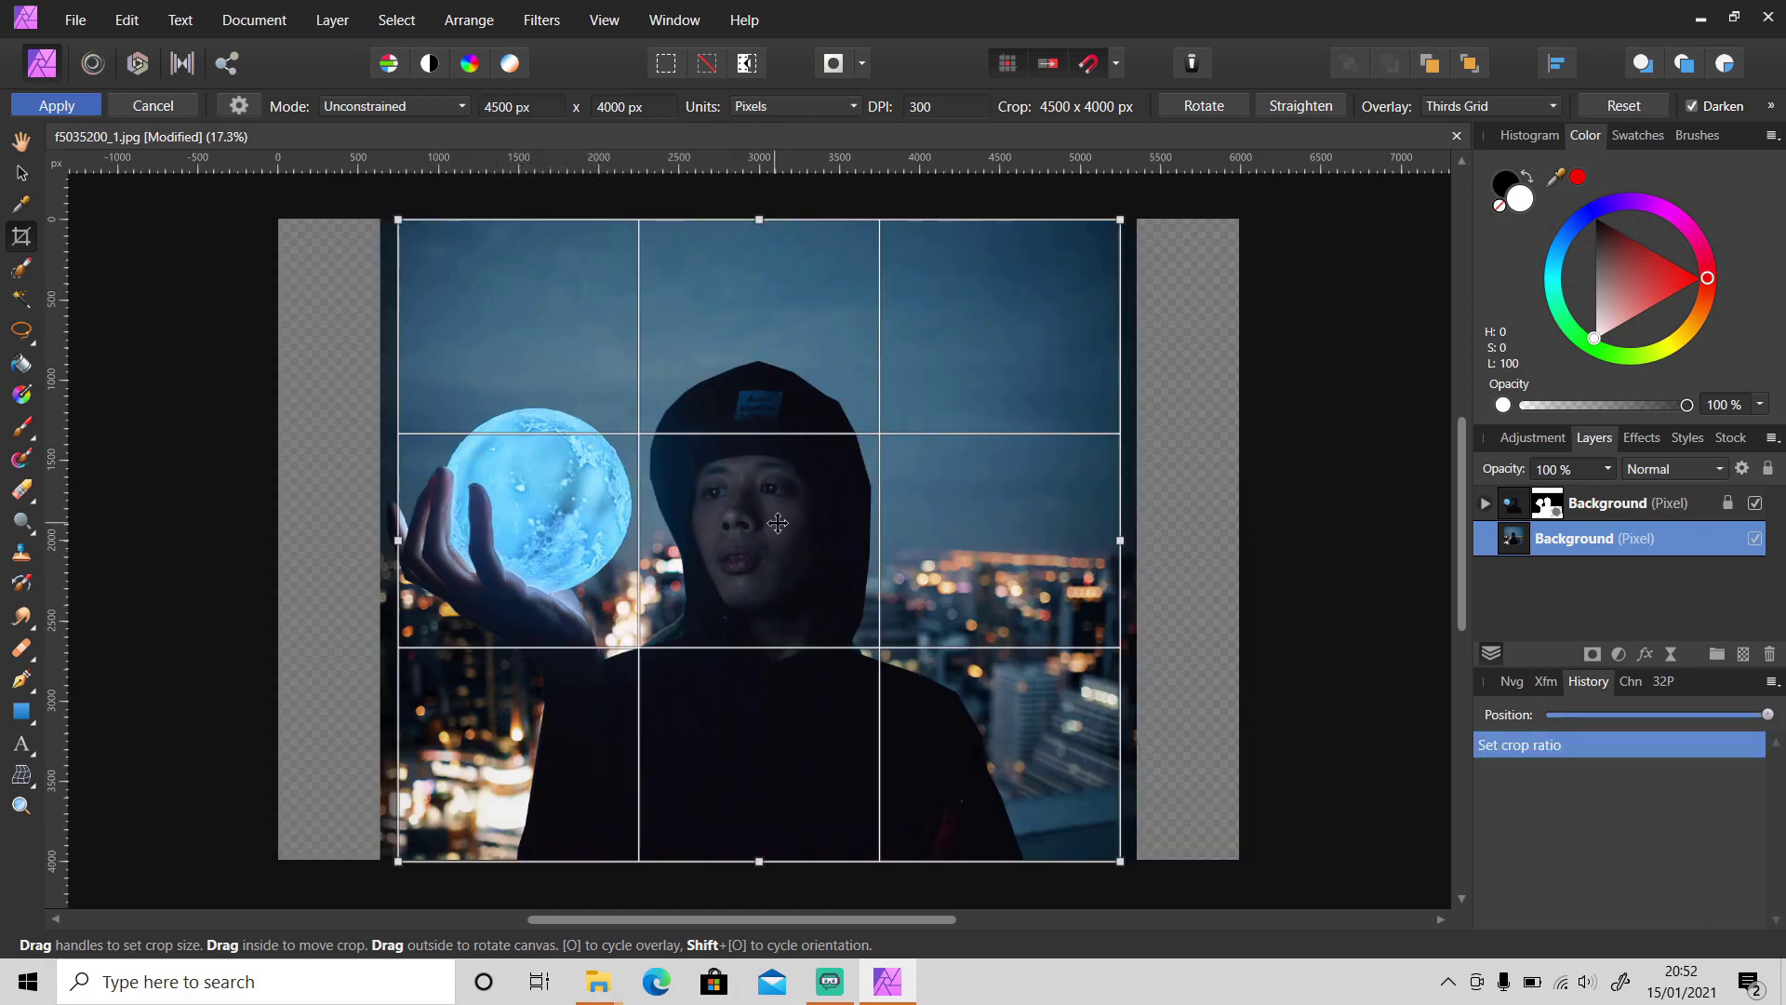
pyautogui.moveTo(779, 521); pyautogui.dragTo(706, 518)
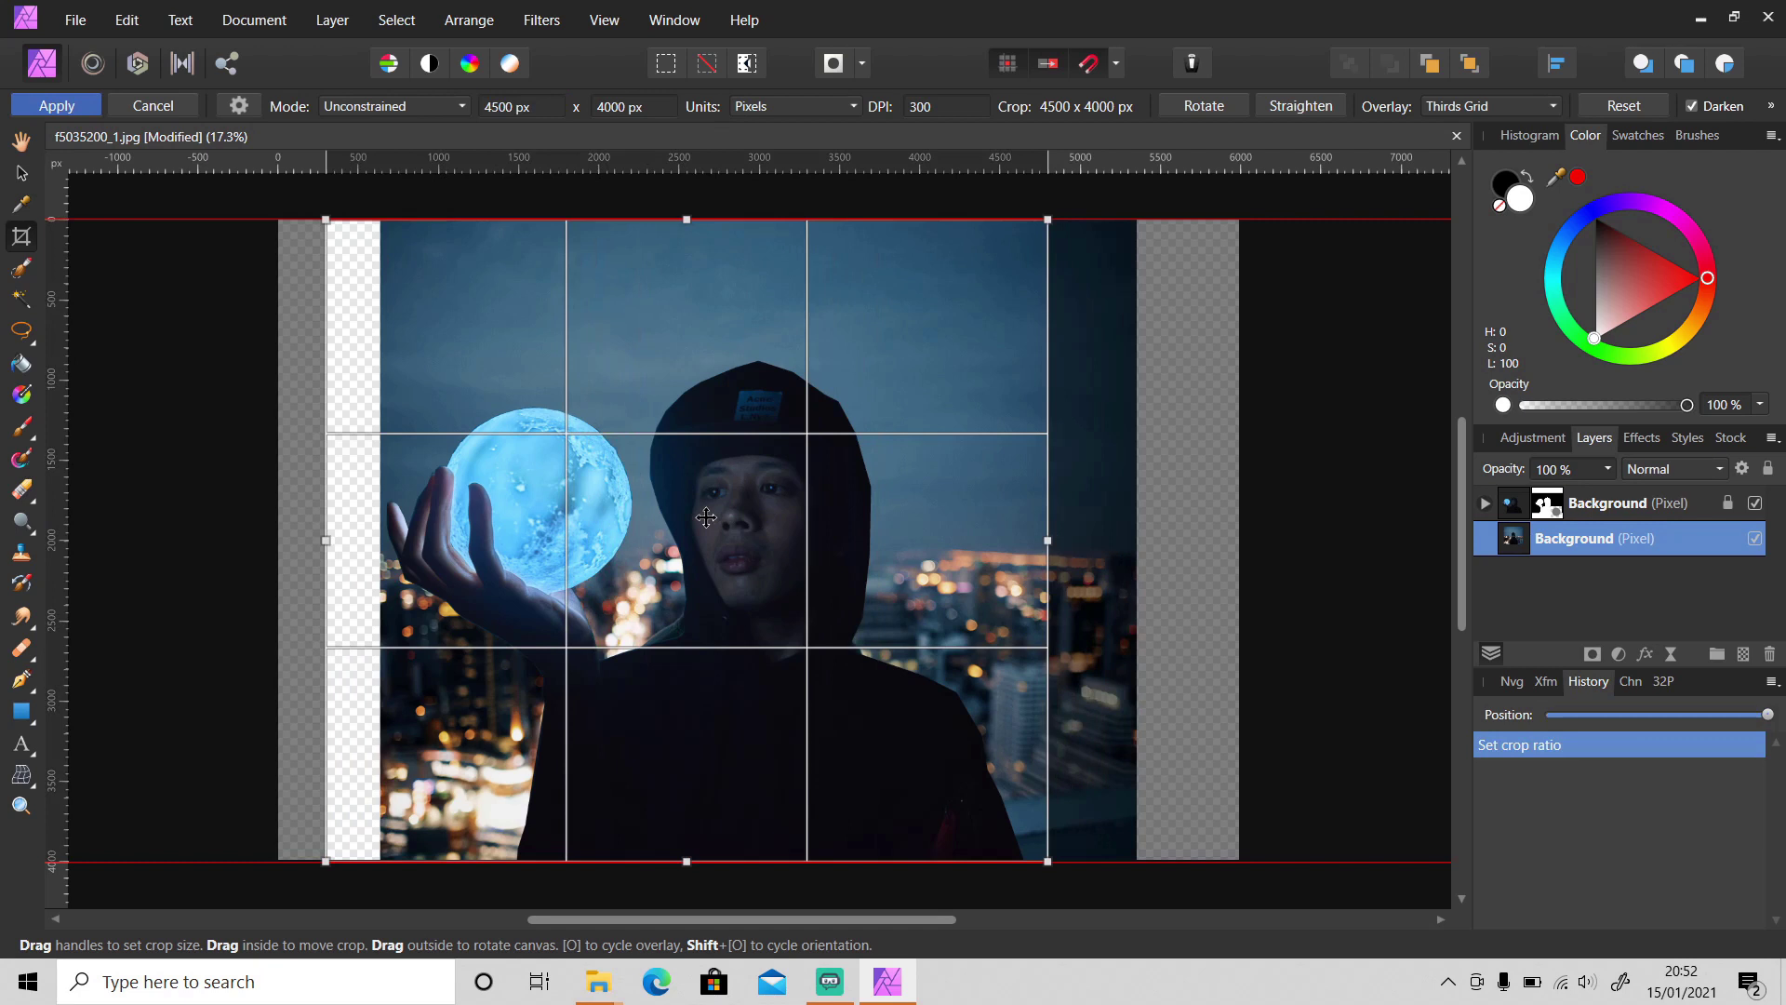
pyautogui.moveTo(706, 517); pyautogui.dragTo(706, 517)
pyautogui.press('Return')
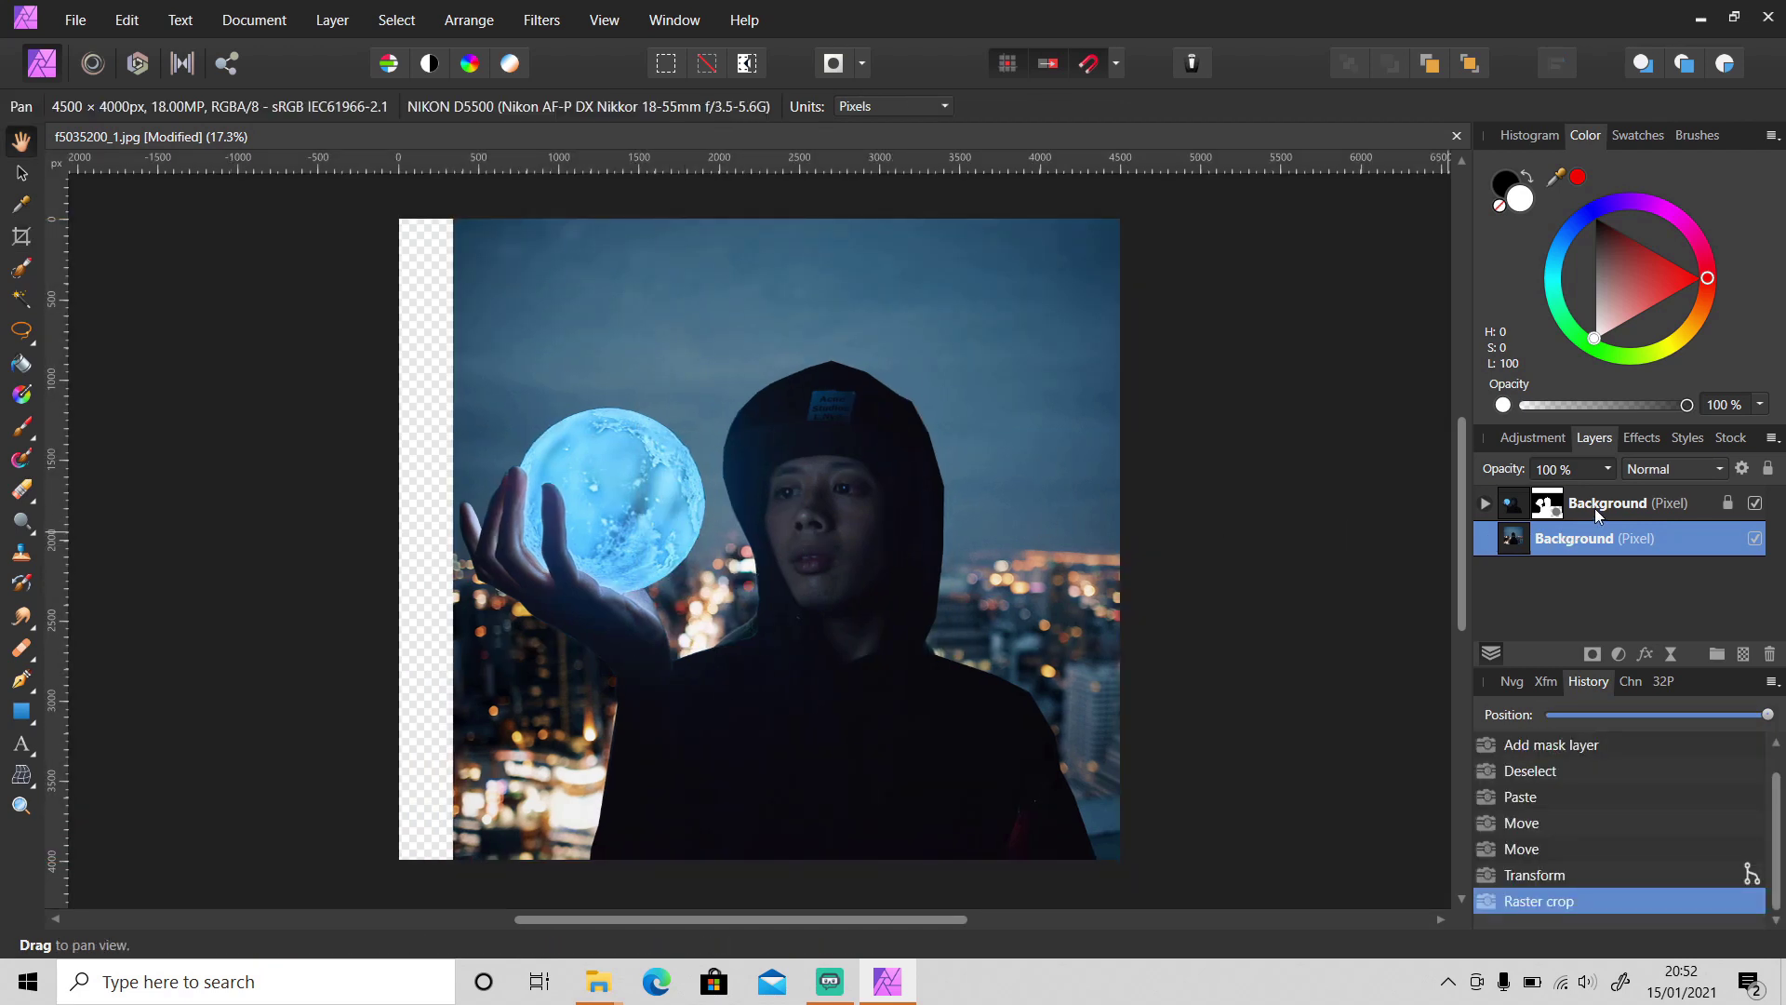
pyautogui.press('v')
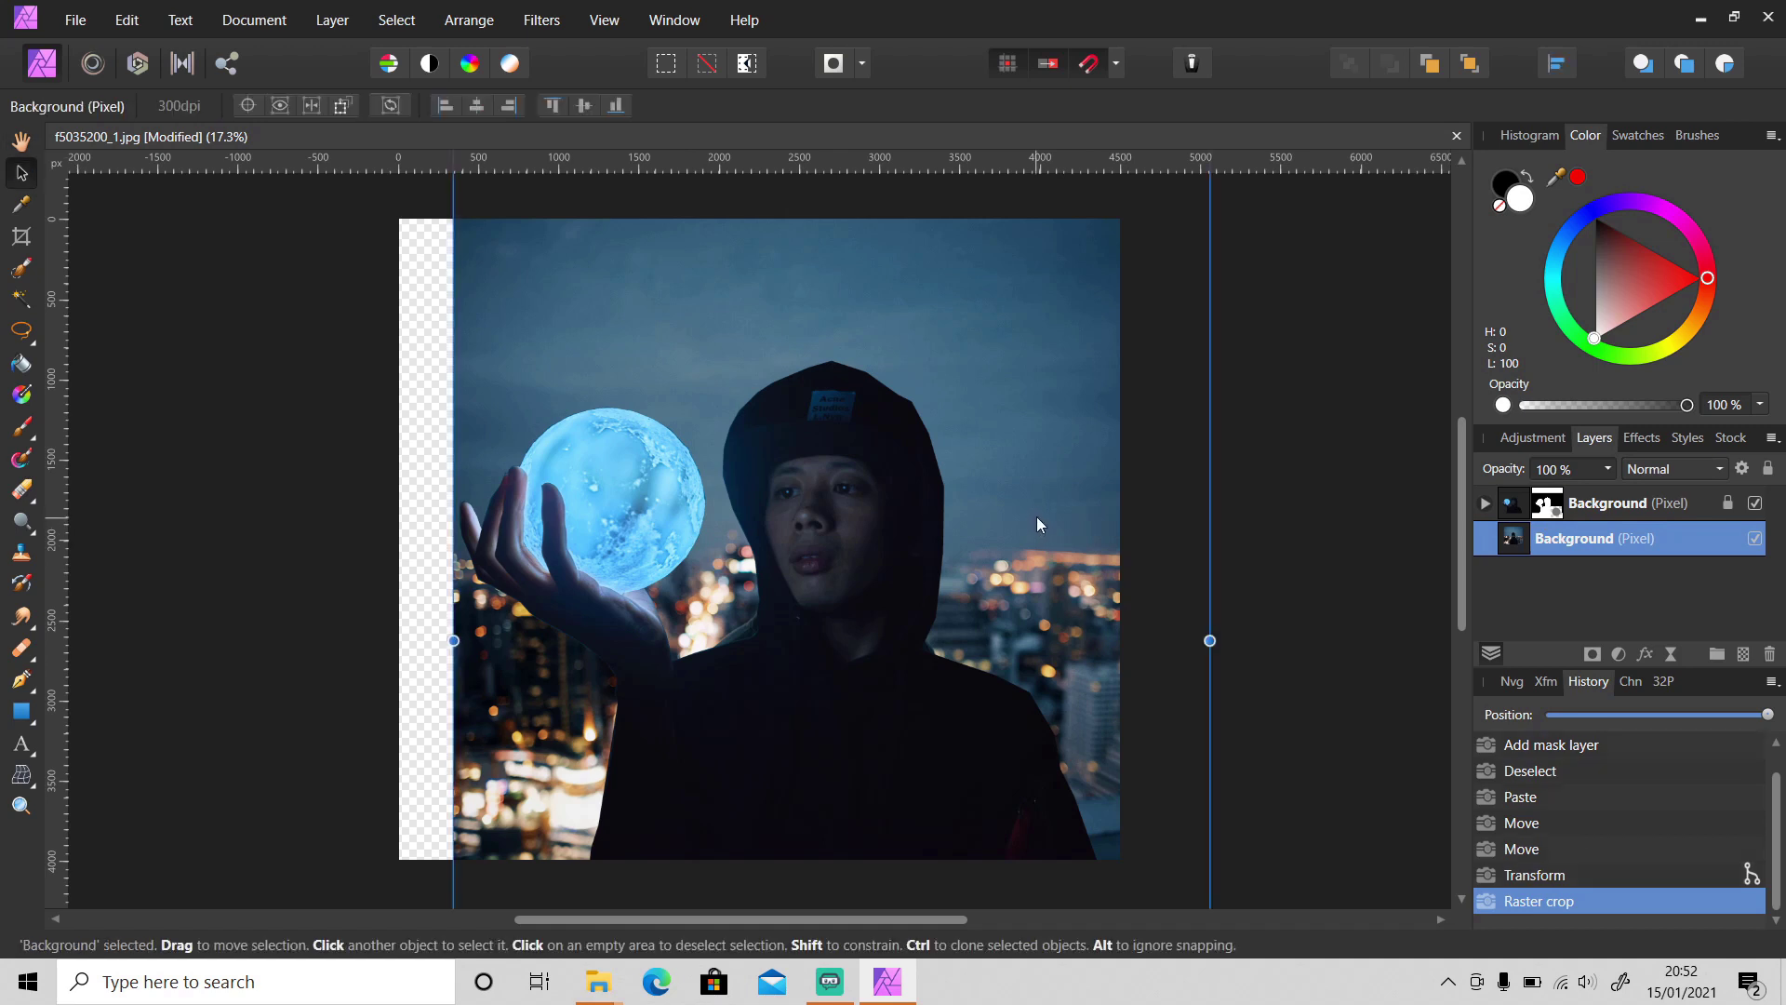
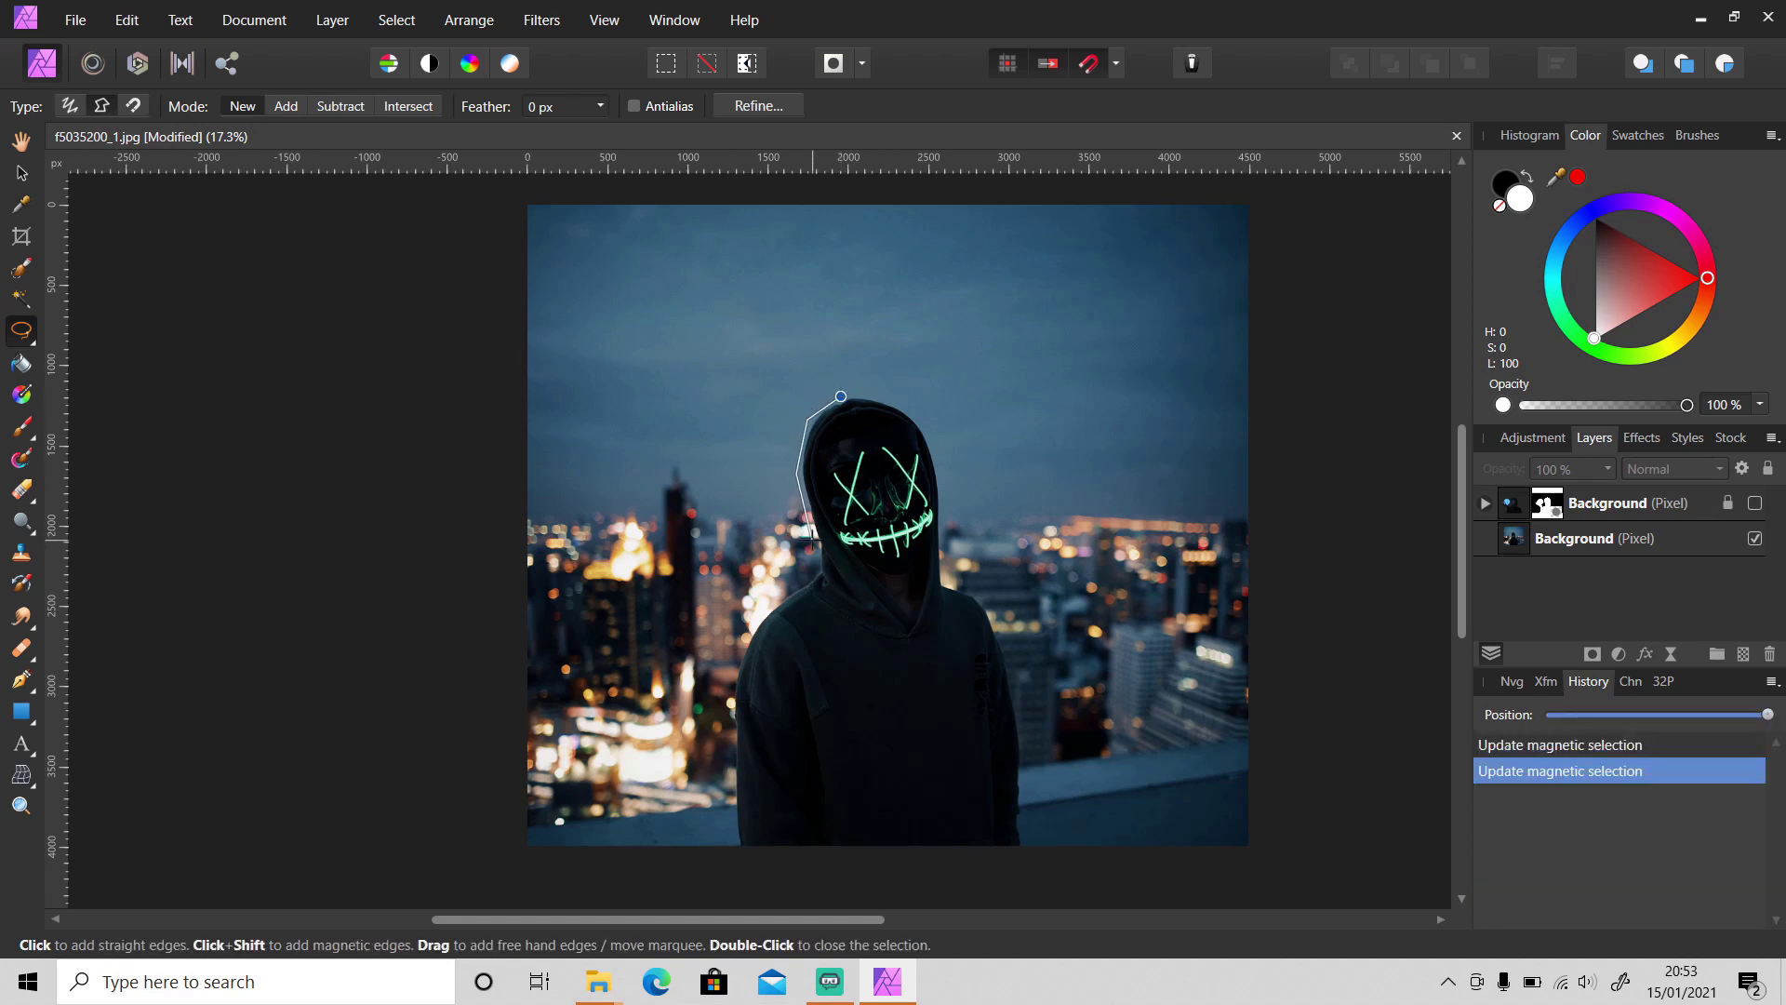
# Outline the neon-masked figure's head and shoulders with a closed polygonal freehand selection
pyautogui.click(817, 569)
pyautogui.click(758, 614)
pyautogui.click(737, 653)
pyautogui.click(884, 628)
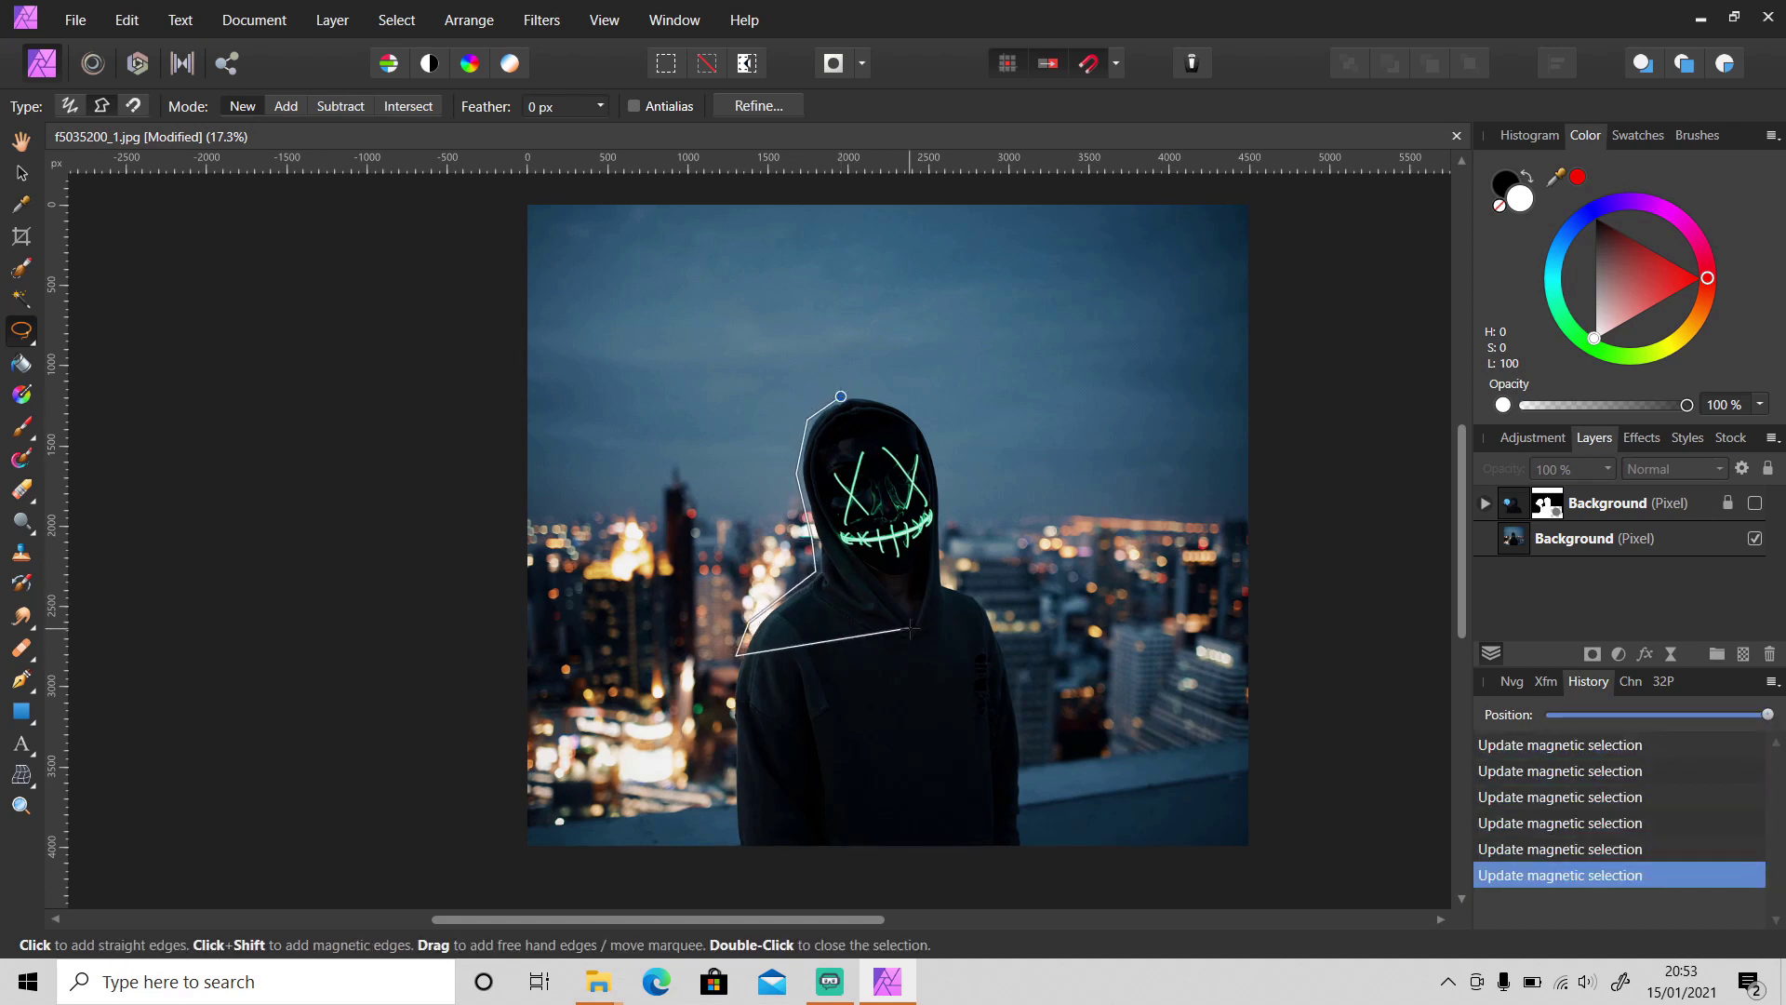
pyautogui.click(1005, 648)
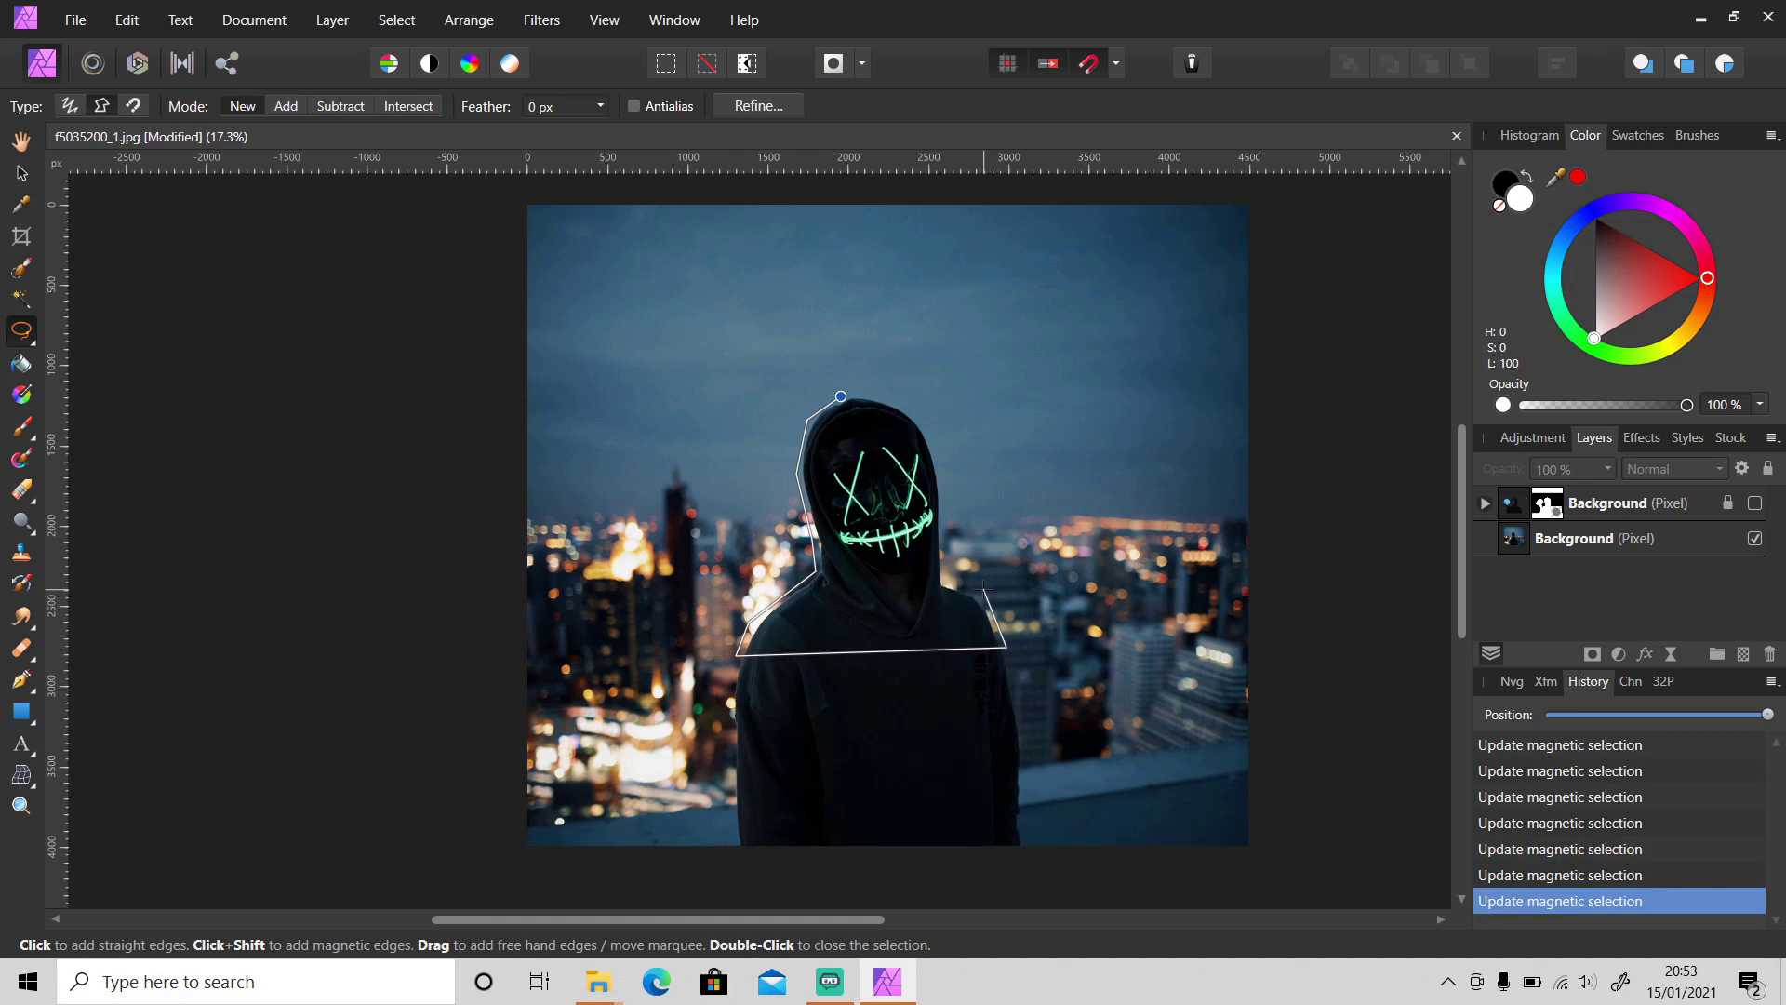
pyautogui.click(919, 410)
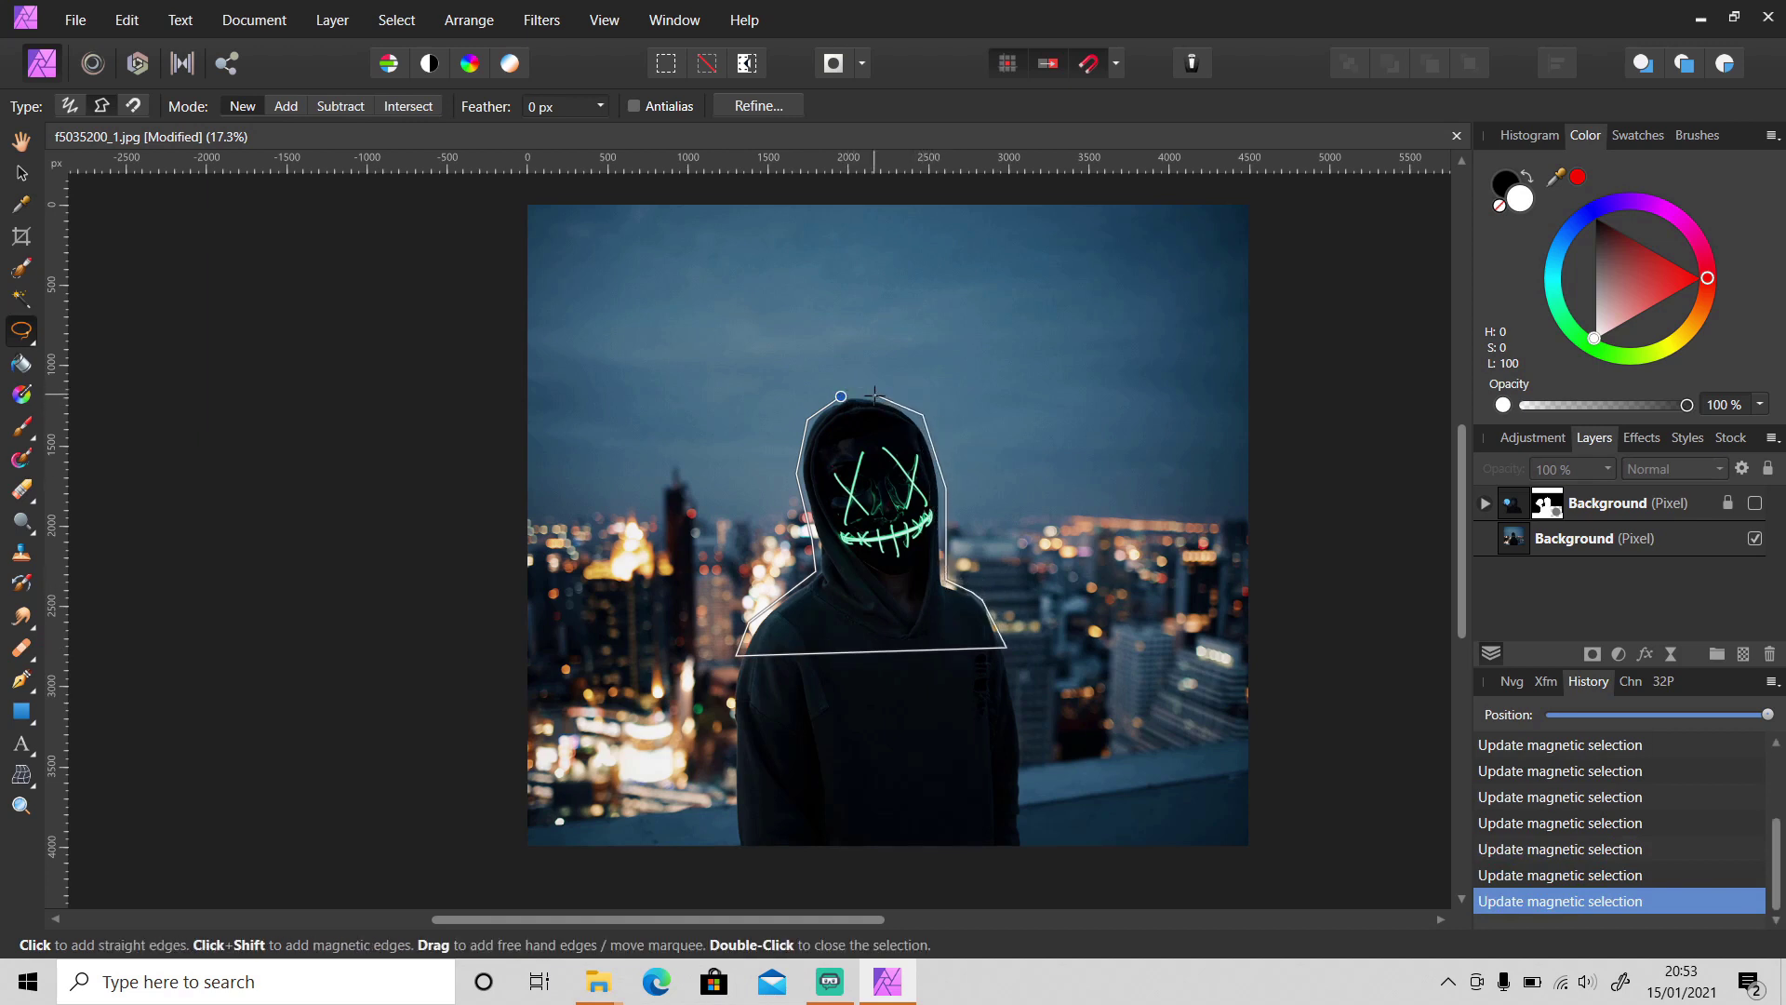
pyautogui.click(840, 397)
# Compare the image with and without the portrait layer, then inpaint the selected head and shoulders on the skyline layer
pyautogui.click(1756, 504)
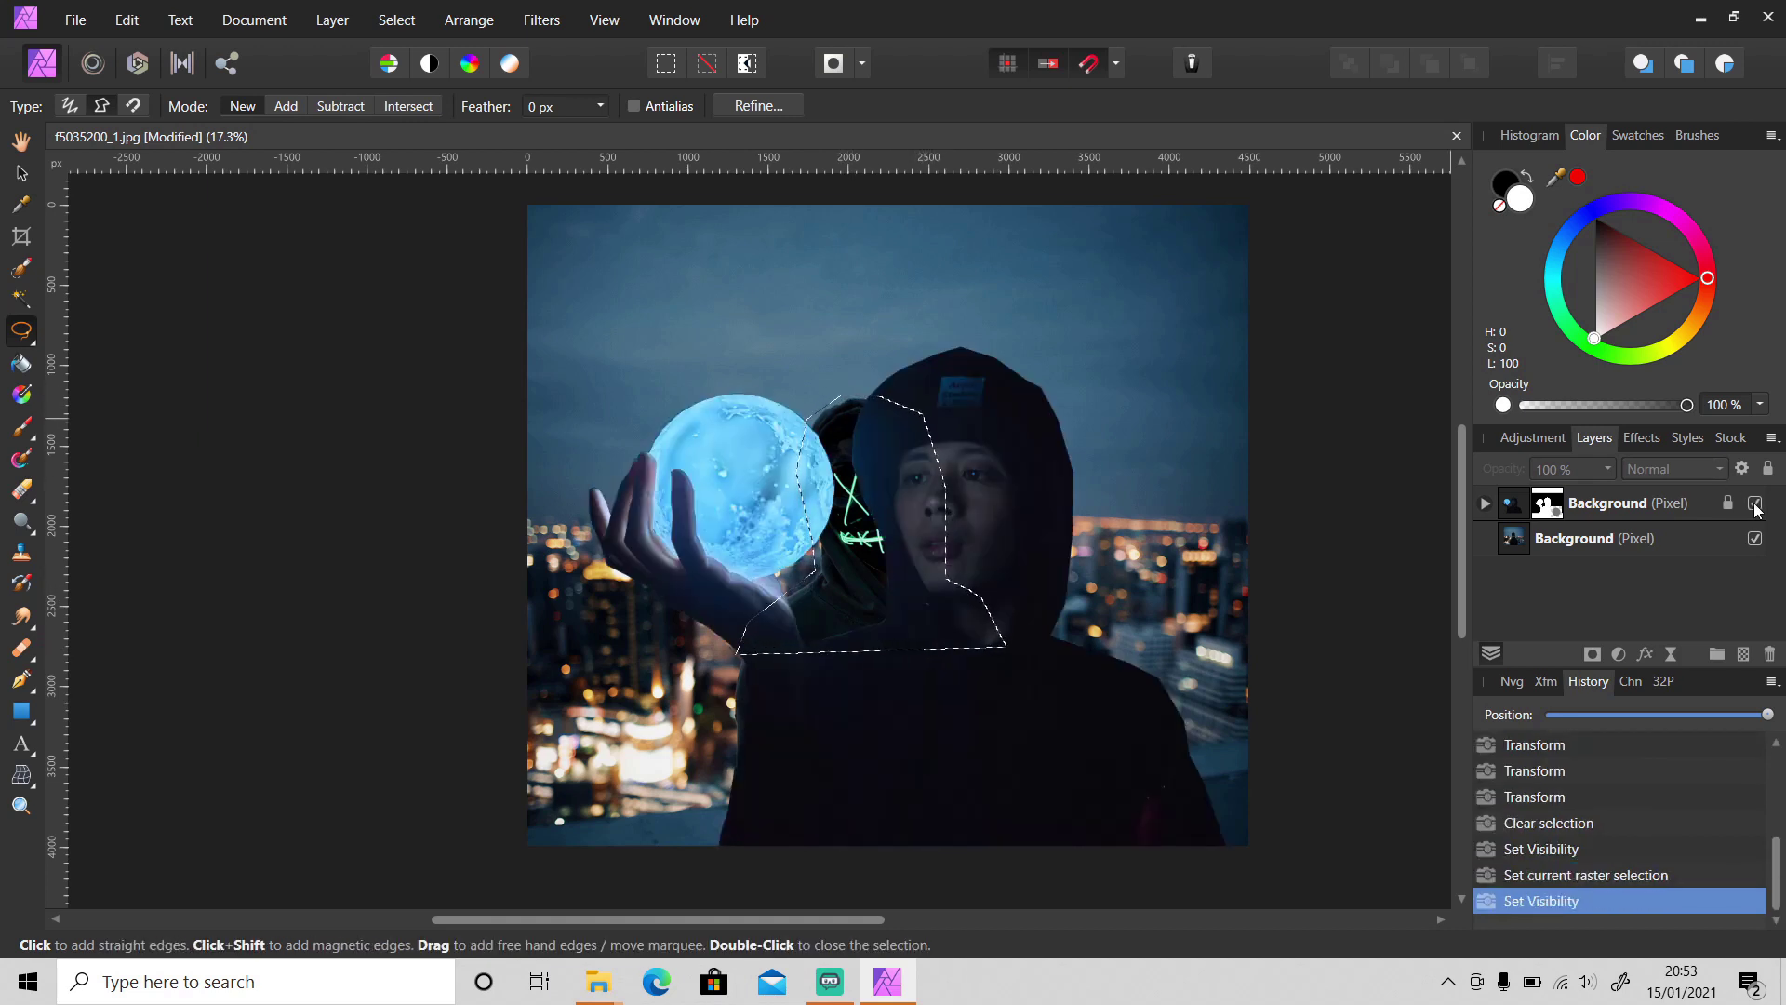
pyautogui.click(1756, 503)
pyautogui.click(1756, 504)
pyautogui.click(1756, 503)
pyautogui.click(1656, 538)
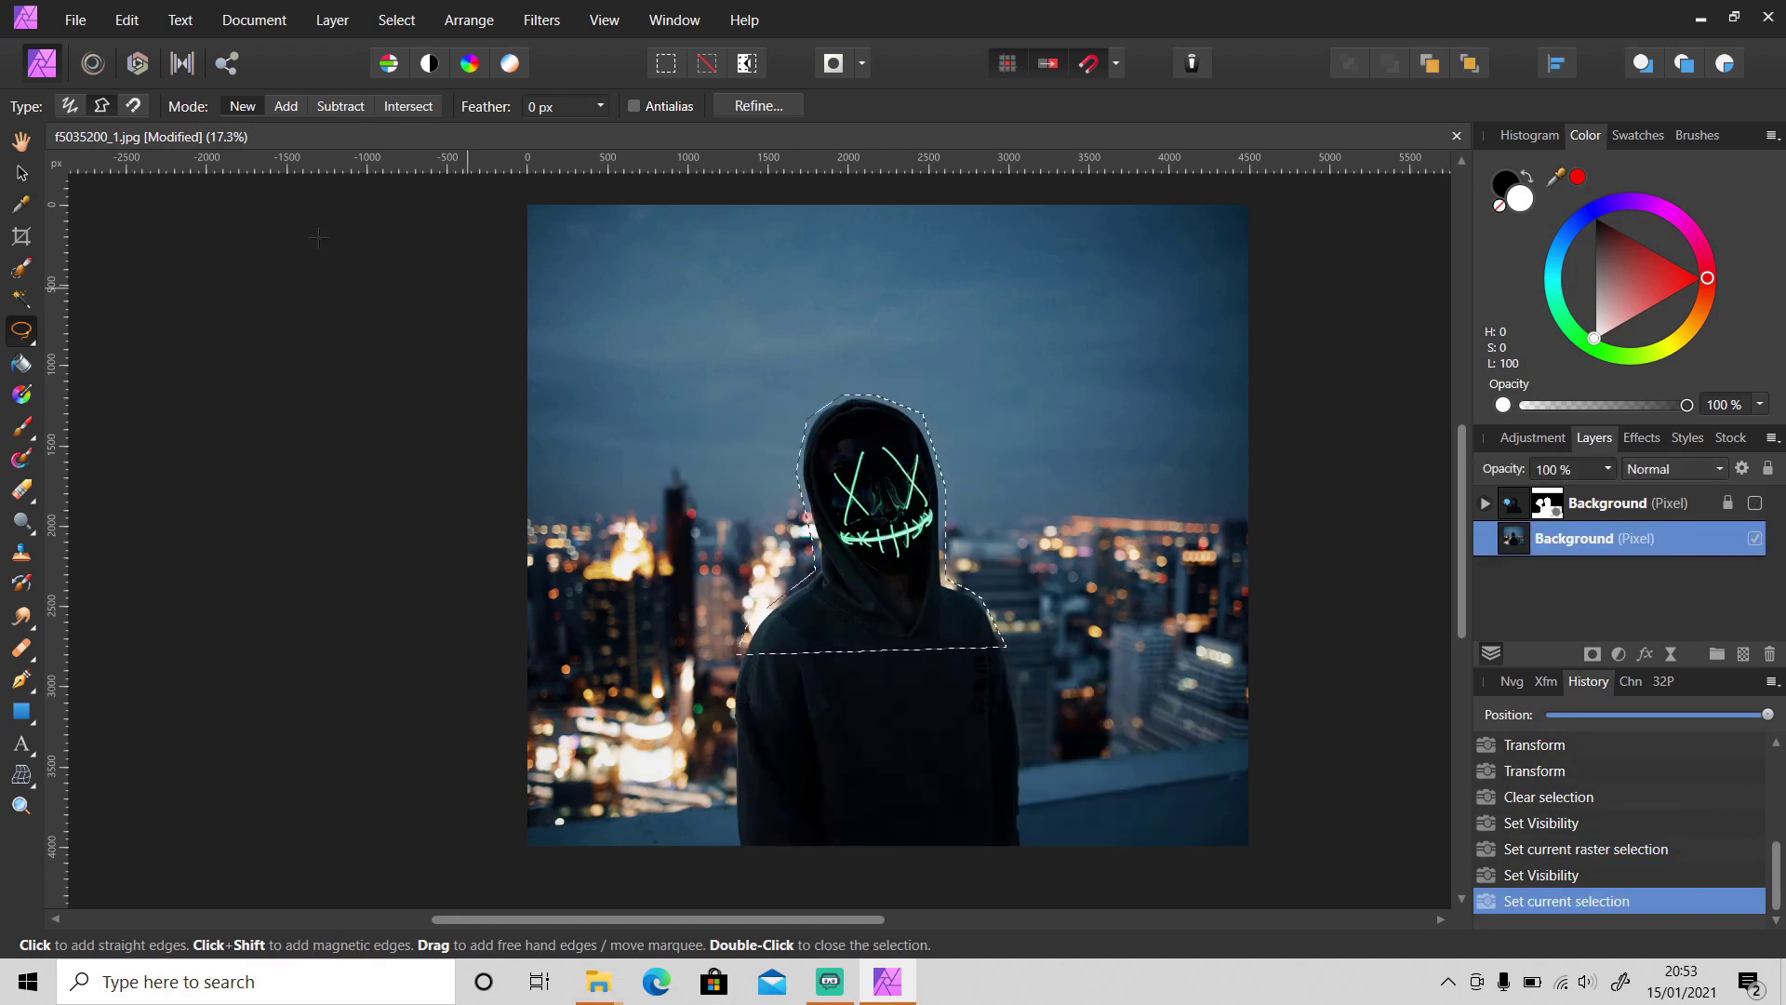
pyautogui.click(127, 20)
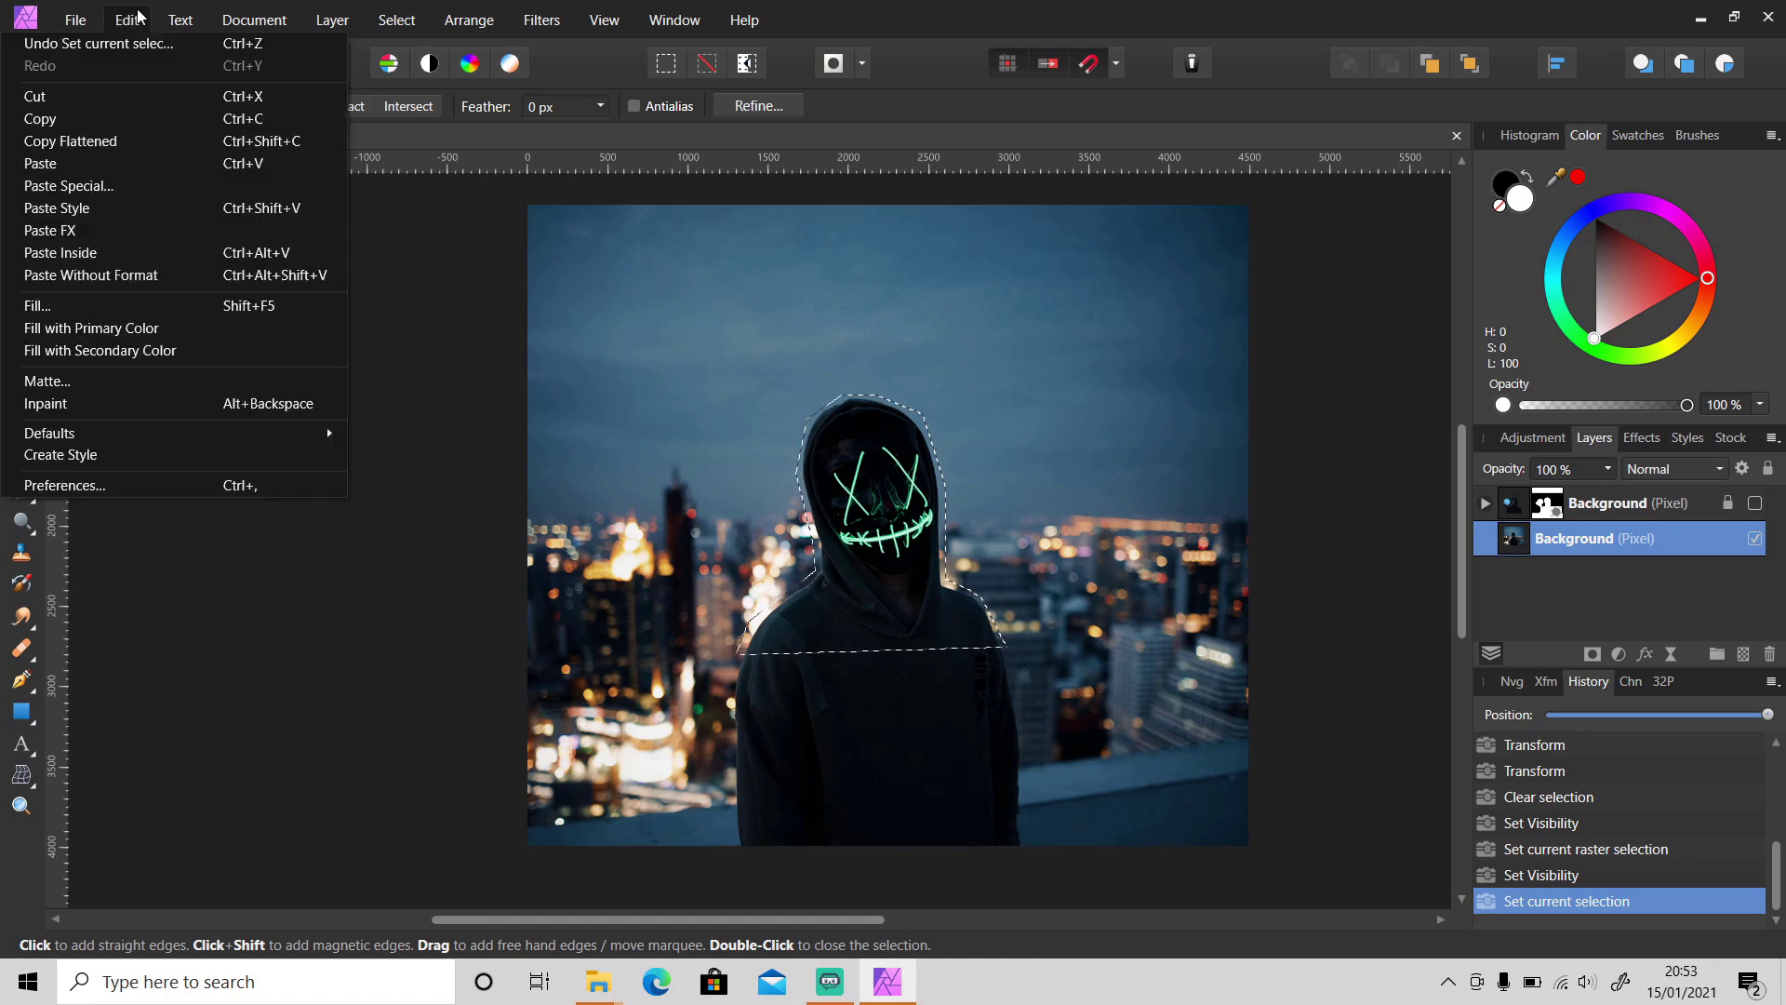
pyautogui.click(96, 406)
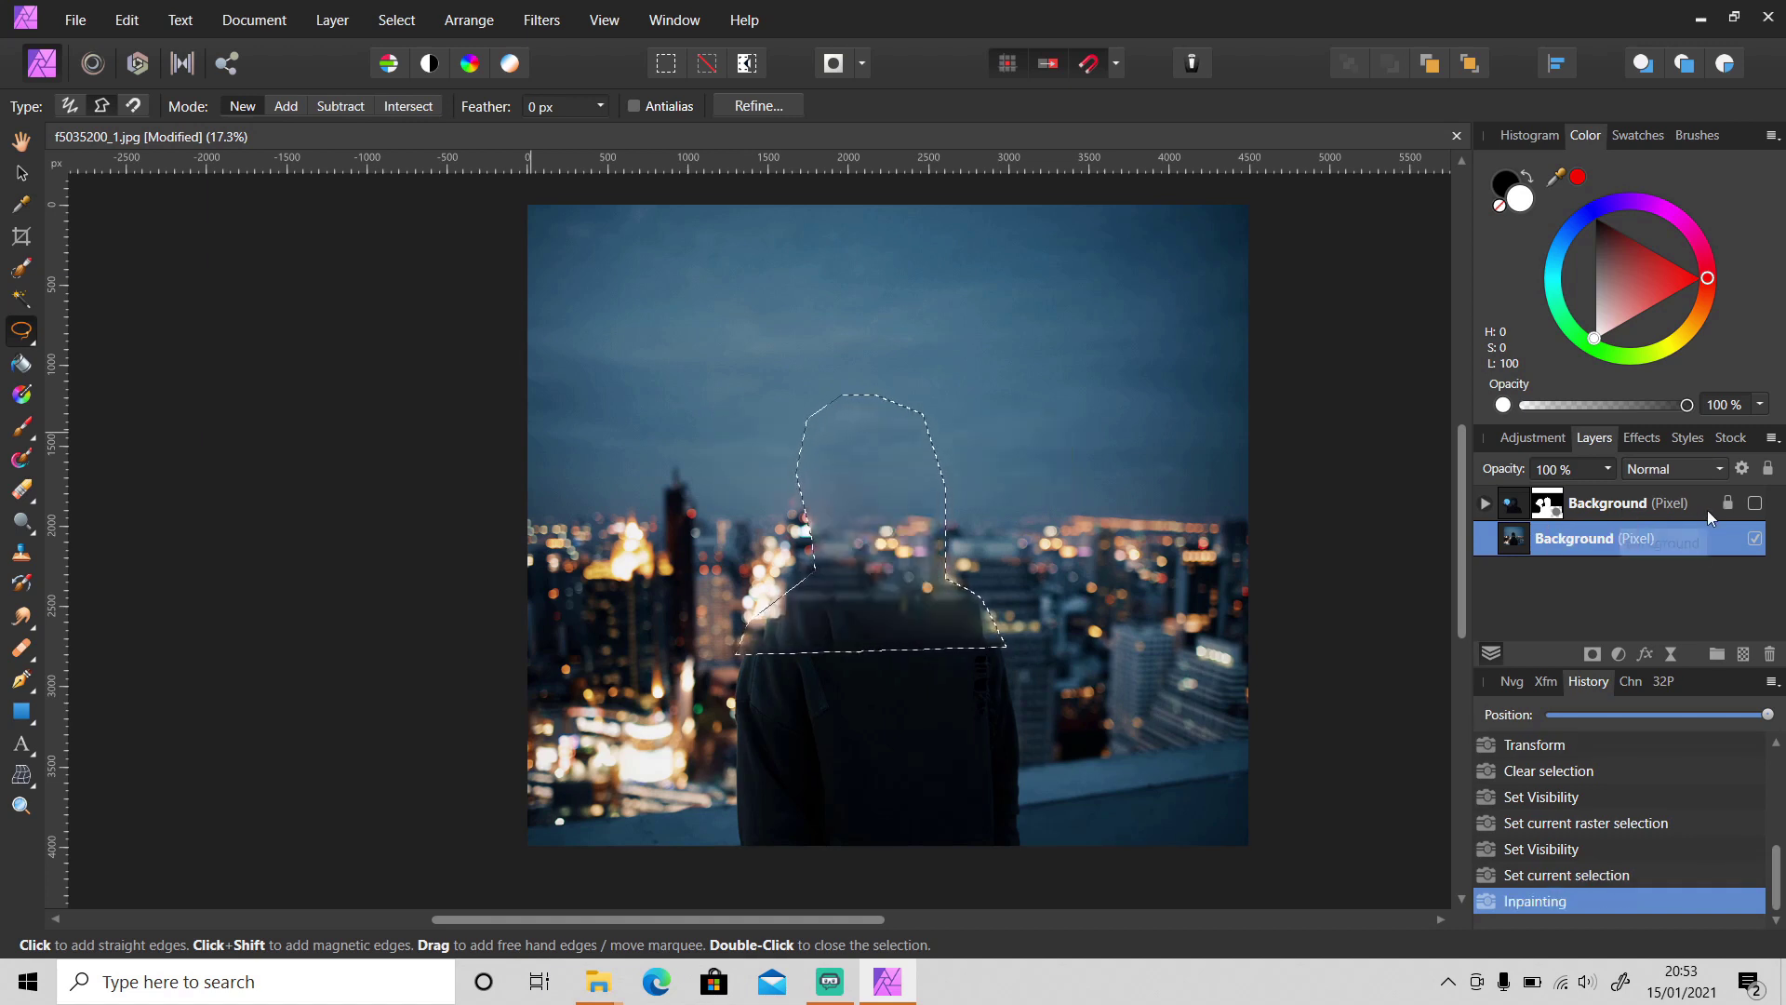
# Show the masked portrait layer over the inpainted skyline and clear the selection
pyautogui.click(1757, 504)
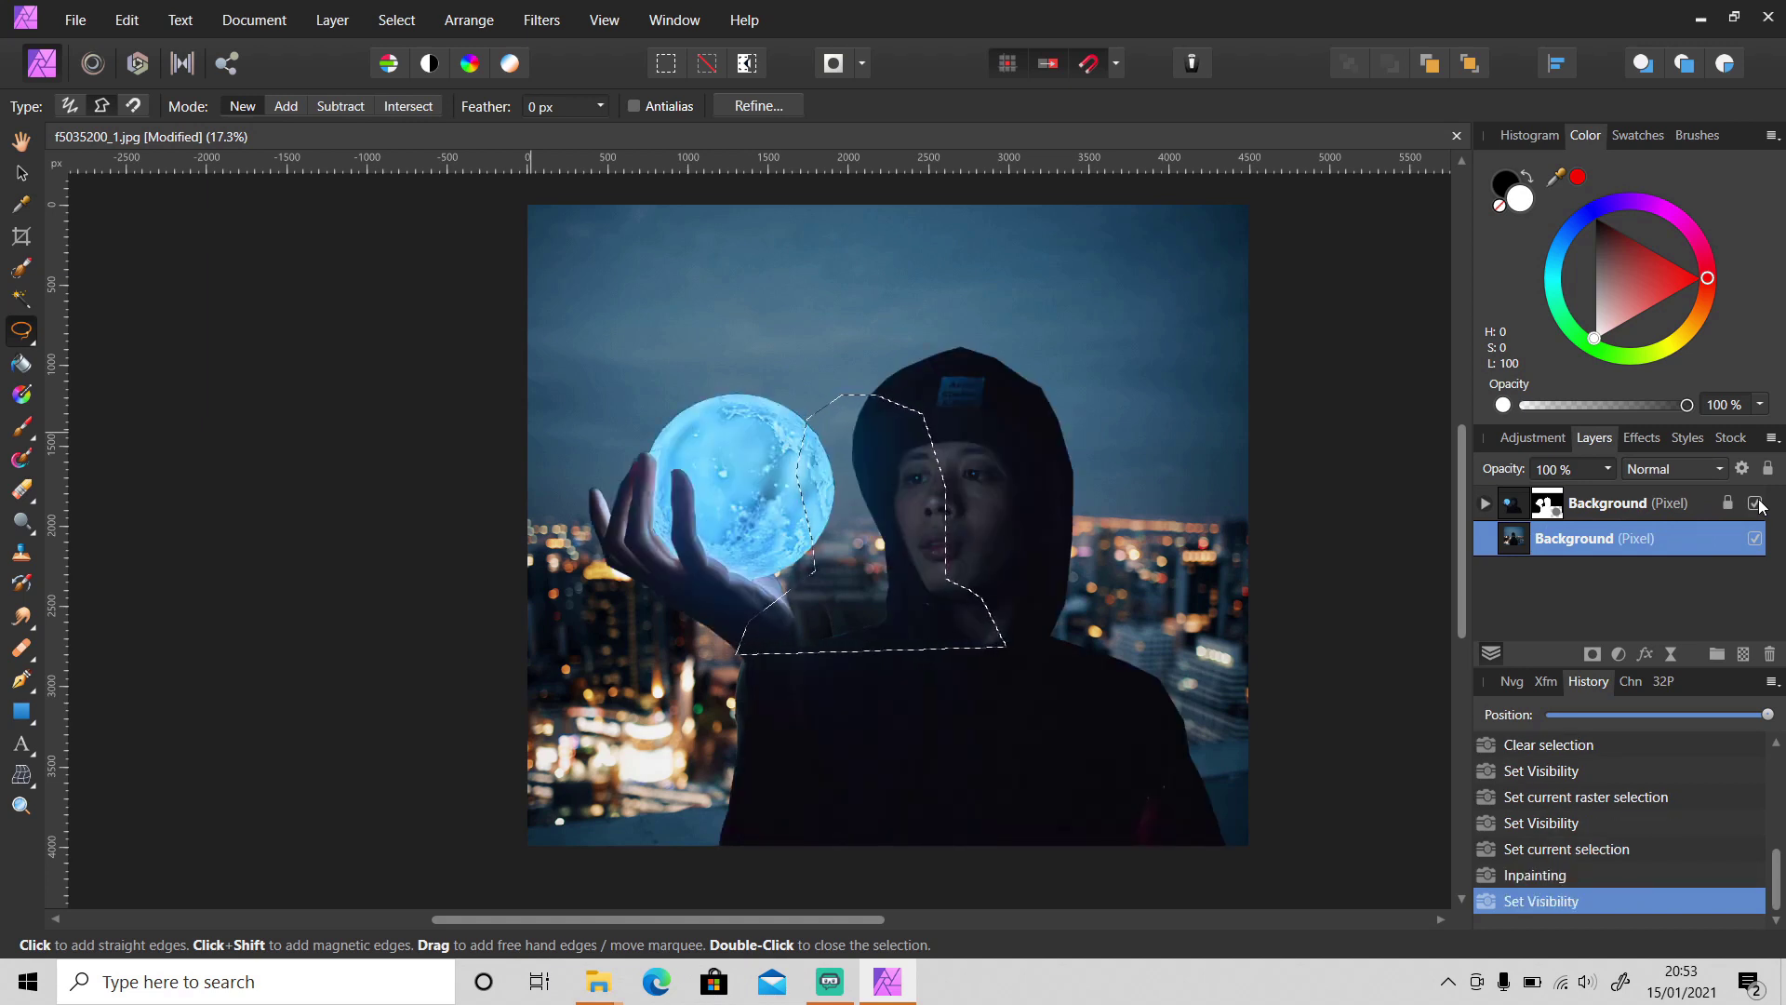
pyautogui.click(1757, 503)
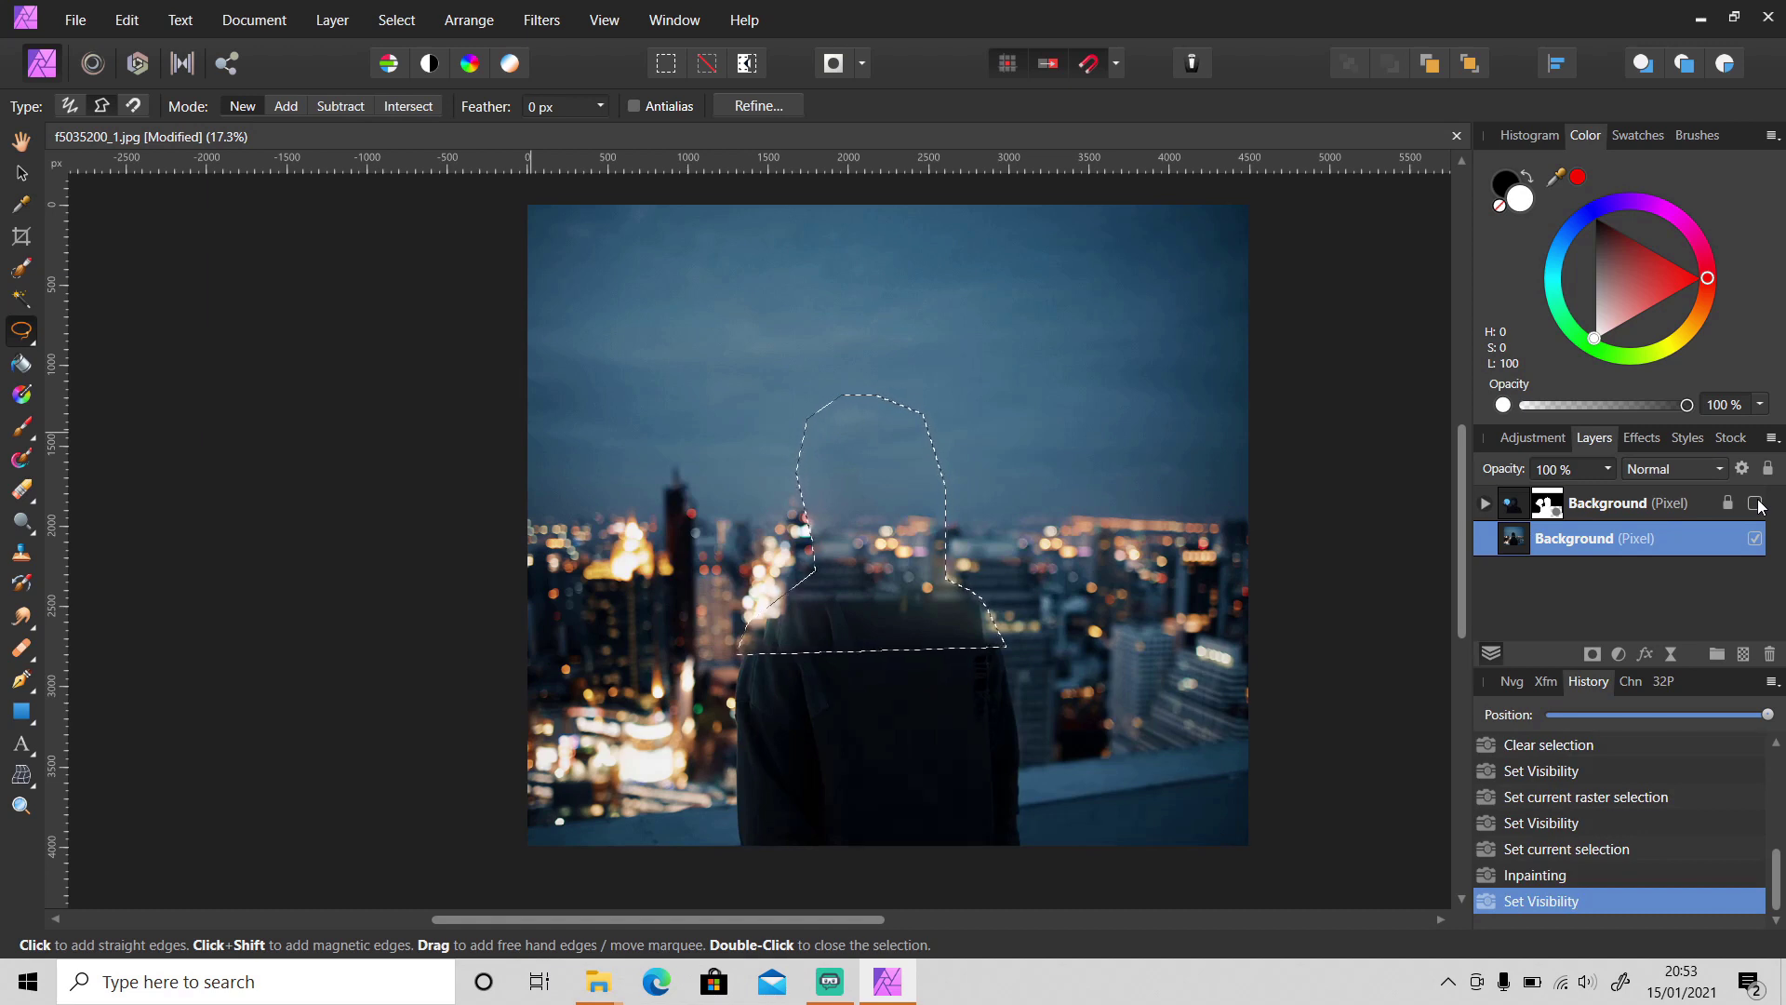
pyautogui.click(1757, 503)
pyautogui.hotkey('ctrl', 'd')
pyautogui.press('v')
pyautogui.click(1358, 469)
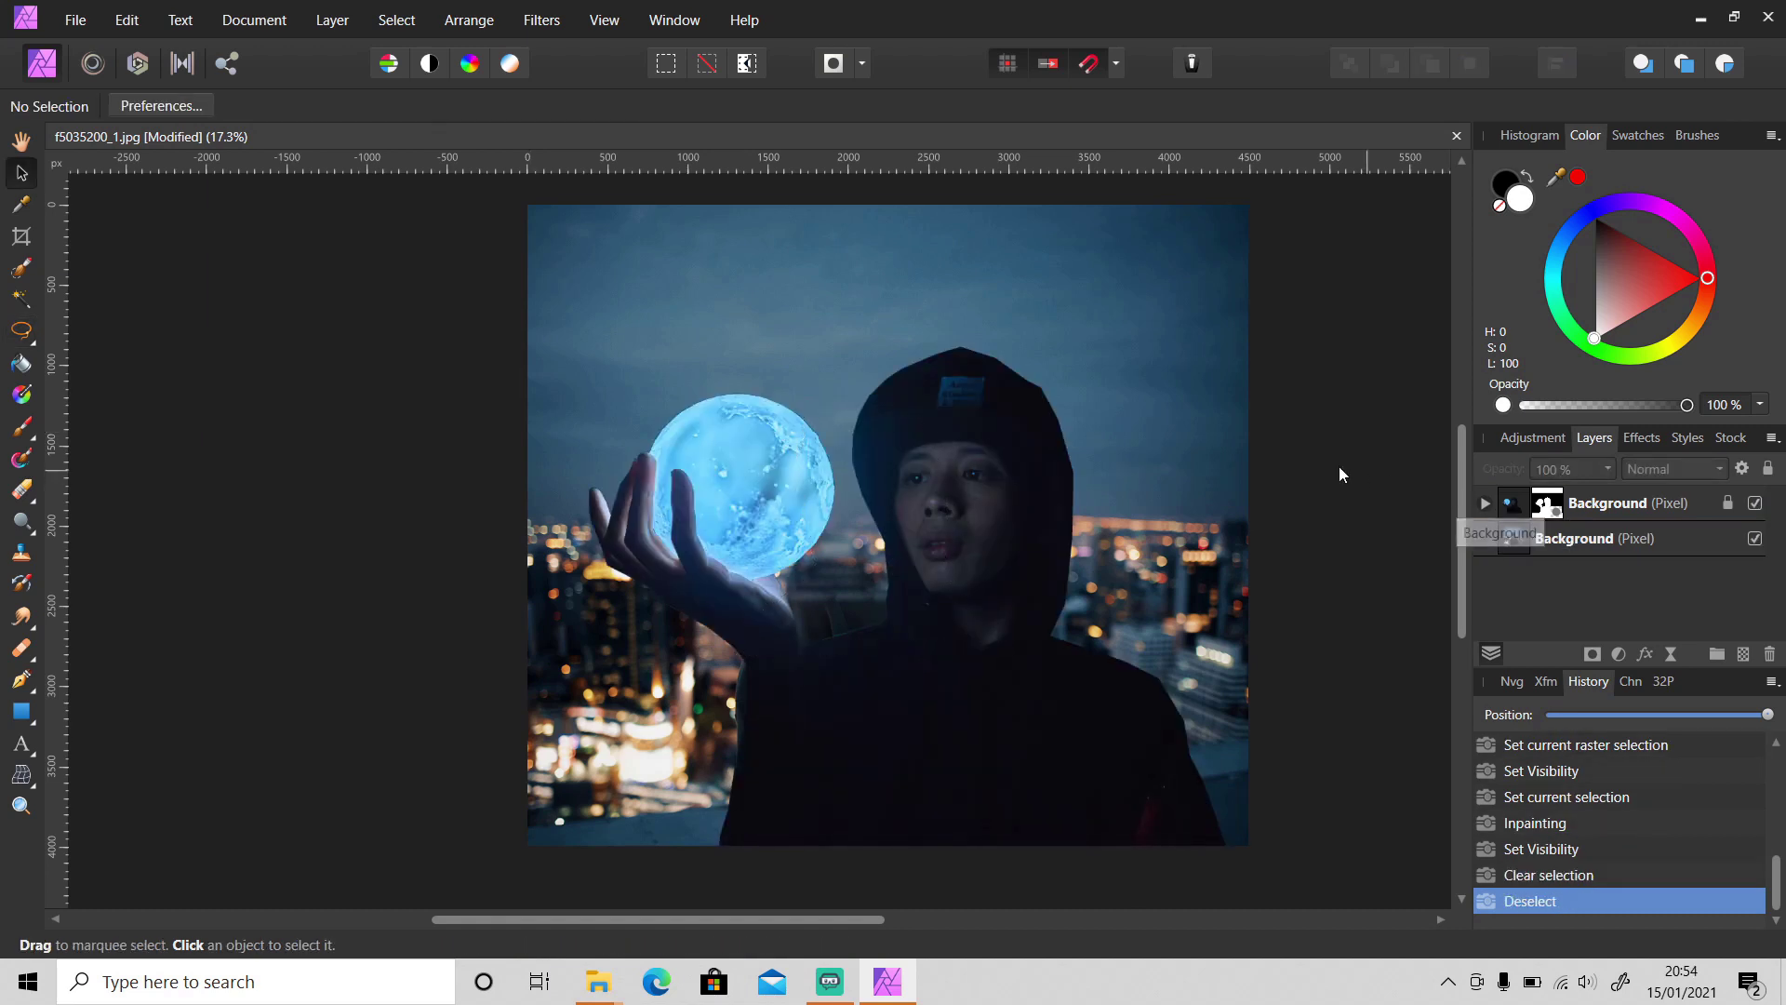
# Move the skyline layer slightly down behind the man, then deselect it
pyautogui.click(1169, 469)
pyautogui.moveTo(1135, 430); pyautogui.dragTo(1197, 547)
pyautogui.click(1388, 570)
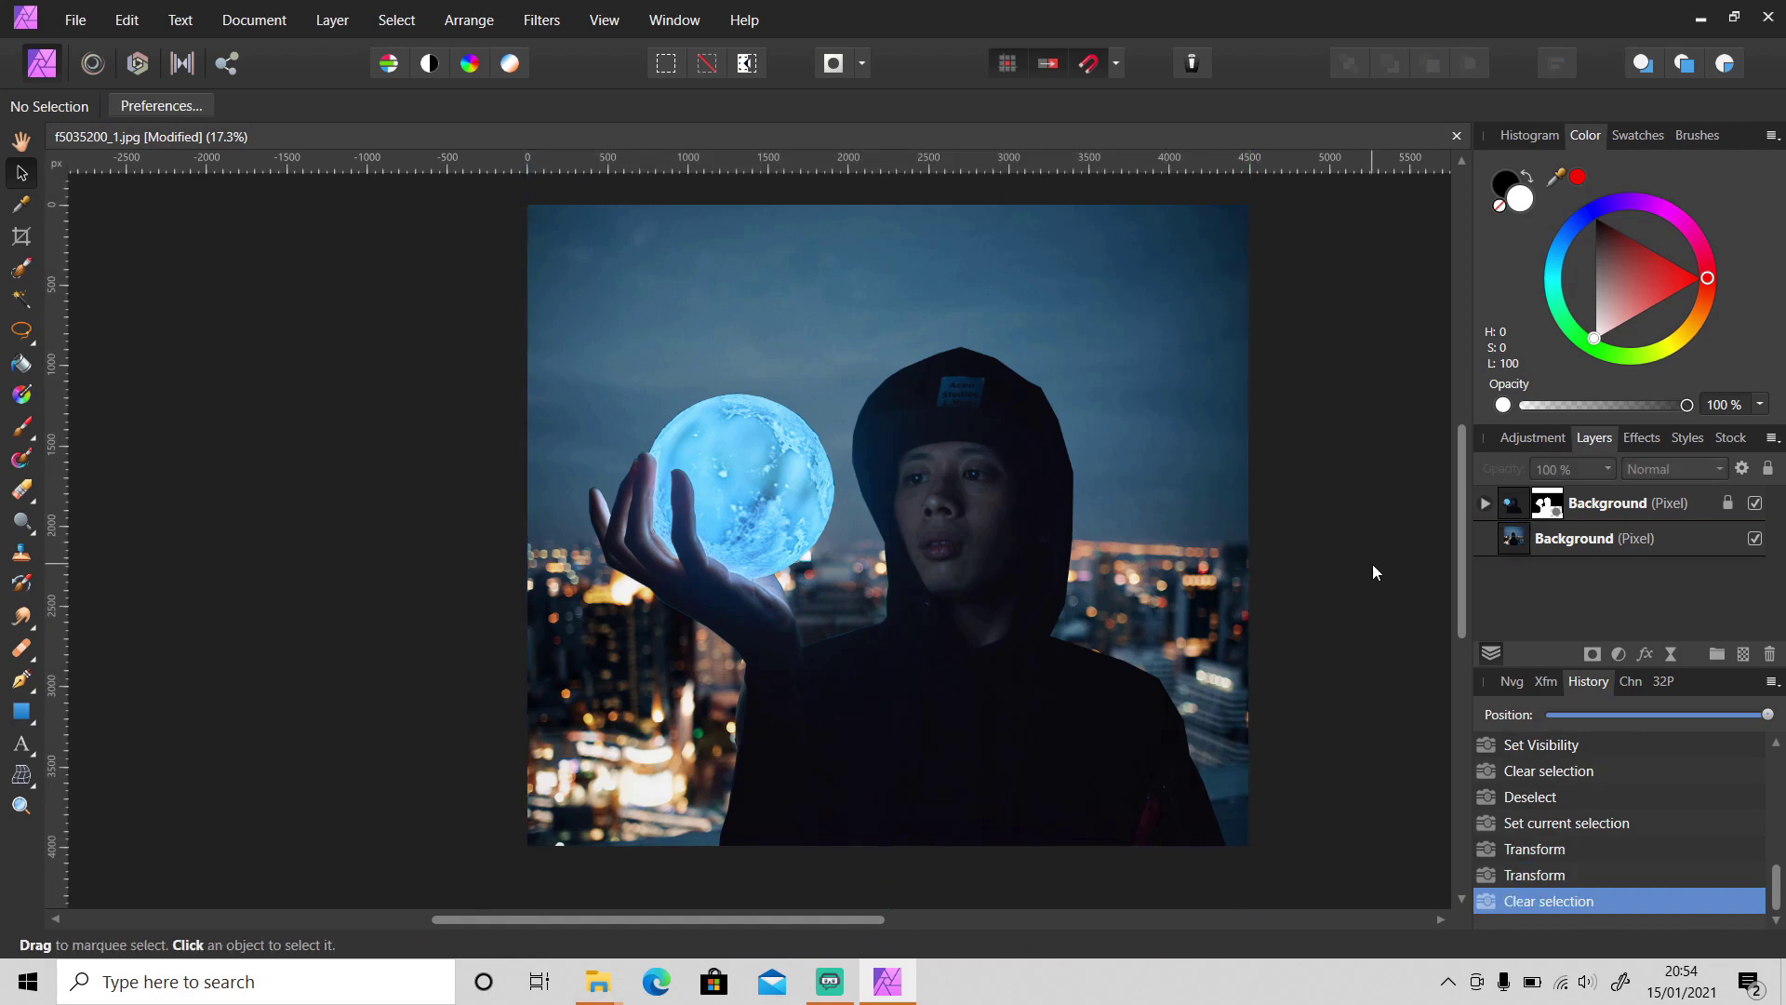
pyautogui.scroll(-2, 1371, 567)
pyautogui.scroll(2, 1370, 566)
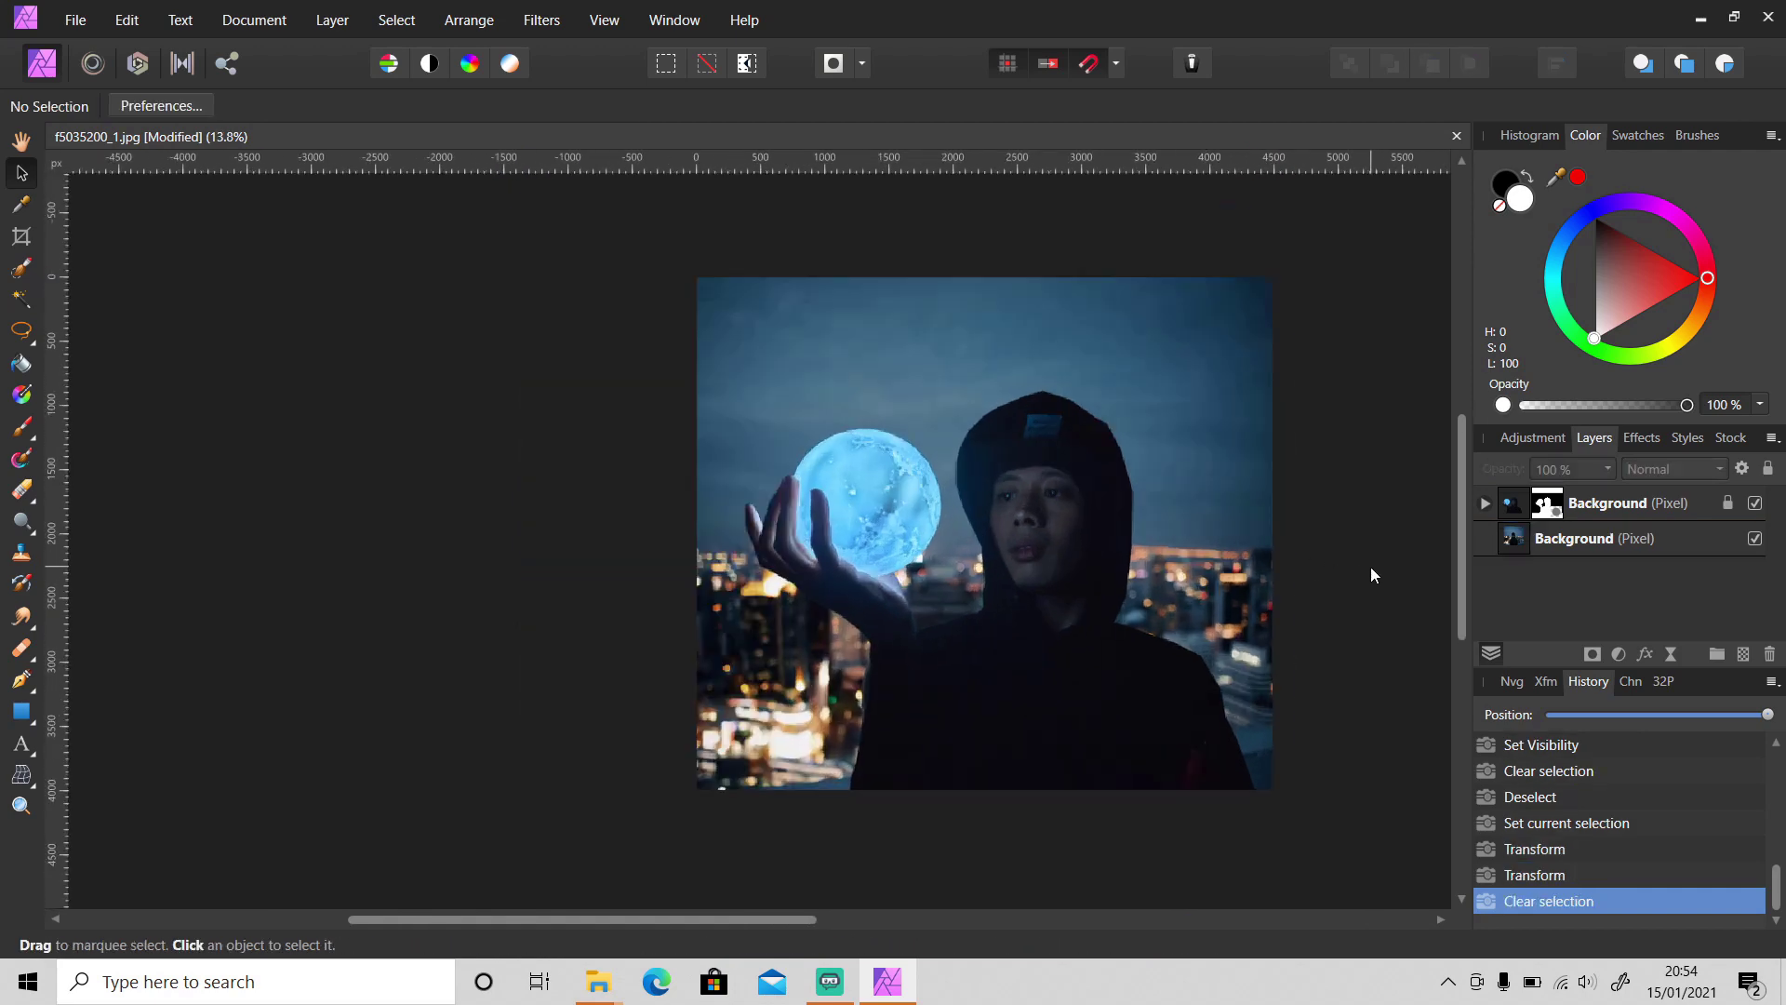
# Hide the portrait layer and draw a polygonal freehand selection around the leftover shoulders and upper back of the skyline figure
pyautogui.click(1755, 504)
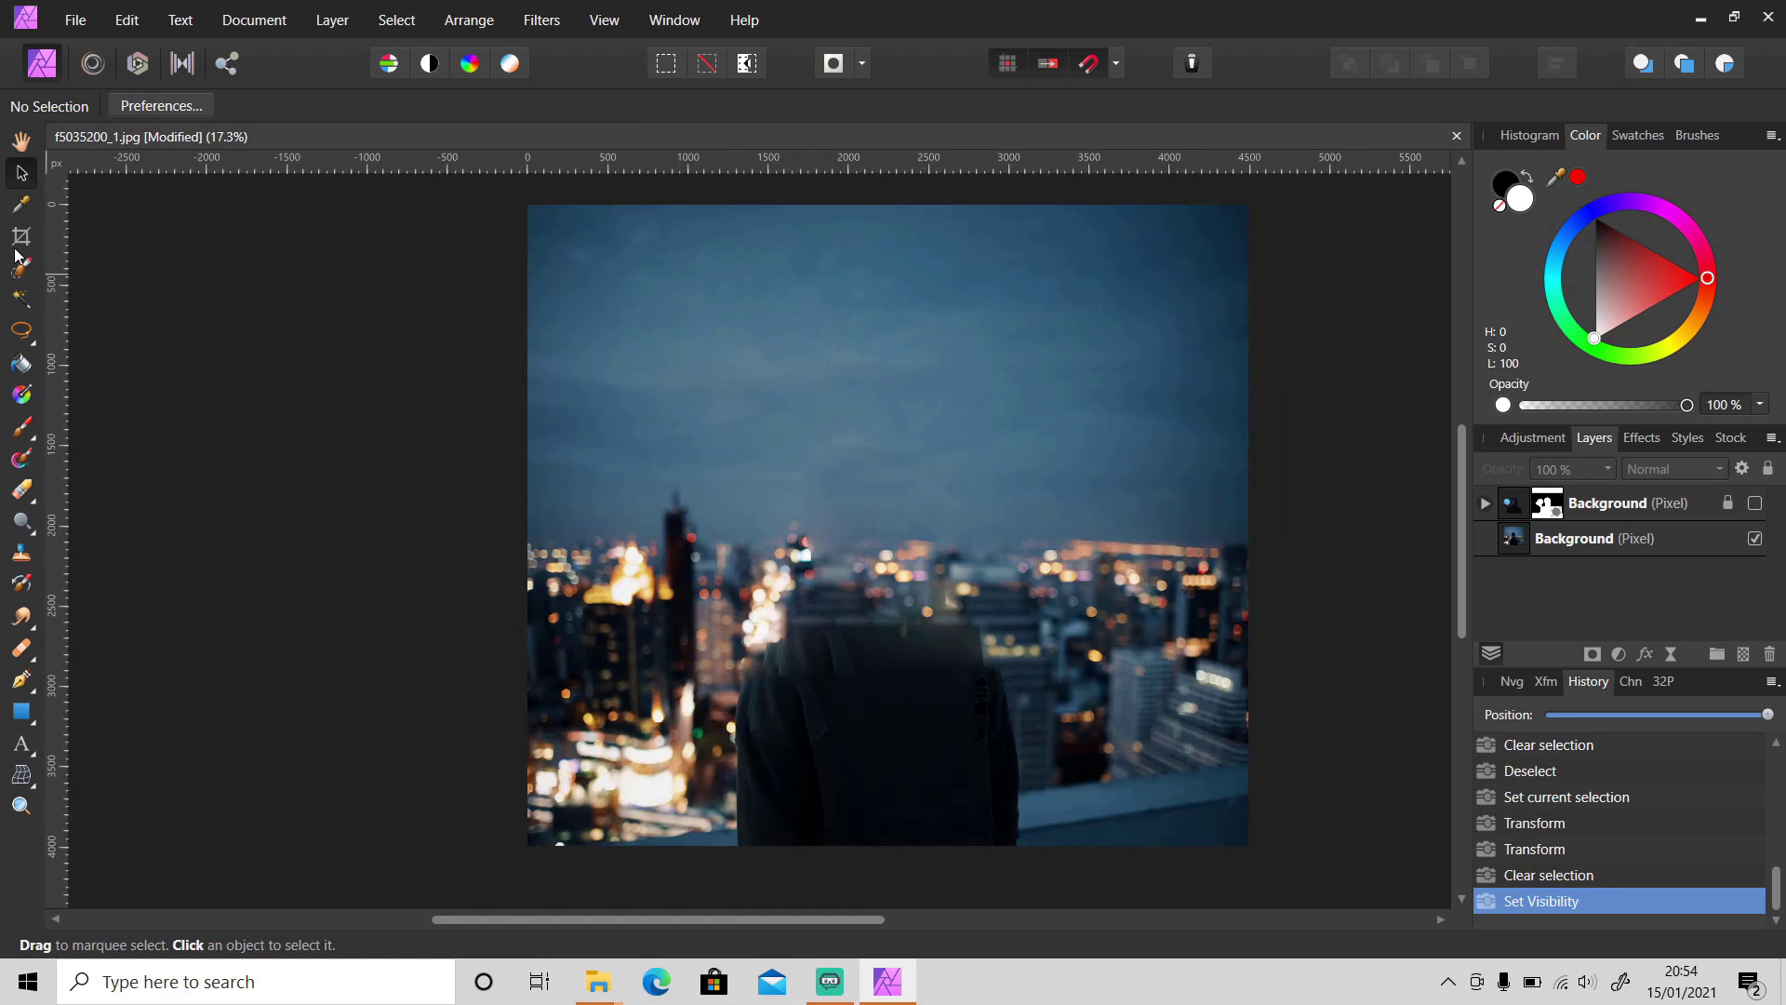
pyautogui.click(22, 330)
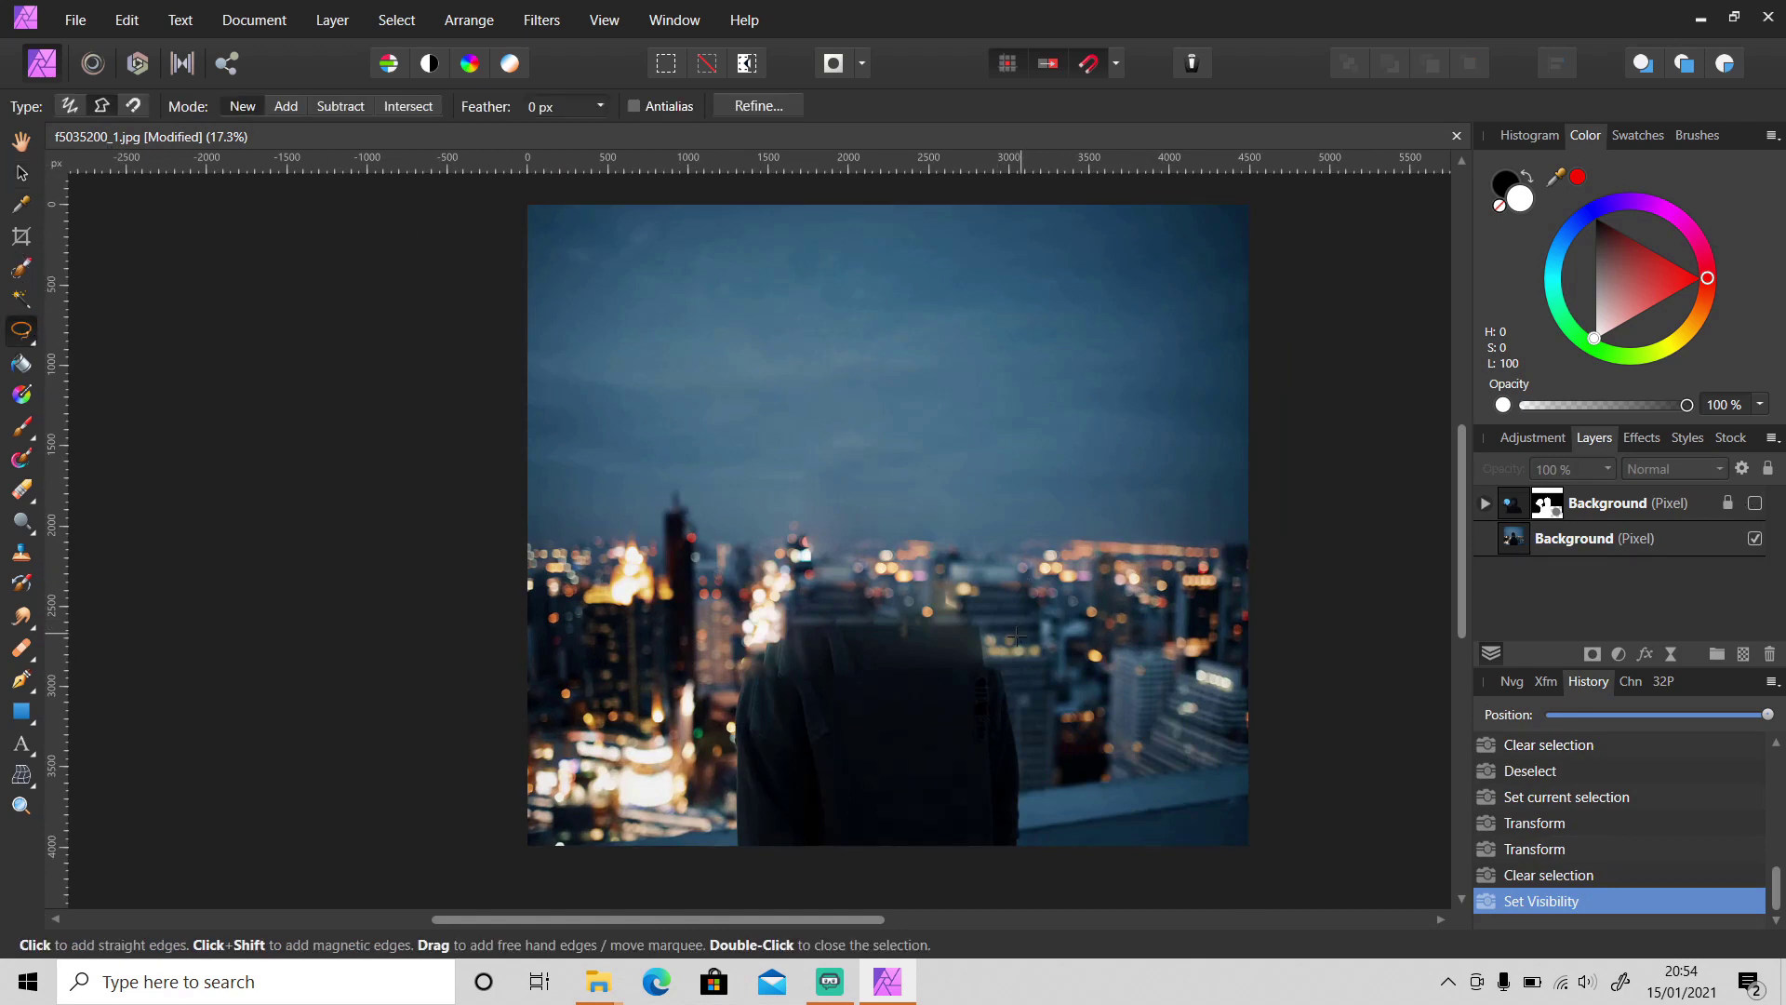
pyautogui.click(994, 658)
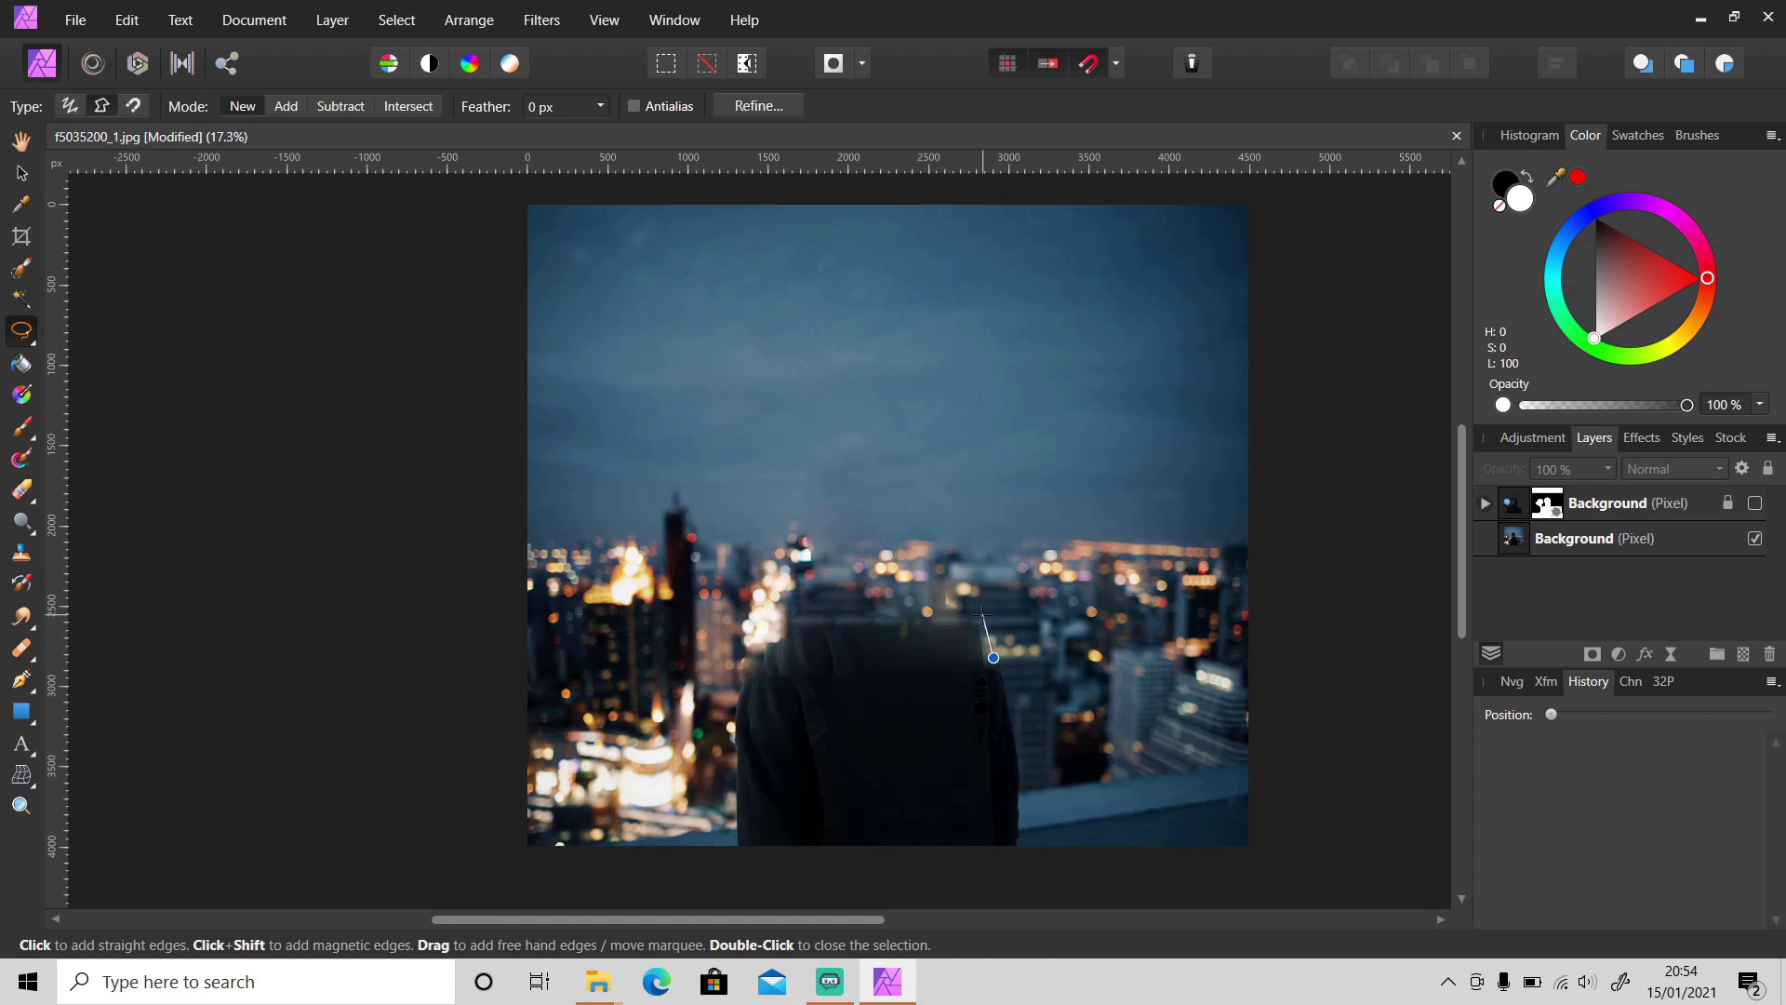
pyautogui.click(983, 614)
pyautogui.click(770, 619)
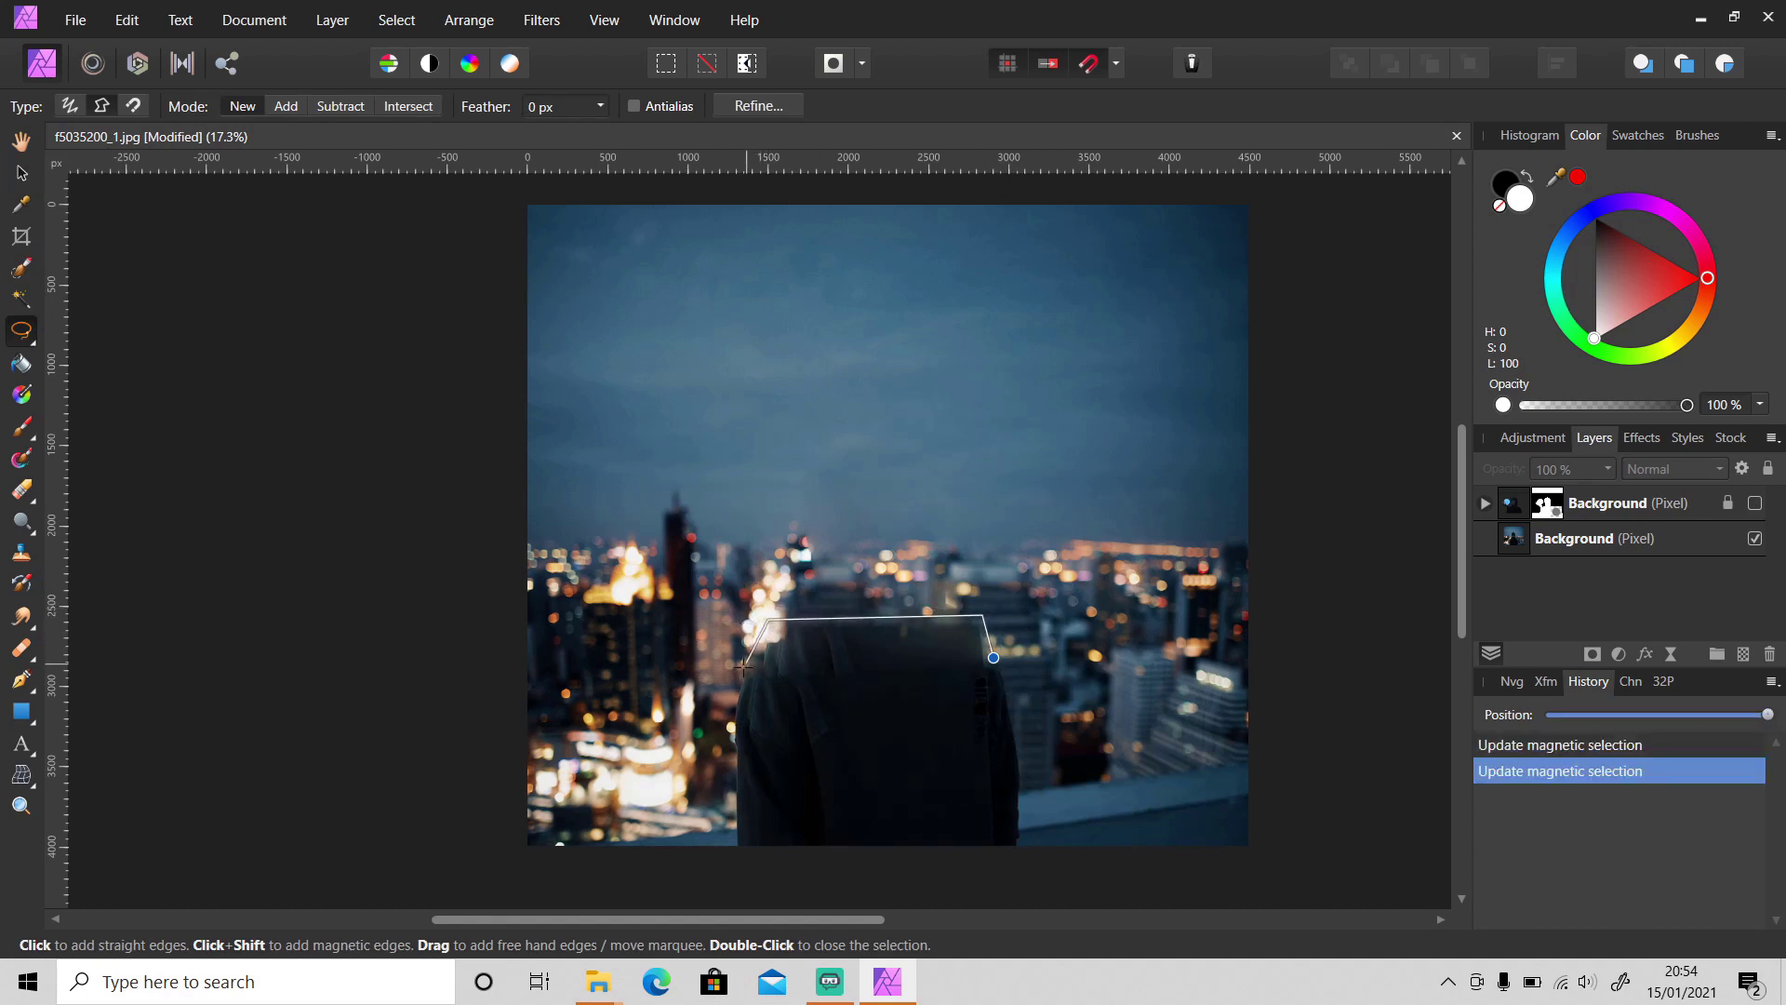
pyautogui.click(738, 674)
pyautogui.click(729, 707)
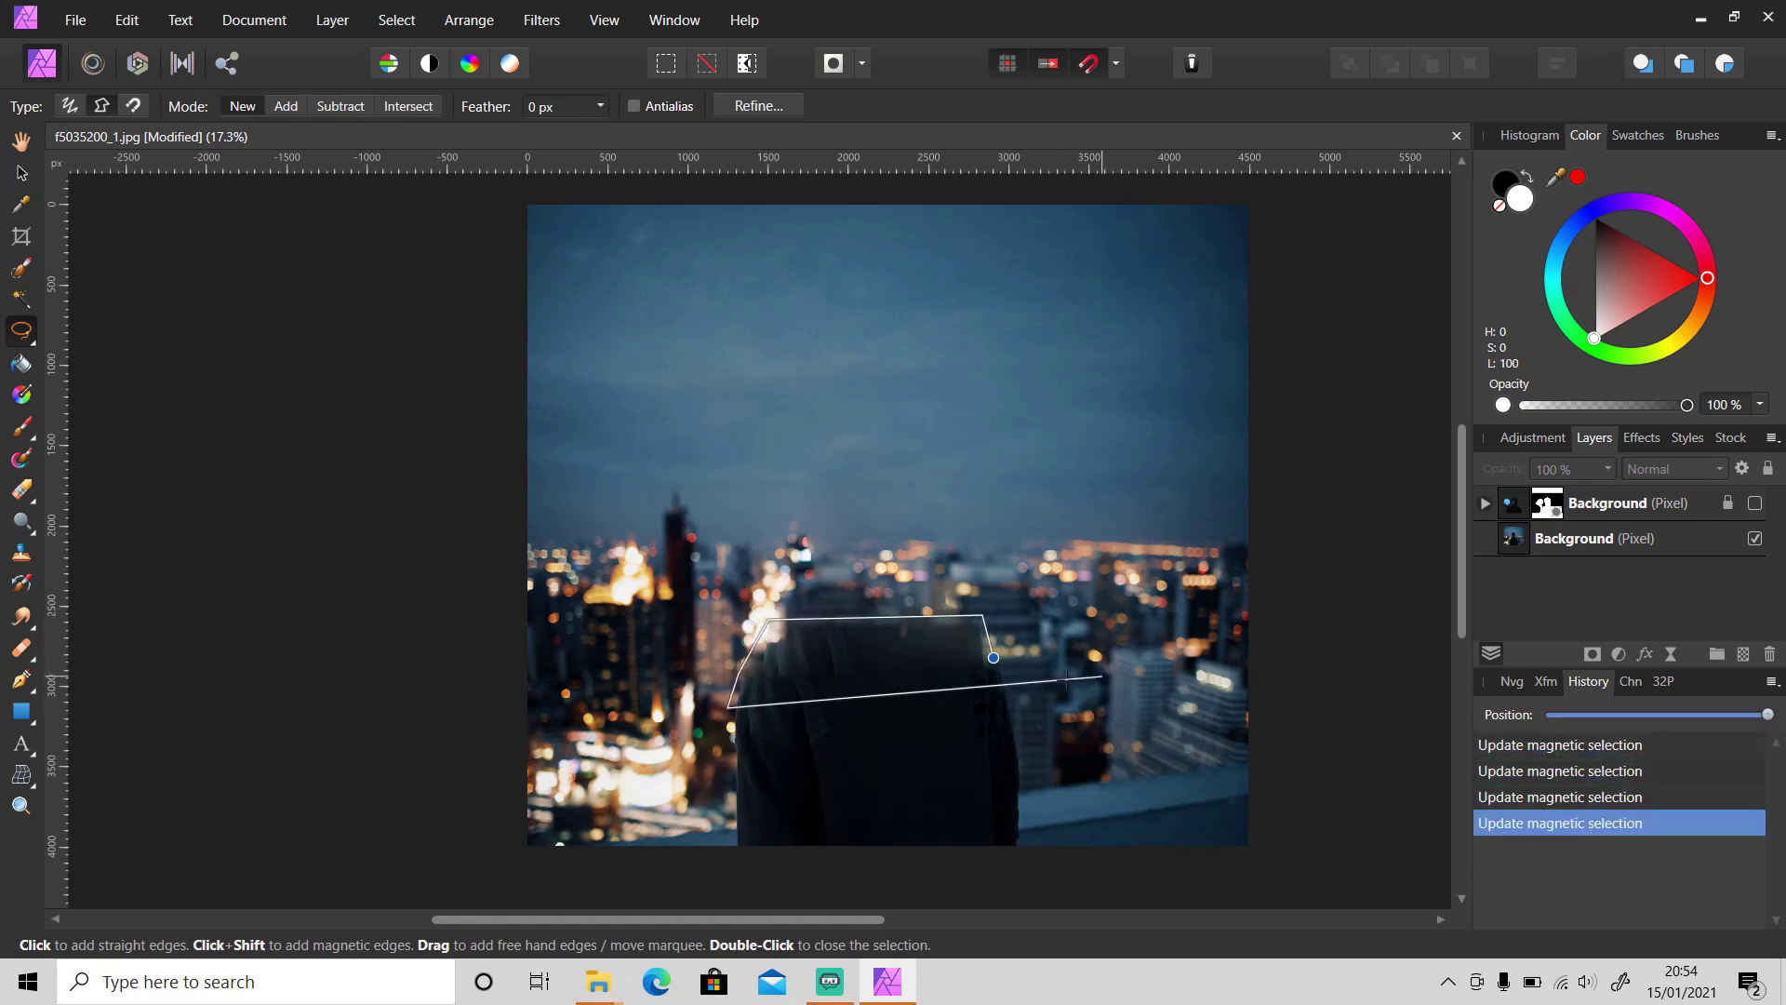
pyautogui.click(1015, 694)
pyautogui.click(993, 657)
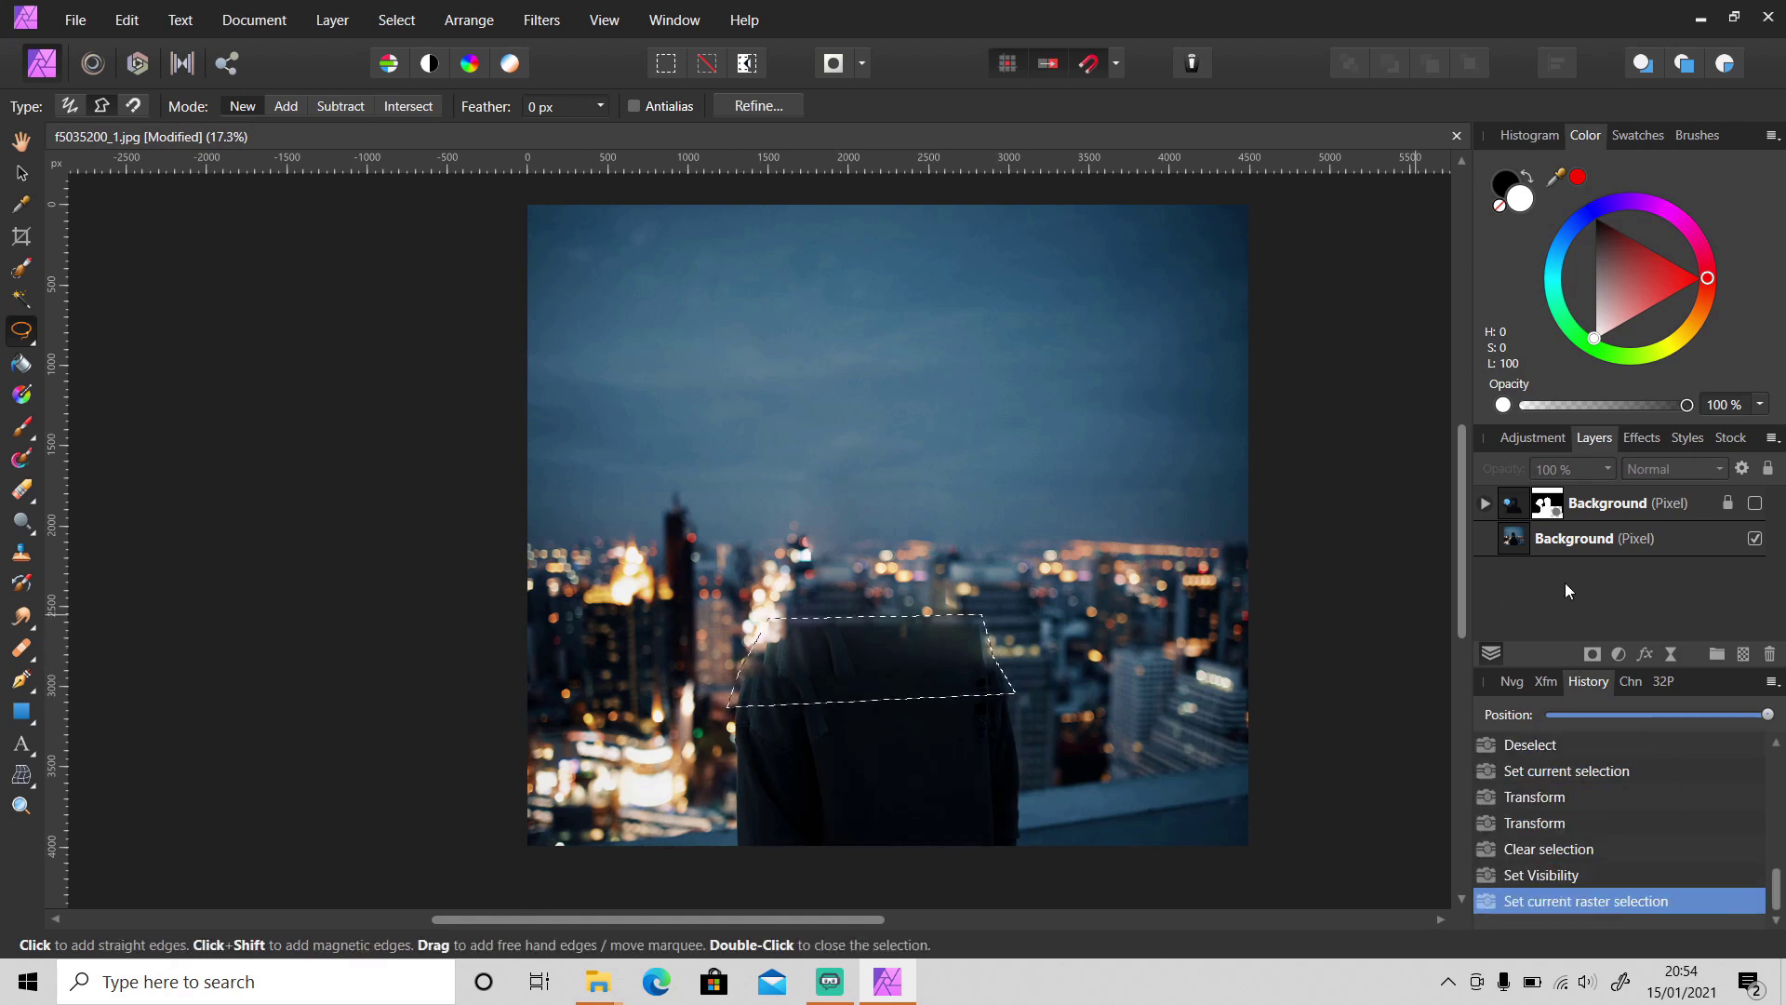
# Inpaint the selected shoulder area on the skyline layer, then show the portrait layer and deselect
pyautogui.click(1583, 536)
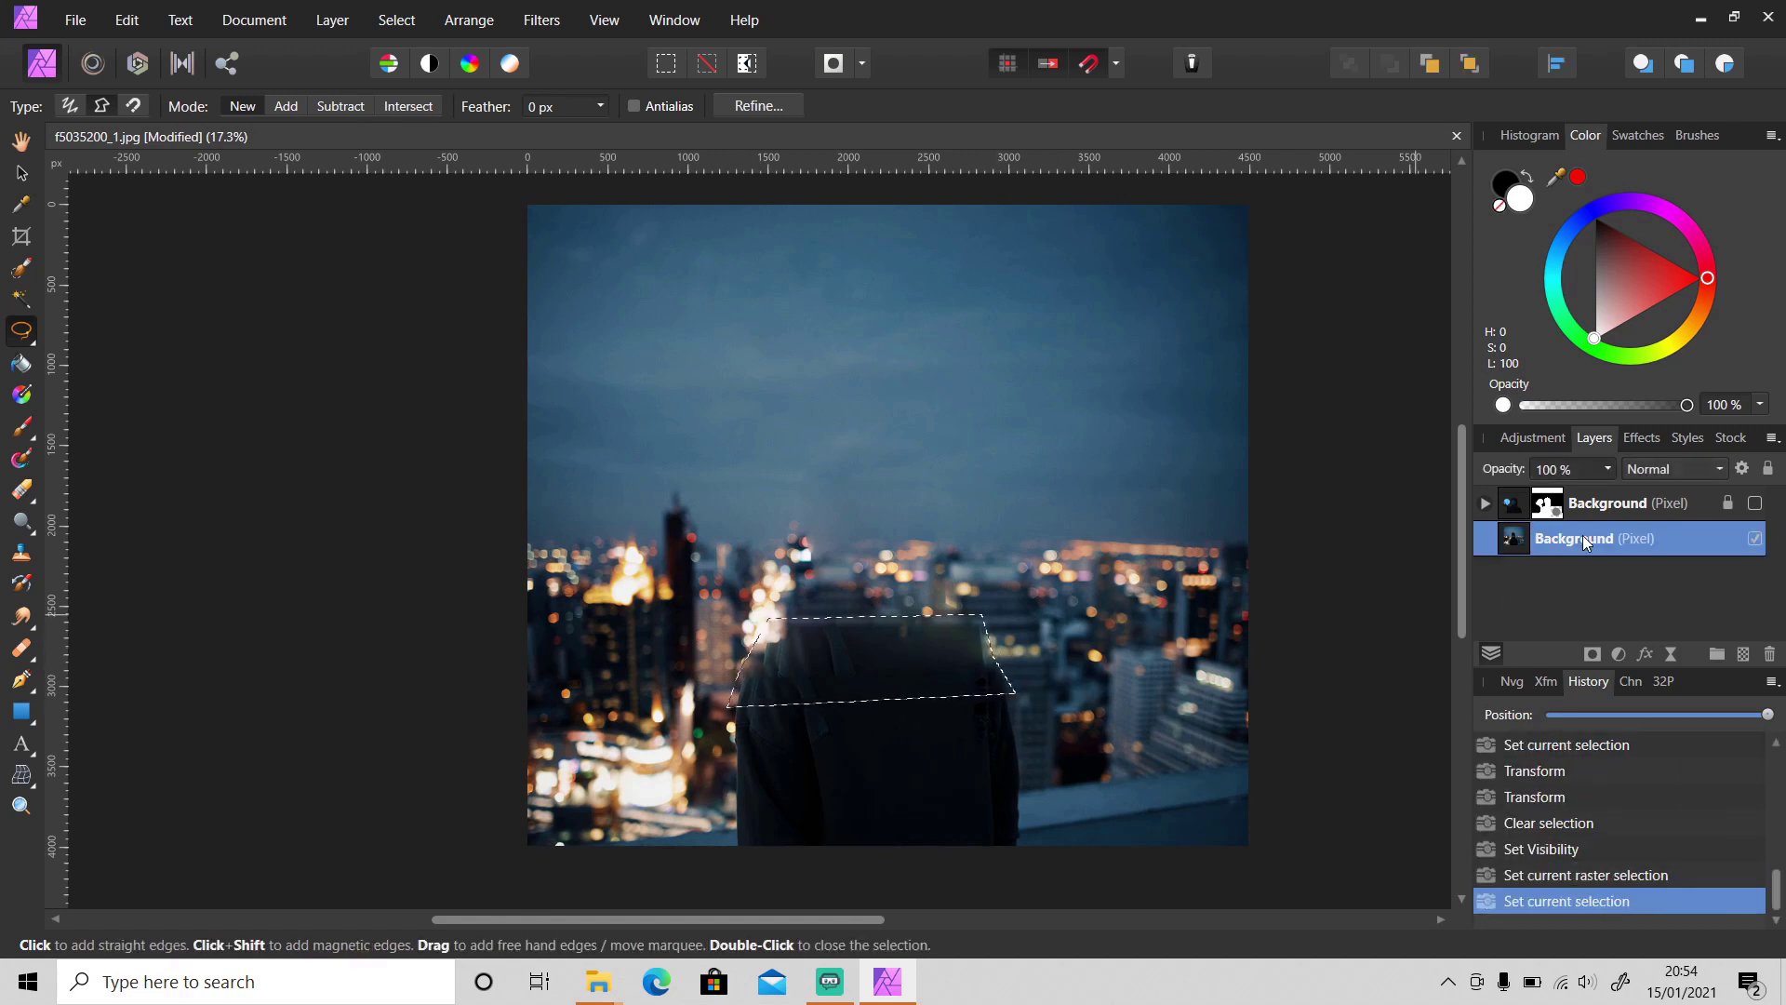
pyautogui.click(132, 22)
pyautogui.click(115, 400)
pyautogui.click(1754, 505)
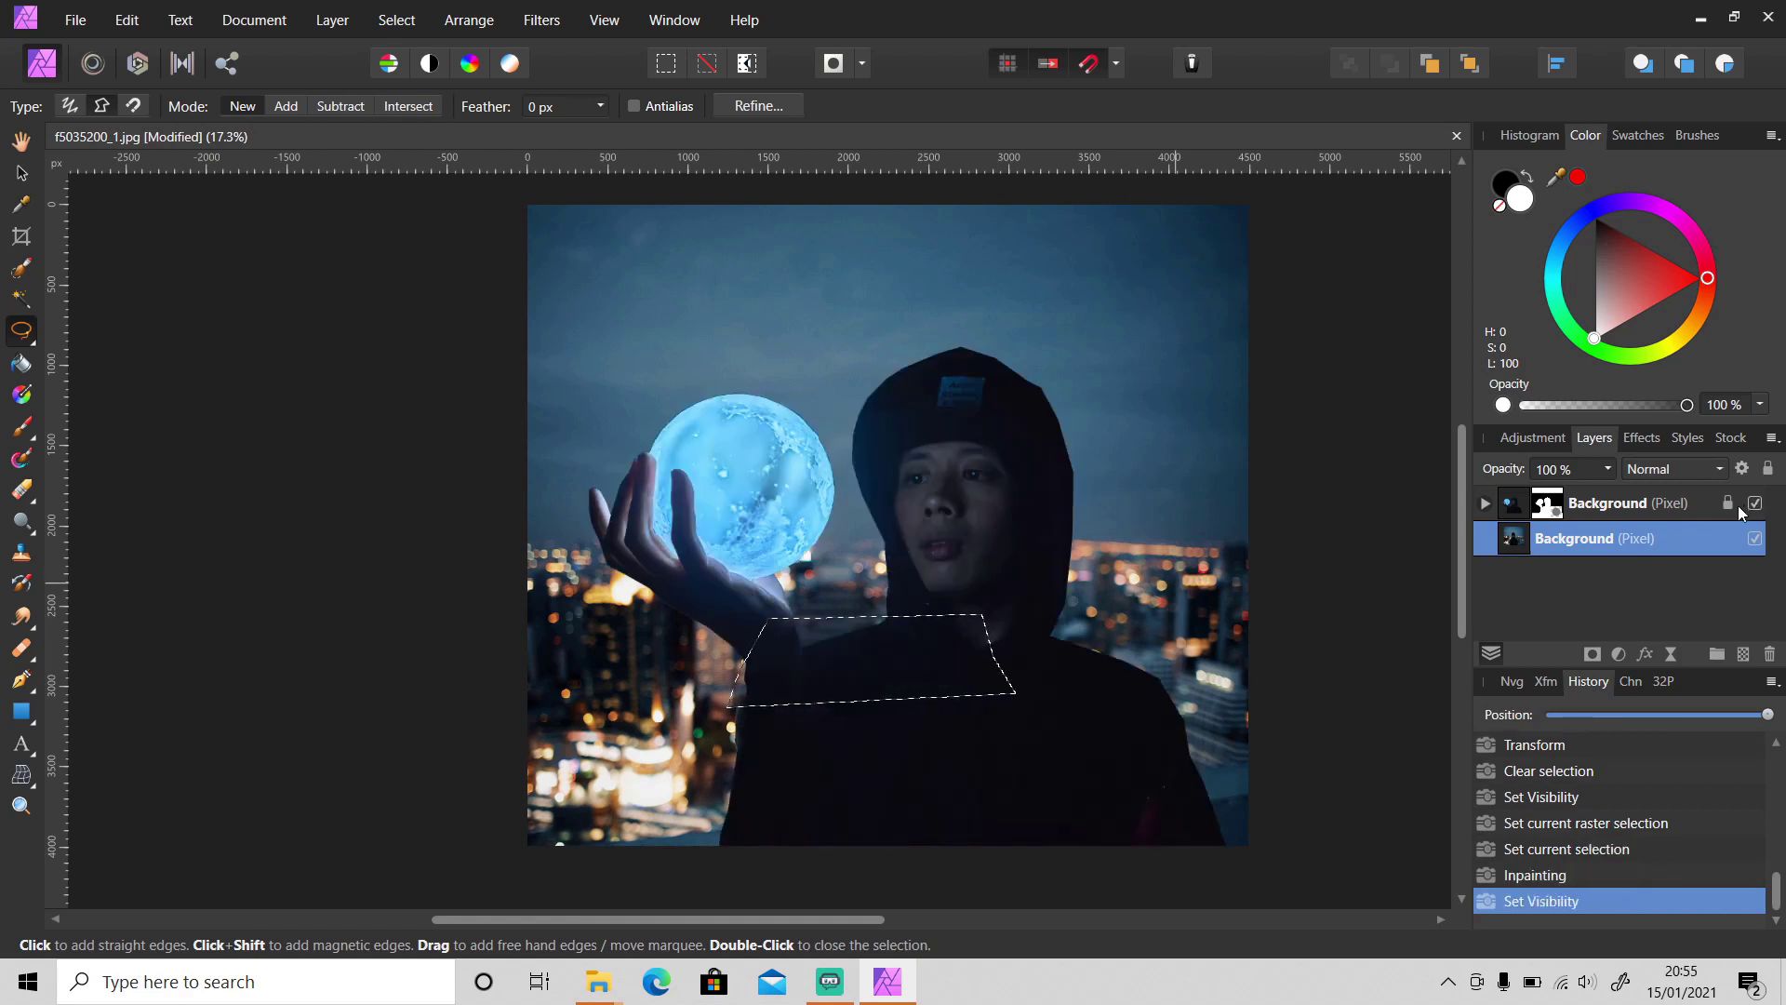
pyautogui.hotkey('ctrl', 'd')
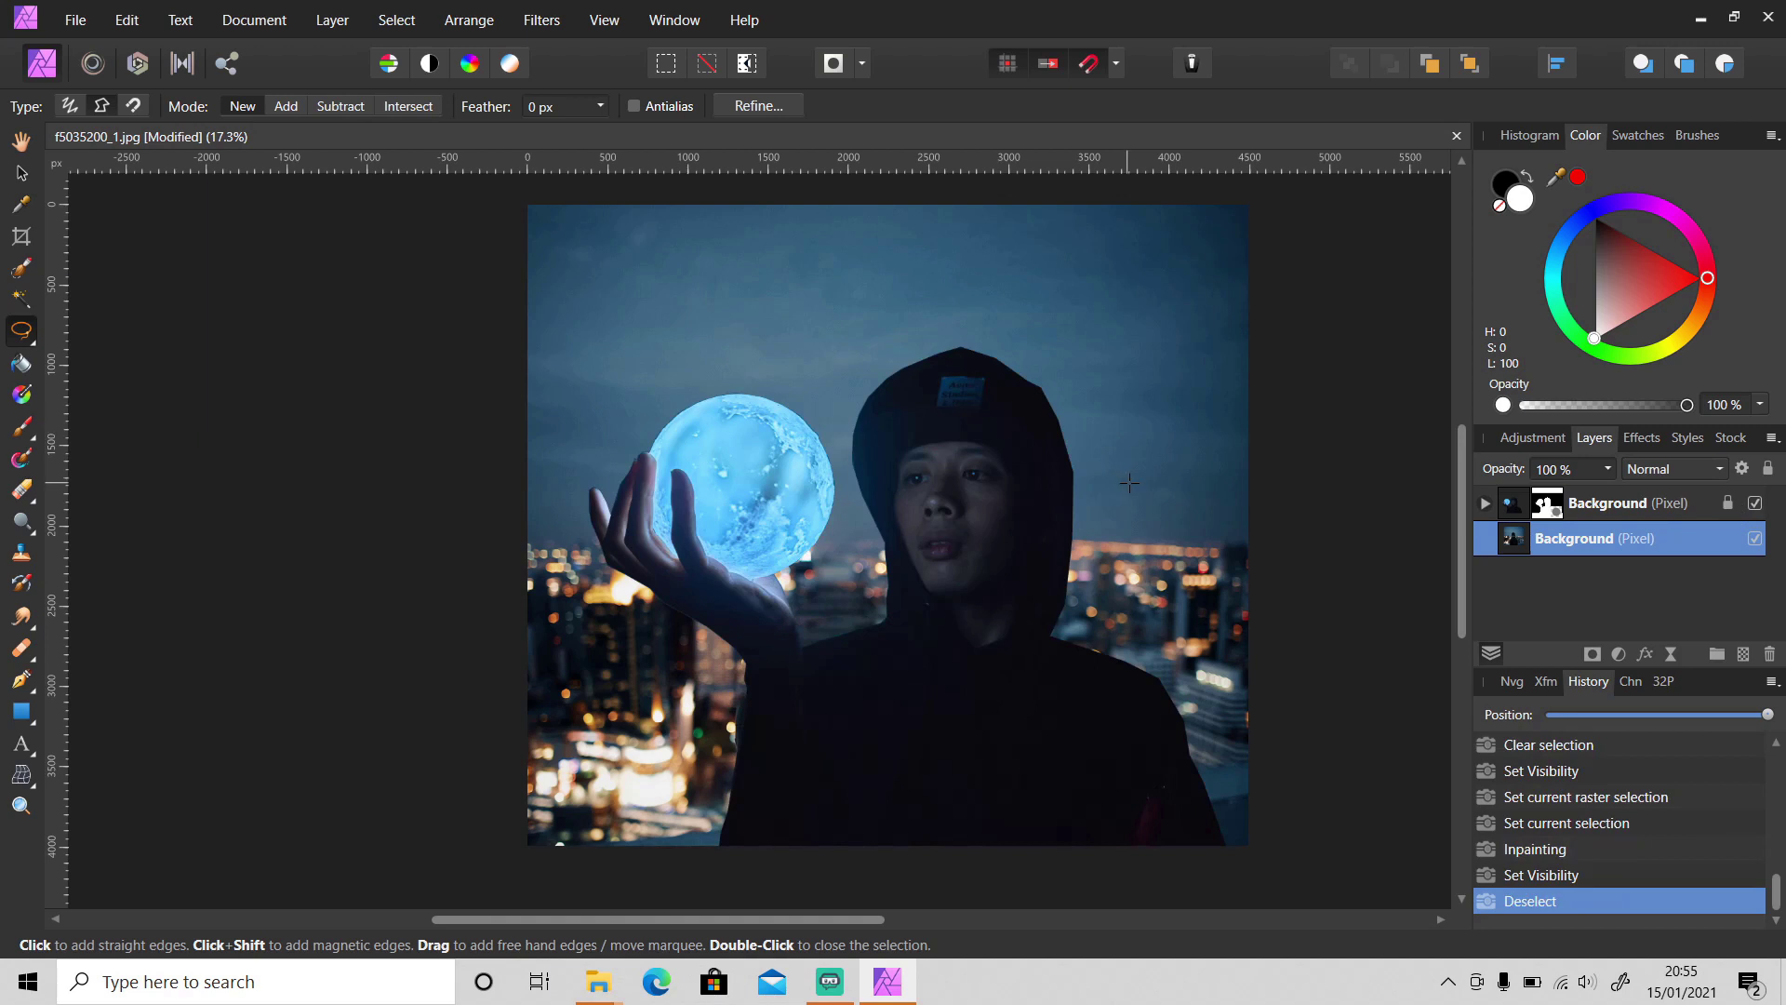
# Nudge the skyline layer slightly up behind the man and deselect it
pyautogui.press('v')
pyautogui.moveTo(1158, 485); pyautogui.dragTo(1156, 467)
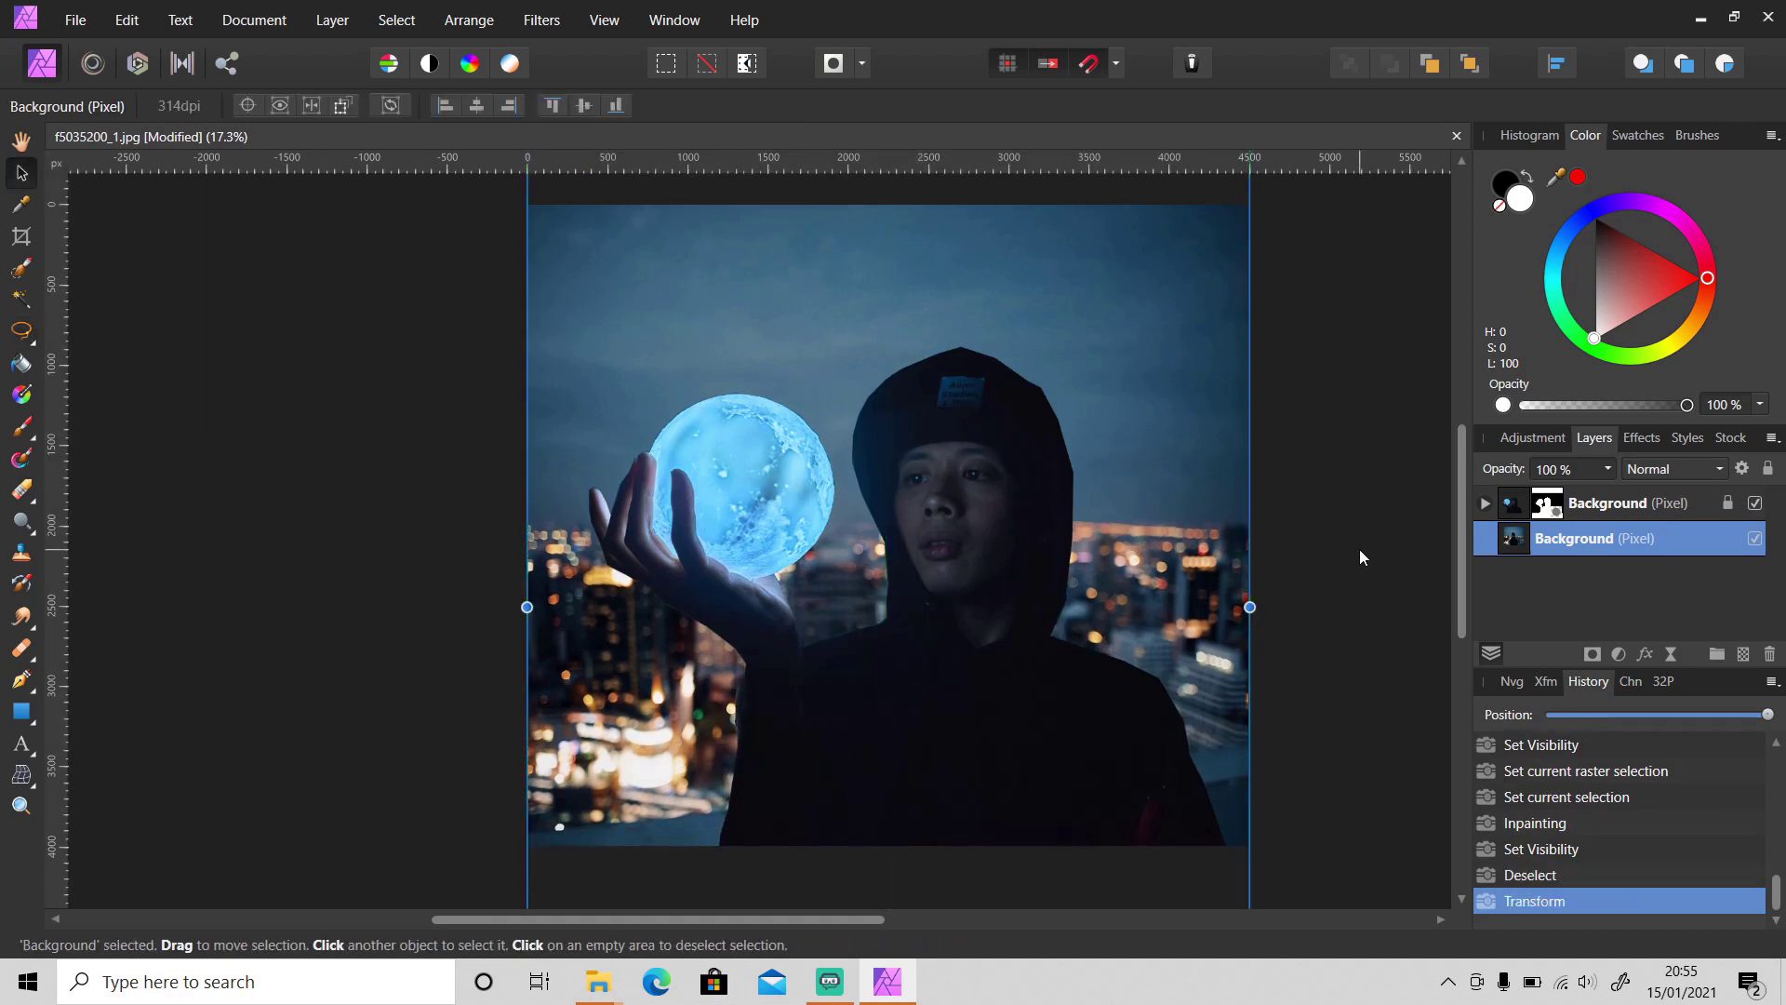
pyautogui.click(1431, 554)
# Add a Curves adjustment directly above the skyline layer and lower the white end point of the master curve
pyautogui.click(1622, 553)
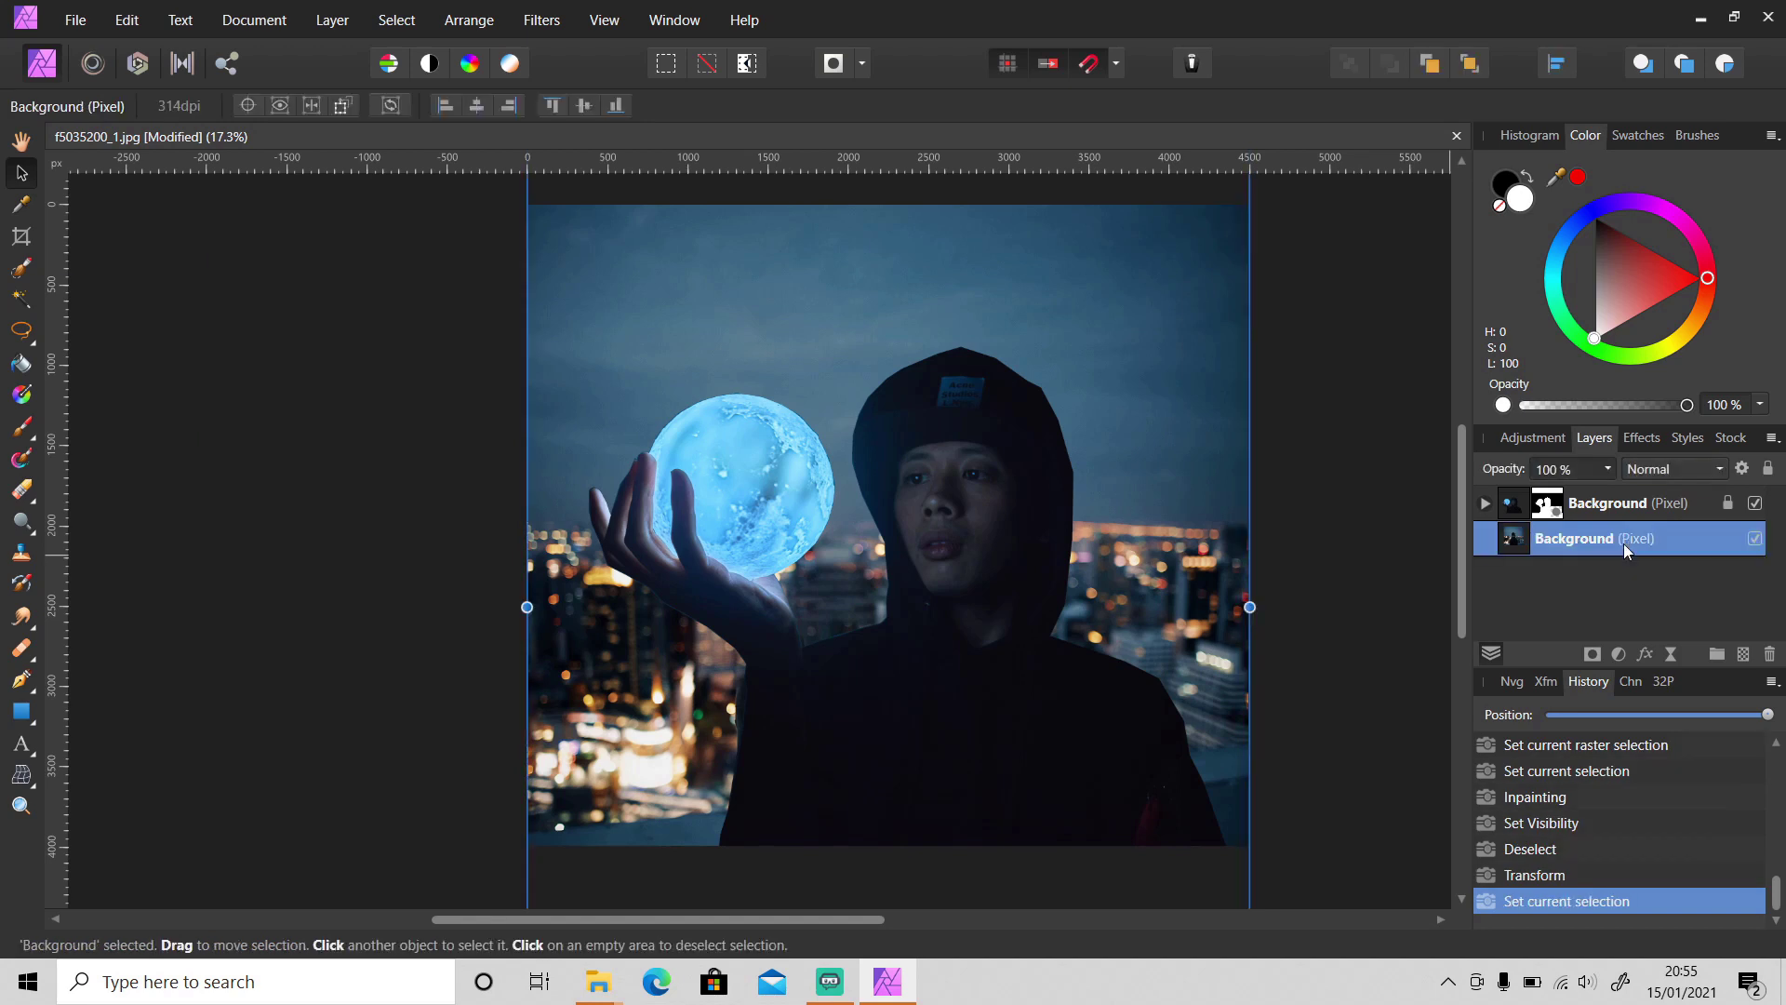
pyautogui.click(1620, 652)
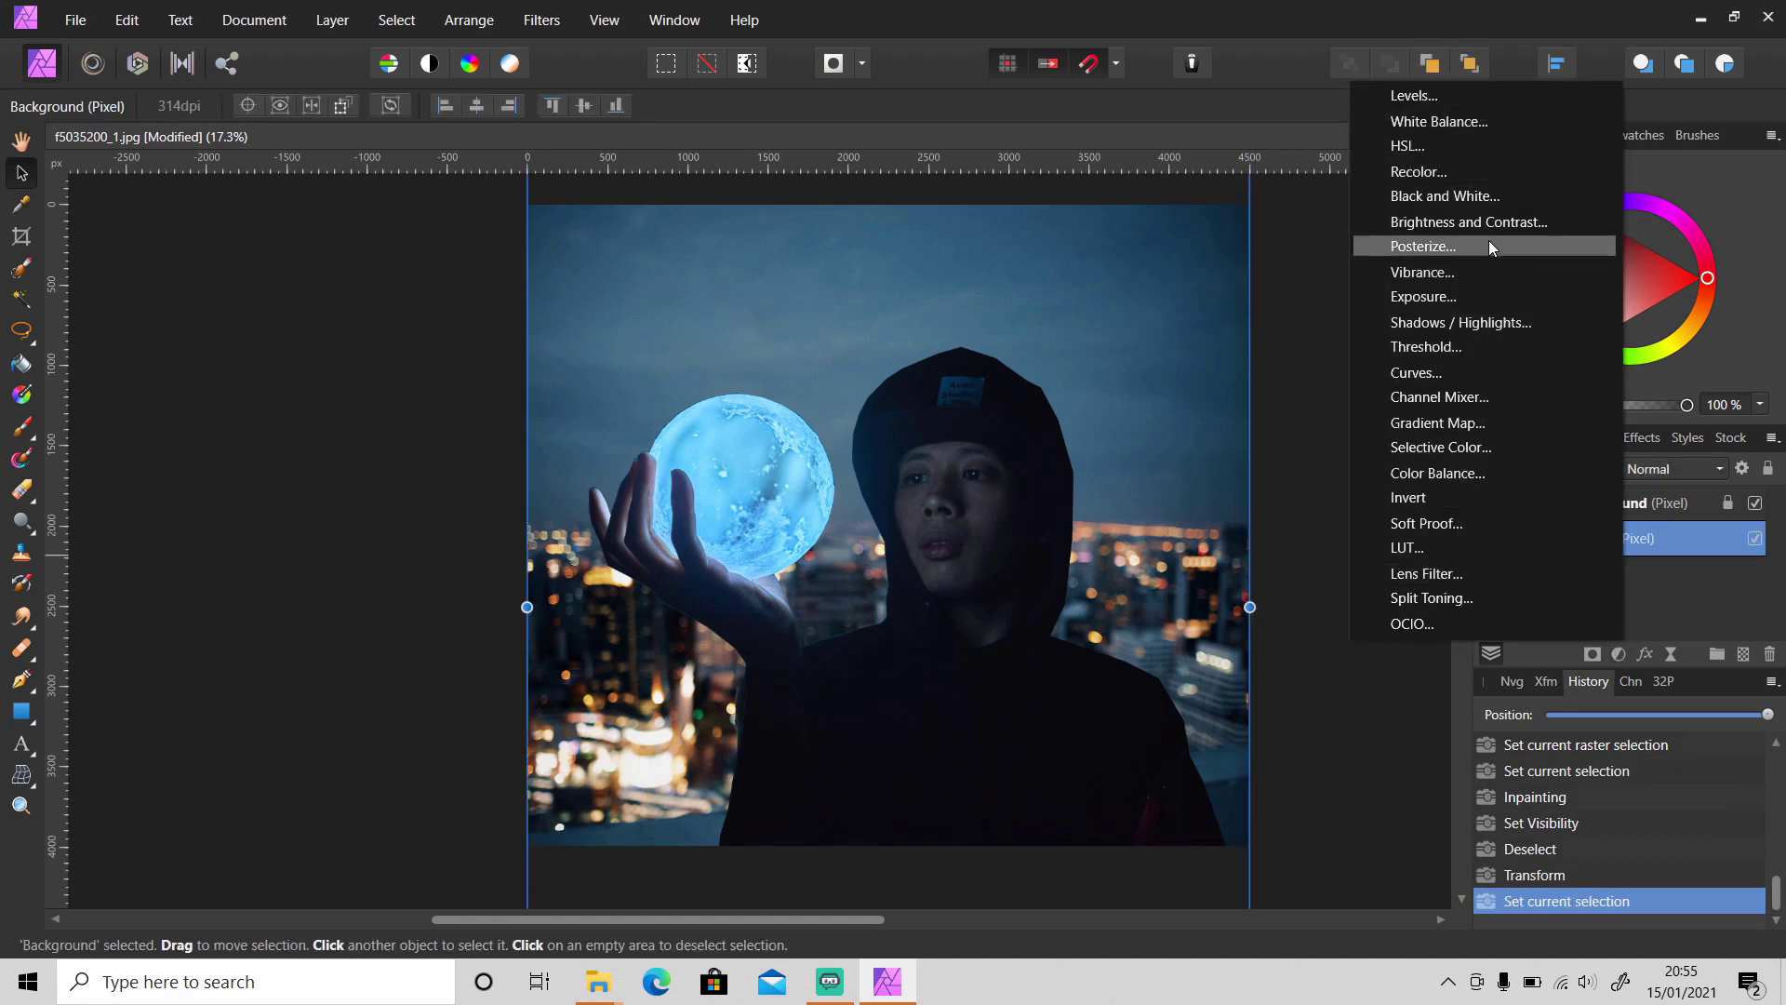
pyautogui.click(1481, 379)
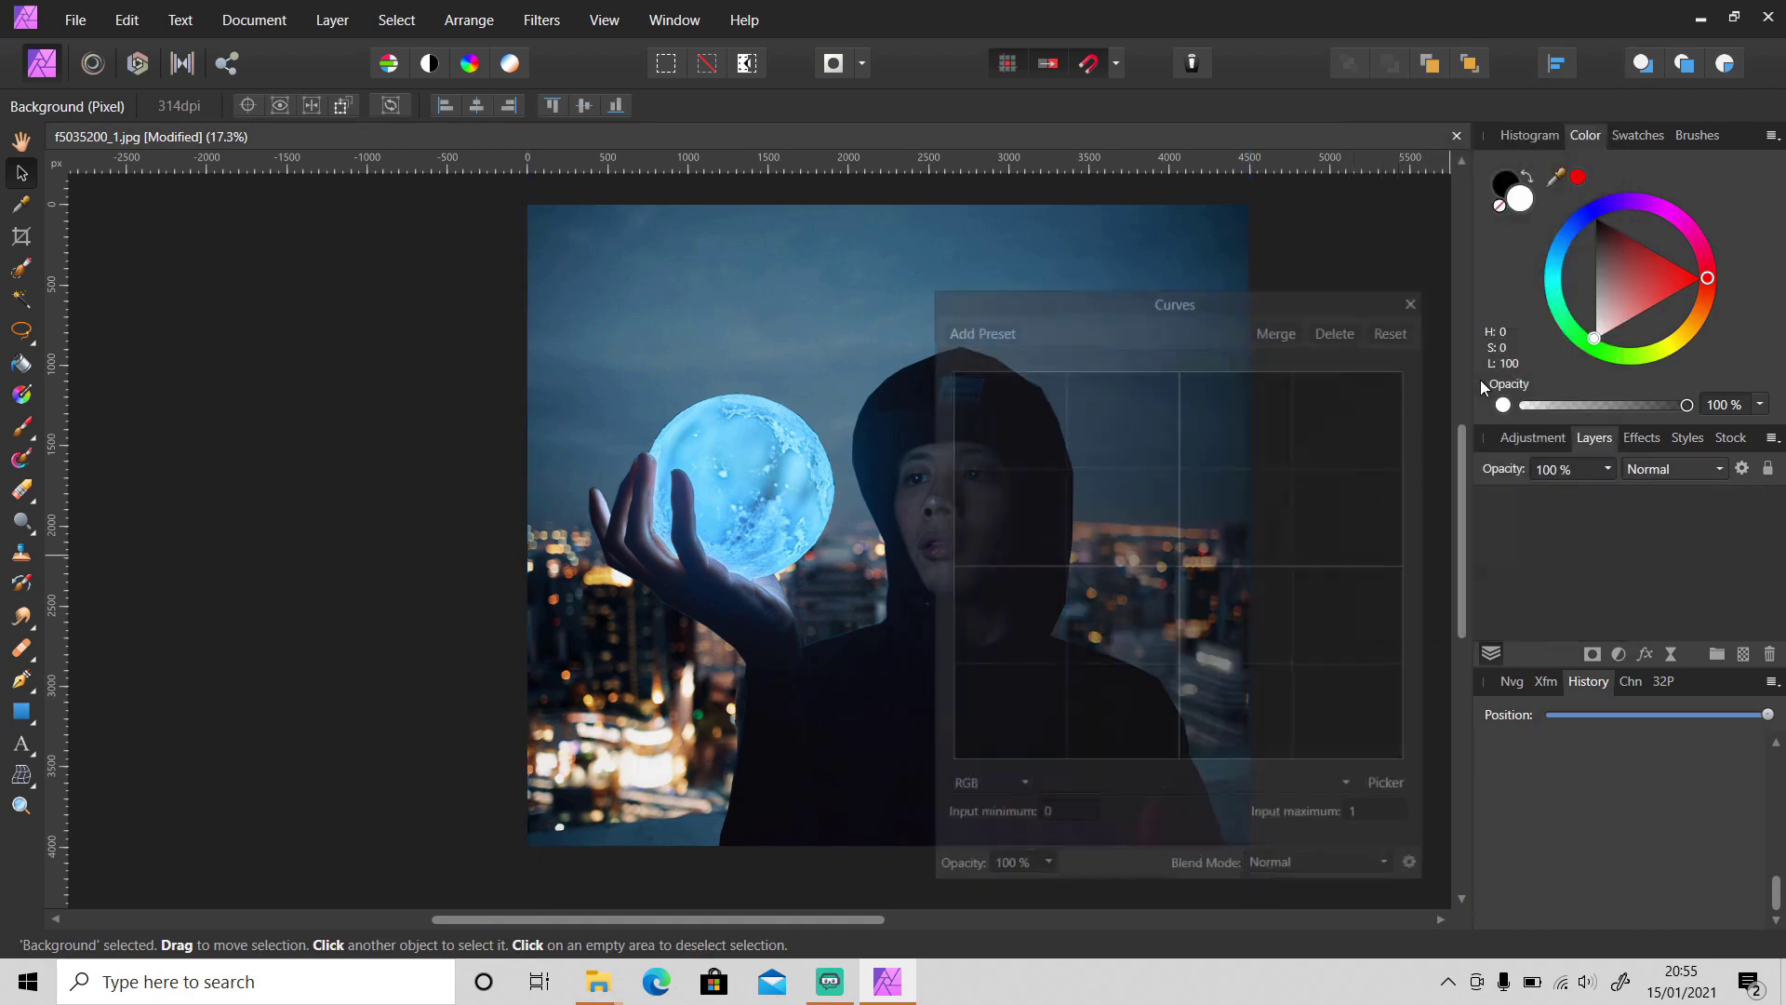
pyautogui.moveTo(850, 921); pyautogui.dragTo(1074, 895)
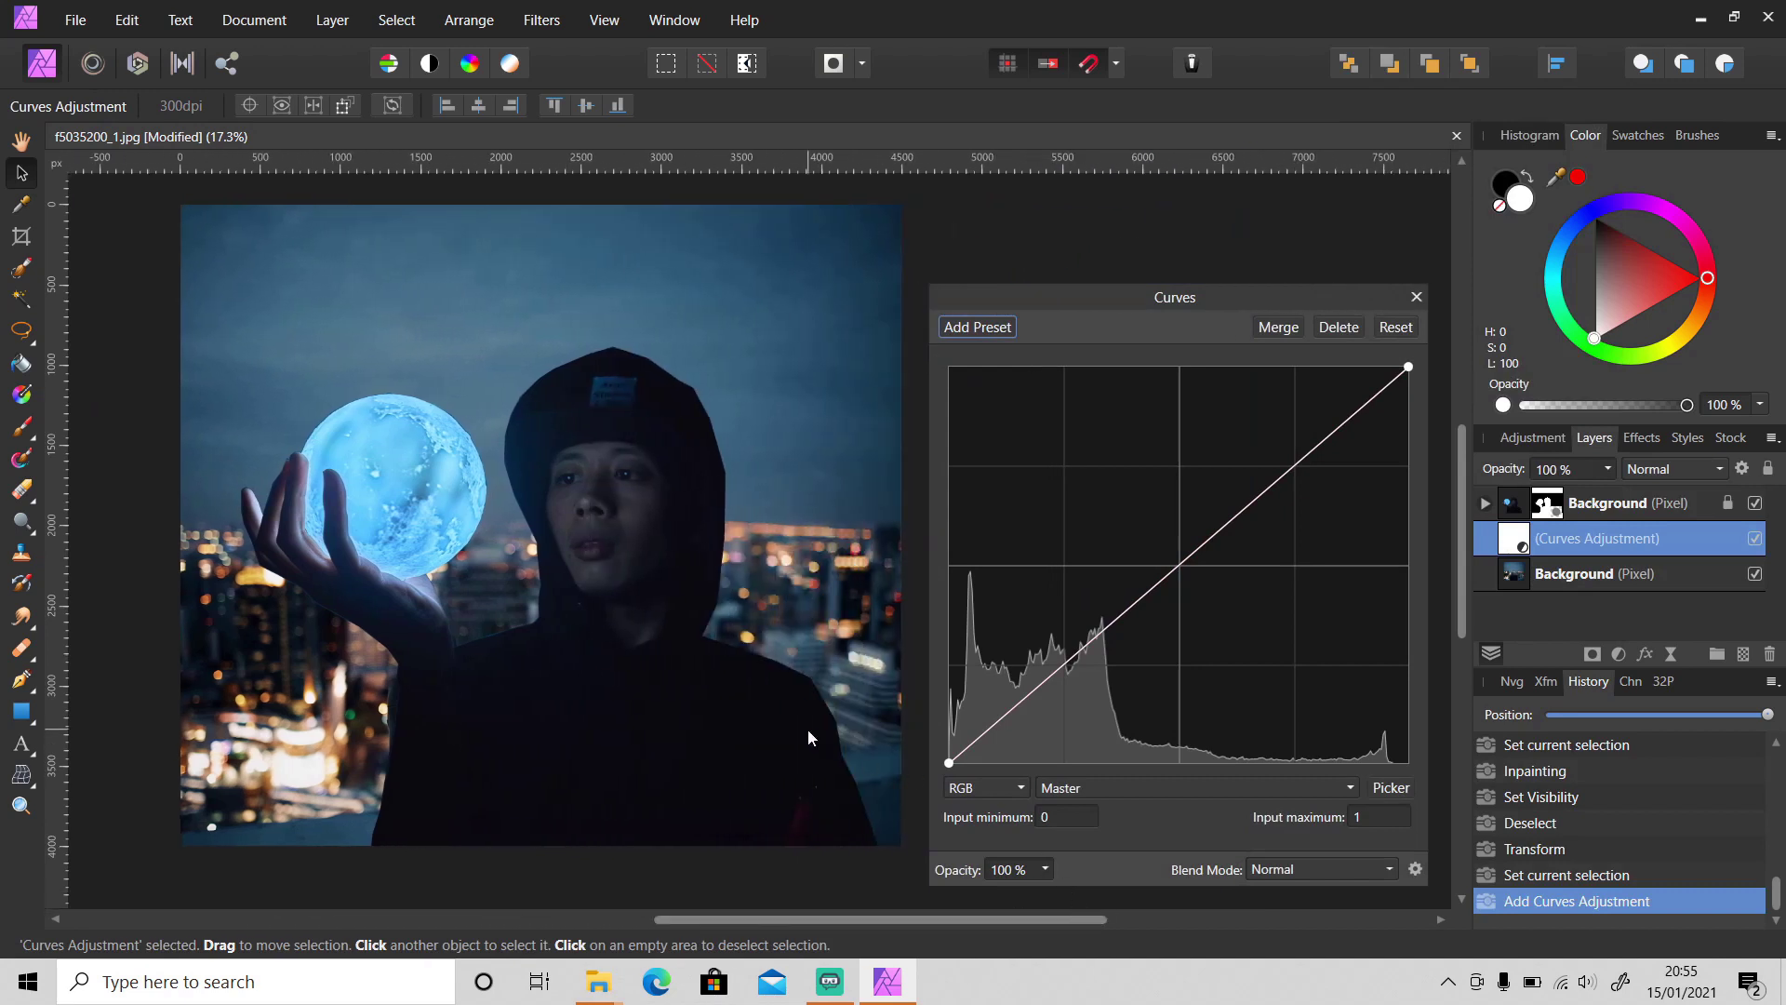
pyautogui.scroll(-1, 780, 639)
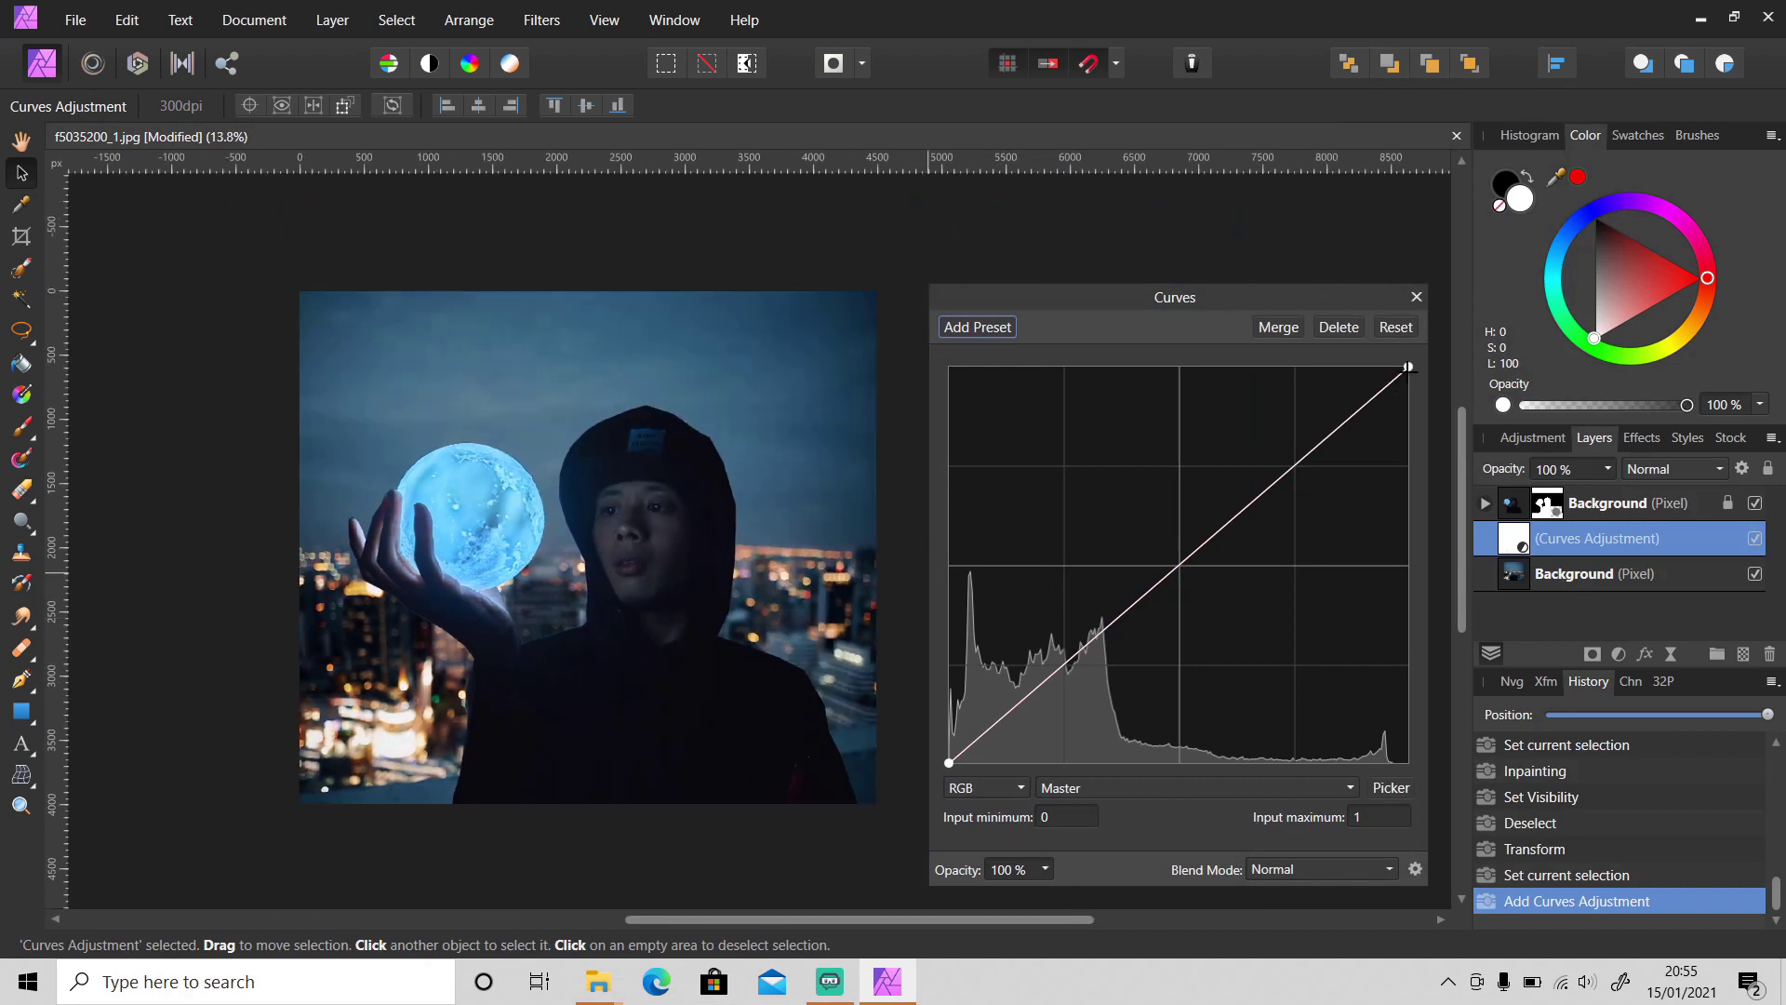
pyautogui.moveTo(1408, 366); pyautogui.dragTo(1433, 412)
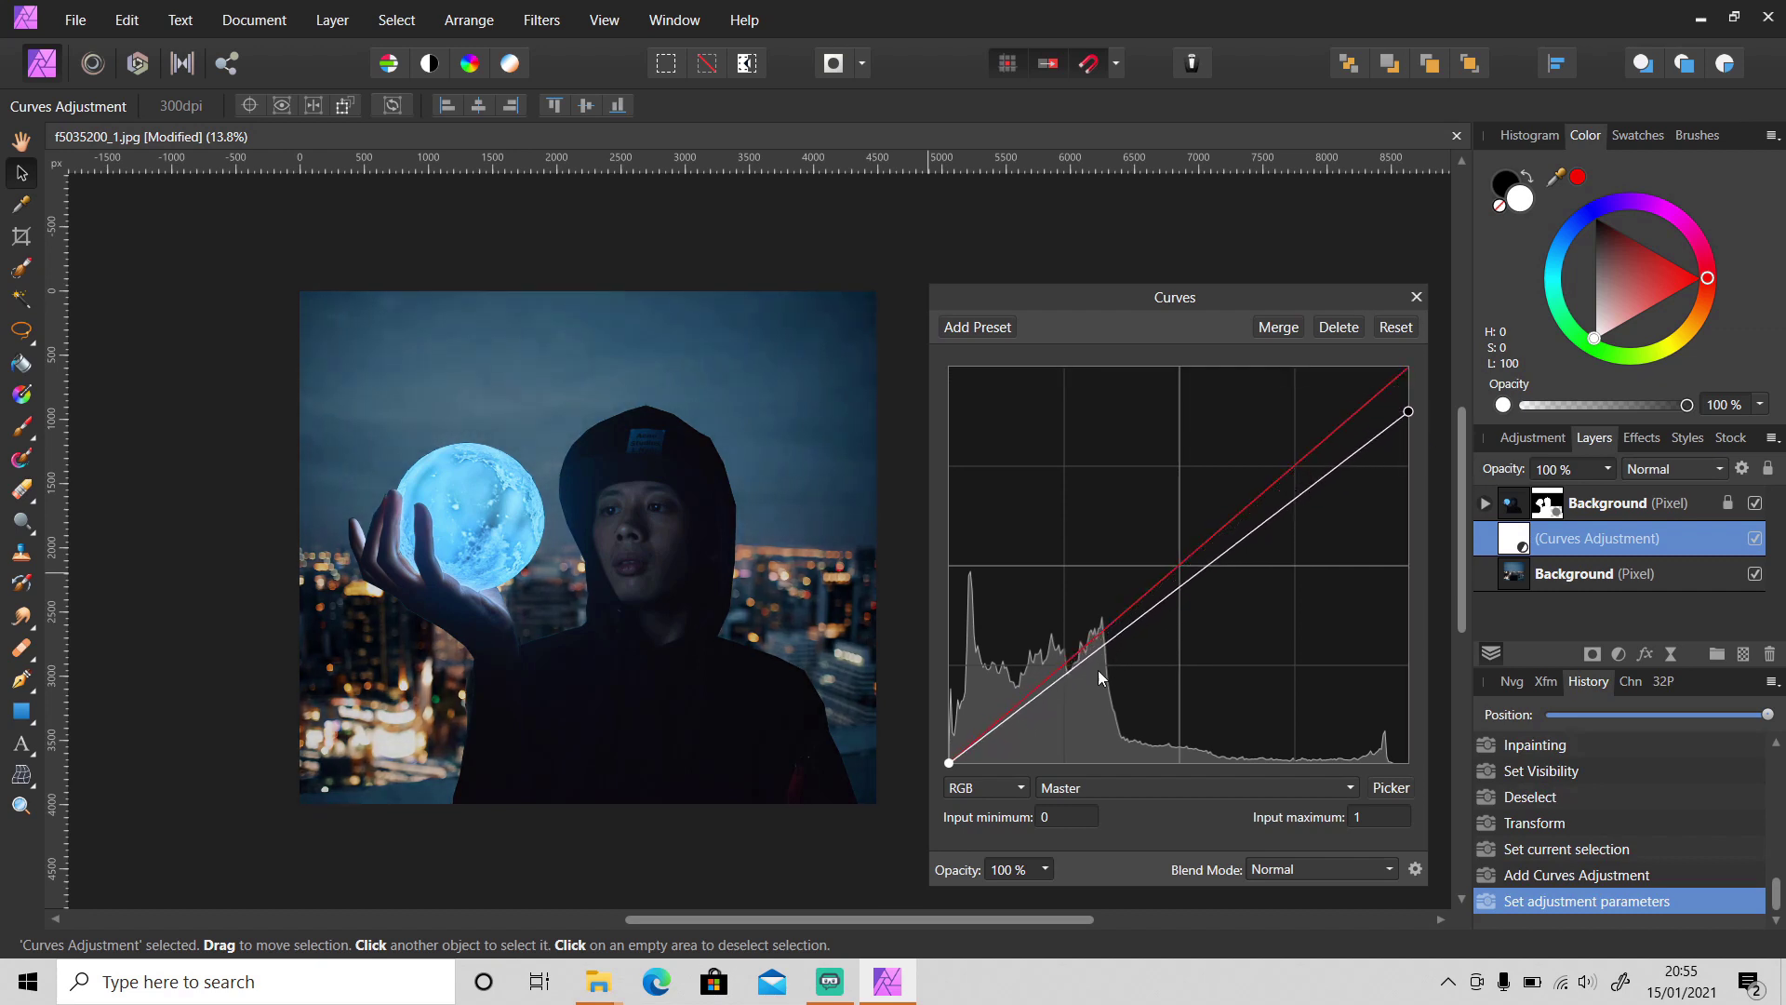
# Pull the master curve's shadows down and raise its black point and highlights slightly, then toggle the Curves adjustment to compare
pyautogui.moveTo(1032, 701); pyautogui.dragTo(1038, 711)
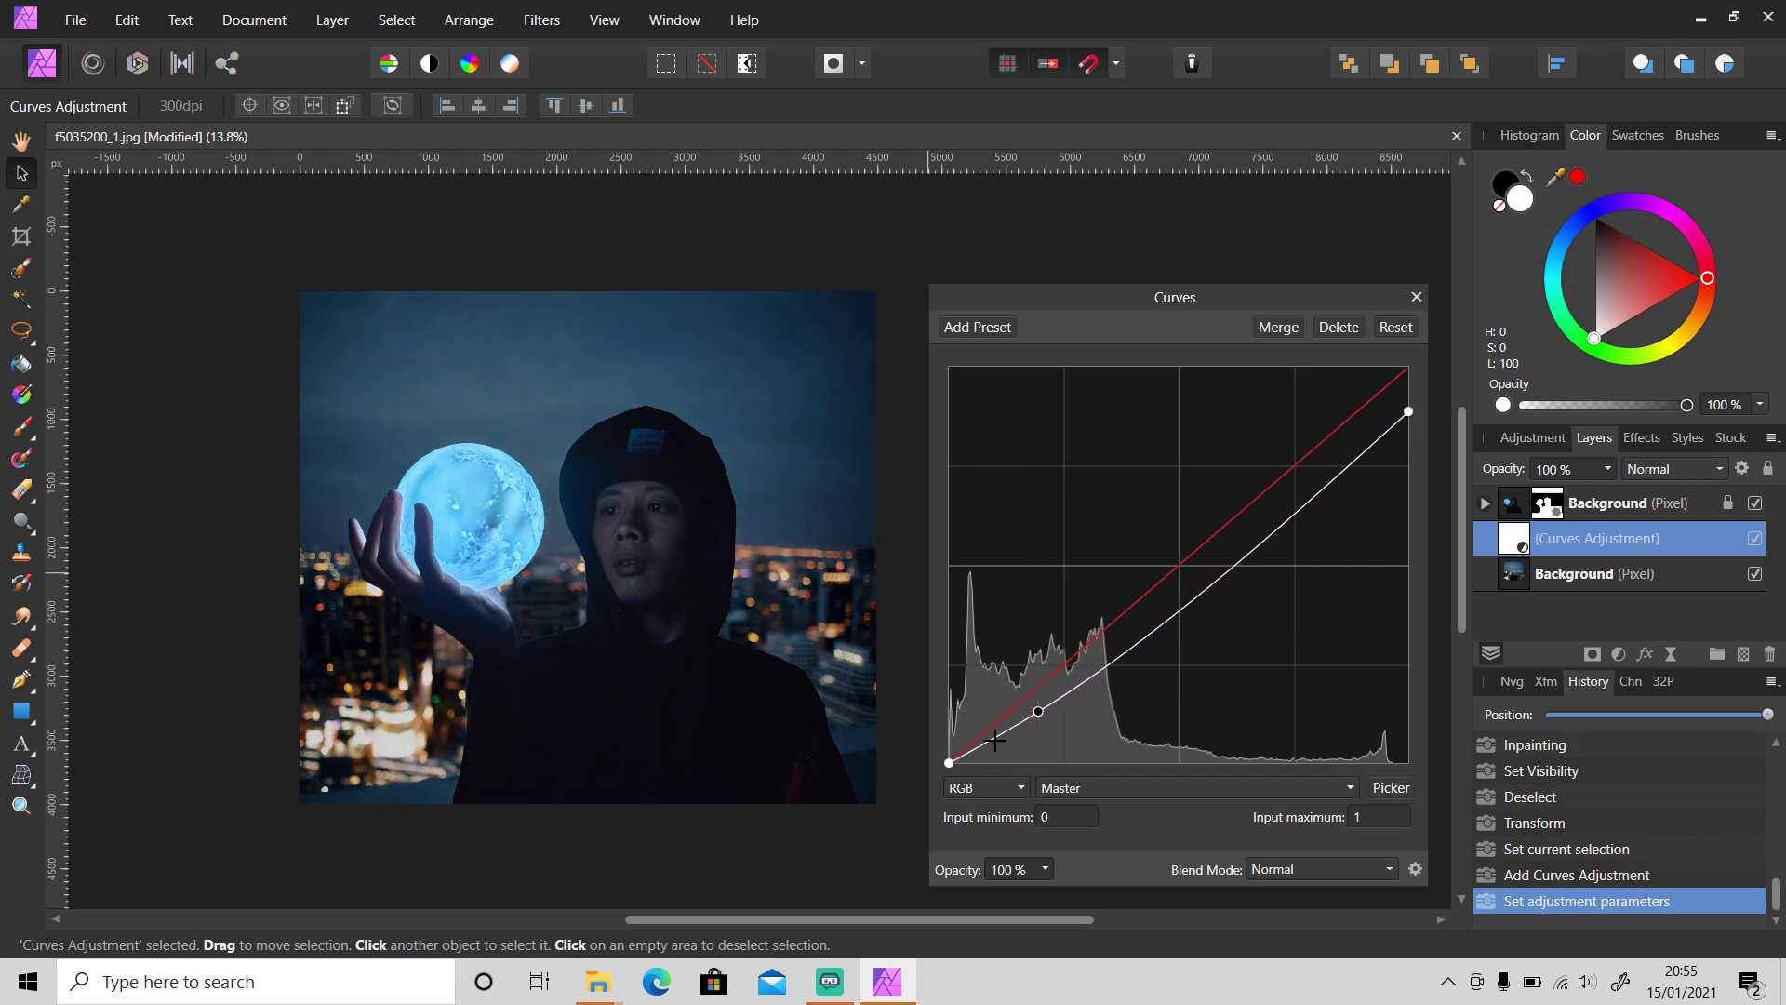
pyautogui.click(995, 739)
pyautogui.moveTo(948, 762); pyautogui.dragTo(1091, 685)
pyautogui.click(996, 742)
pyautogui.moveTo(1193, 598); pyautogui.dragTo(1246, 551)
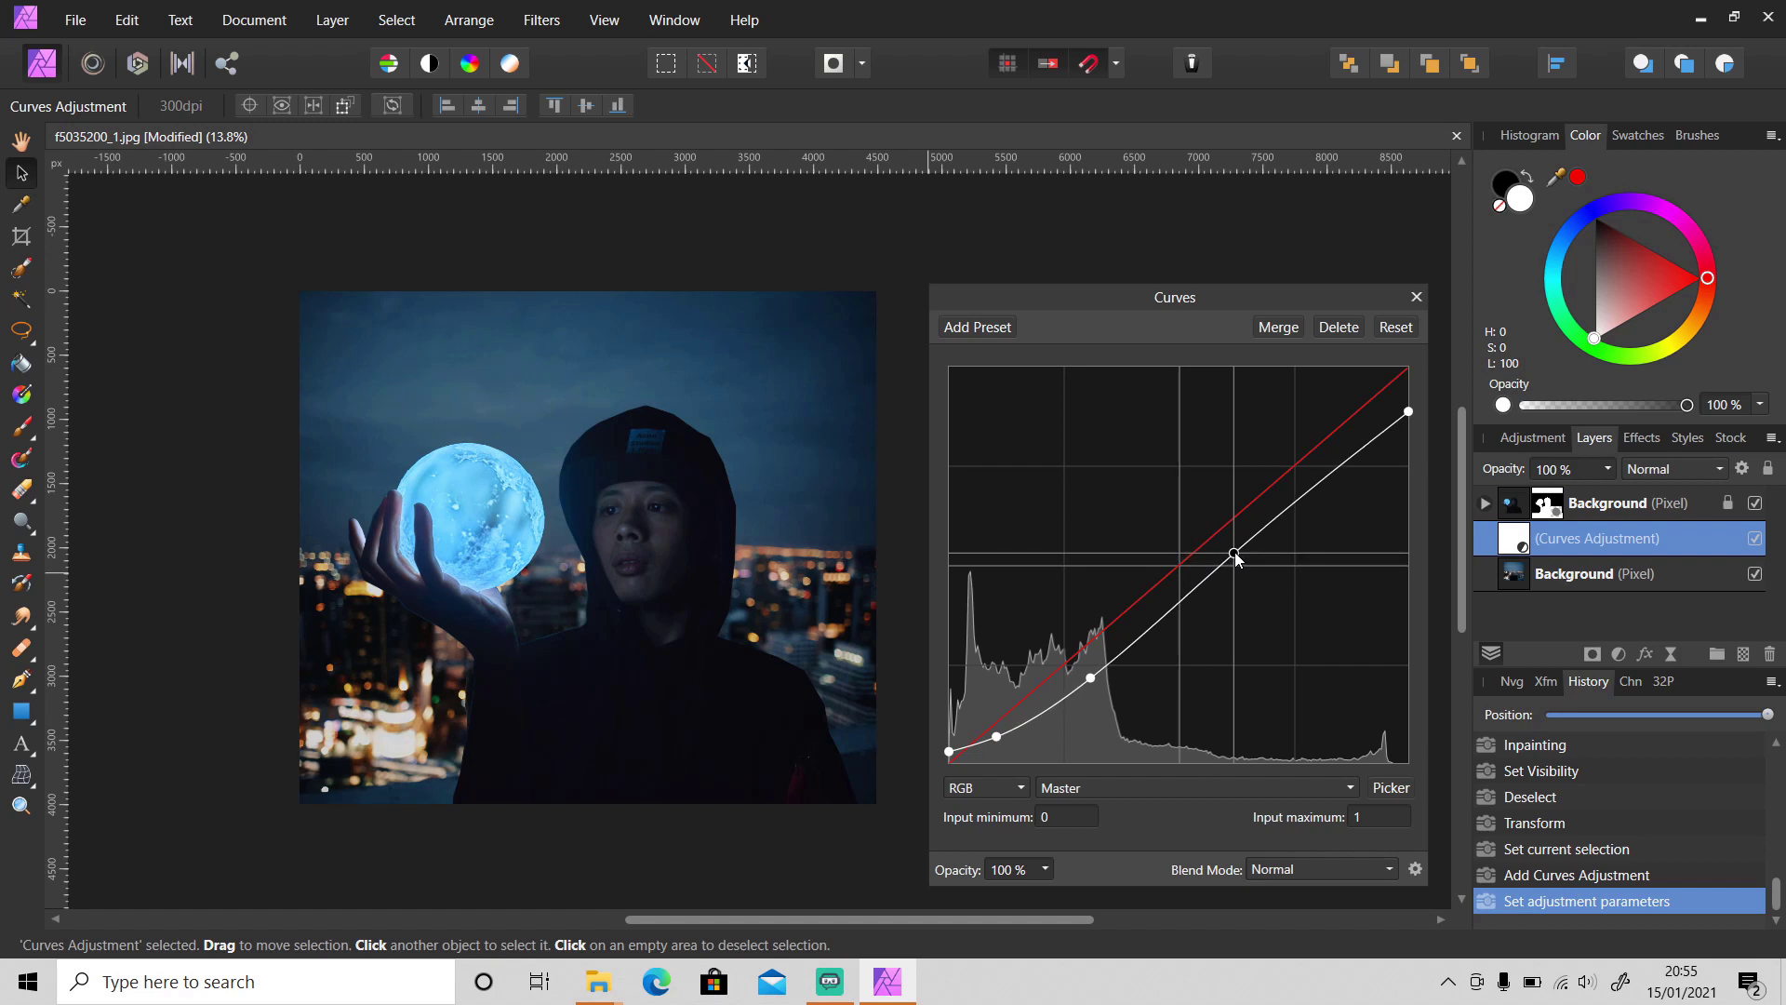
pyautogui.click(1416, 298)
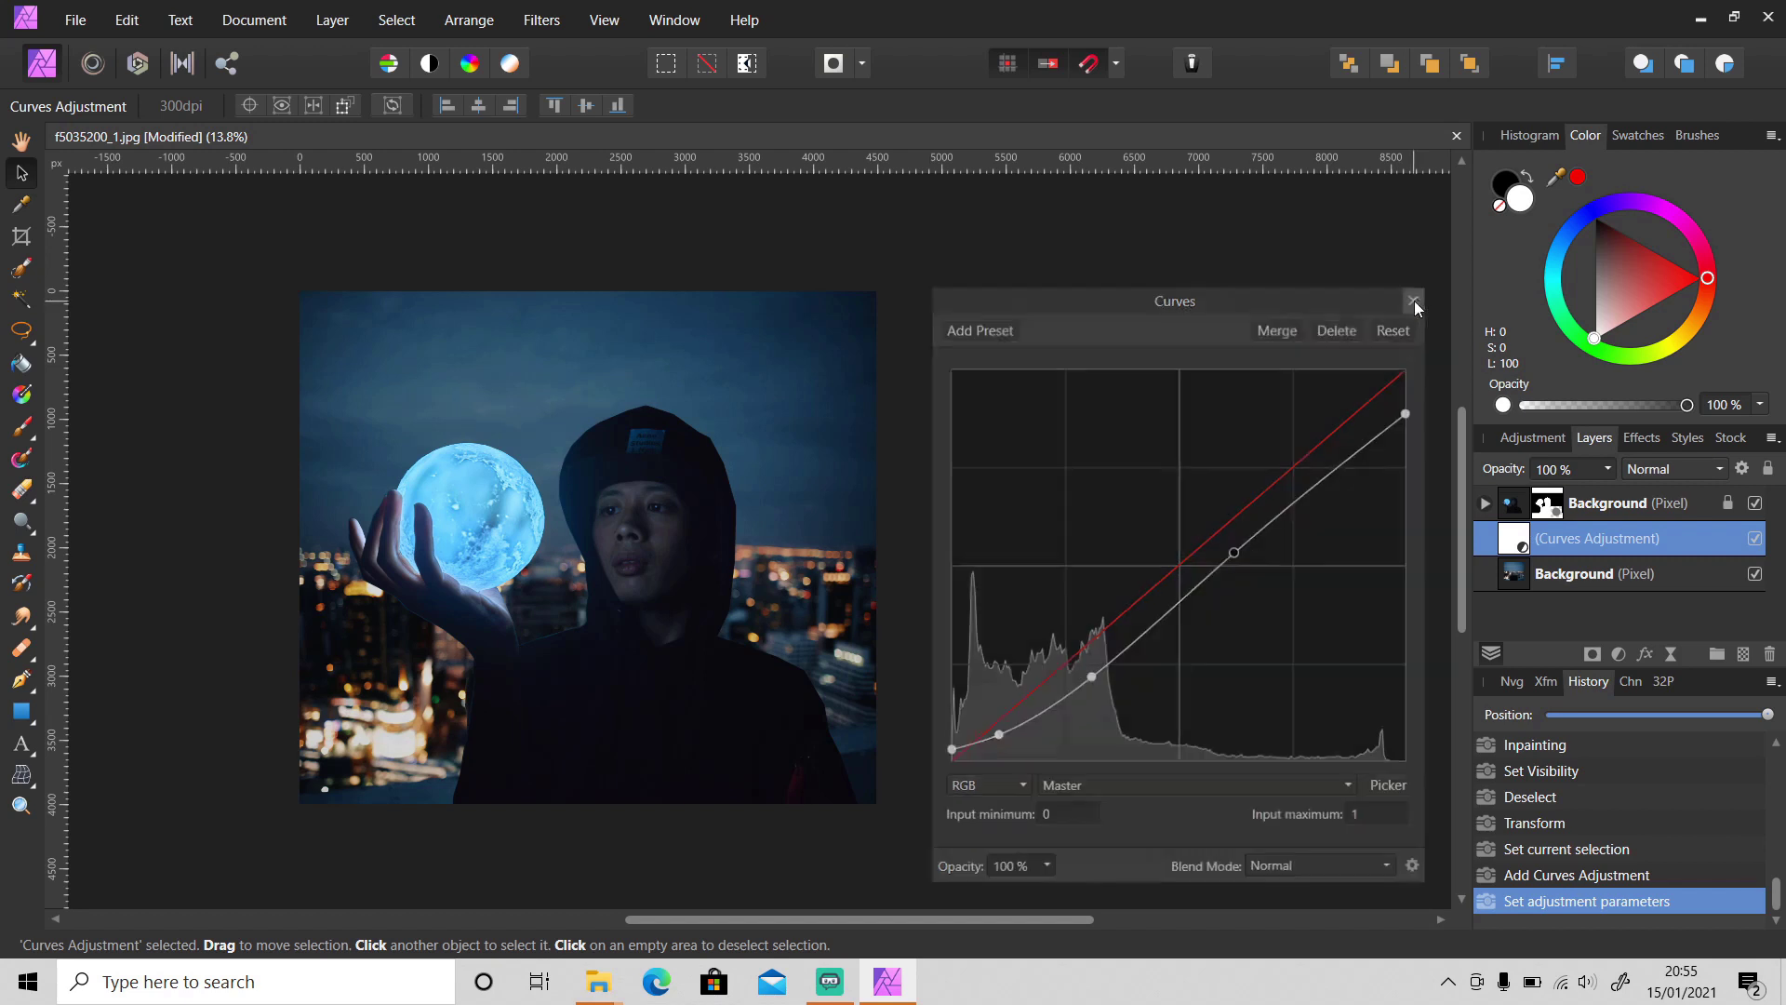
pyautogui.click(1755, 539)
pyautogui.click(1754, 539)
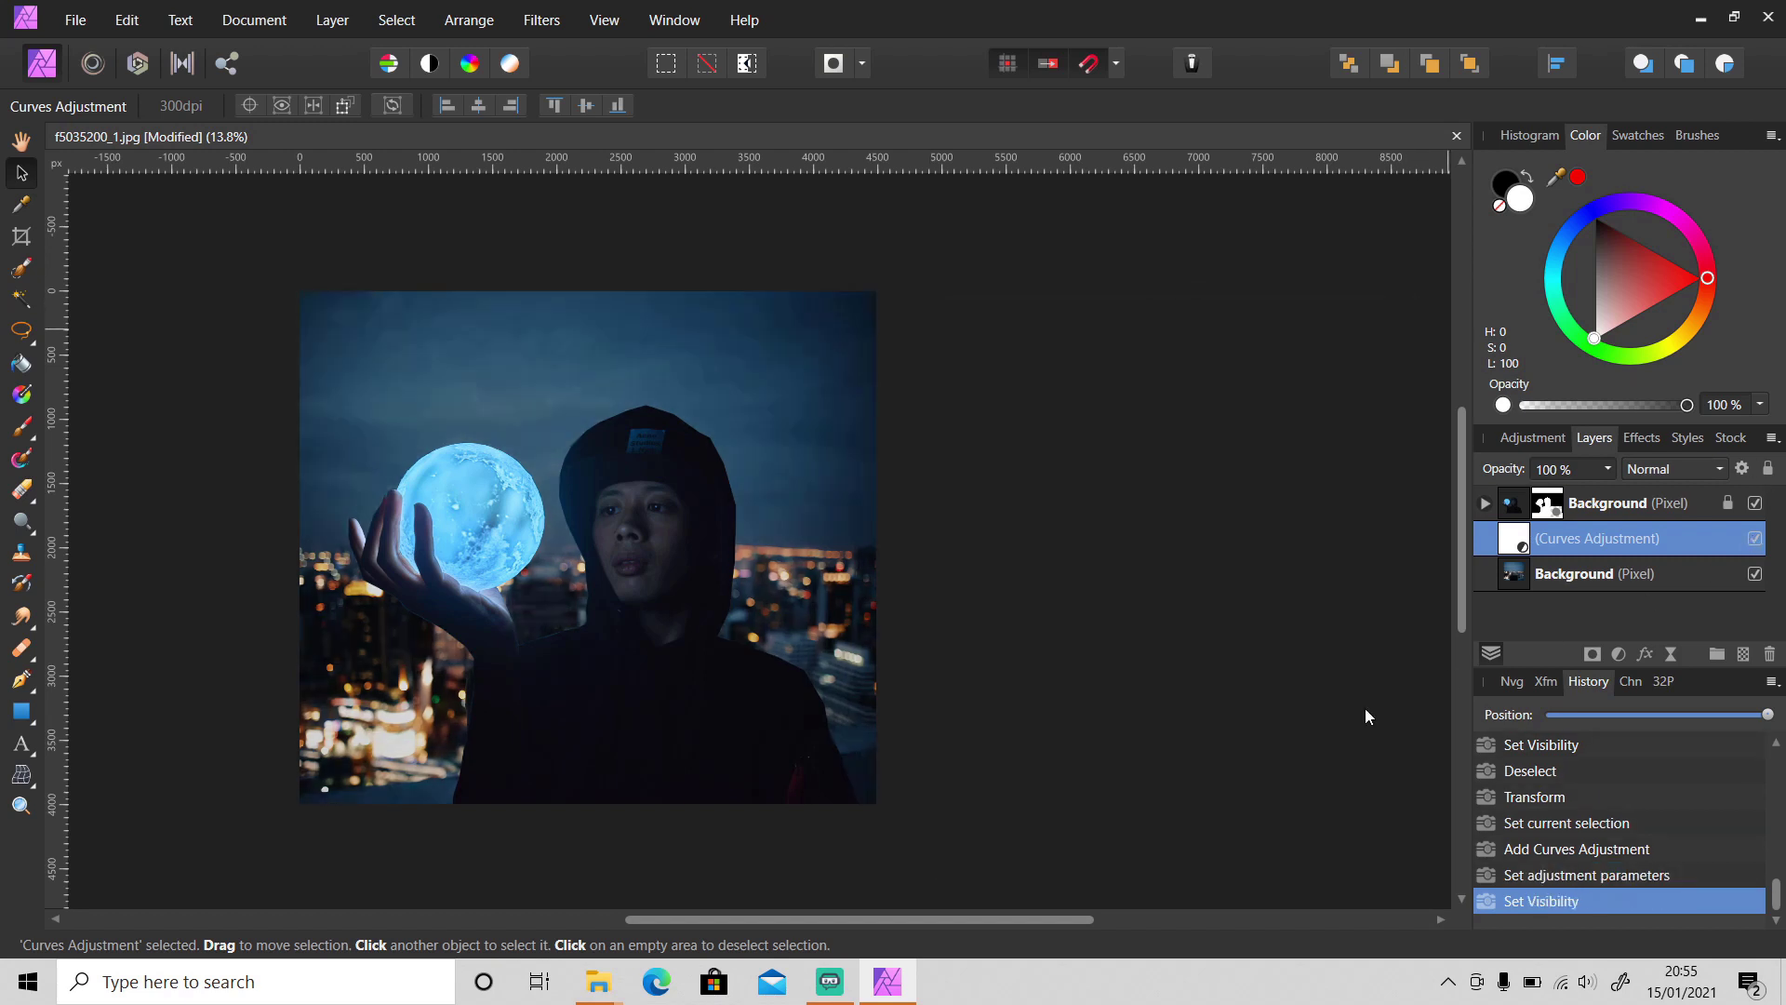
# Open the full-moon photo from the Downloads folder as a separate document
pyautogui.moveTo(1051, 919); pyautogui.dragTo(925, 918)
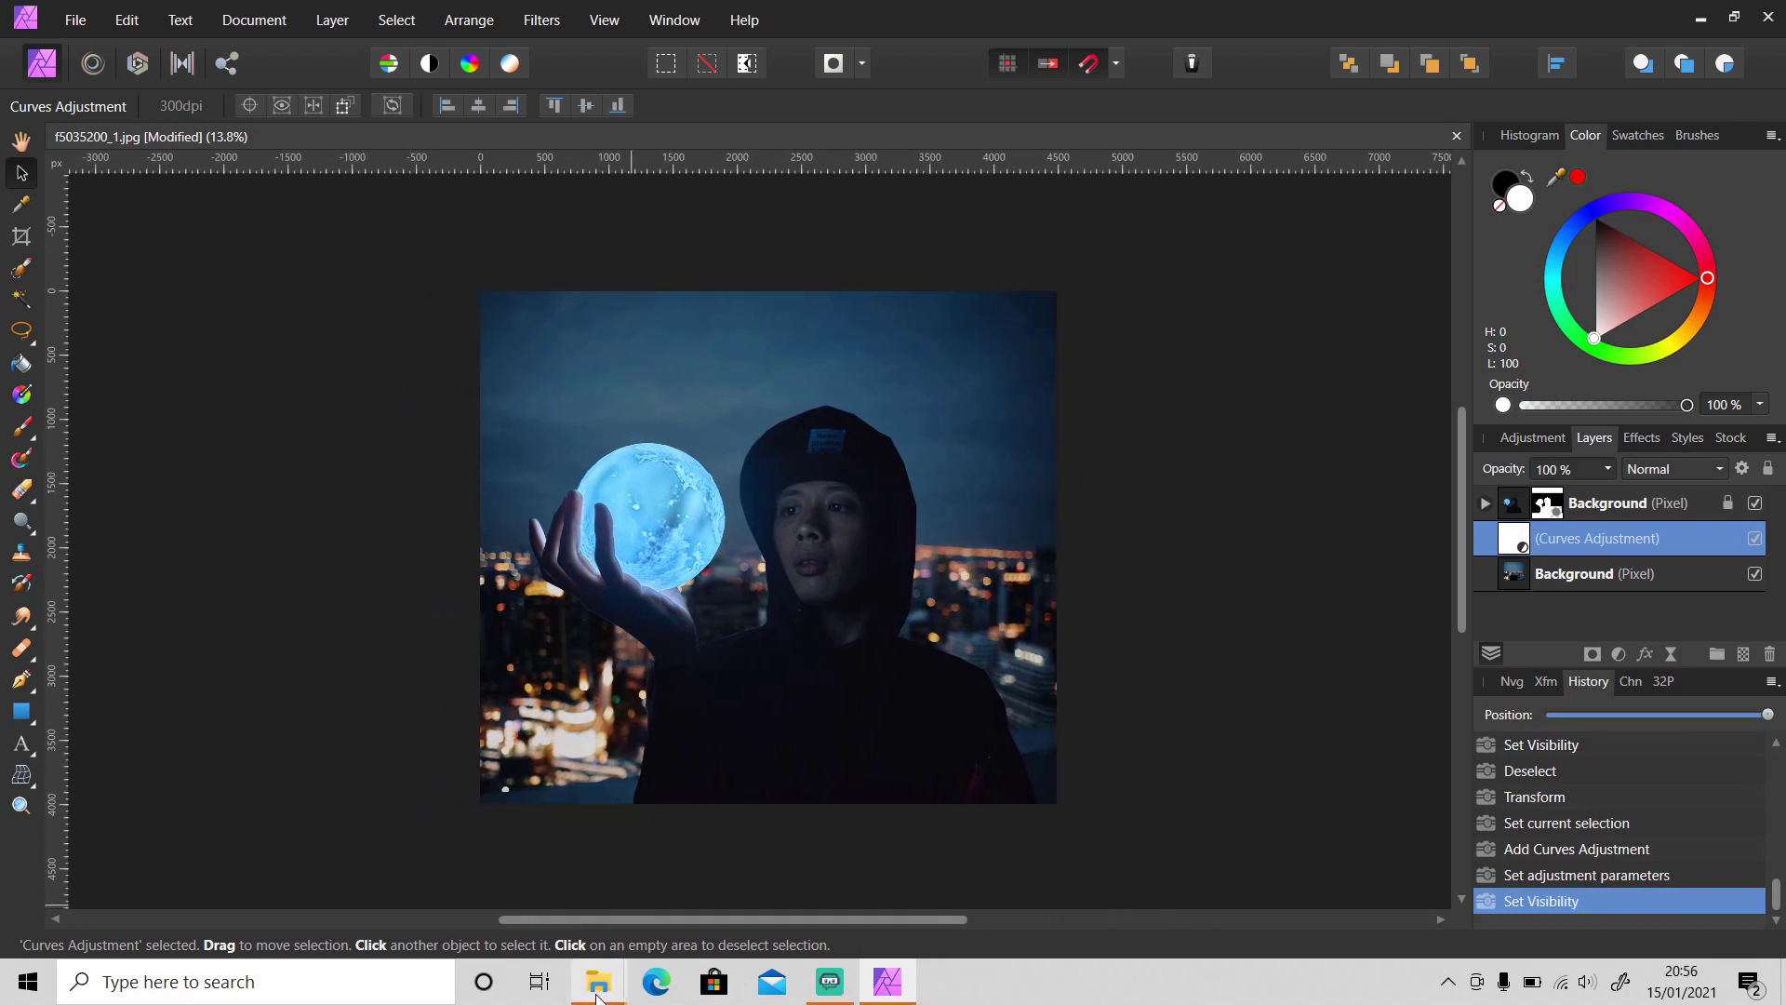
pyautogui.moveTo(600, 976)
pyautogui.click(724, 907)
pyautogui.moveTo(770, 469); pyautogui.dragTo(1682, 865)
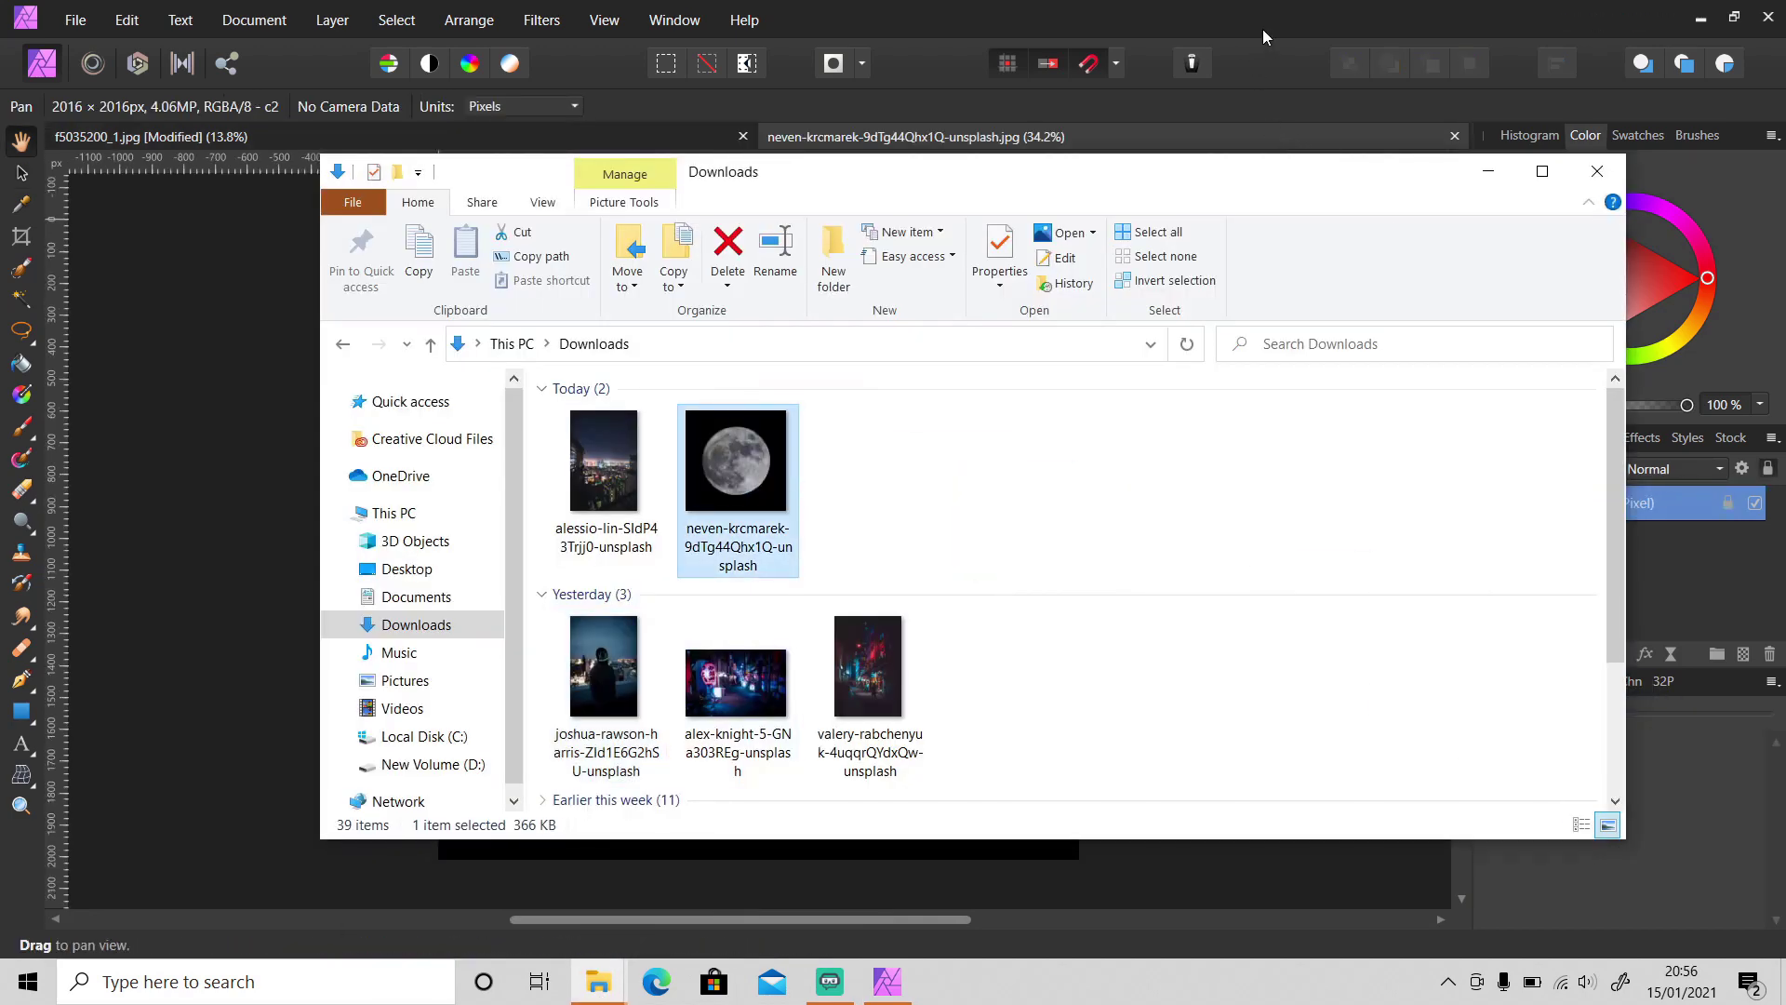
pyautogui.click(1264, 30)
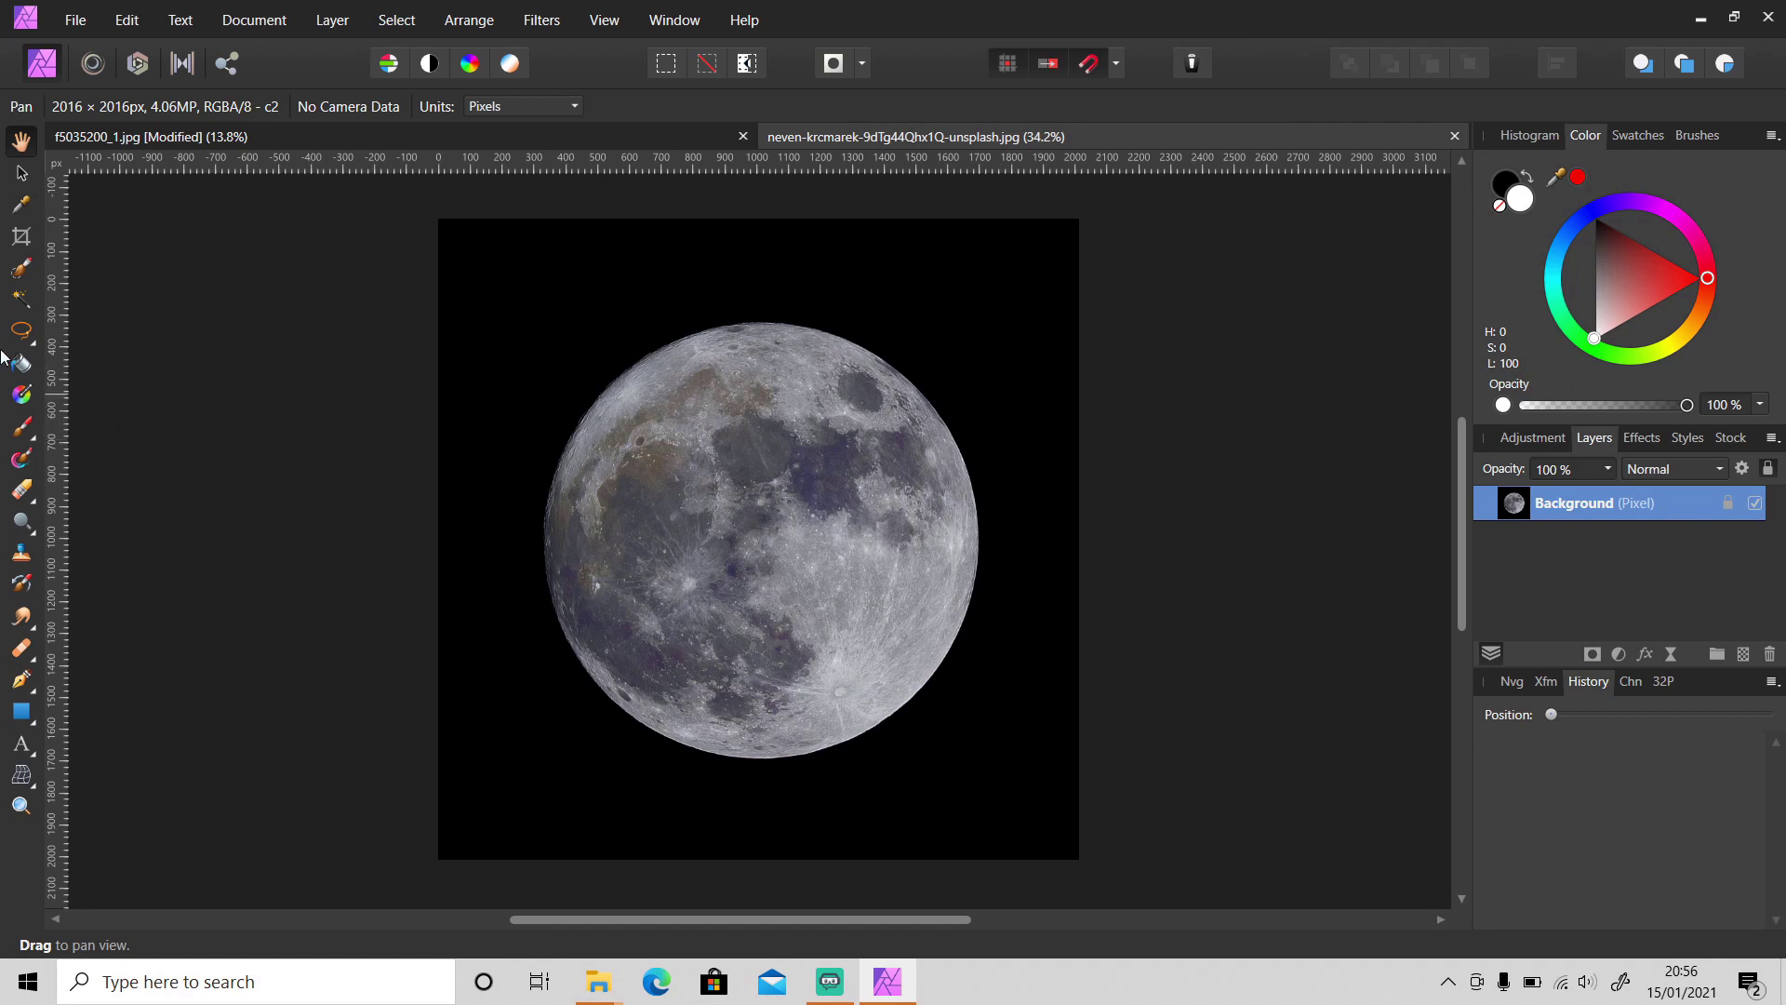
# Select the moon's disc with the Selection Brush and mask out the black sky around it, then deselect
pyautogui.press('w')
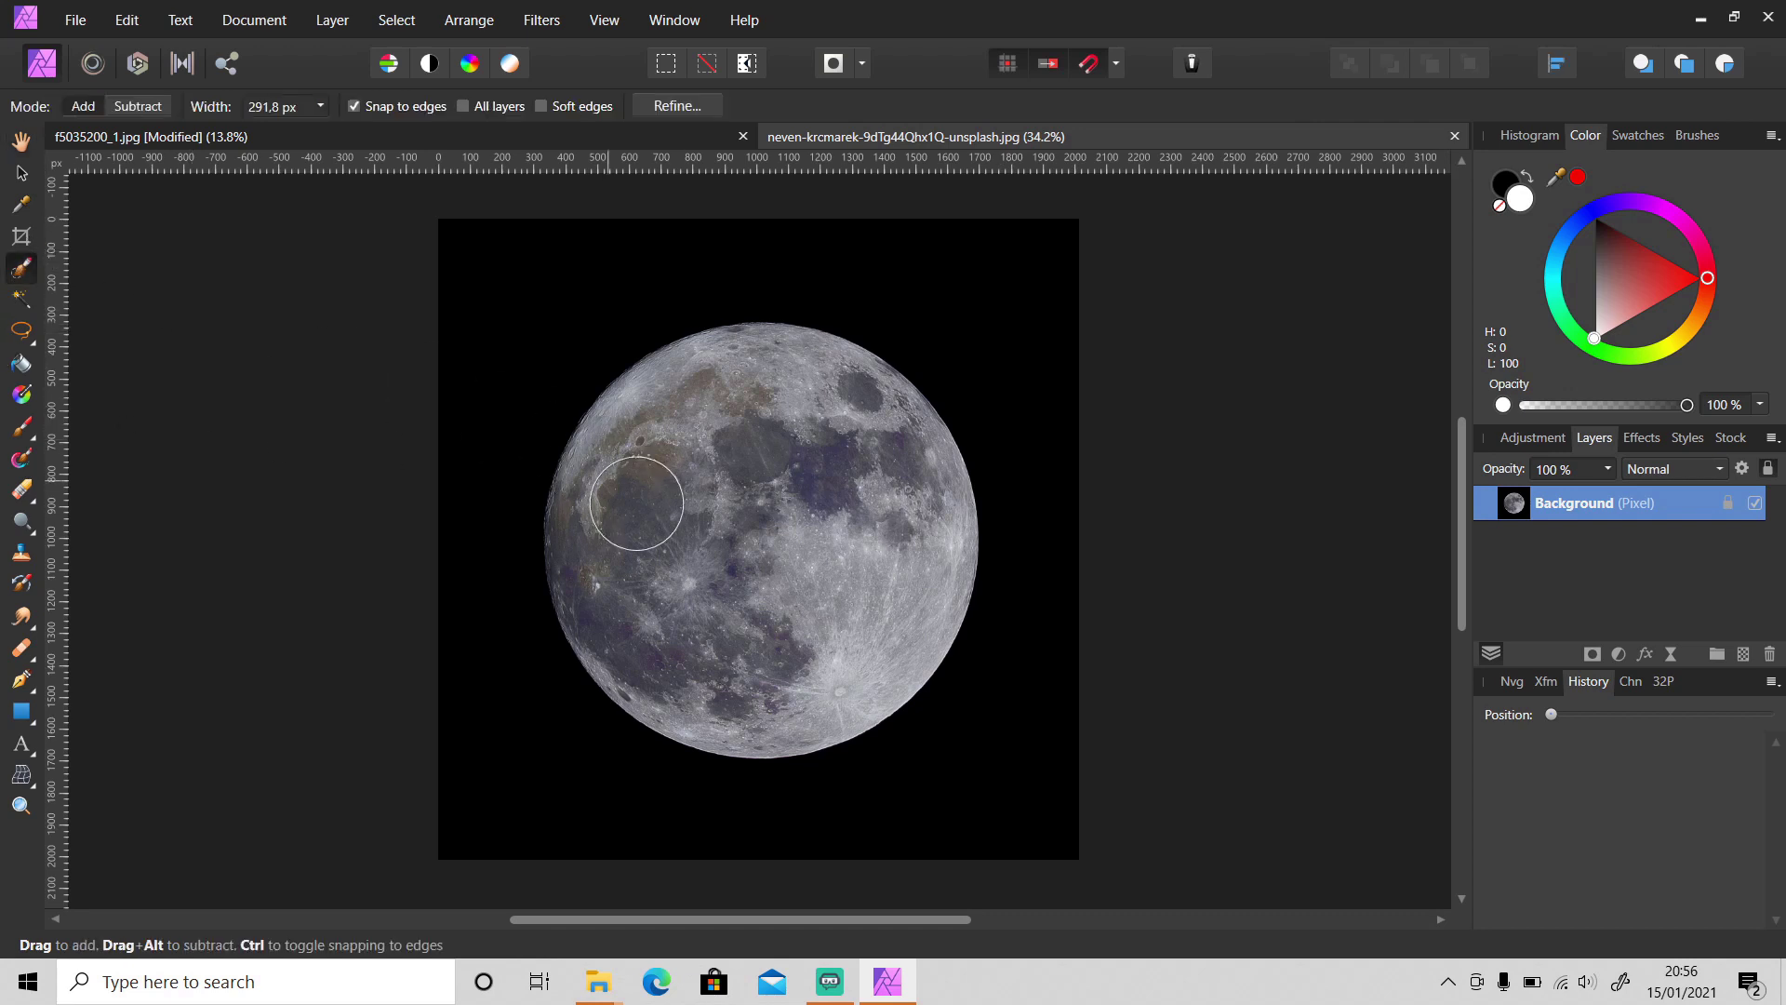
pyautogui.moveTo(710, 549); pyautogui.dragTo(670, 506)
pyautogui.moveTo(739, 435)
pyautogui.mouseDown()
pyautogui.moveTo(806, 635)
pyautogui.moveTo(690, 637)
pyautogui.moveTo(646, 546)
pyautogui.mouseUp()
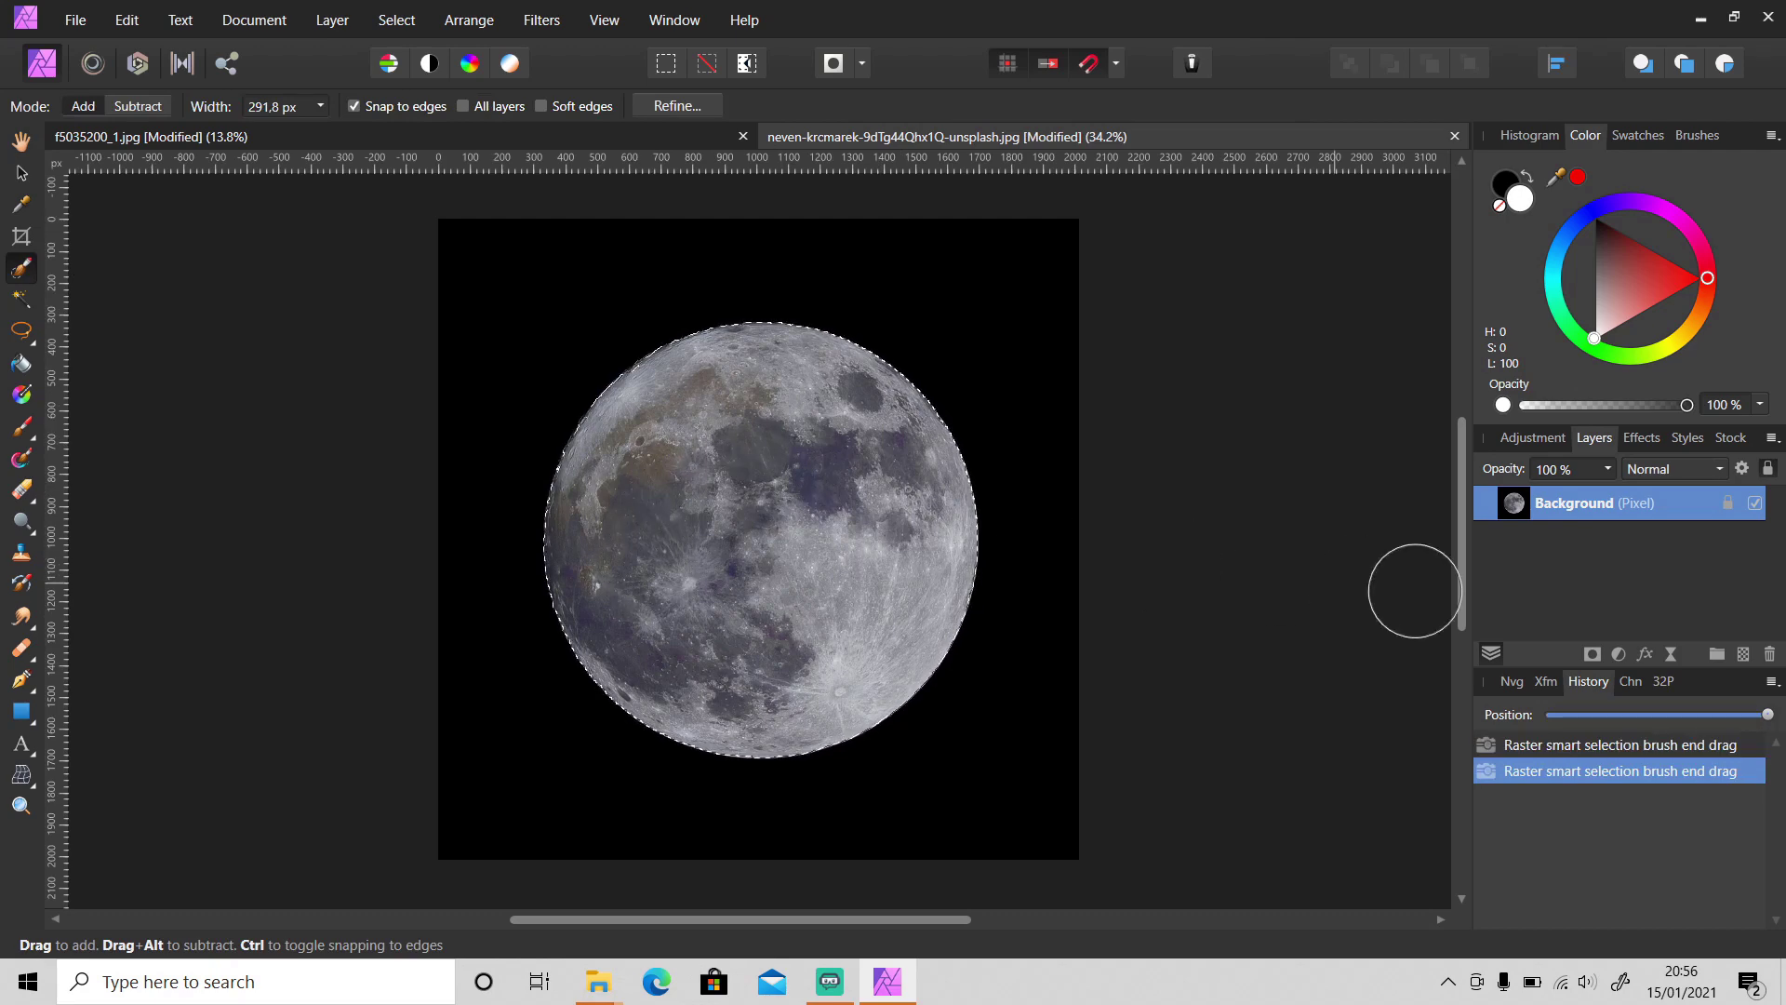
pyautogui.click(1592, 654)
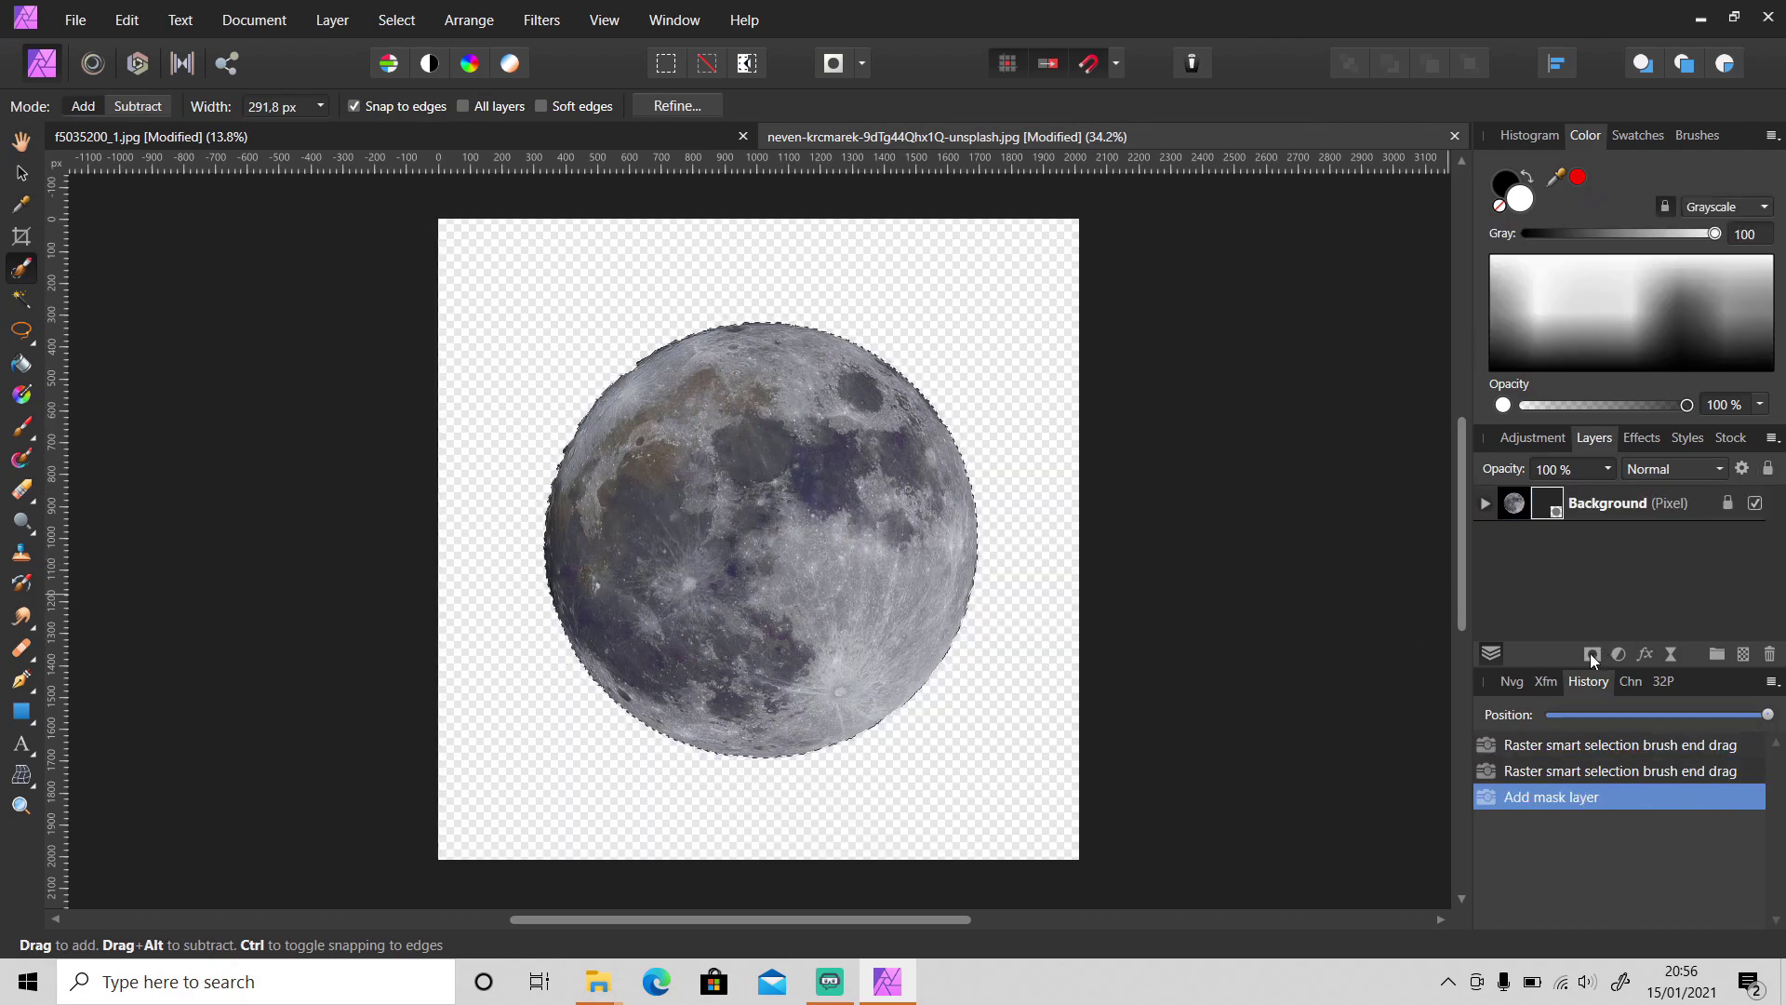
pyautogui.hotkey('ctrl', 'd')
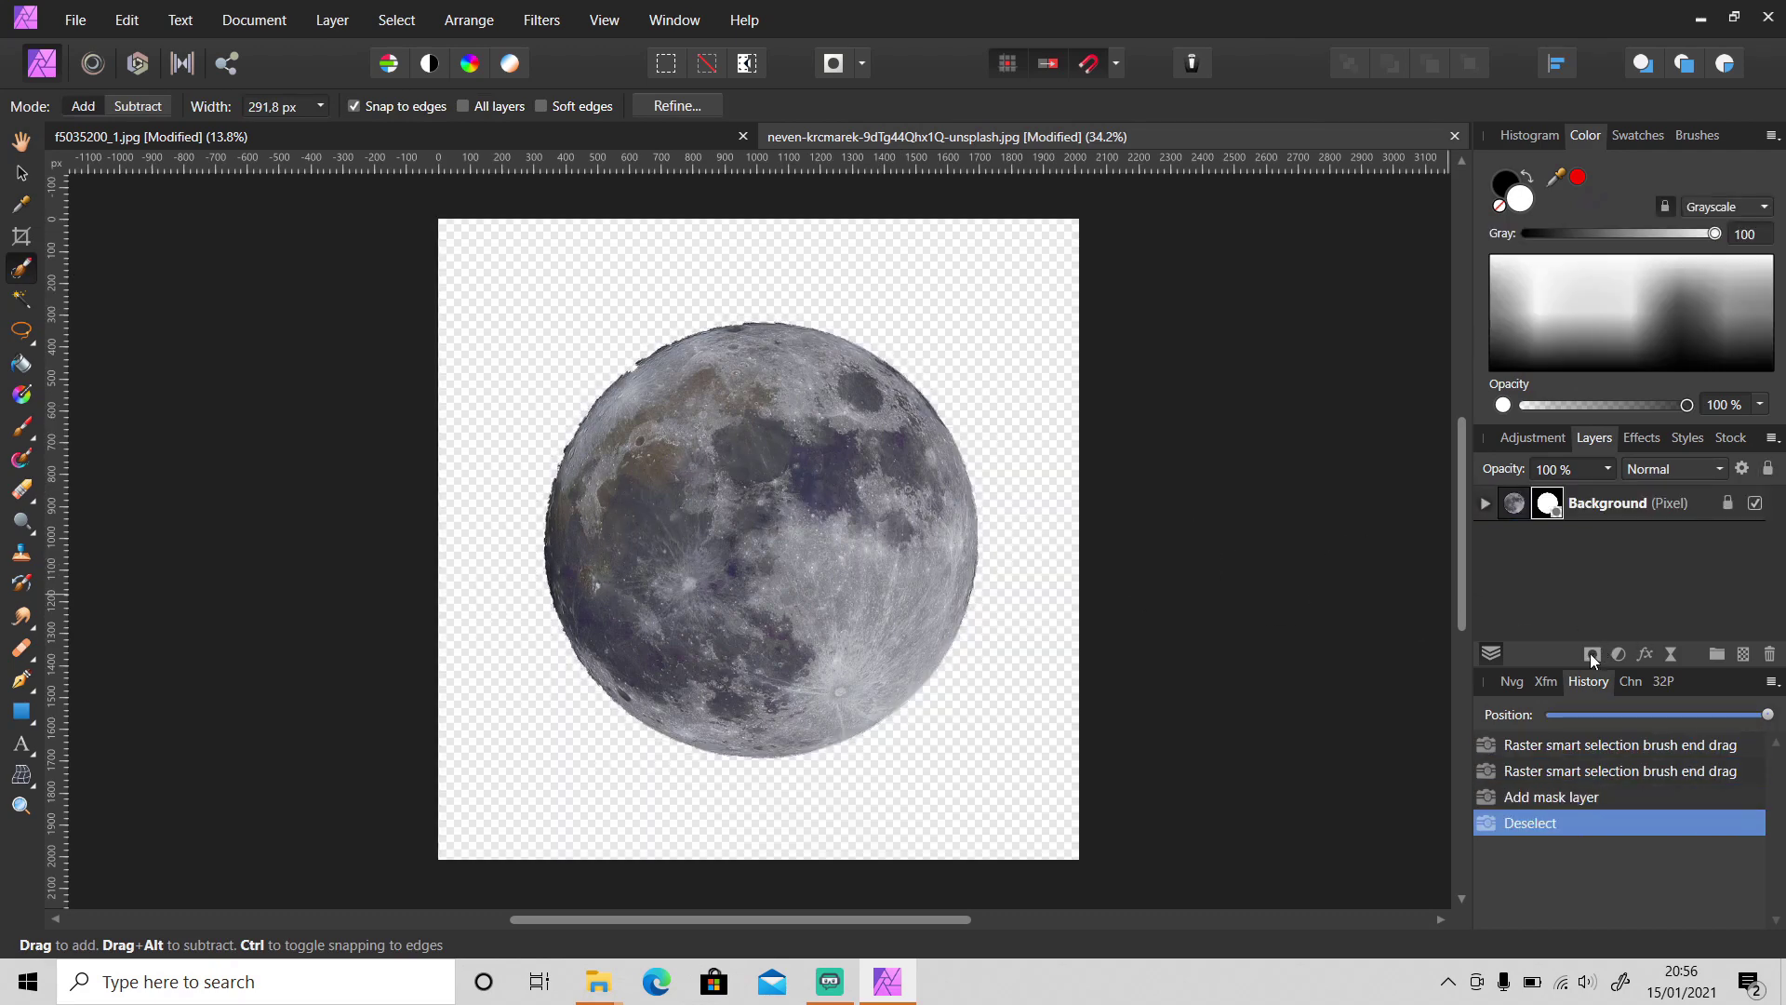
# Release the mask from the moon layer and merge it down so the cut-out is a single pixel layer
pyautogui.click(1608, 511)
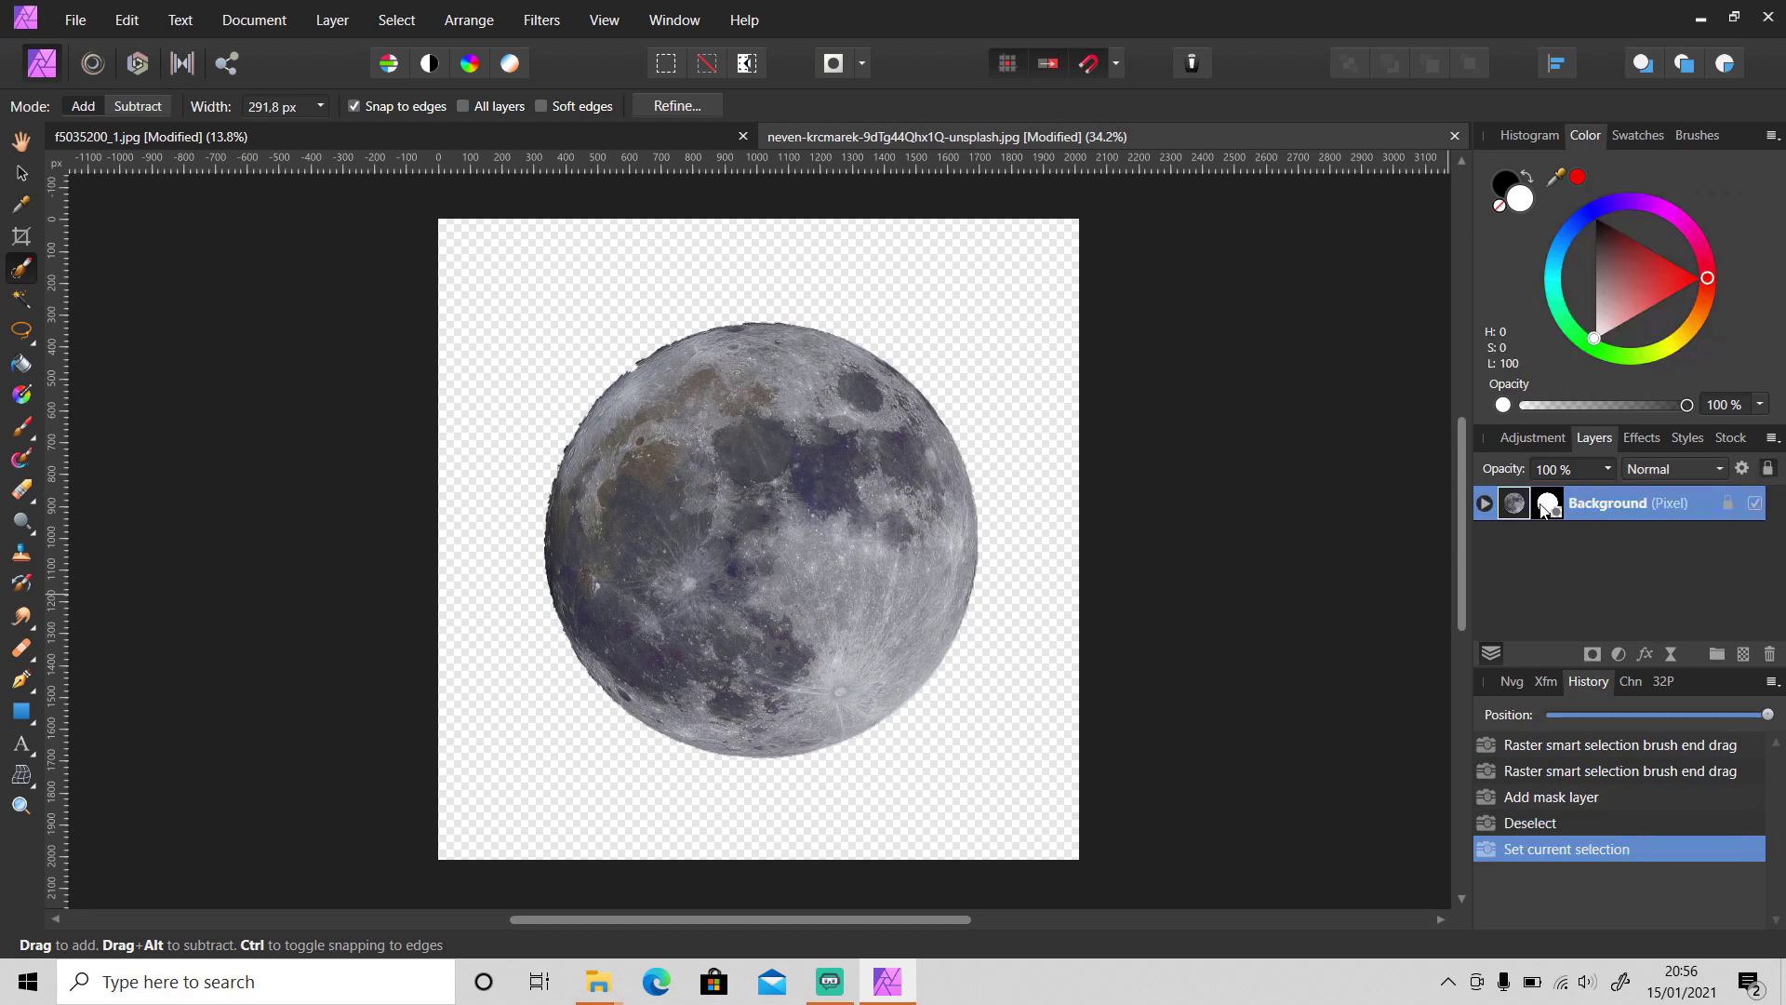
pyautogui.click(1548, 505)
pyautogui.rightClick(1548, 507)
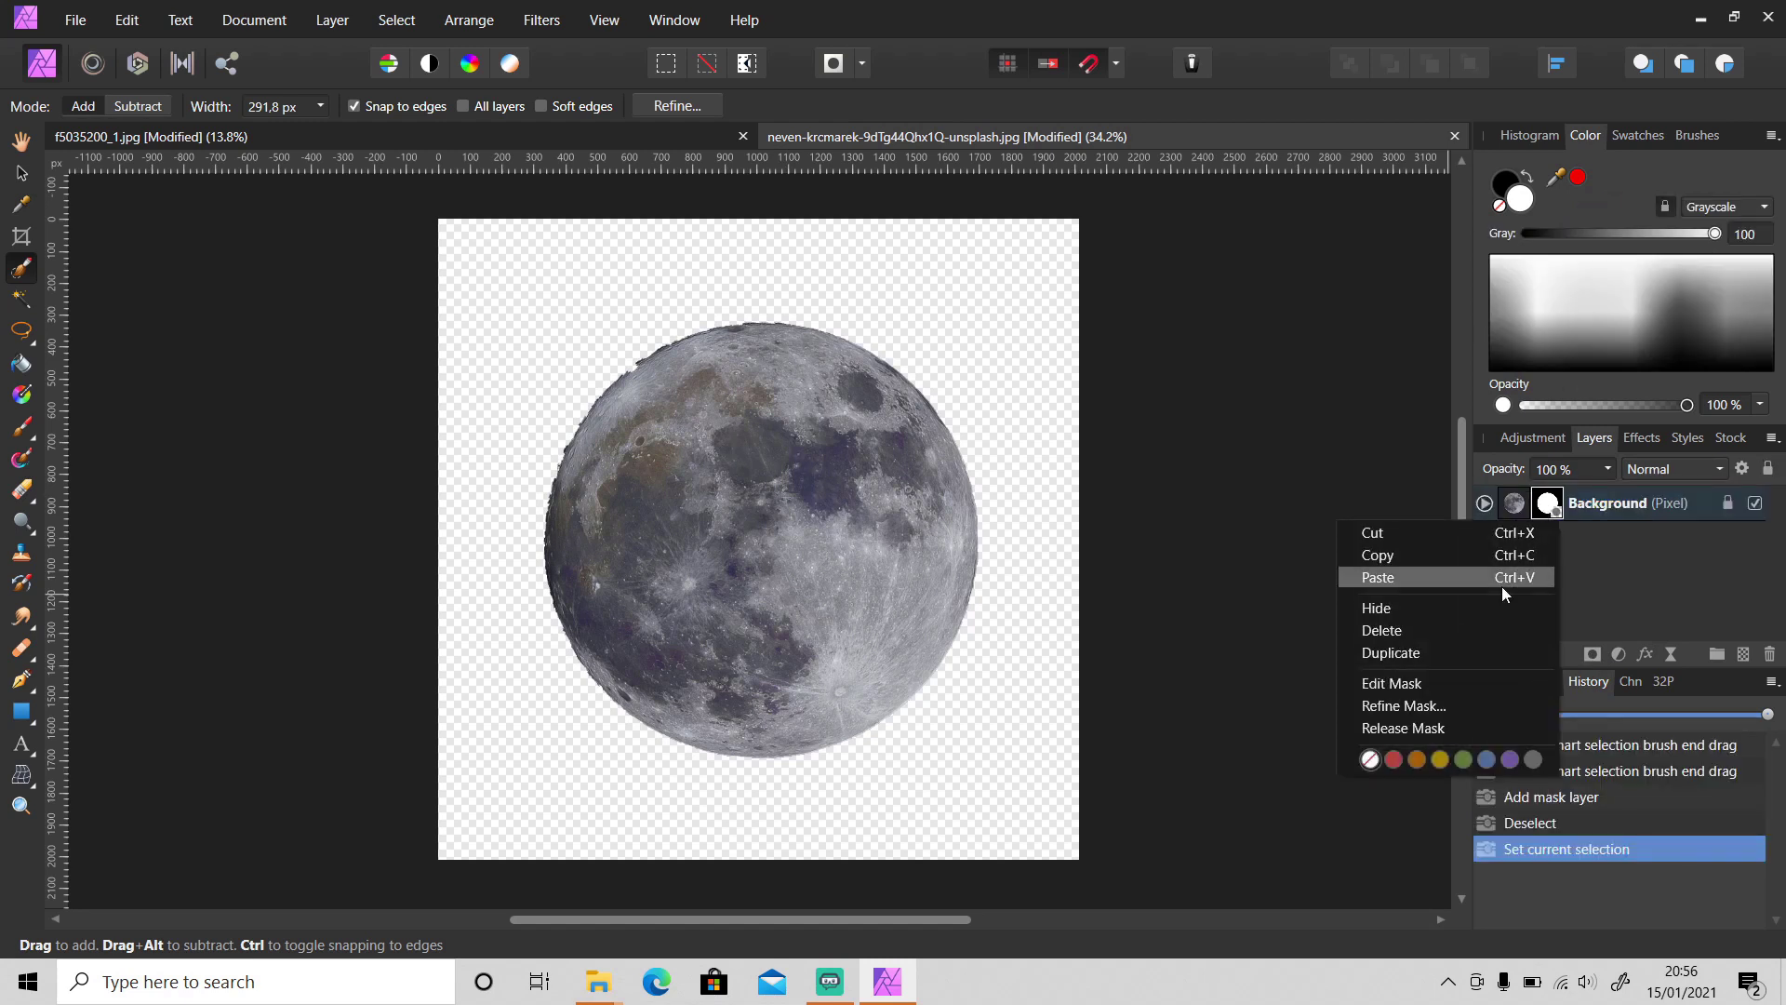
pyautogui.click(1451, 723)
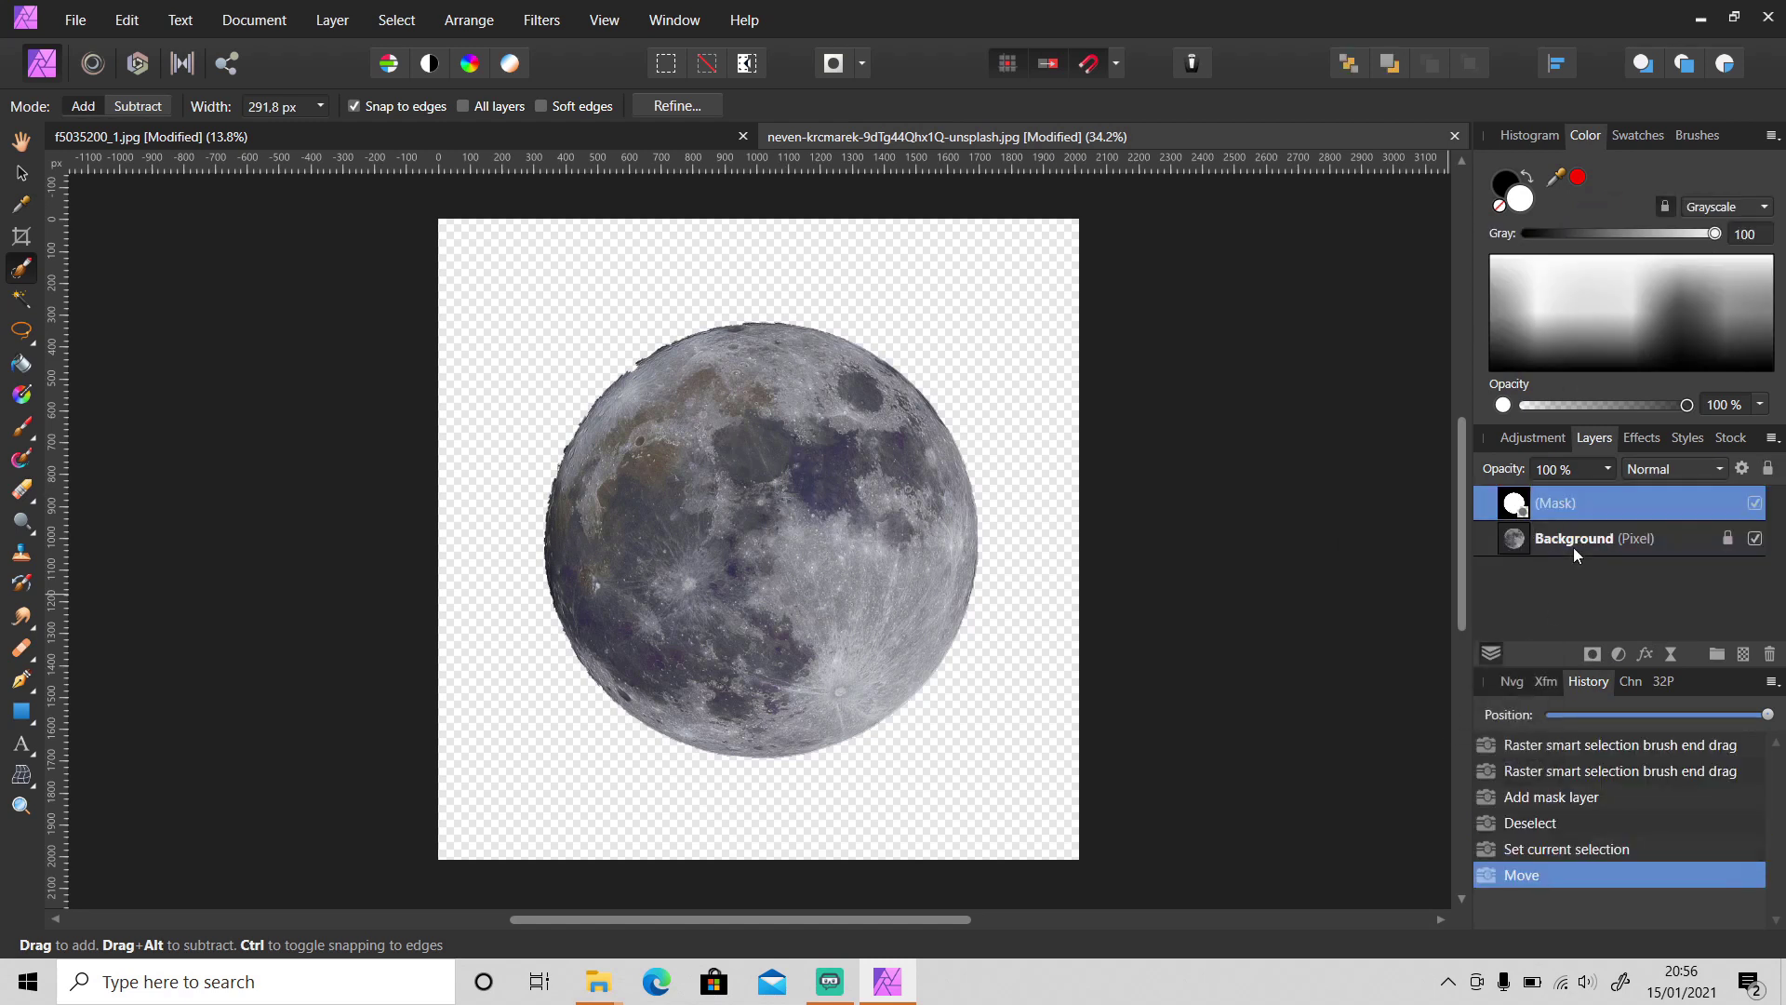
pyautogui.rightClick(1583, 498)
pyautogui.click(1526, 272)
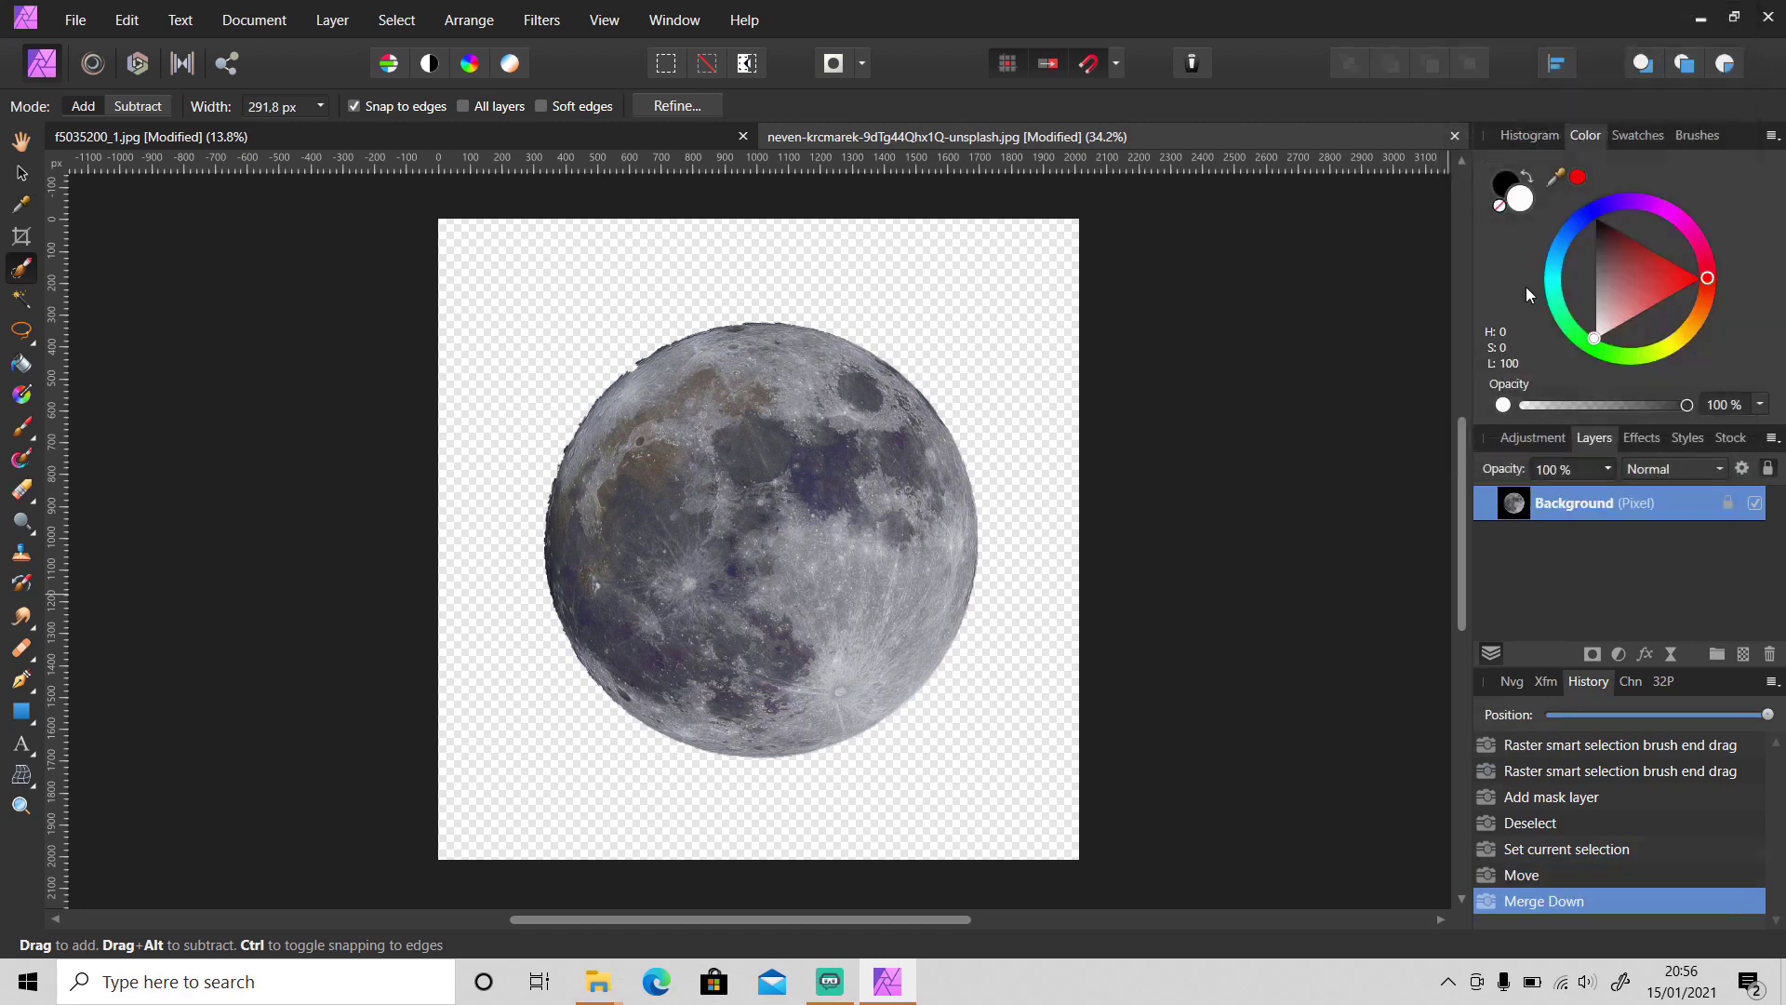
# Copy the cut-out moon into the f5035200_1.jpg composite and close the moon document without saving
pyautogui.click(579, 137)
pyautogui.hotkey('ctrl', 'v')
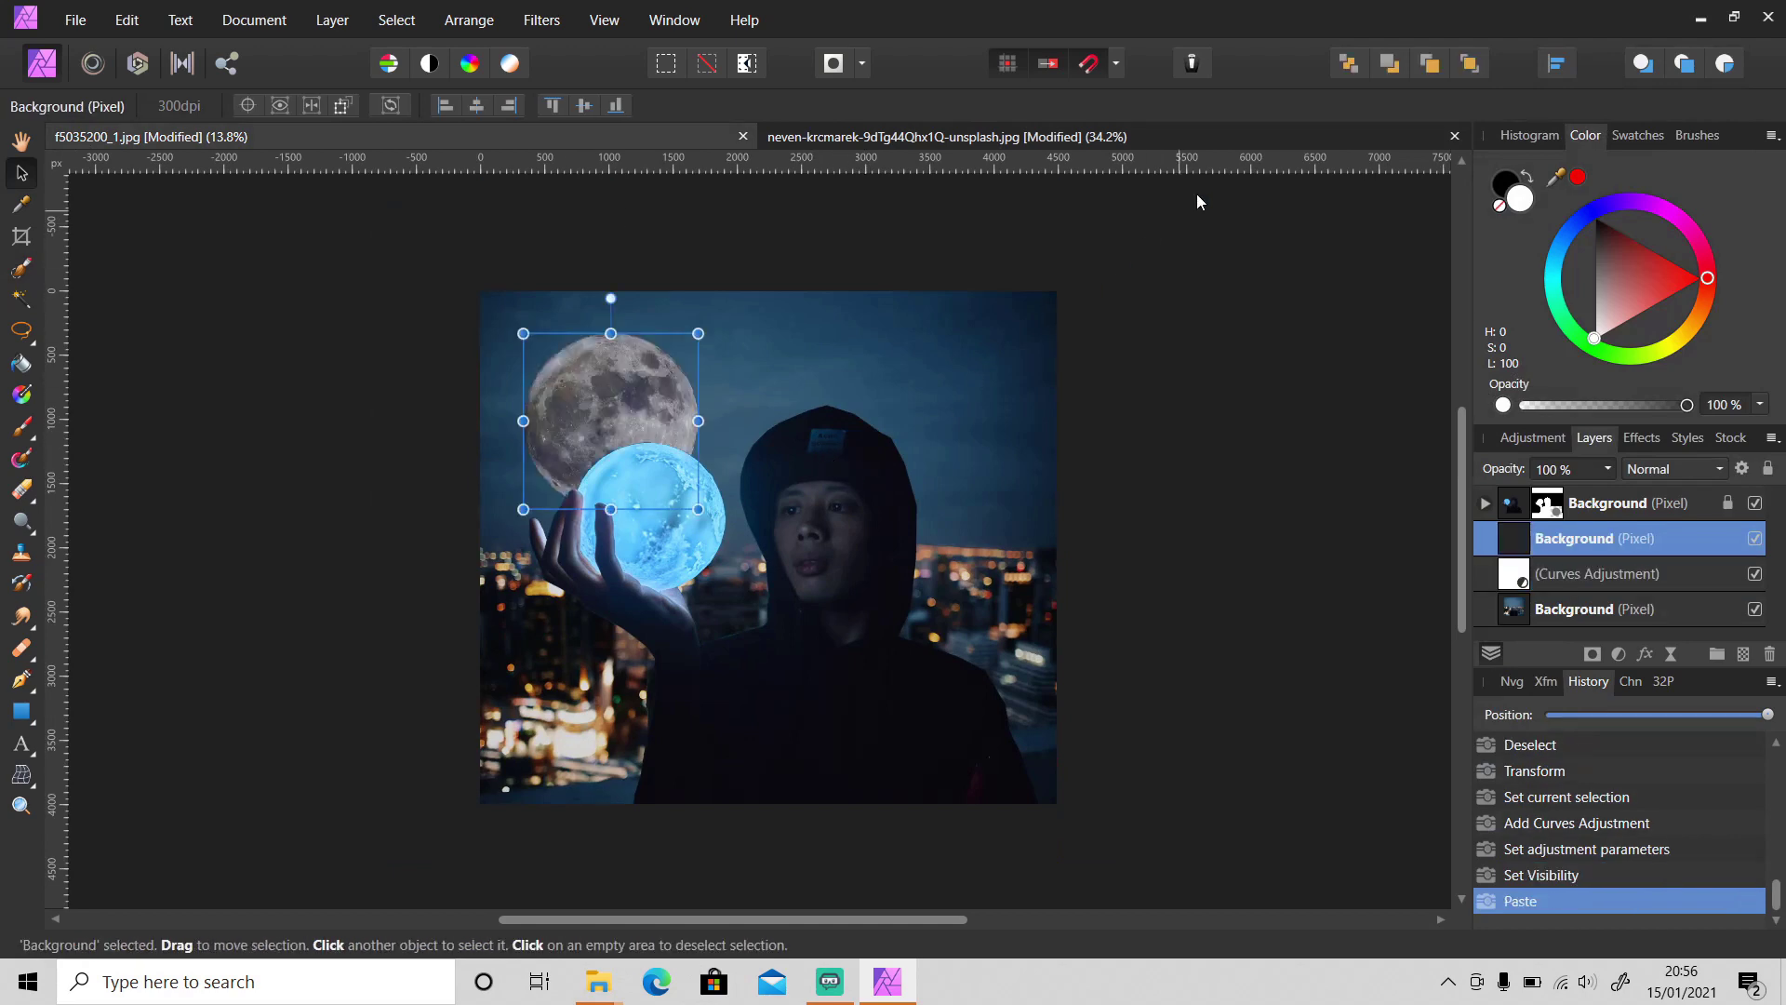
pyautogui.hotkey('ctrl', 'Tab')
pyautogui.hotkey('ctrl', 'w')
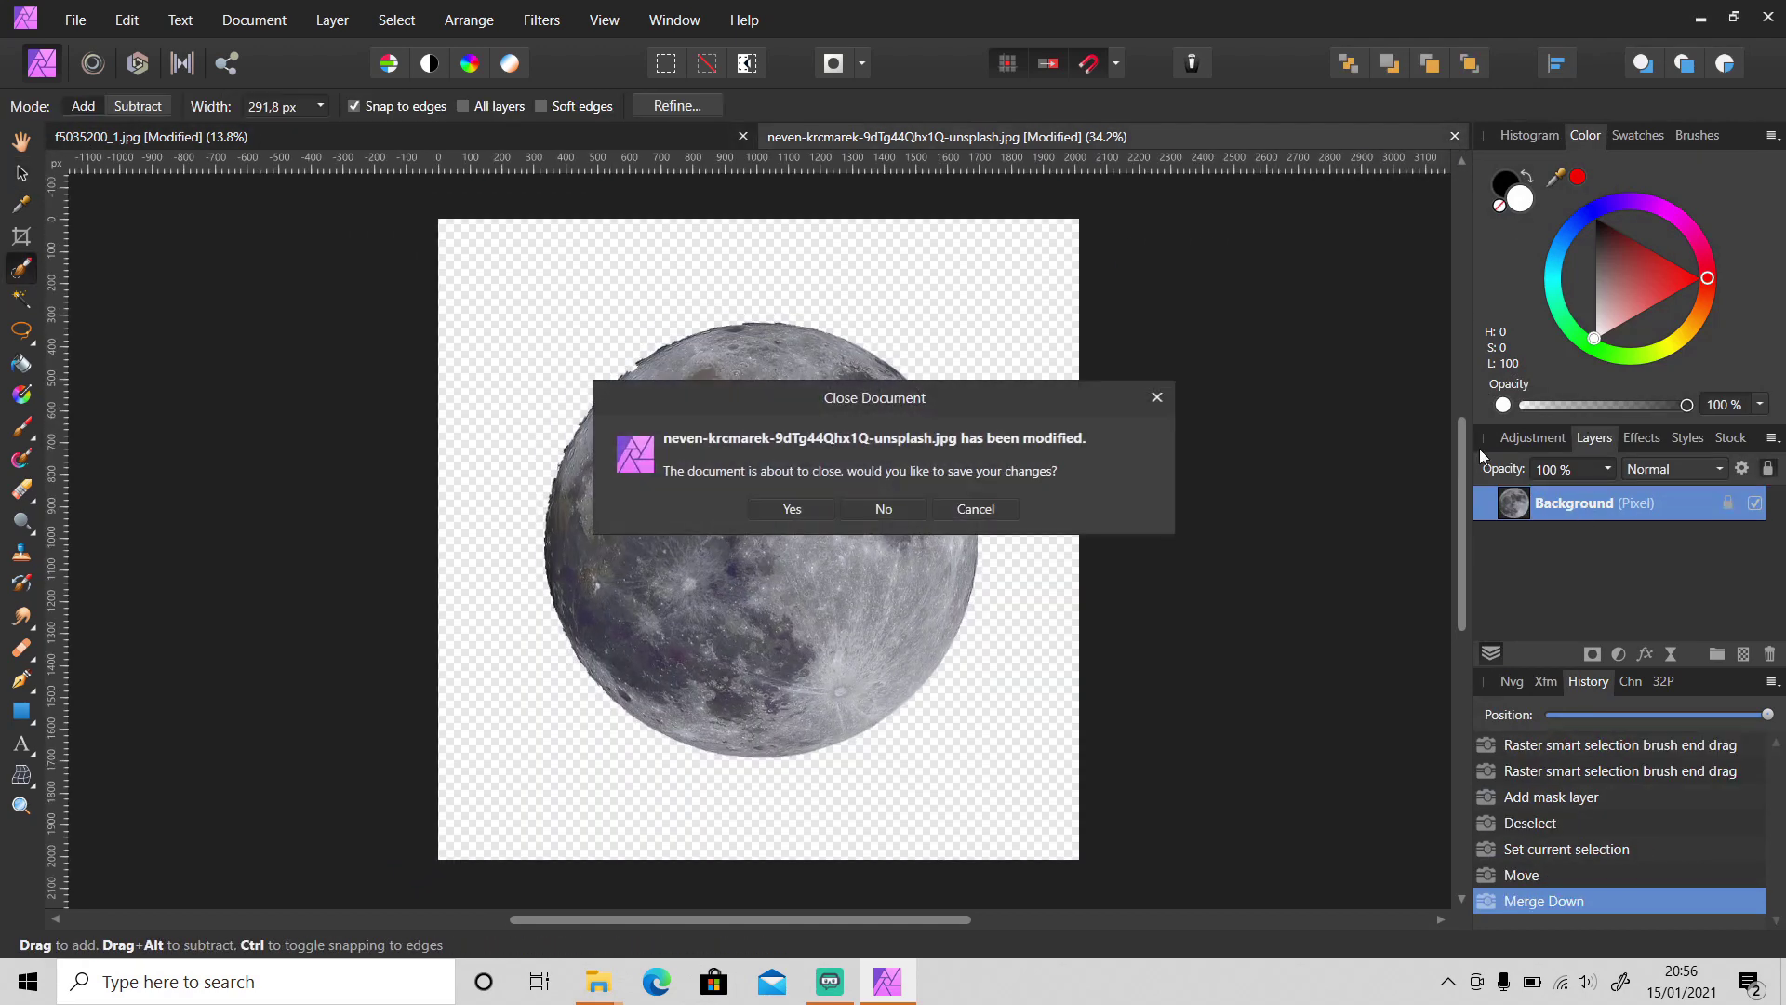
pyautogui.click(883, 509)
# Move the pasted moon layer to the top of the stack and place it over the glowing moon in the hand
pyautogui.doubleClick(1658, 540)
pyautogui.press('Escape')
pyautogui.moveTo(1658, 539); pyautogui.dragTo(1682, 478)
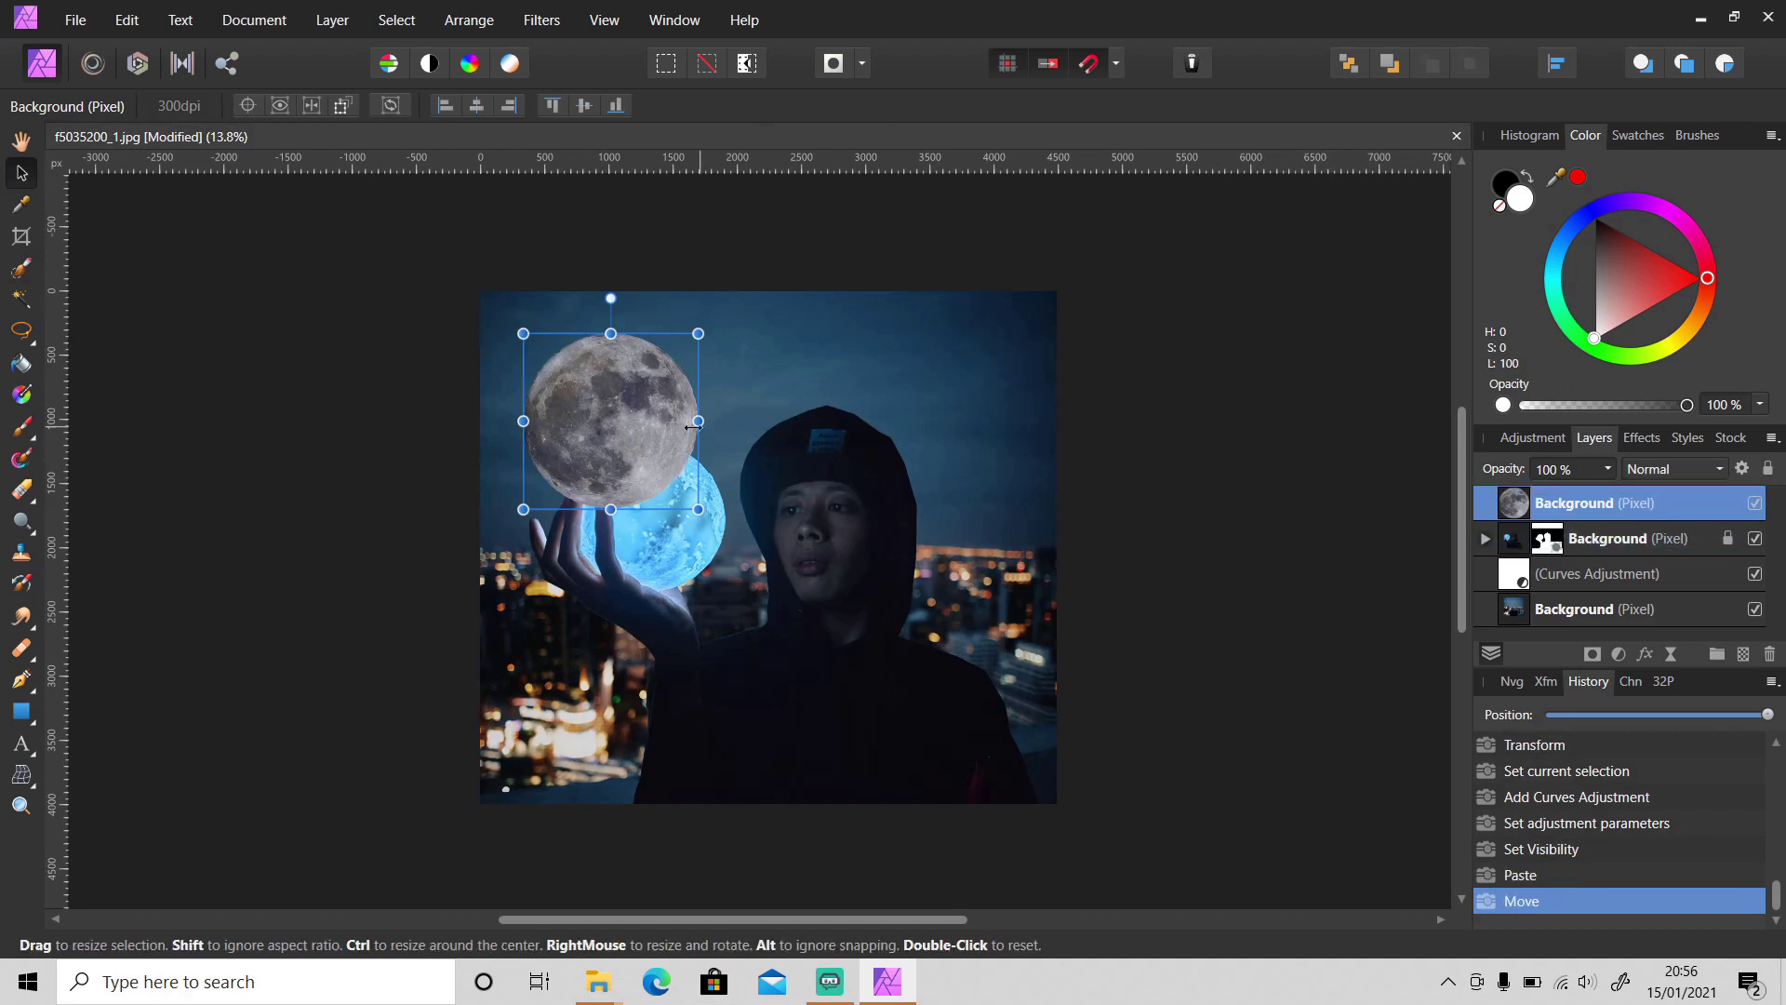
pyautogui.moveTo(612, 426); pyautogui.dragTo(646, 517)
pyautogui.scroll(3, 642, 510)
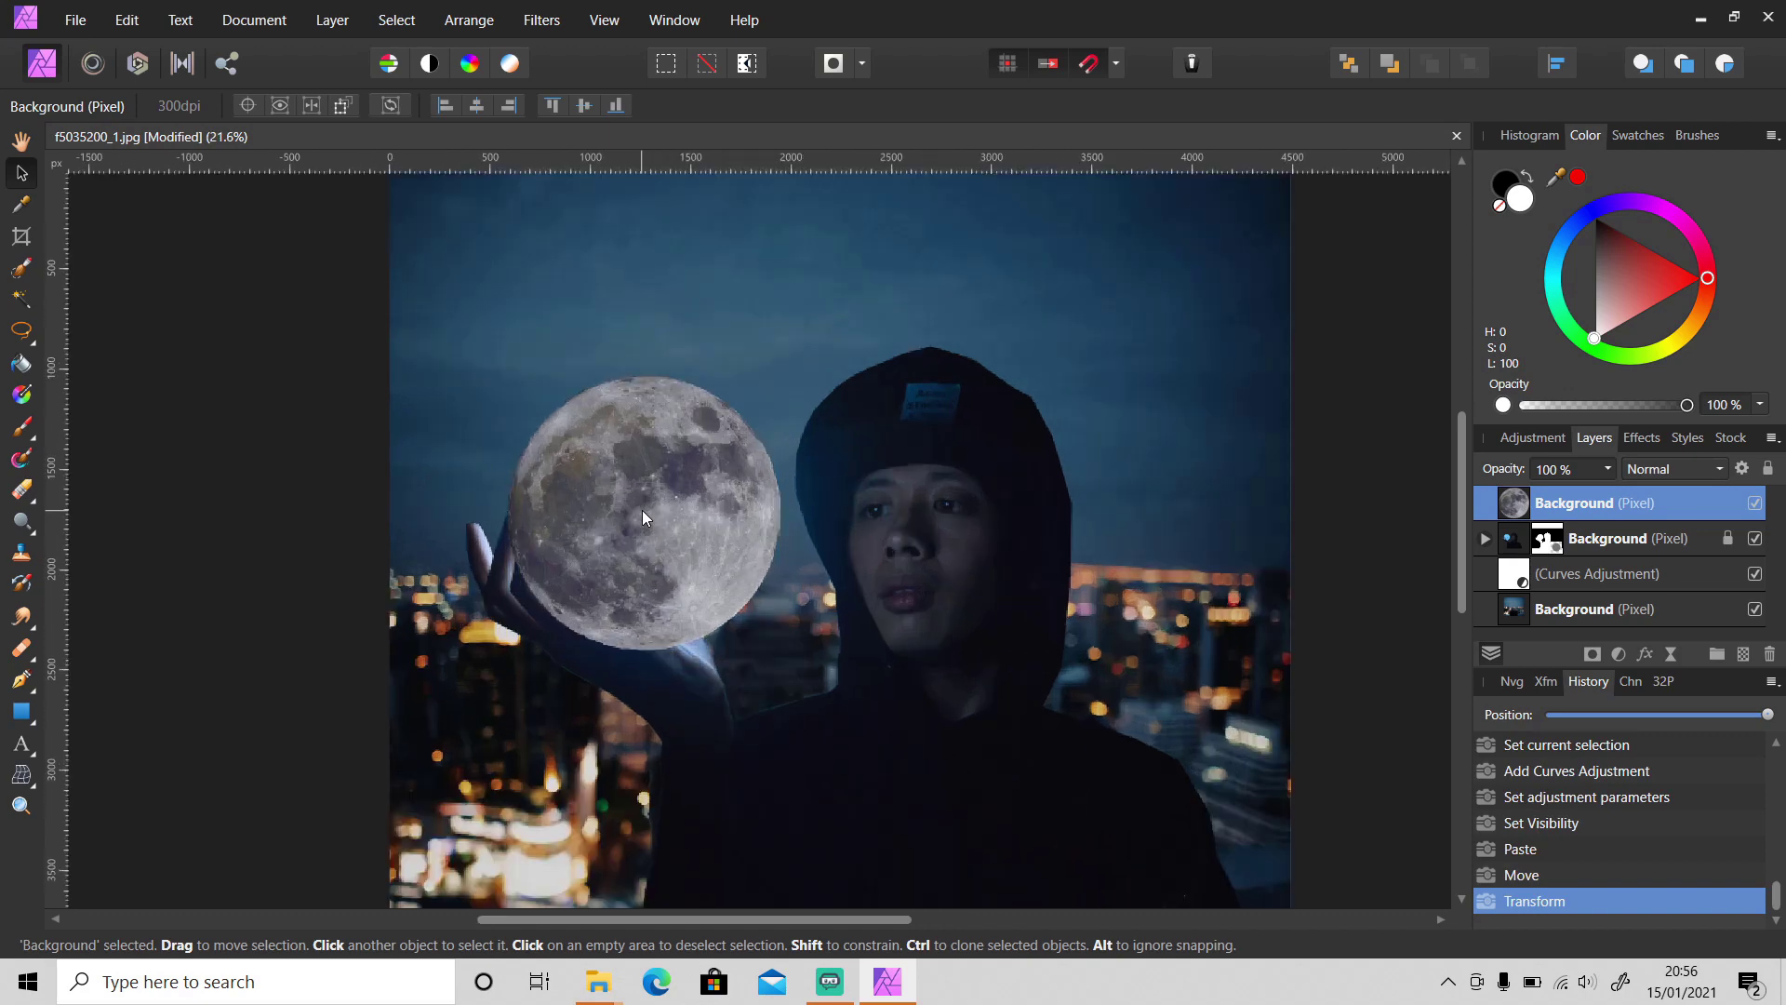
# Set the pasted moon layer's blend mode to Hard Light and scale it down to fit the glowing moon
pyautogui.click(1701, 467)
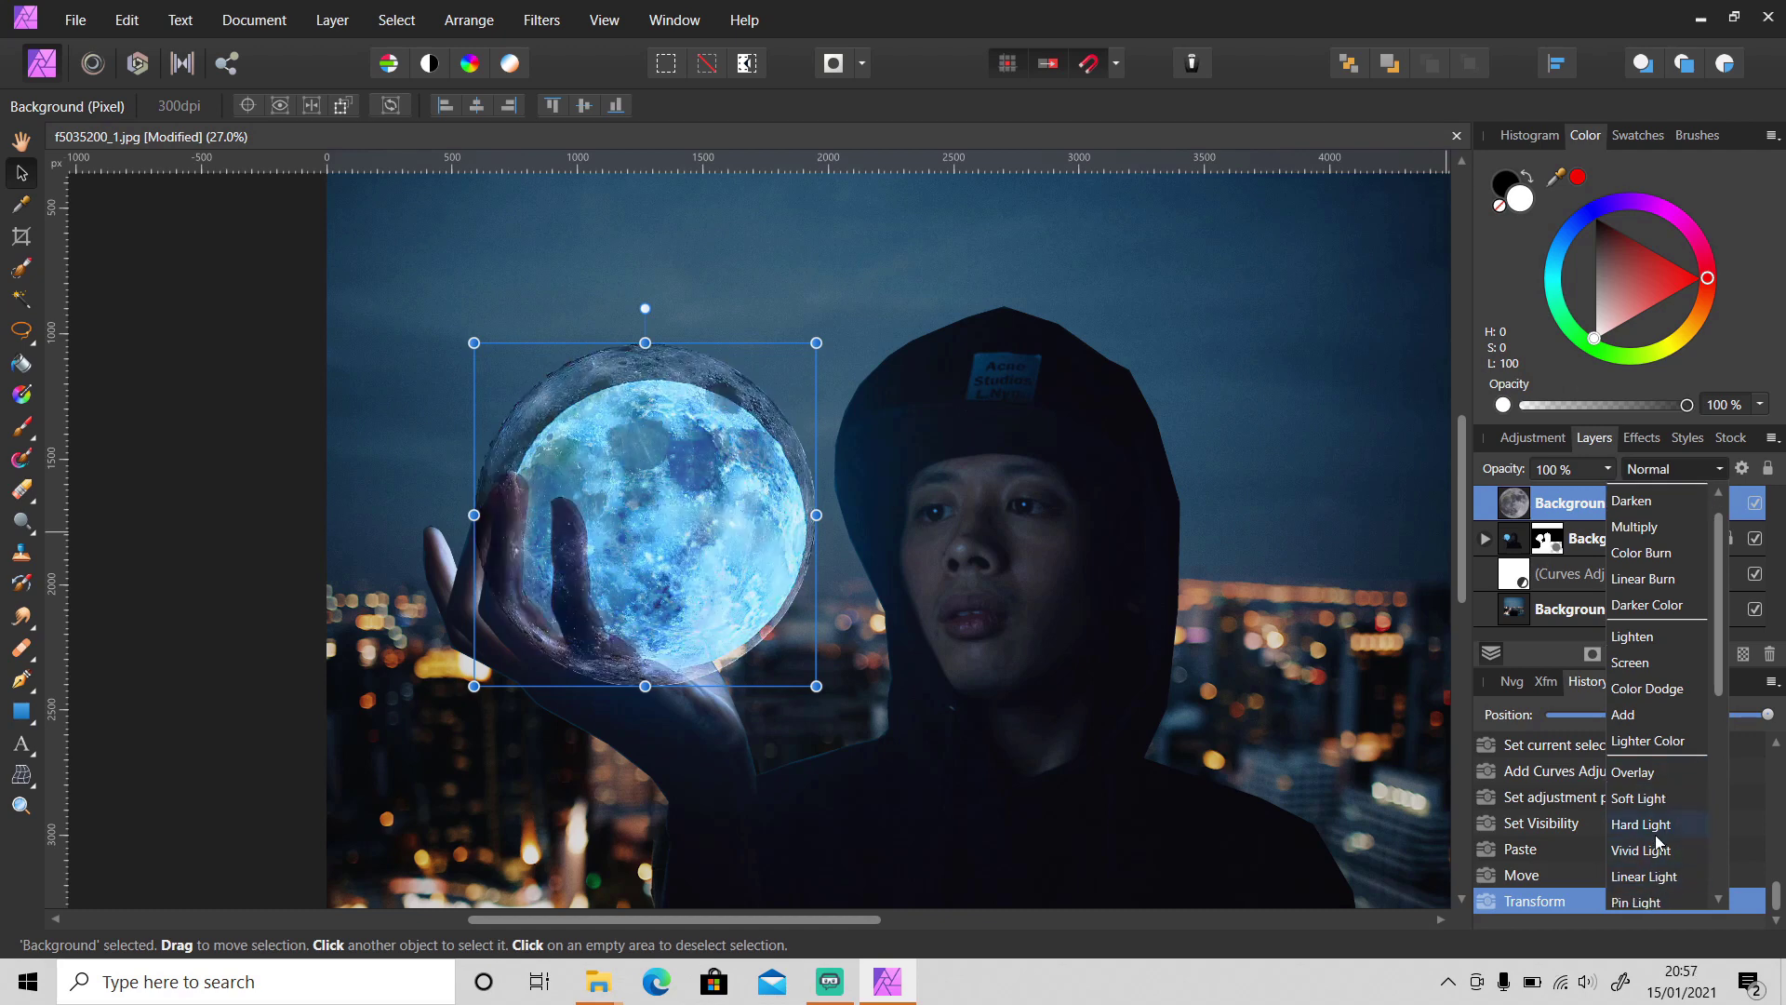
pyautogui.click(1655, 831)
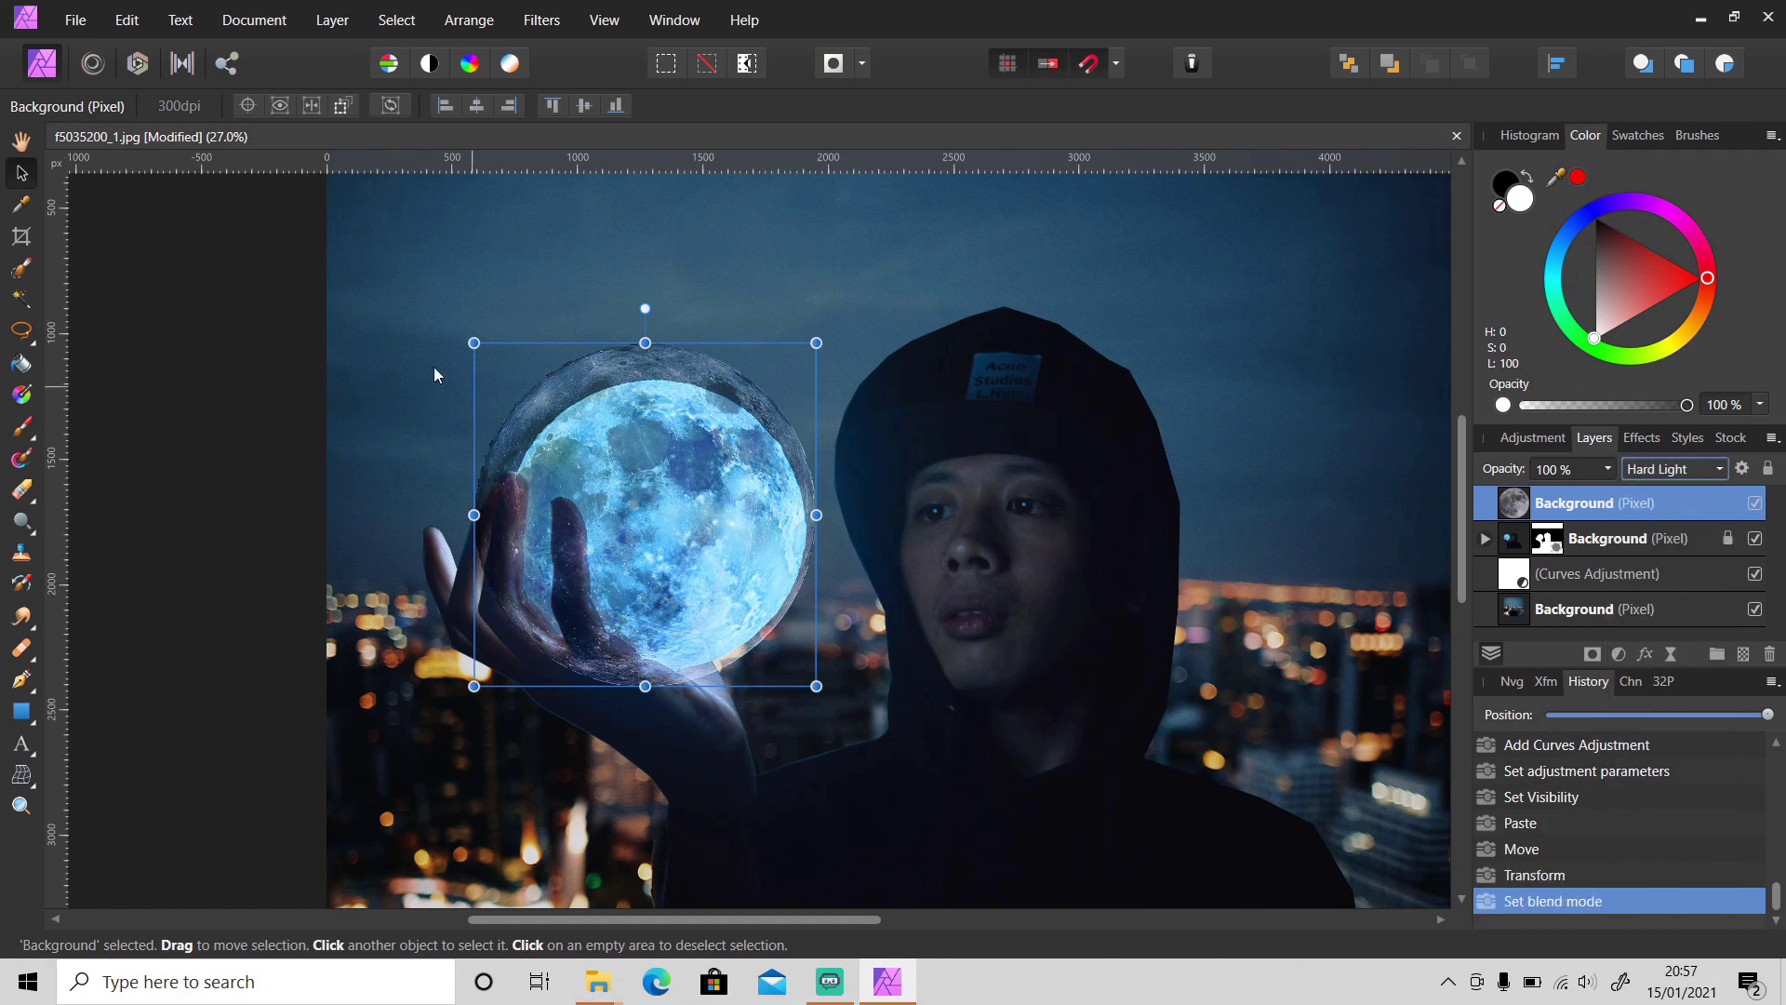
pyautogui.moveTo(473, 342); pyautogui.dragTo(491, 382)
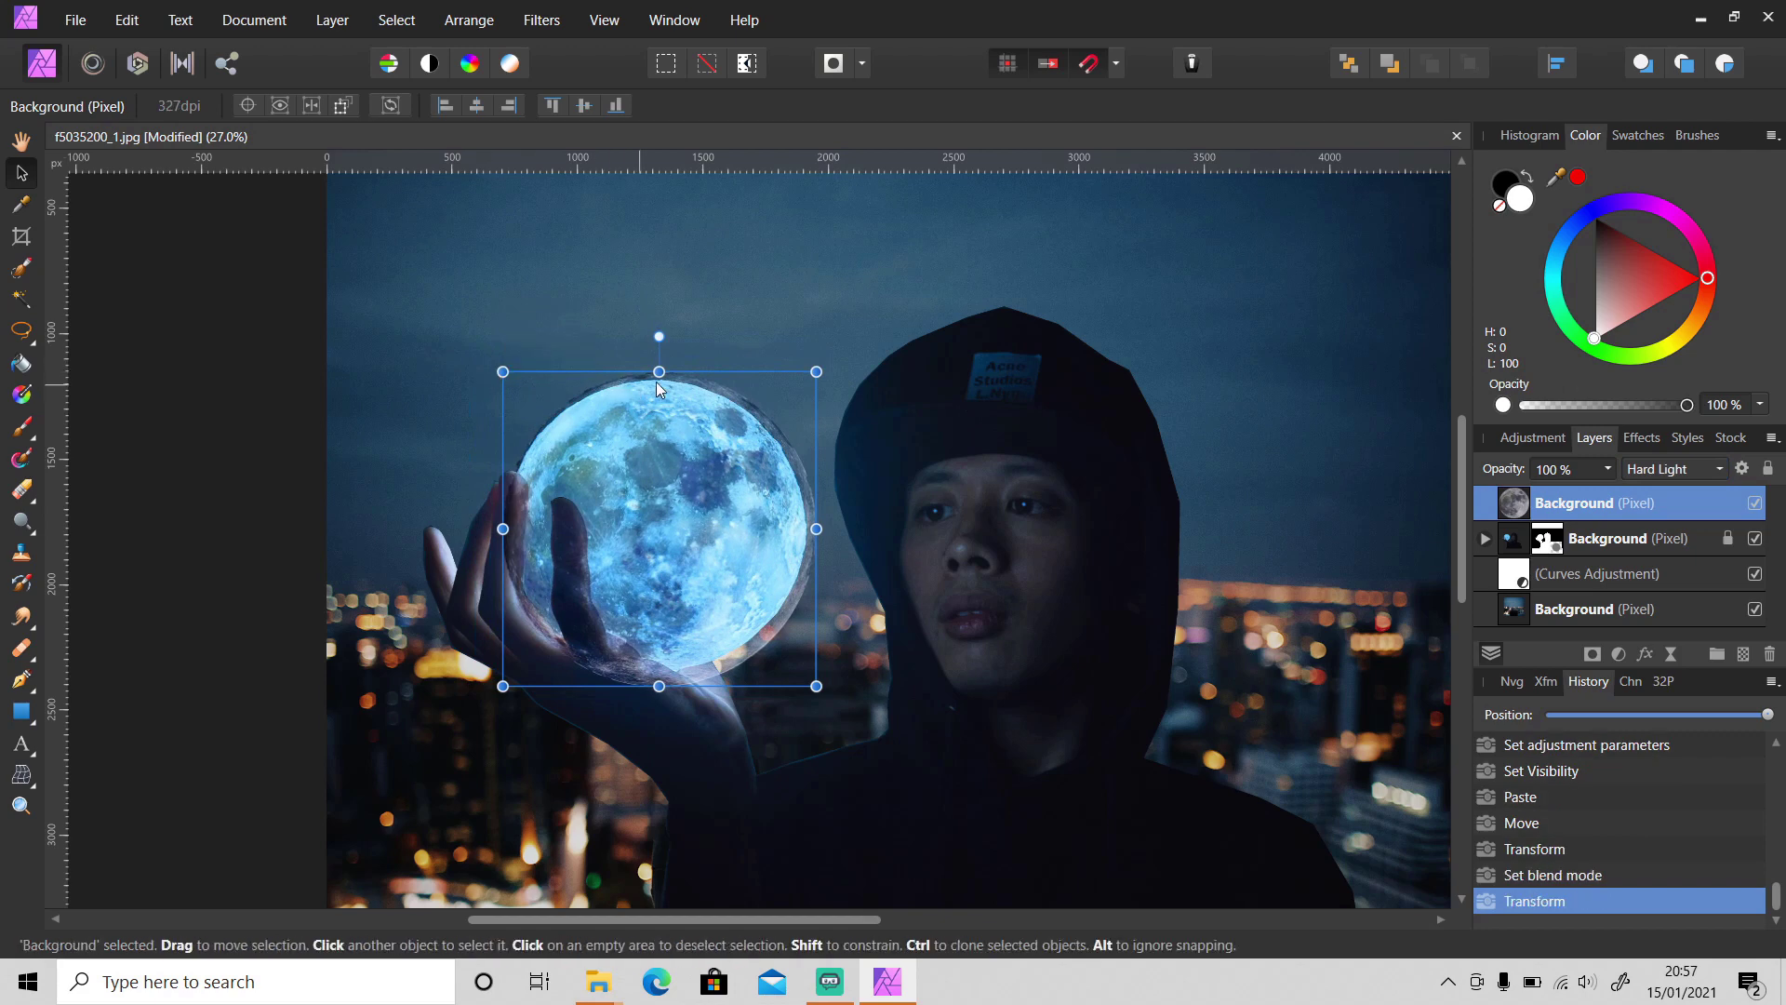
pyautogui.moveTo(659, 372); pyautogui.dragTo(659, 377)
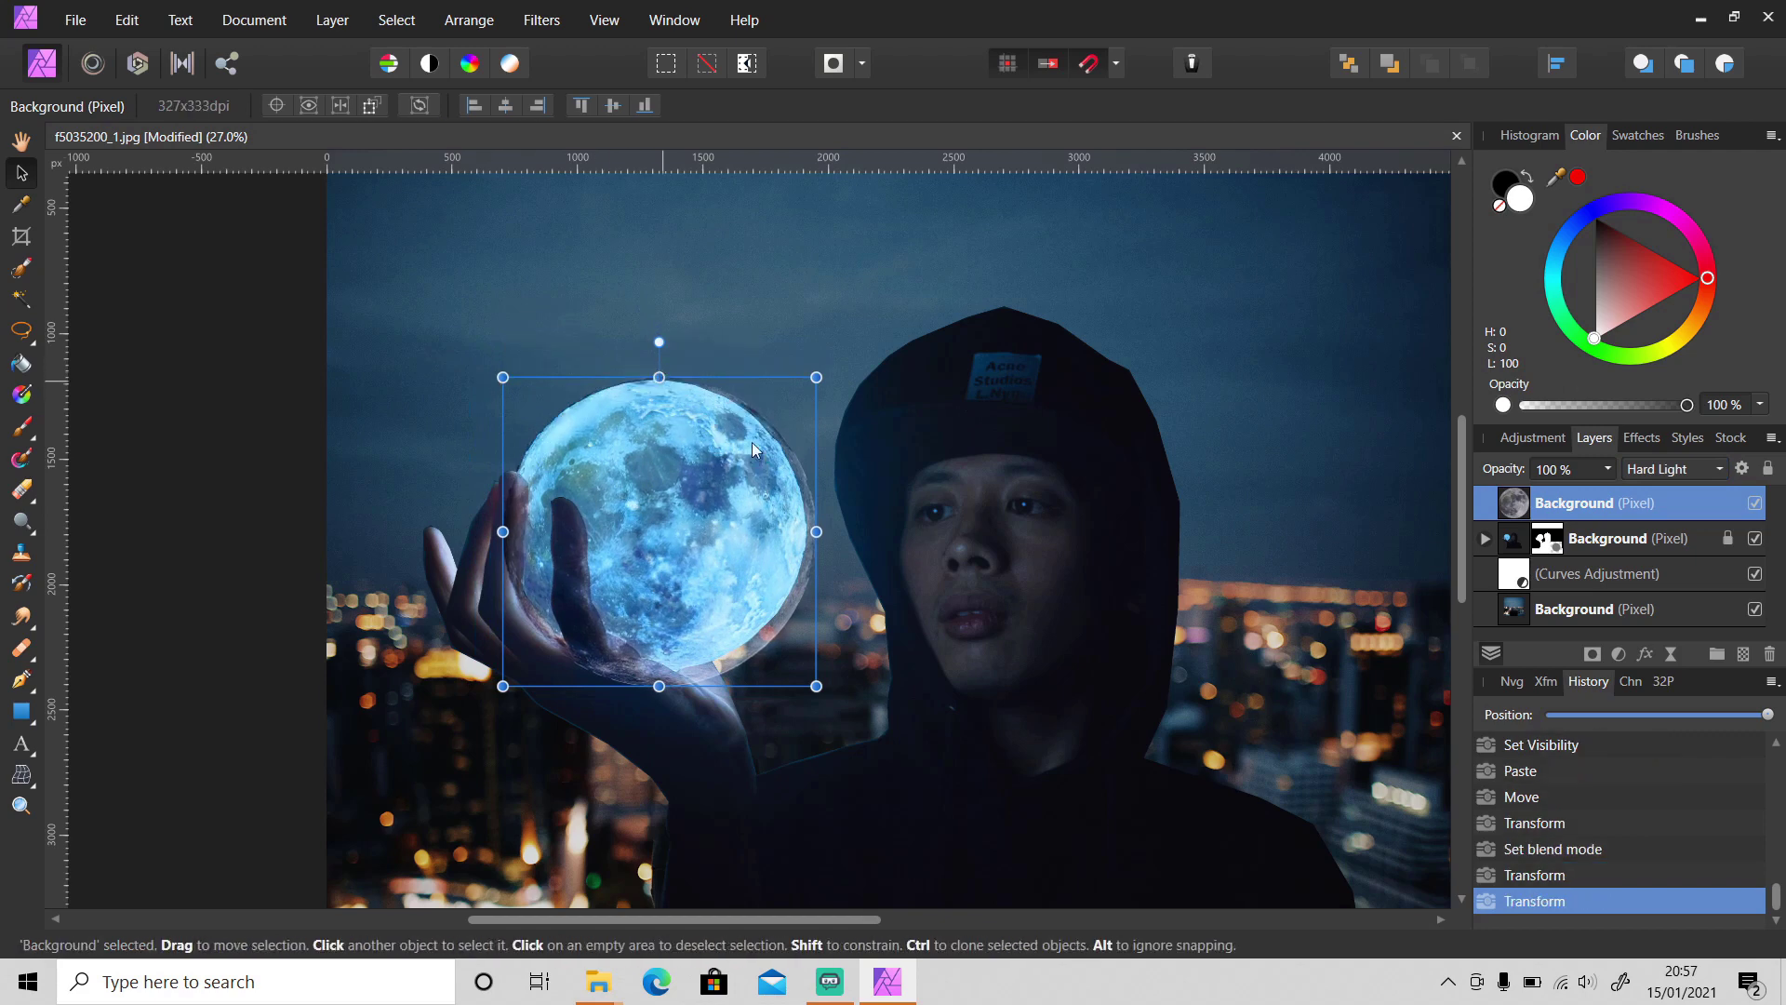
pyautogui.moveTo(817, 533); pyautogui.dragTo(806, 532)
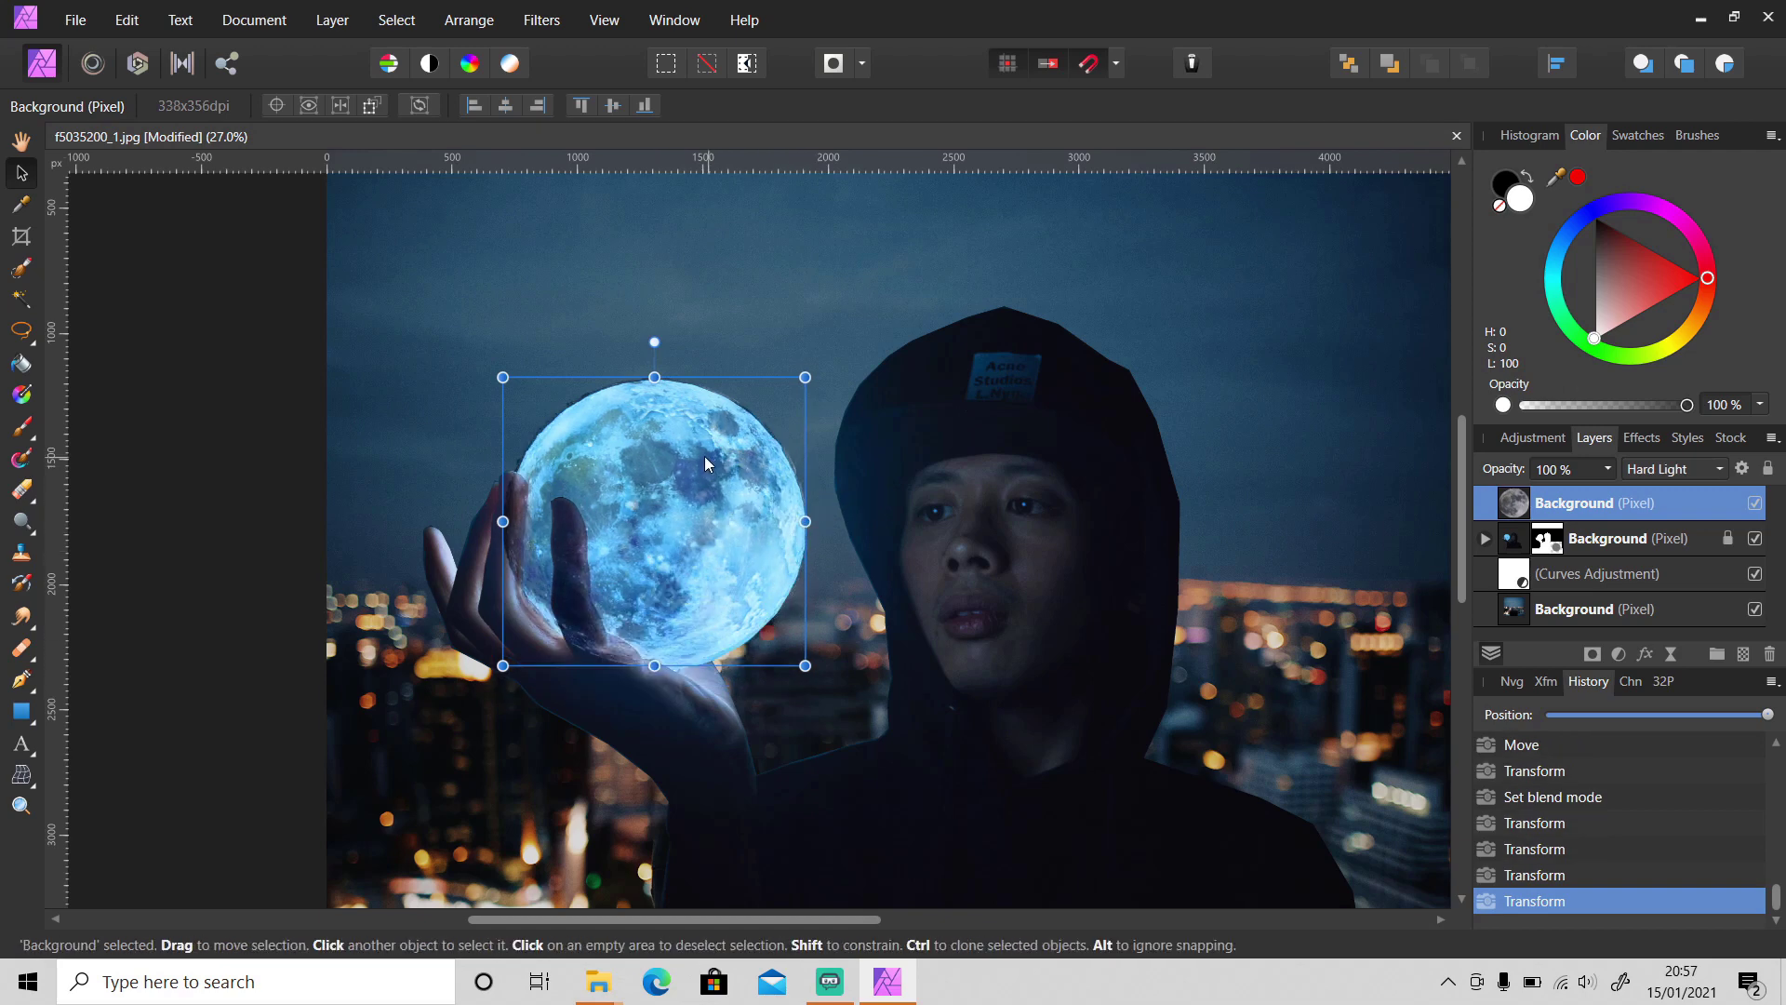
# Fine-tune the position and width of the moon texture so its edges line up with the glowing moon's outline
pyautogui.scroll(3, 656, 441)
pyautogui.scroll(1, 633, 469)
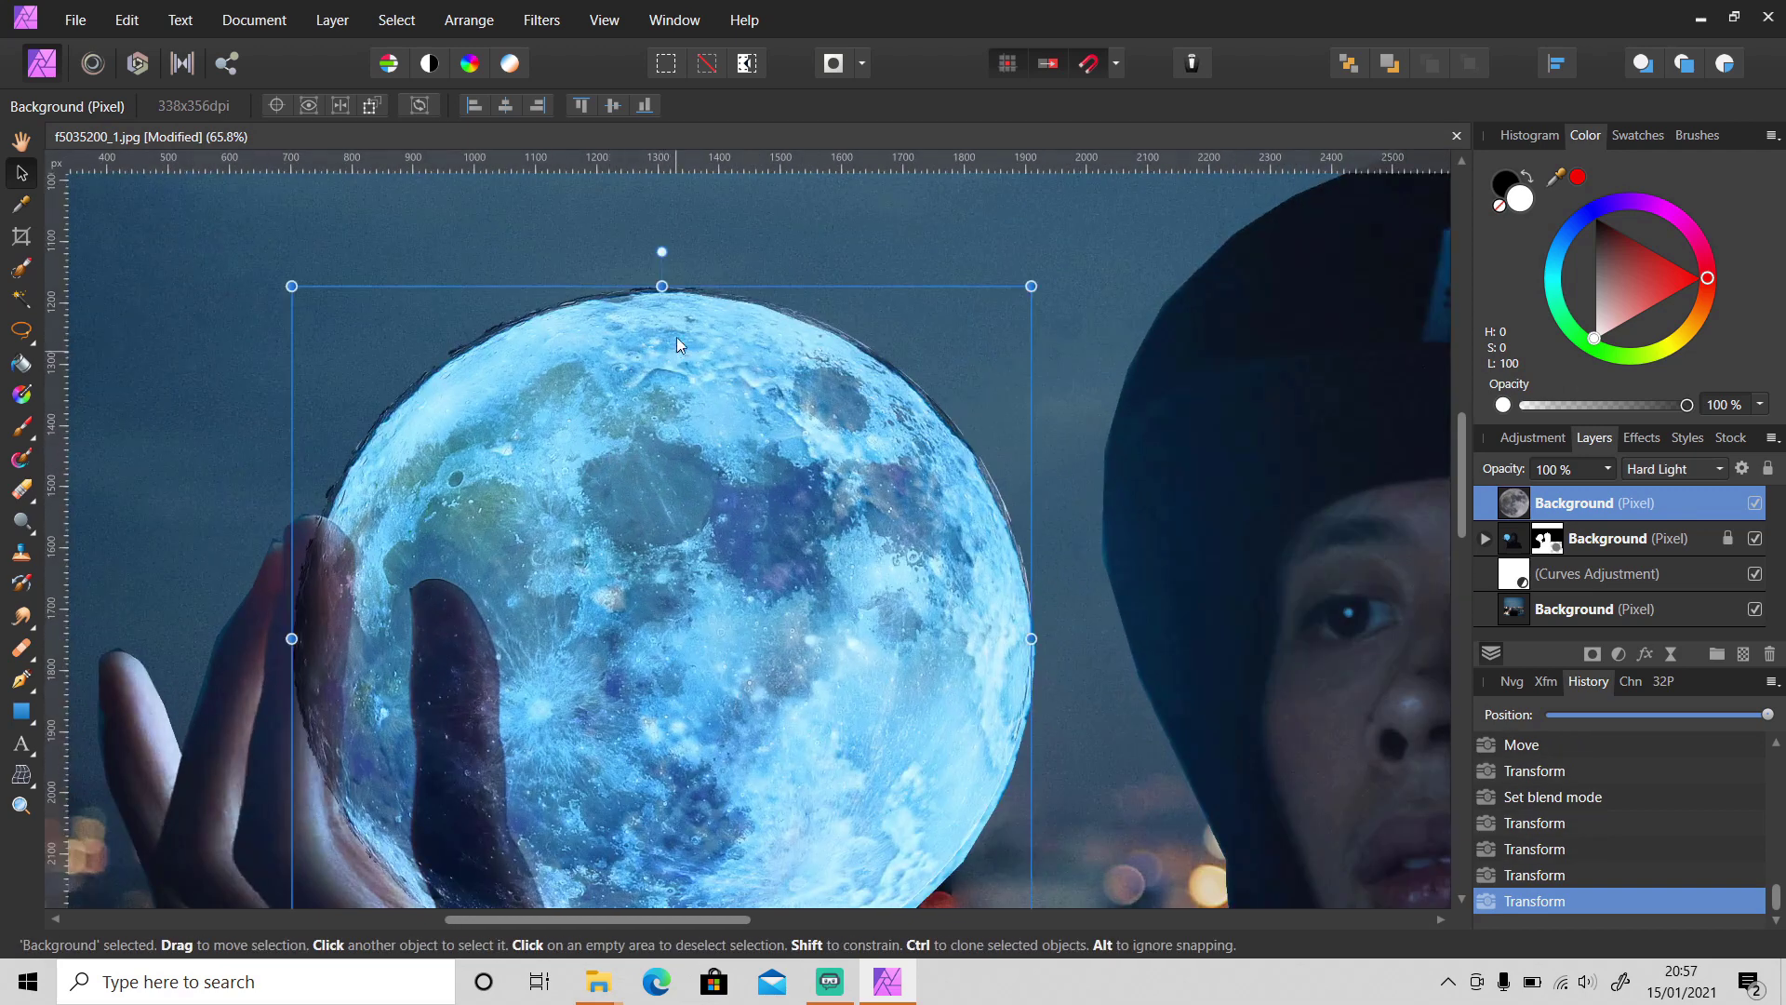
pyautogui.moveTo(655, 296); pyautogui.dragTo(660, 305)
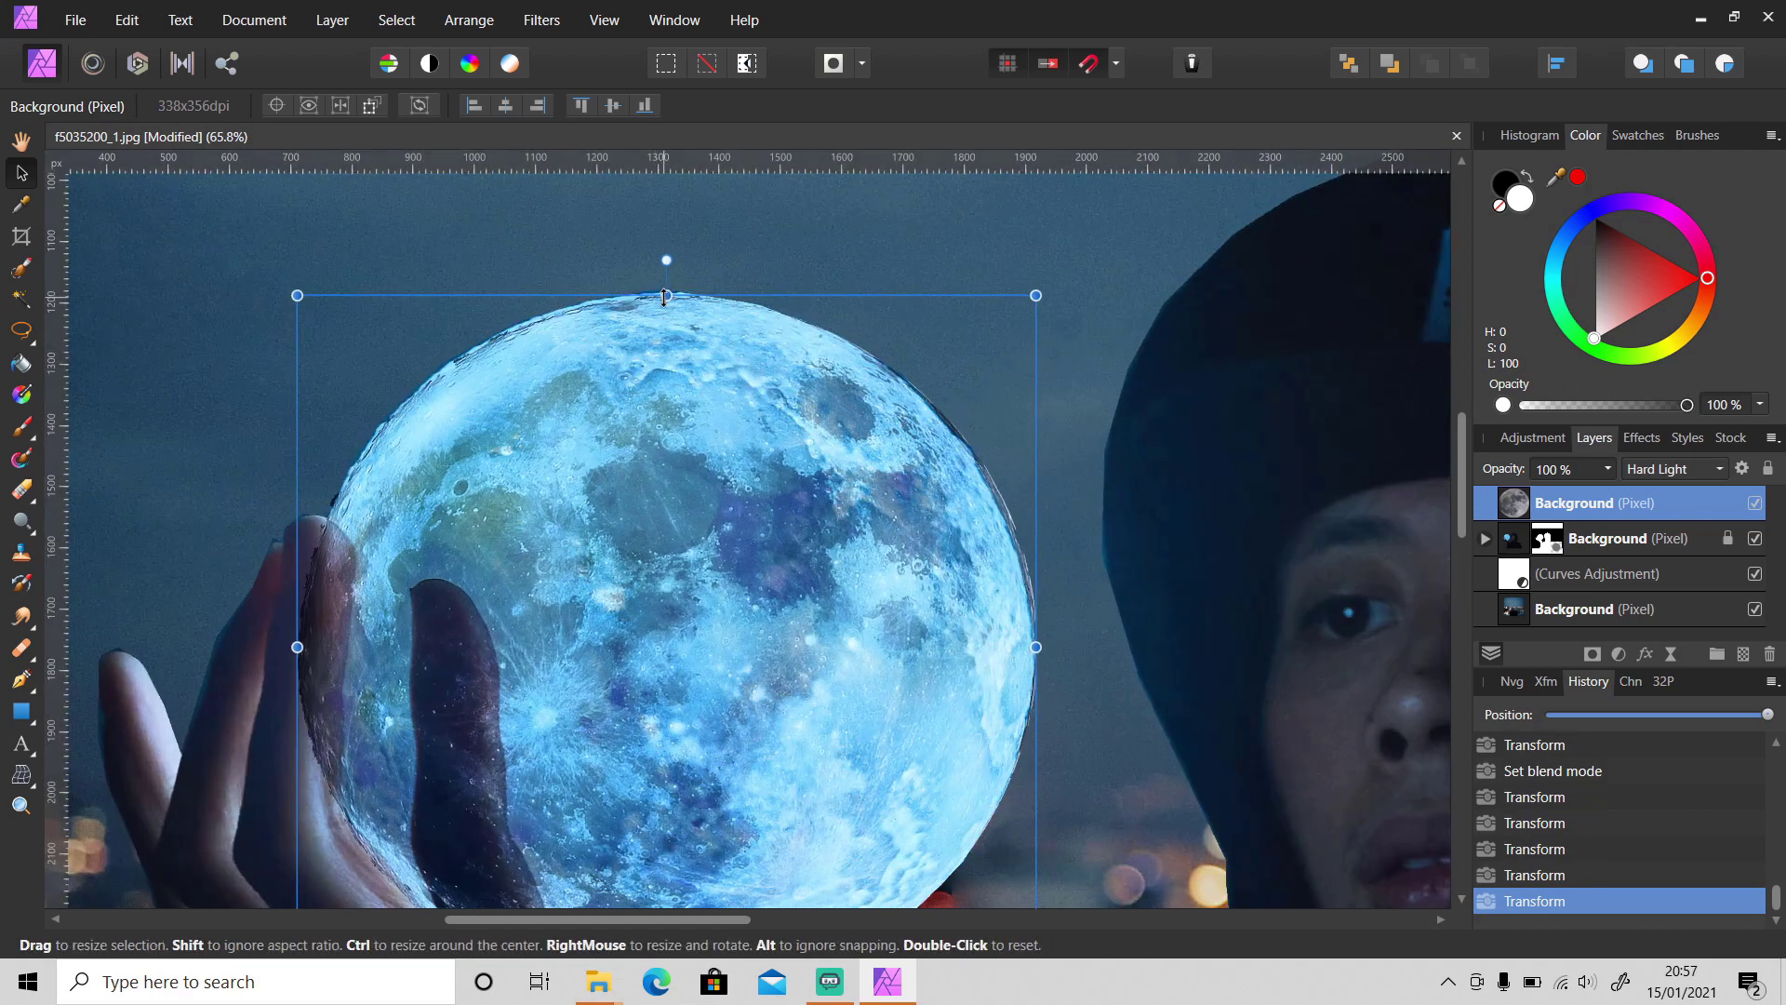
pyautogui.scroll(-1, 878, 602)
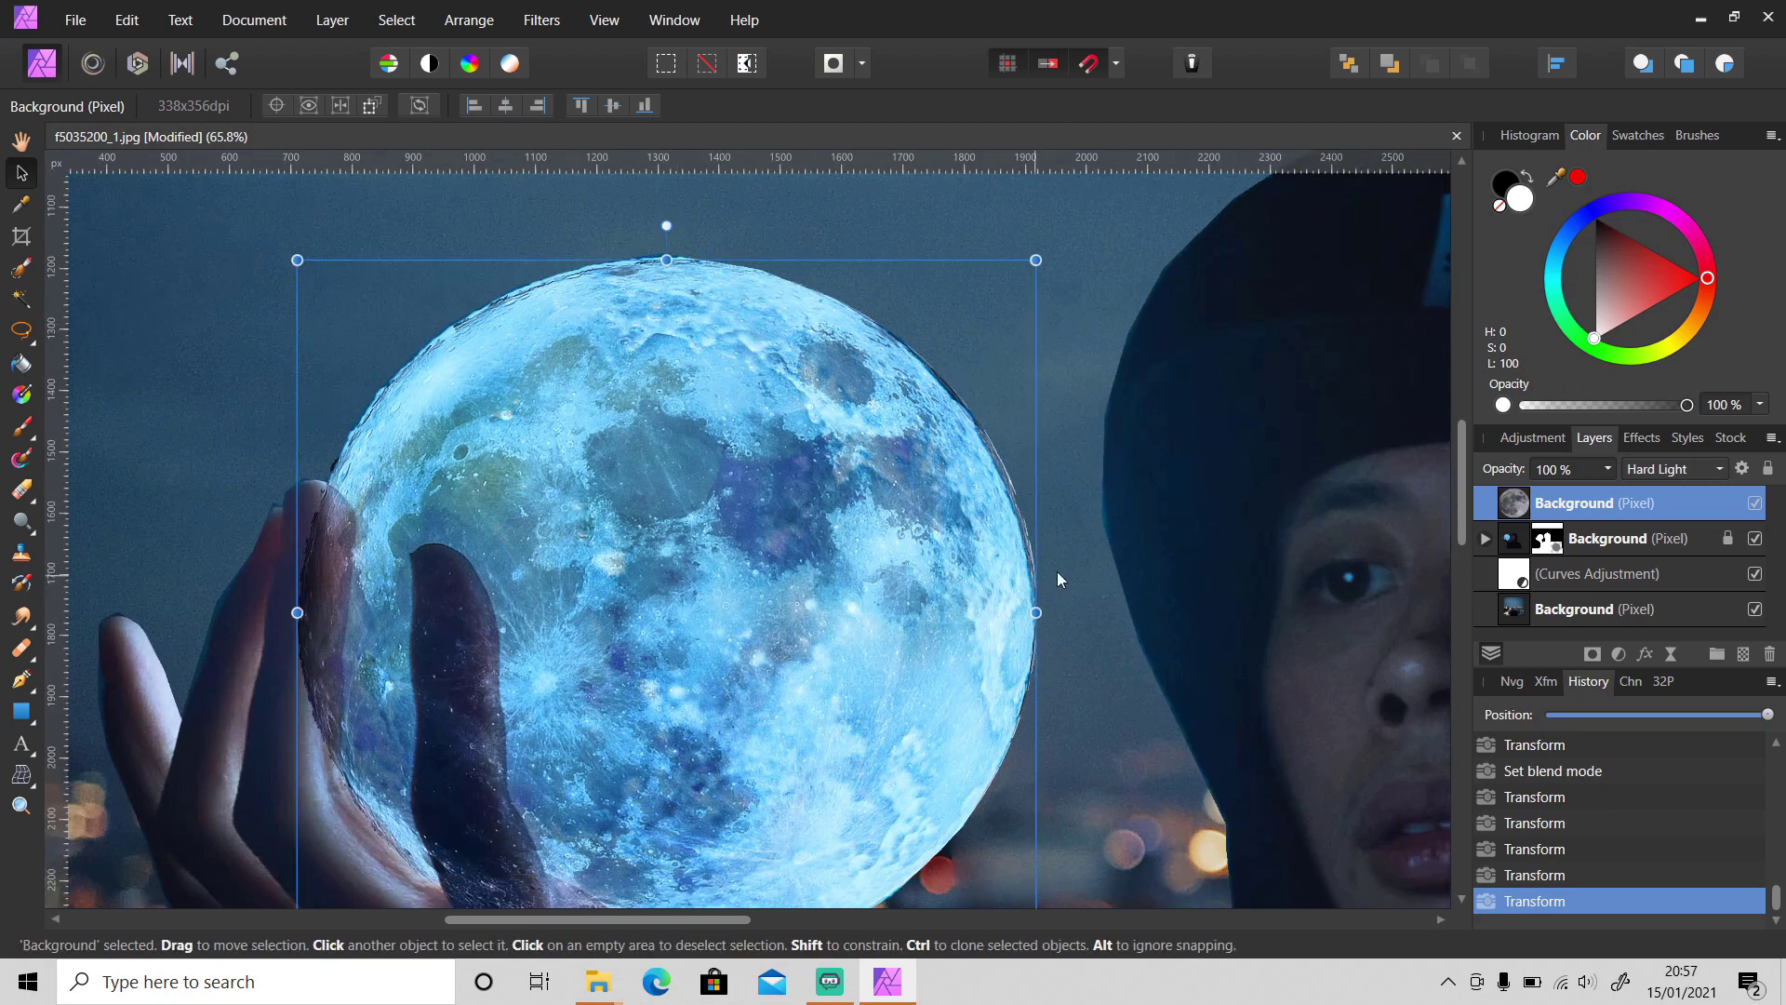
pyautogui.moveTo(1032, 610); pyautogui.dragTo(1030, 611)
pyautogui.scroll(-2, 845, 562)
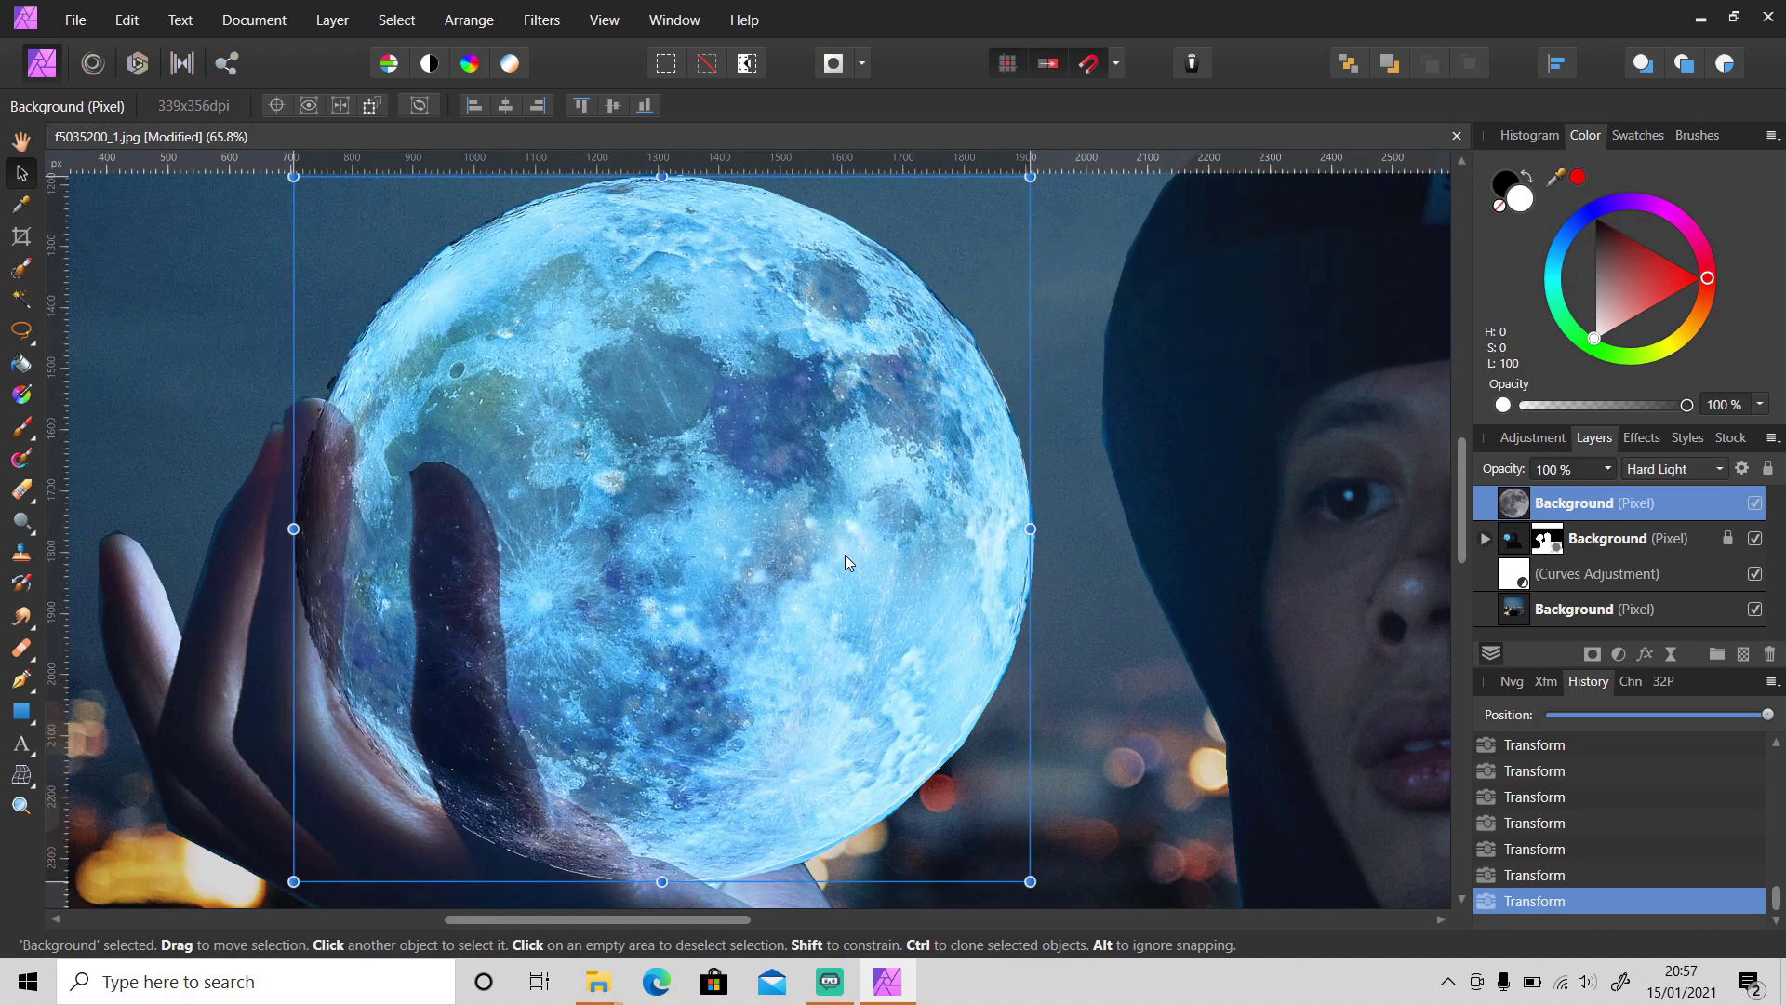
# Add a mask to the moon texture layer and paint out the texture over the fingers with a soft black brush
pyautogui.click(1591, 653)
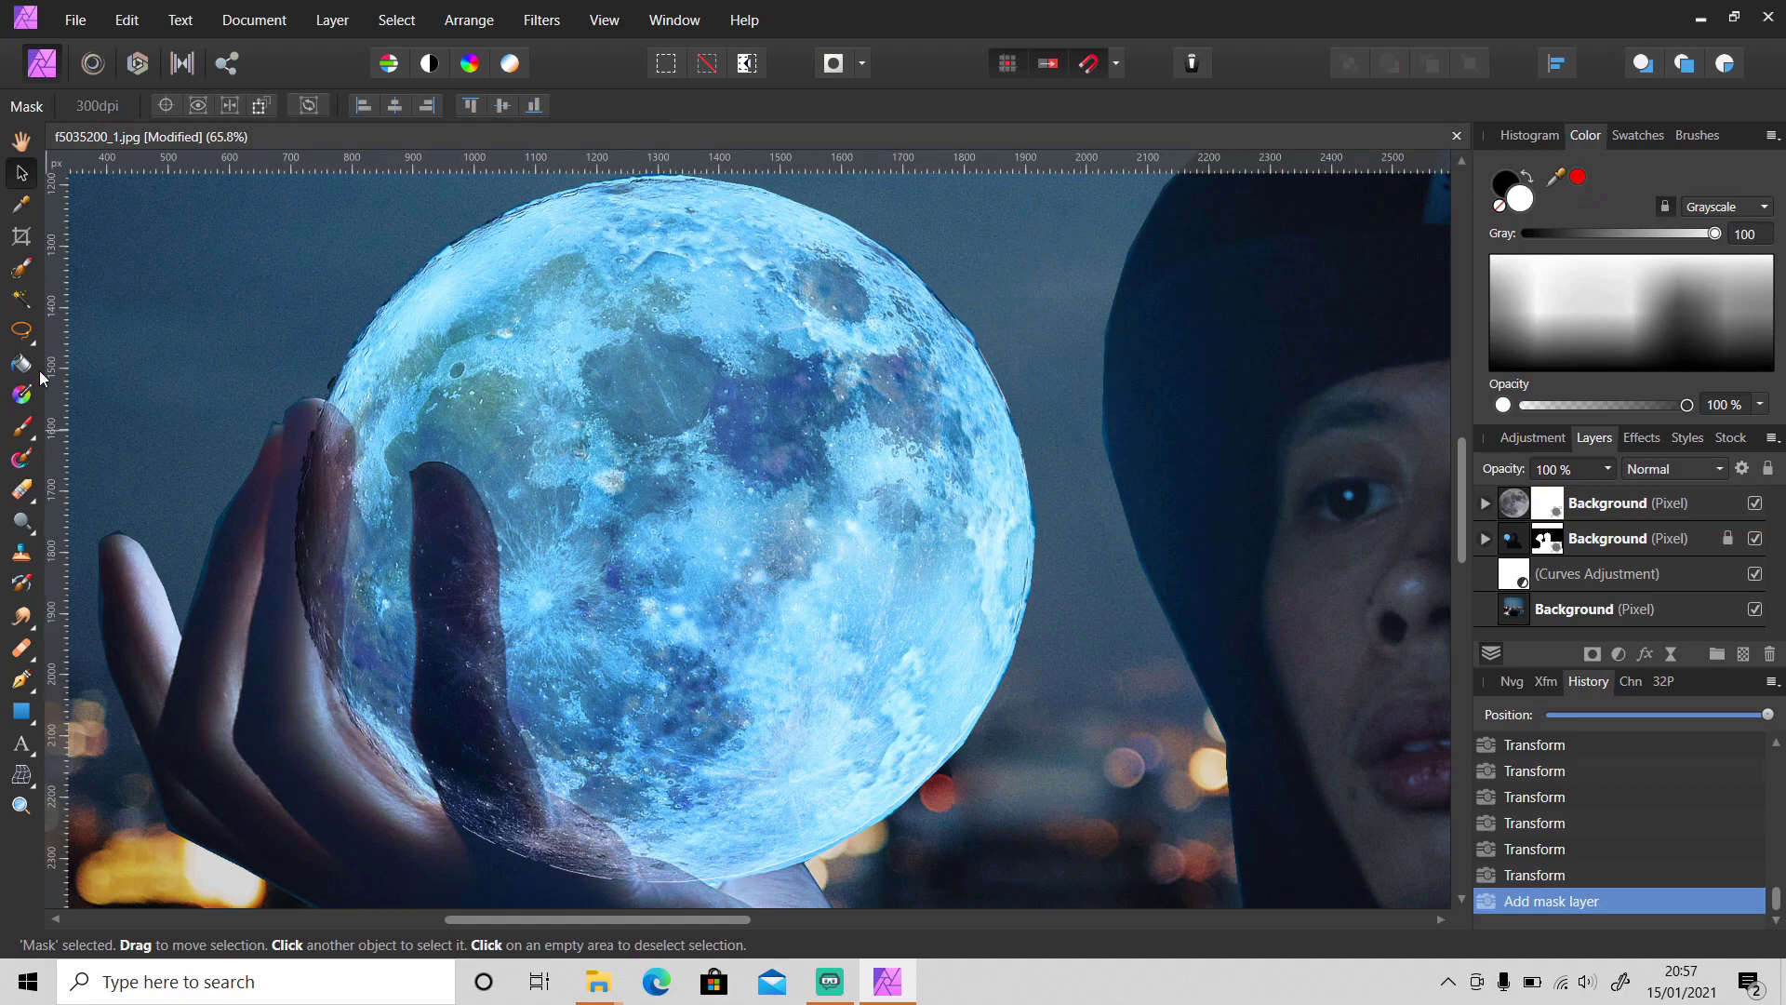
pyautogui.press('b')
pyautogui.press('x')
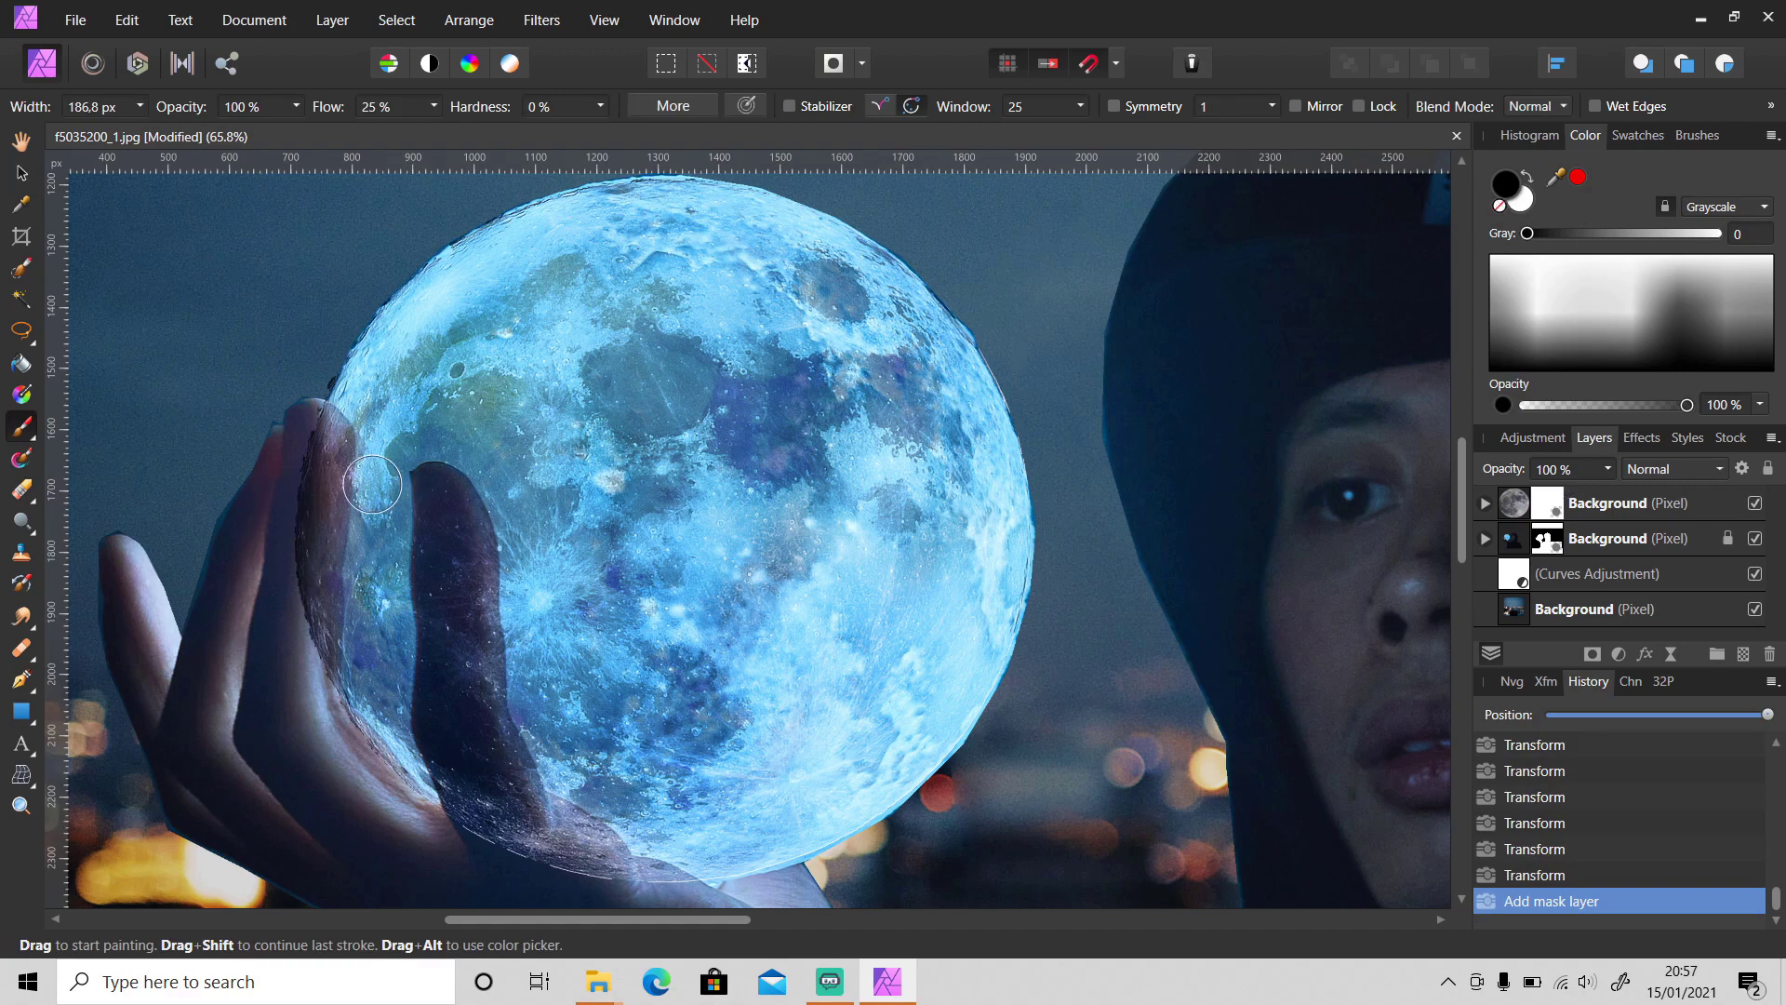
pyautogui.moveTo(319, 480)
pyautogui.mouseDown()
pyautogui.moveTo(288, 592)
pyautogui.moveTo(307, 442)
pyautogui.moveTo(320, 456)
pyautogui.moveTo(272, 598)
pyautogui.moveTo(304, 529)
pyautogui.moveTo(294, 665)
pyautogui.moveTo(304, 562)
pyautogui.moveTo(316, 814)
pyautogui.moveTo(652, 888)
pyautogui.moveTo(571, 865)
pyautogui.moveTo(587, 847)
pyautogui.moveTo(516, 842)
pyautogui.moveTo(488, 797)
pyautogui.moveTo(475, 831)
pyautogui.moveTo(472, 801)
pyautogui.moveTo(508, 842)
pyautogui.moveTo(467, 787)
pyautogui.moveTo(494, 804)
pyautogui.moveTo(466, 543)
pyautogui.moveTo(442, 498)
pyautogui.moveTo(440, 659)
pyautogui.moveTo(470, 840)
pyautogui.moveTo(492, 840)
pyautogui.moveTo(455, 643)
pyautogui.moveTo(458, 605)
pyautogui.mouseUp()
pyautogui.click(462, 570)
# Clean up the leftover moon texture along the finger edges on the mask, varying the black brush's size
pyautogui.scroll(2, 279, 381)
pyautogui.press('[')
pyautogui.press('[')
pyautogui.press('[')
pyautogui.click(321, 447)
pyautogui.click(389, 546)
pyautogui.press(']')
pyautogui.press(']')
pyautogui.press(']')
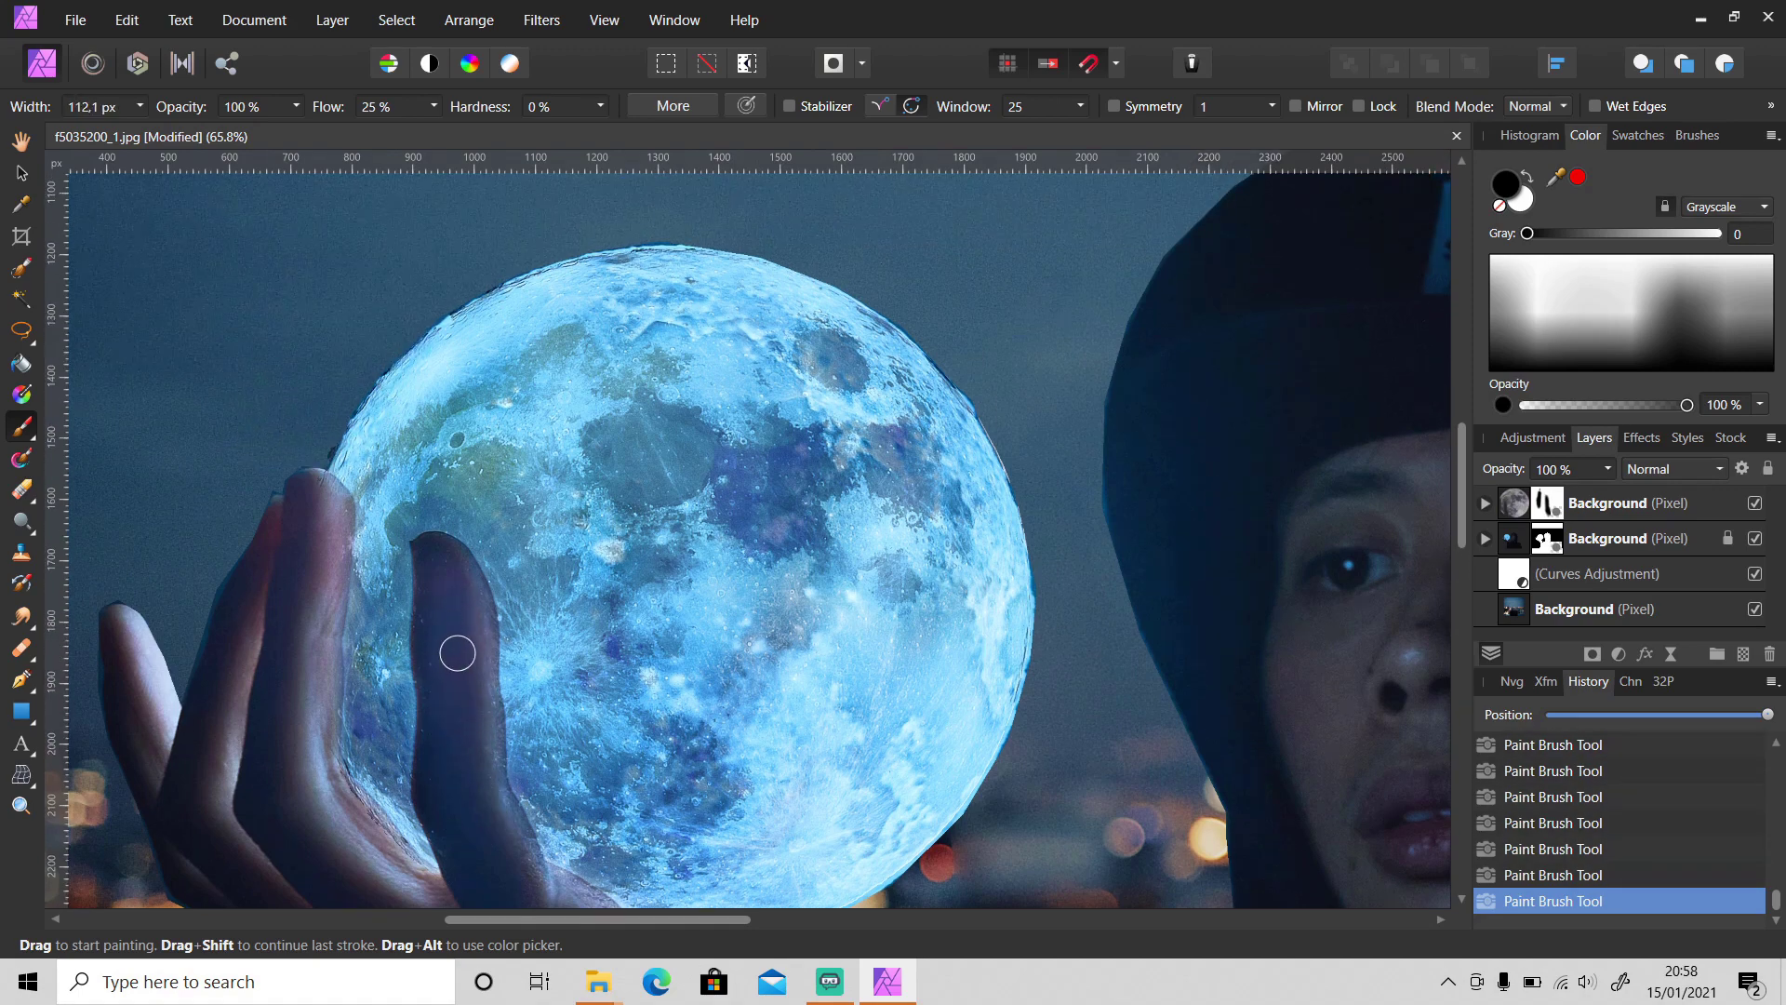
# Add a Color Balance adjustment layer above the moon texture layer
pyautogui.scroll(-6, 767, 666)
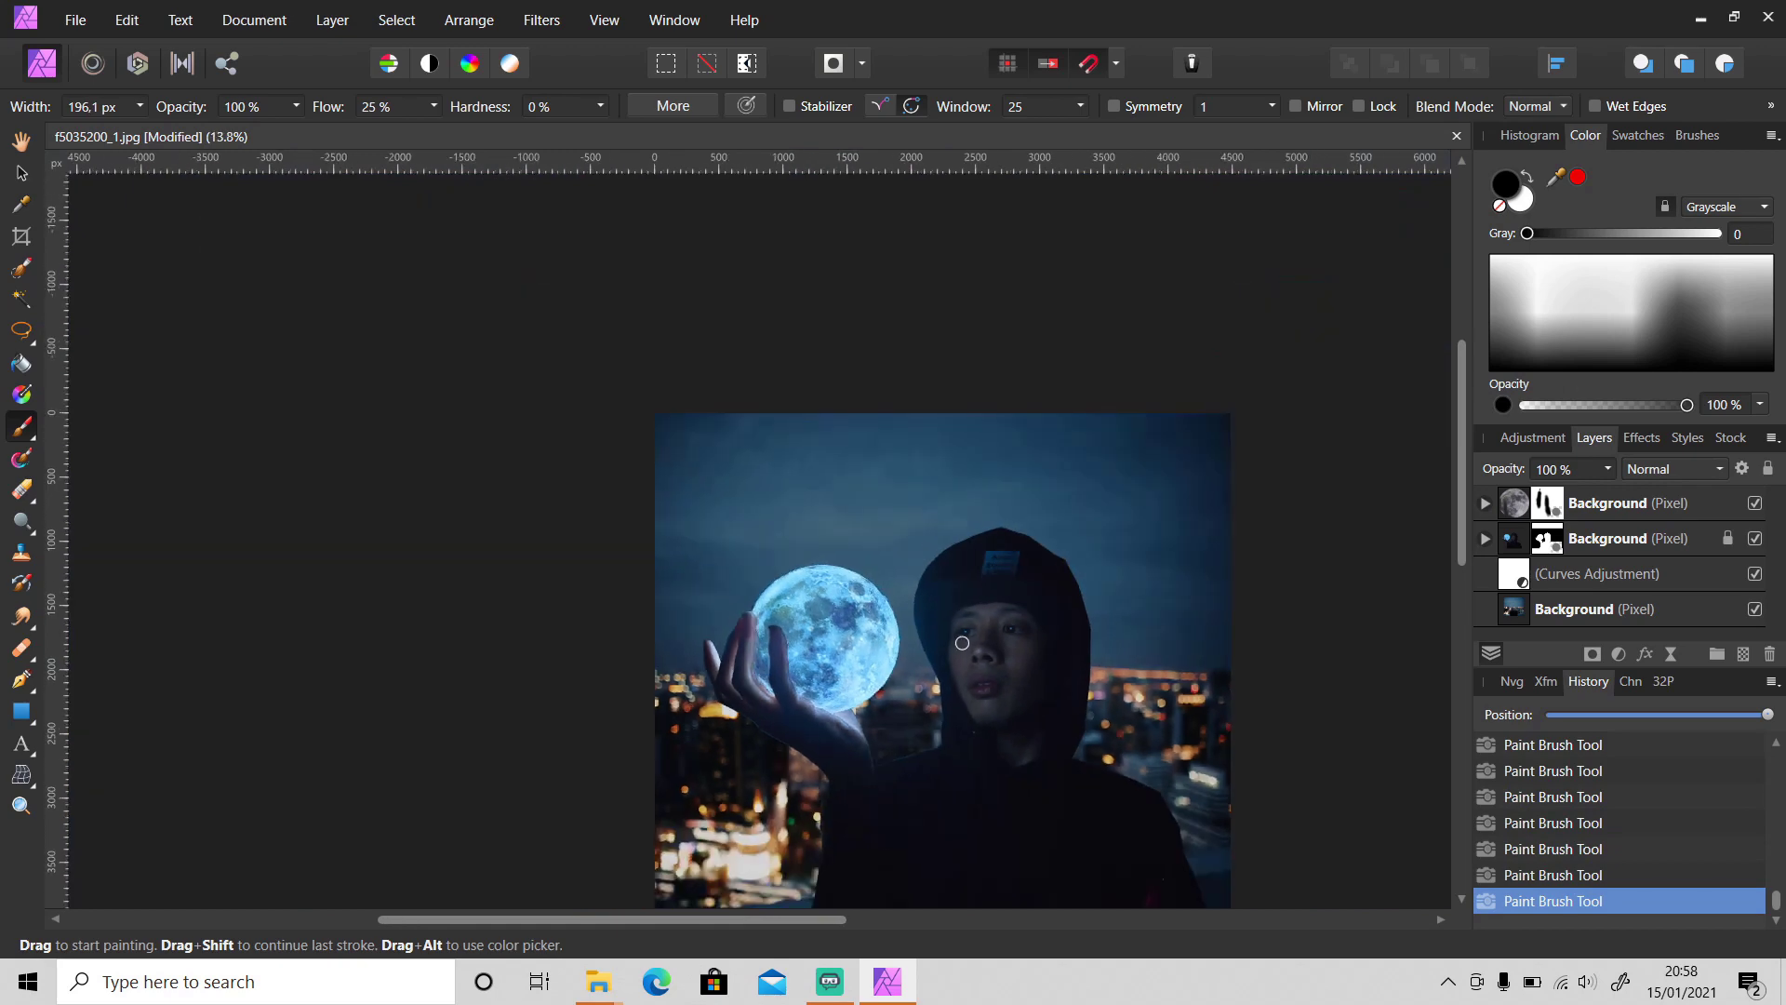
pyautogui.hotkey('ctrl', '0')
pyautogui.click(21, 173)
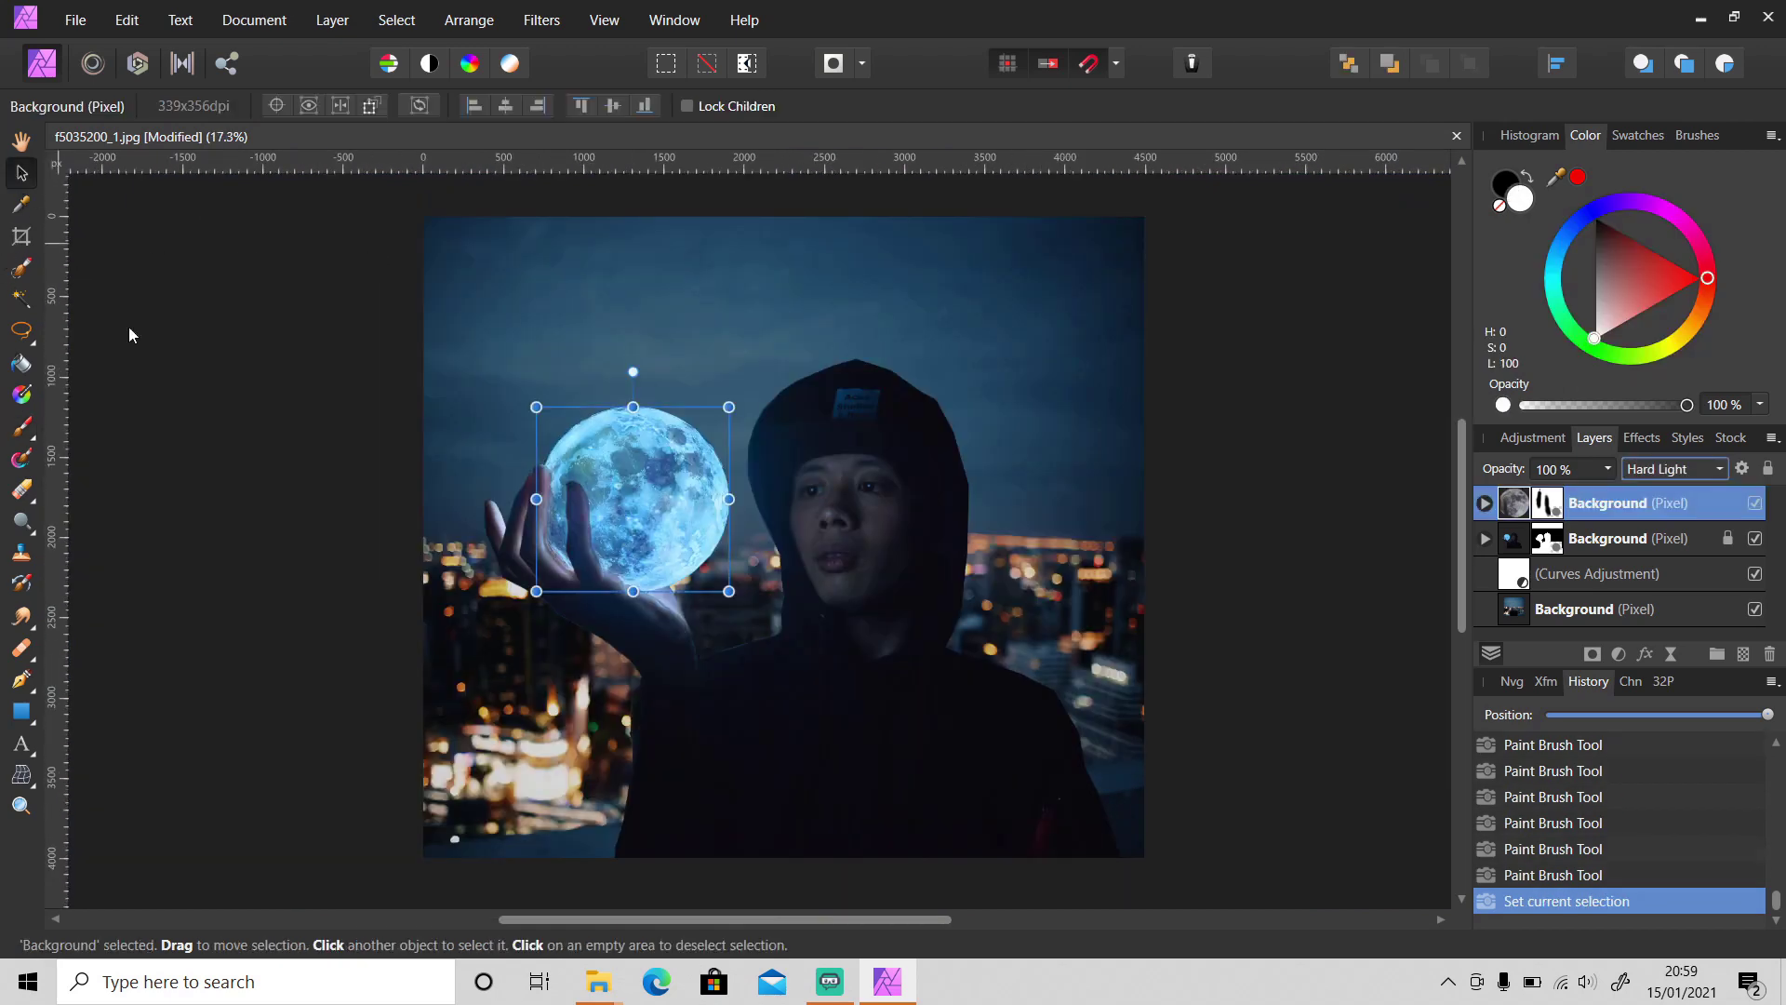
pyautogui.click(266, 453)
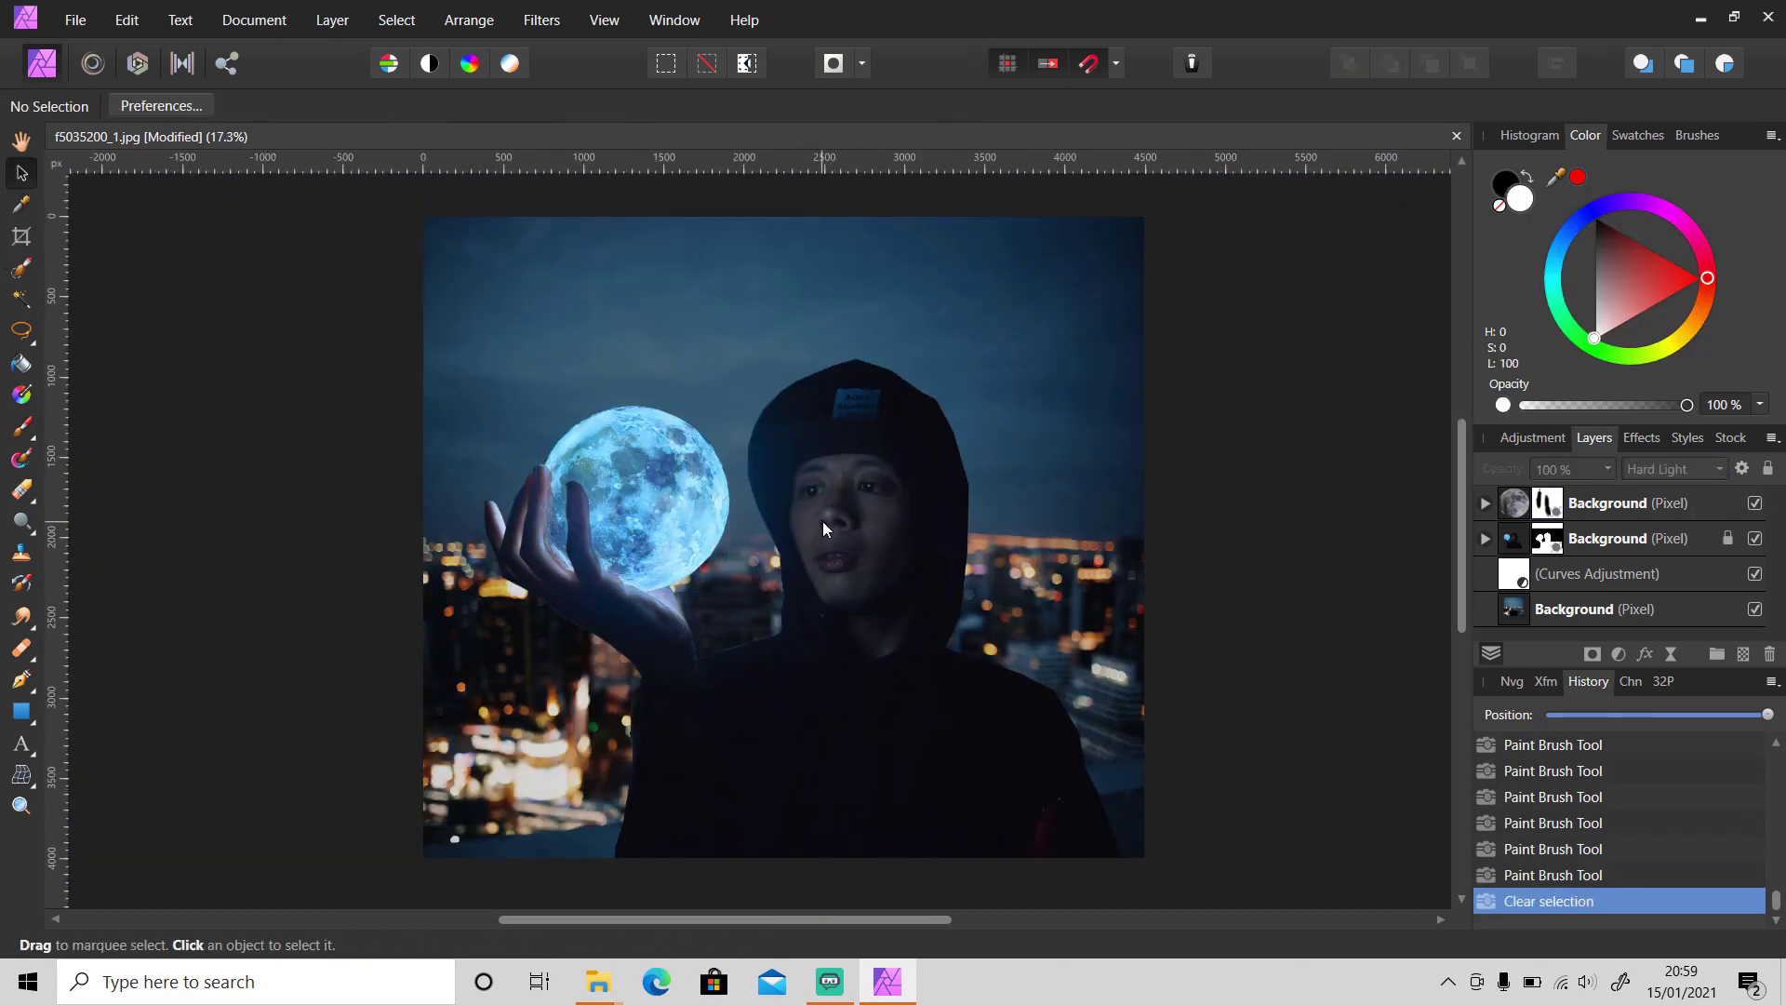
pyautogui.click(1642, 503)
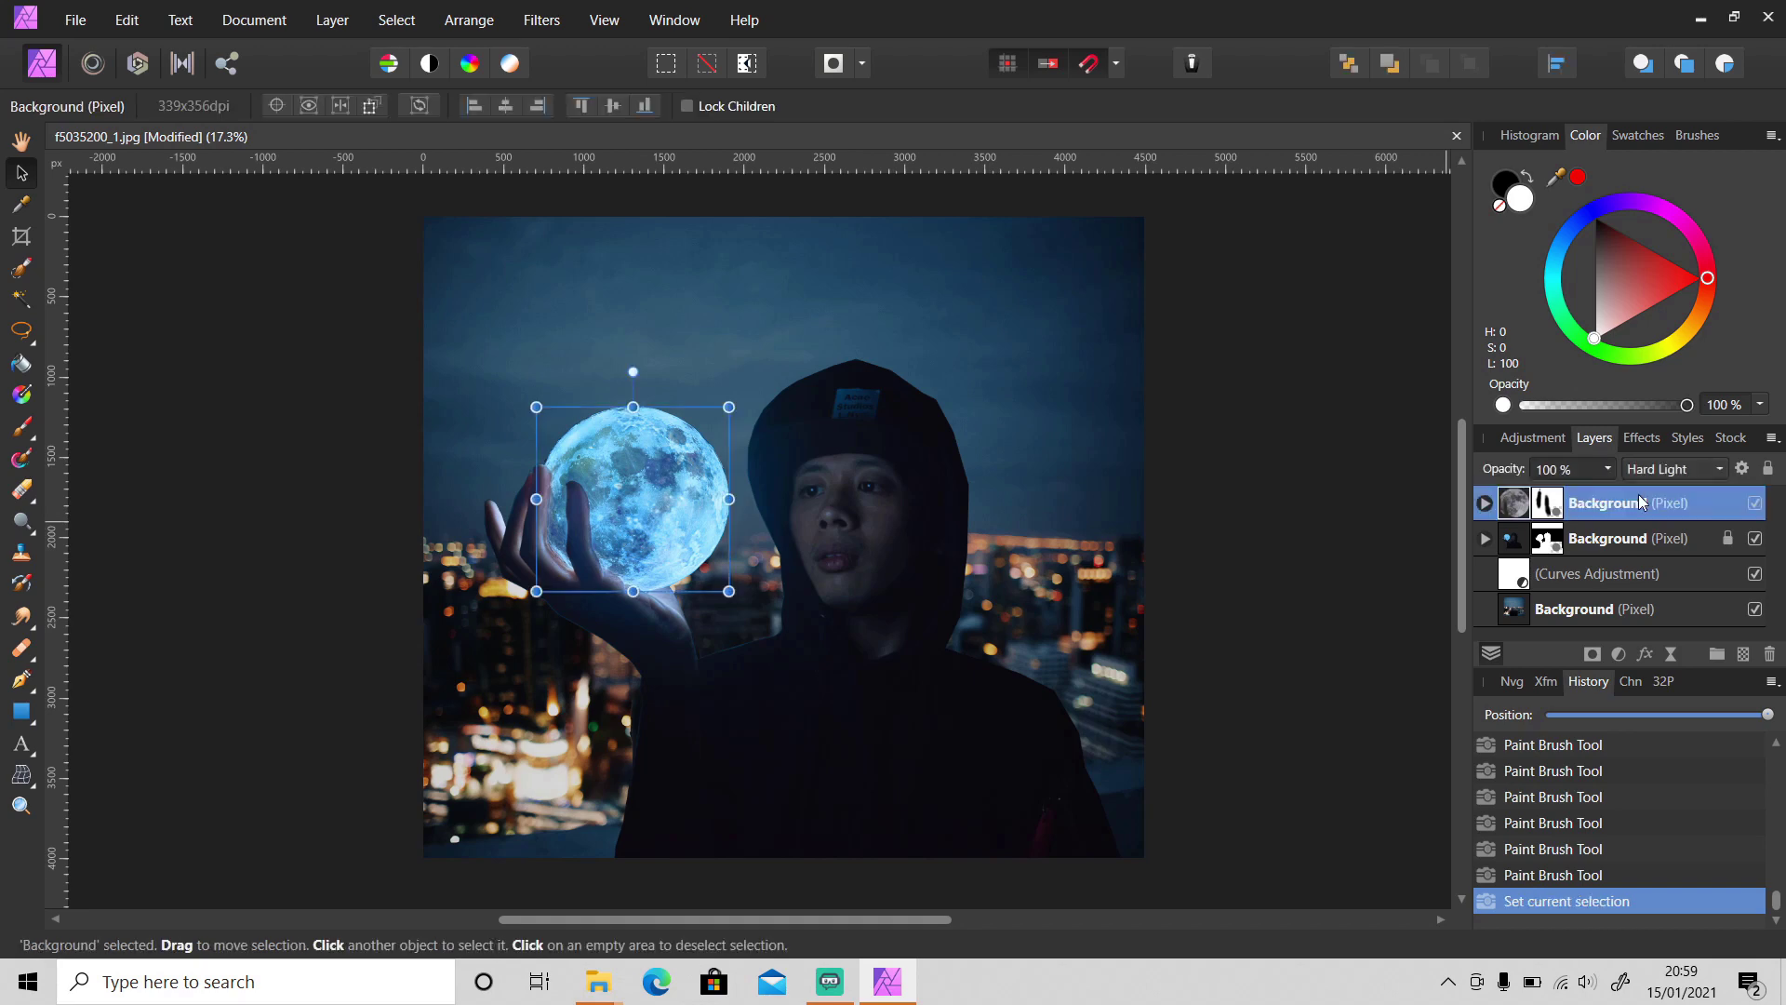
pyautogui.click(1620, 655)
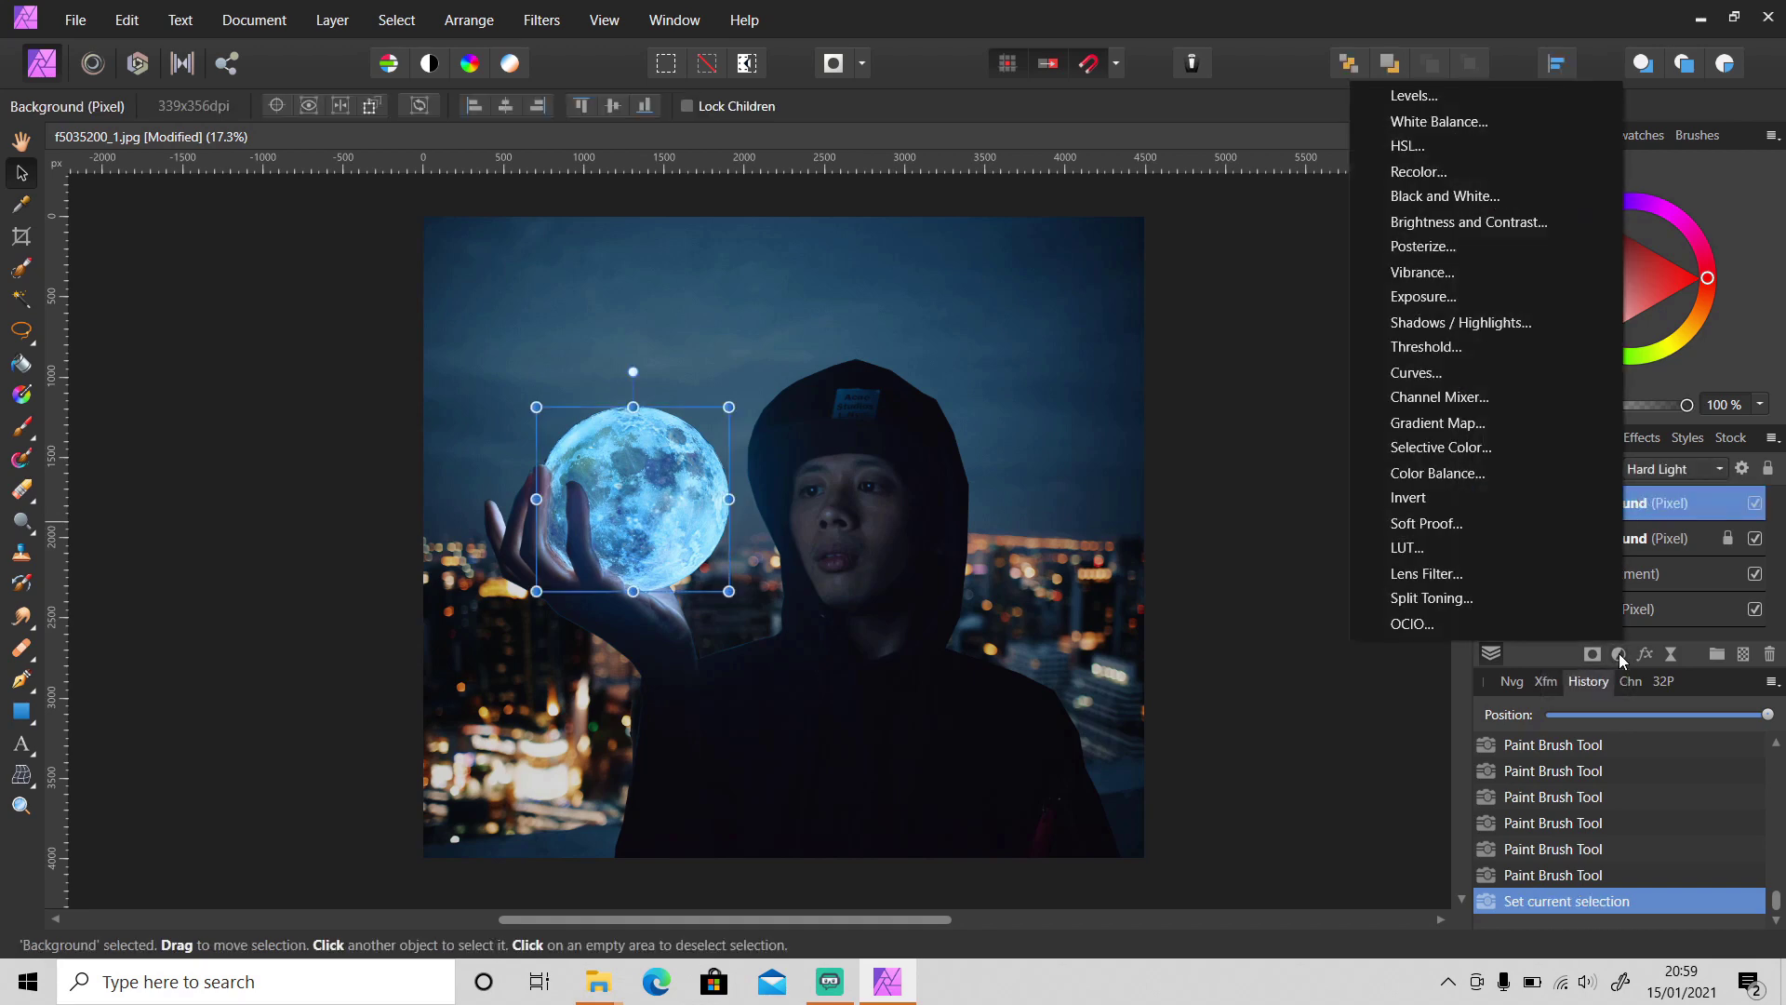
pyautogui.click(1507, 474)
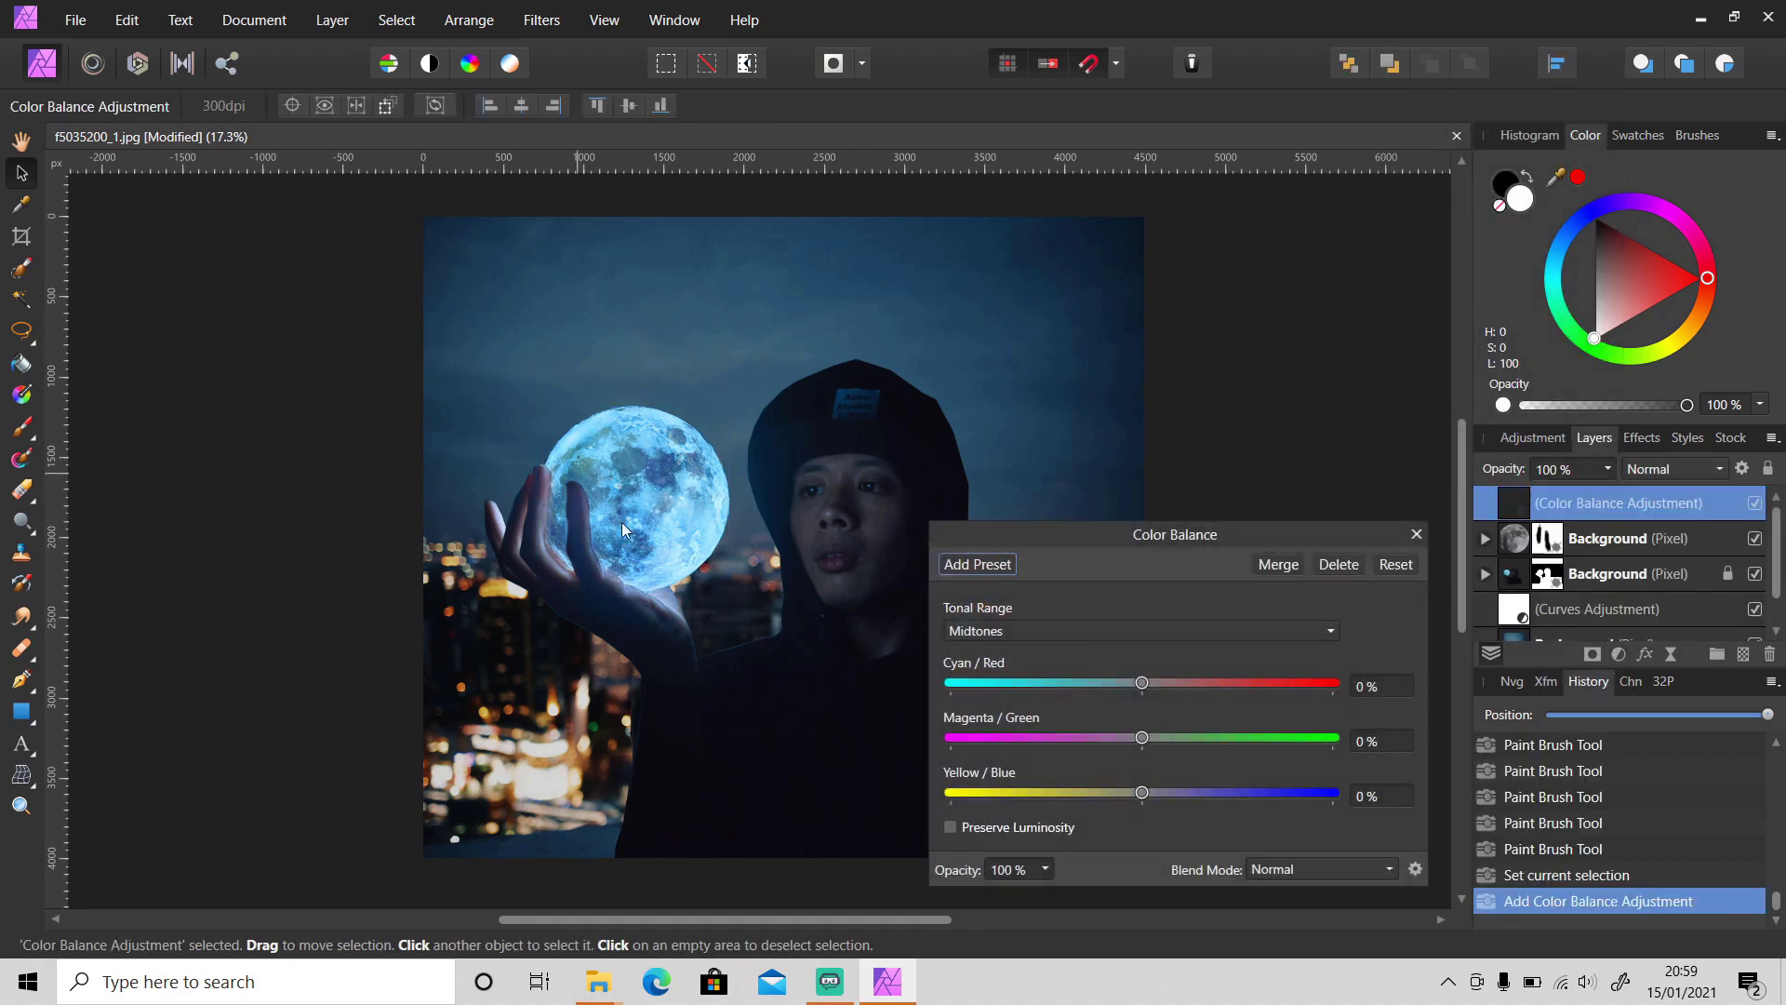
# Set the Color Balance midtones to Cyan/Red 29%, Magenta/Green 19% and Yellow/Blue -21%, and compare the image with the adjustment hidden and shown
pyautogui.moveTo(661, 918); pyautogui.dragTo(818, 918)
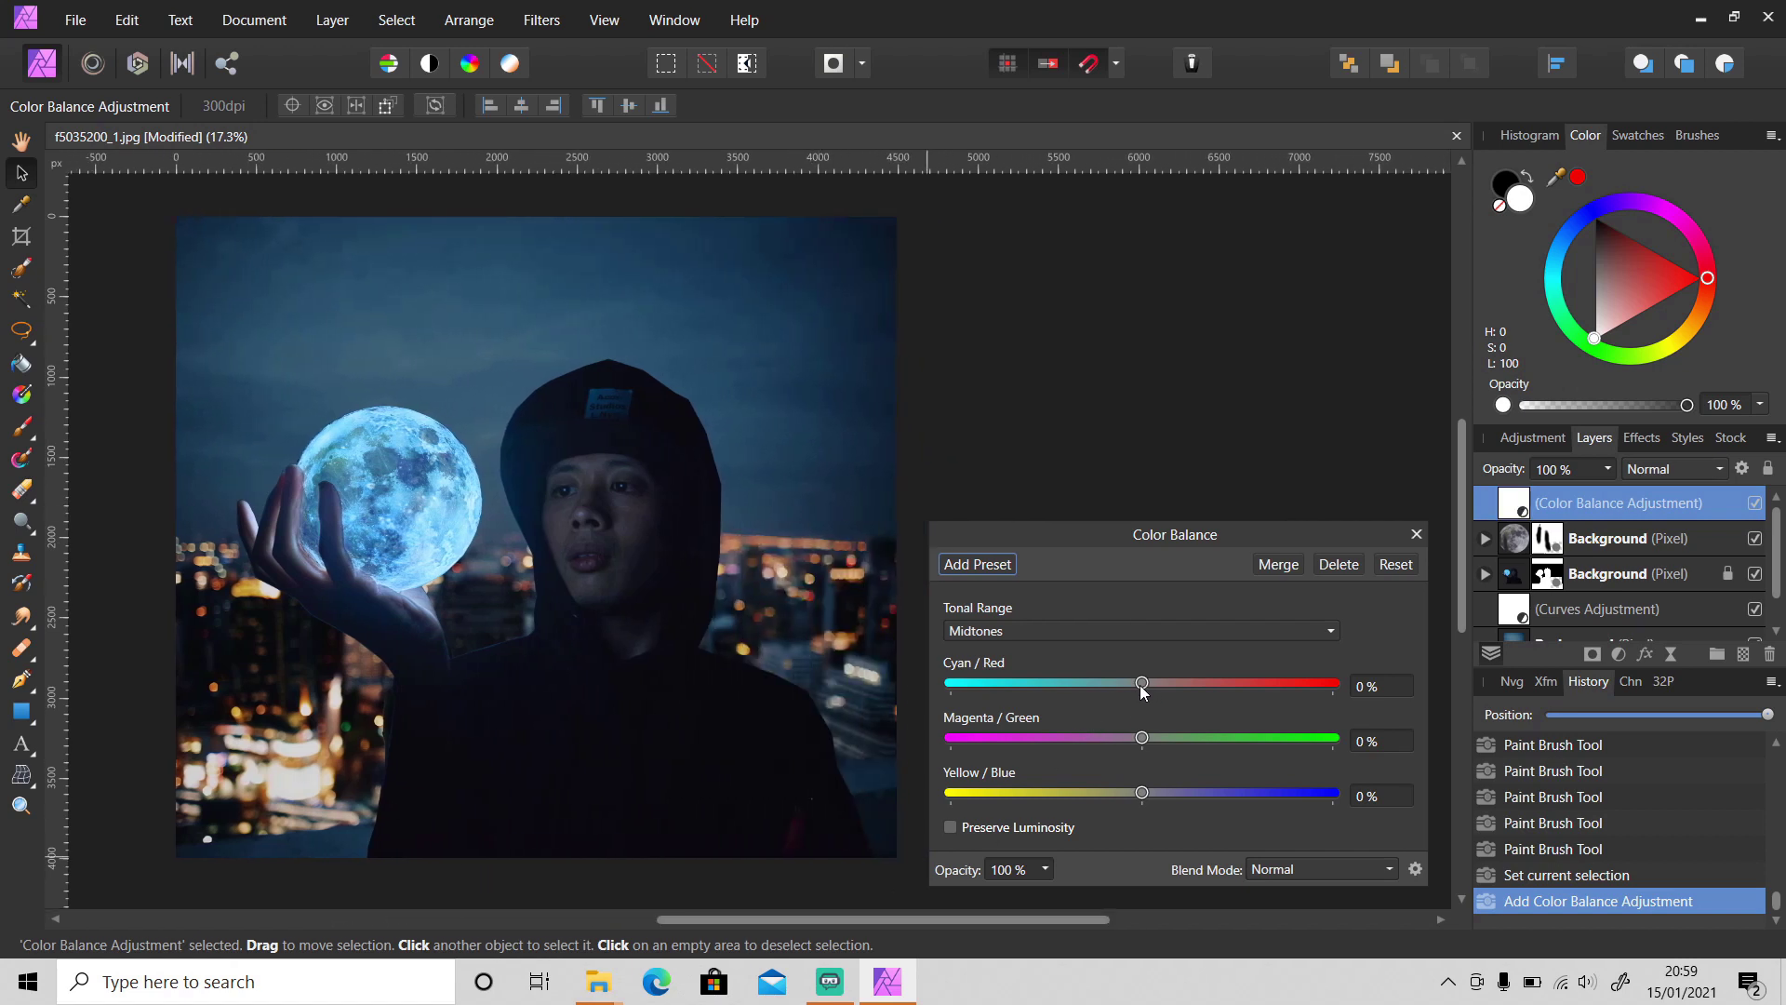
pyautogui.moveTo(1143, 689); pyautogui.dragTo(1046, 696)
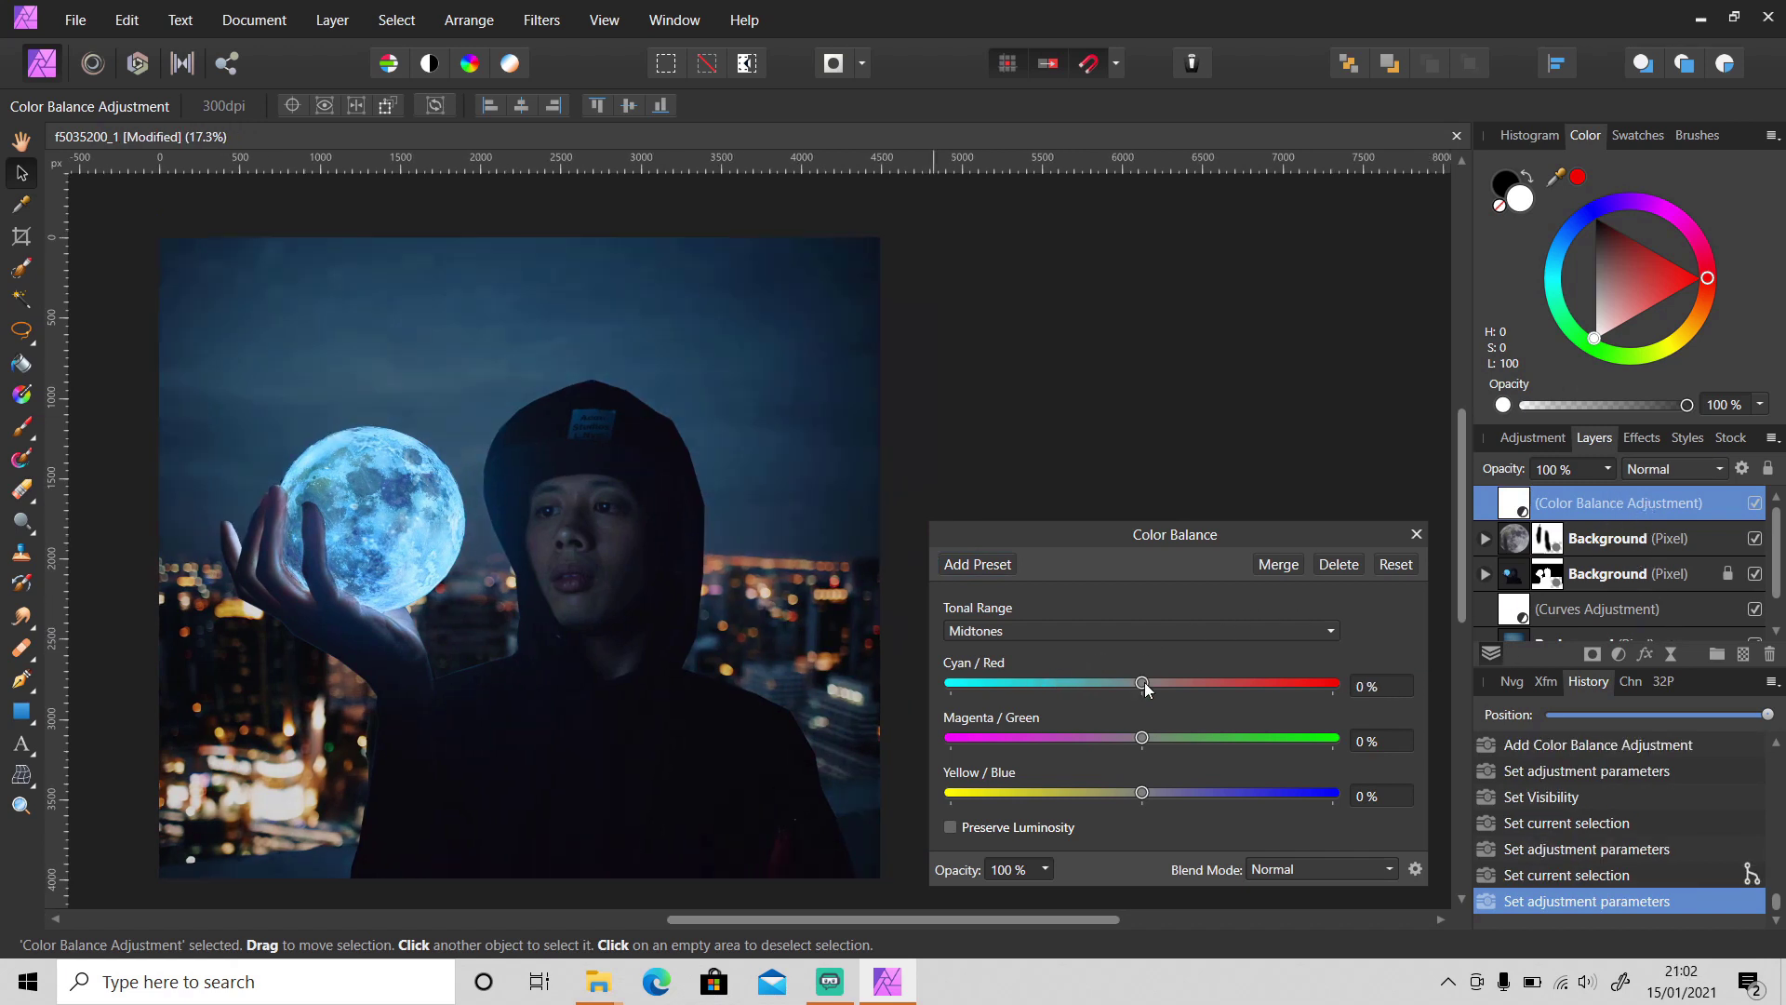
pyautogui.moveTo(1145, 685); pyautogui.dragTo(1106, 798)
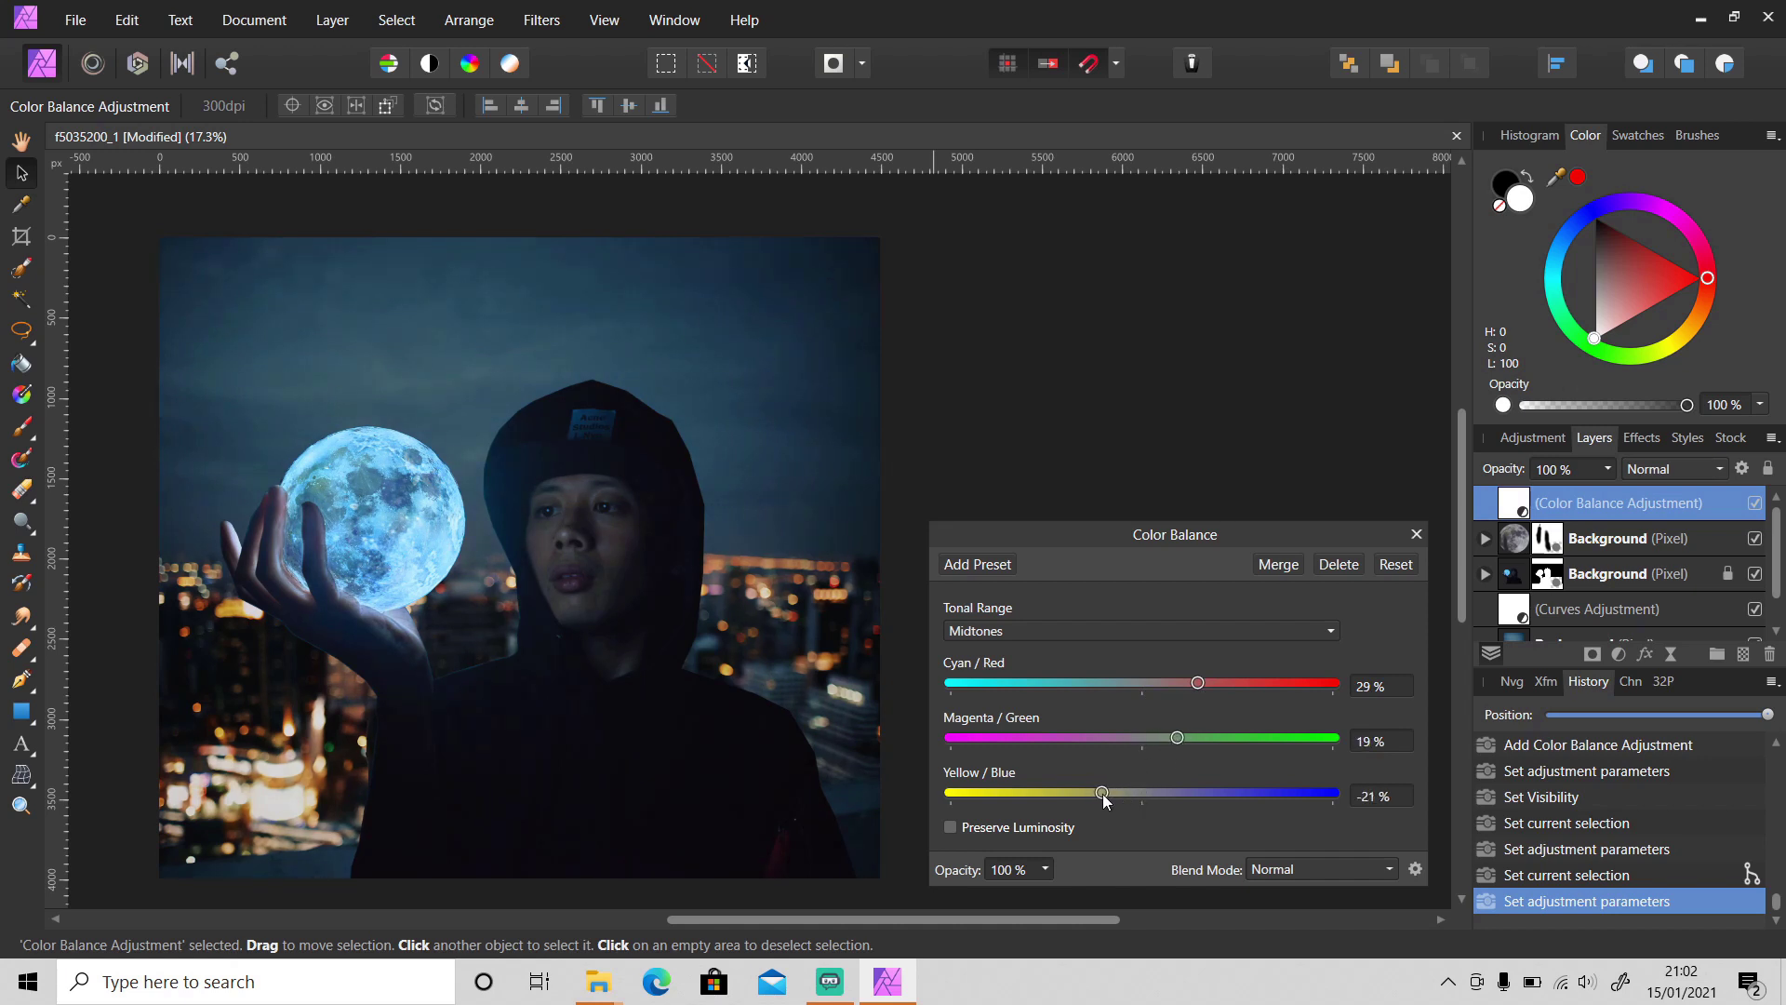
pyautogui.click(1416, 537)
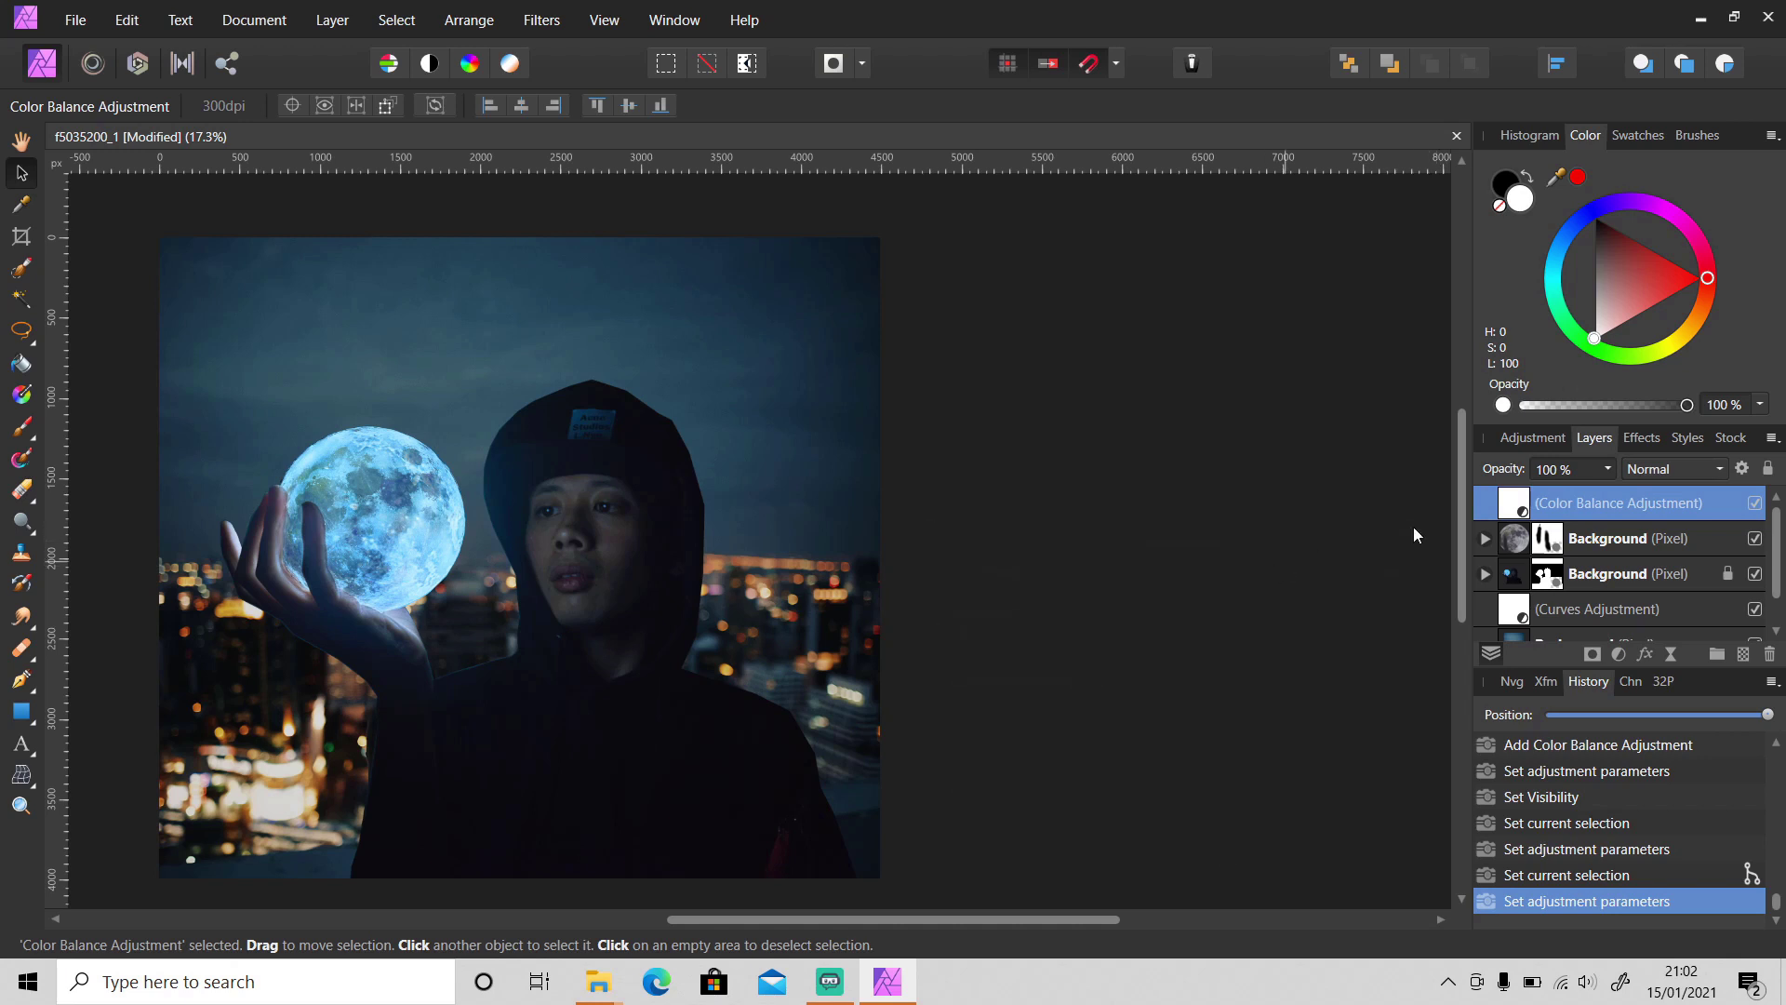
pyautogui.click(1755, 504)
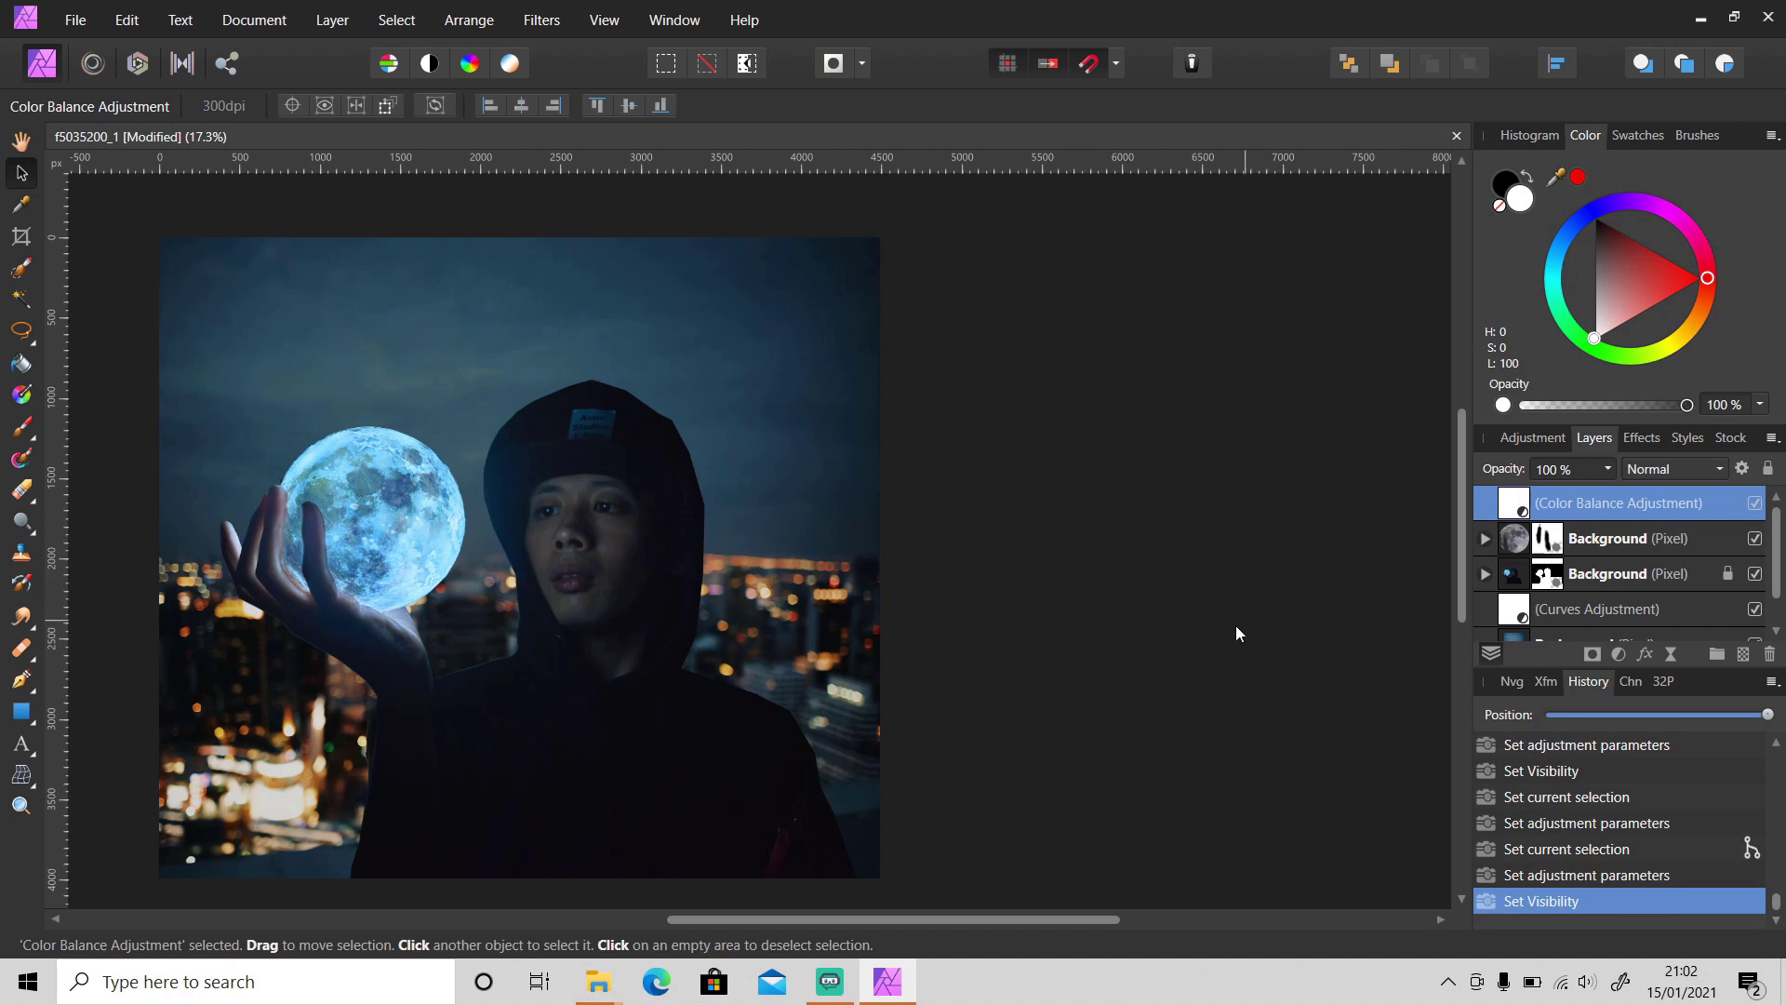
pyautogui.moveTo(1024, 919); pyautogui.dragTo(840, 922)
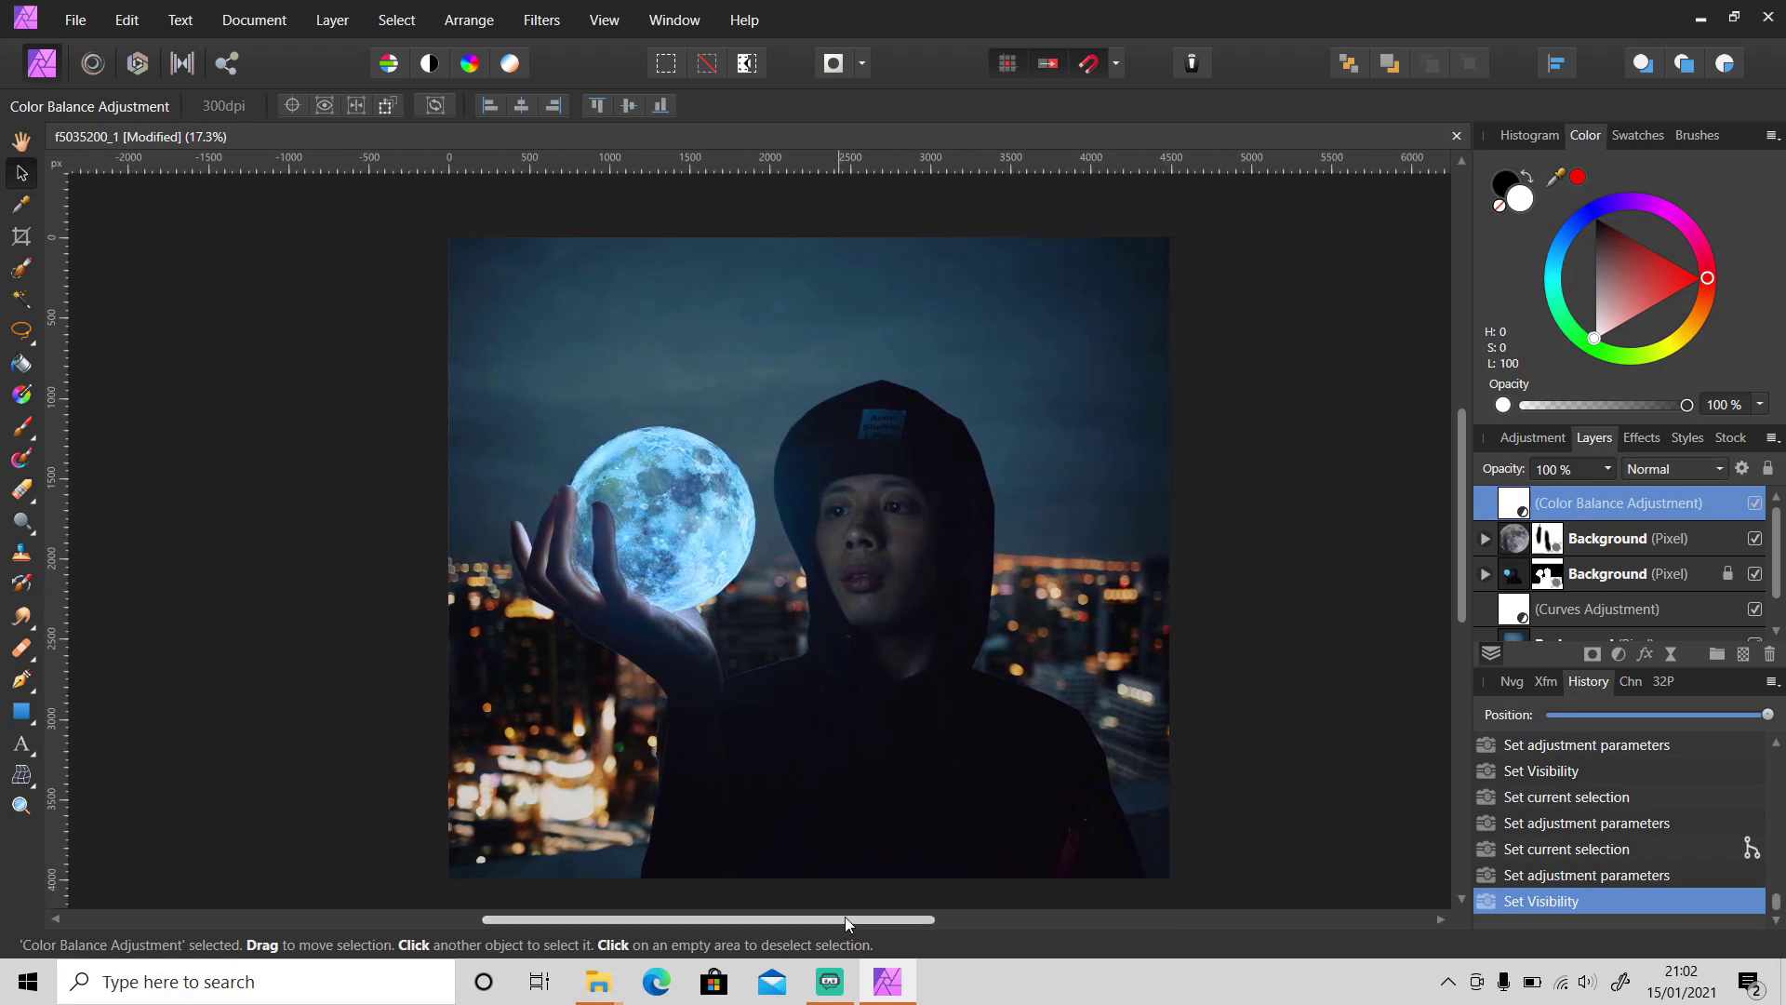